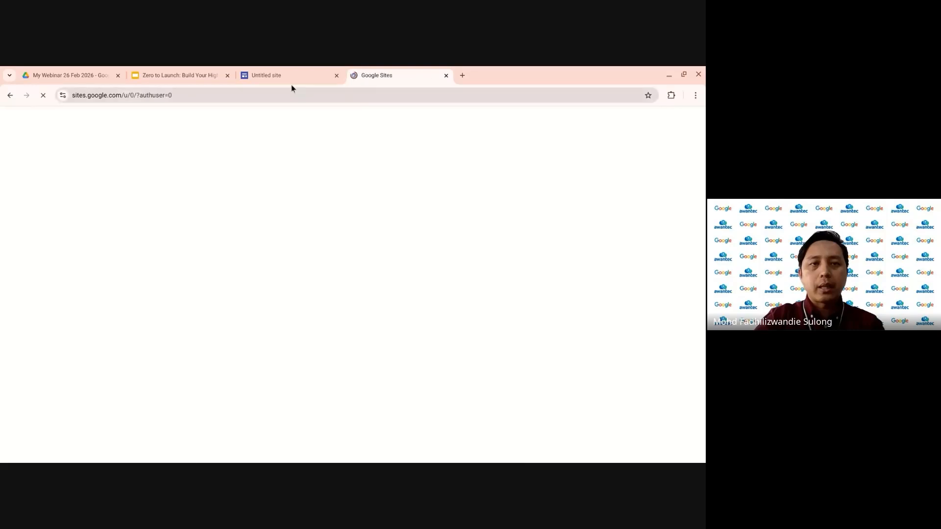
- Review the untitled site and the Google Sites home page, highlighting the sites.google.com address before closing that page
click(293, 79)
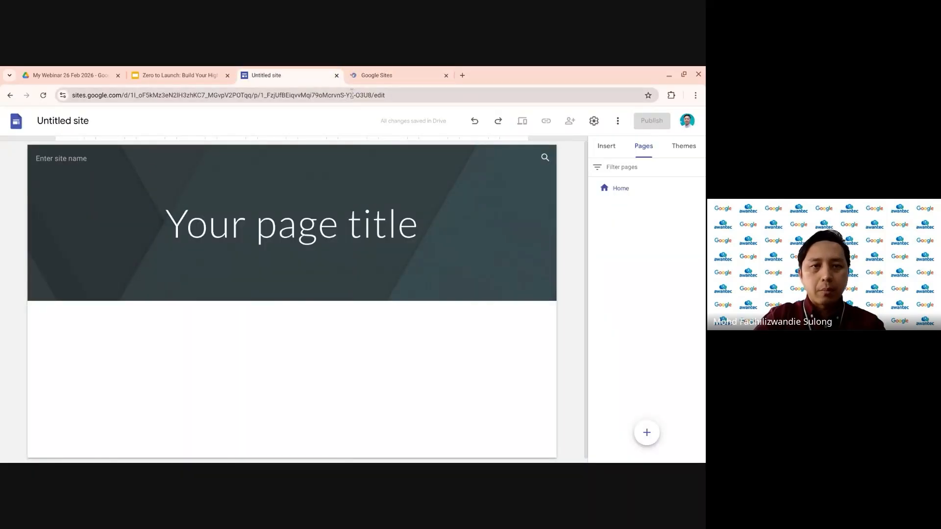
click(387, 75)
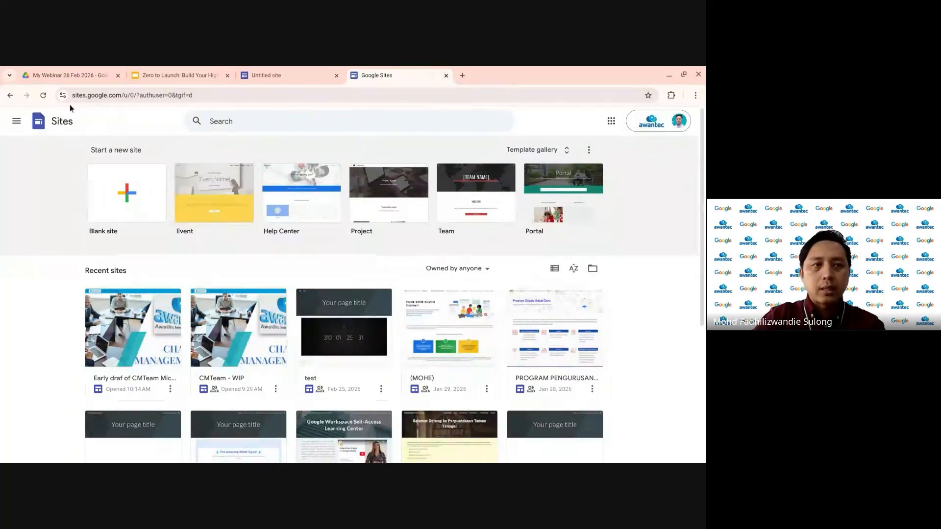
drag(122, 96, 71, 96)
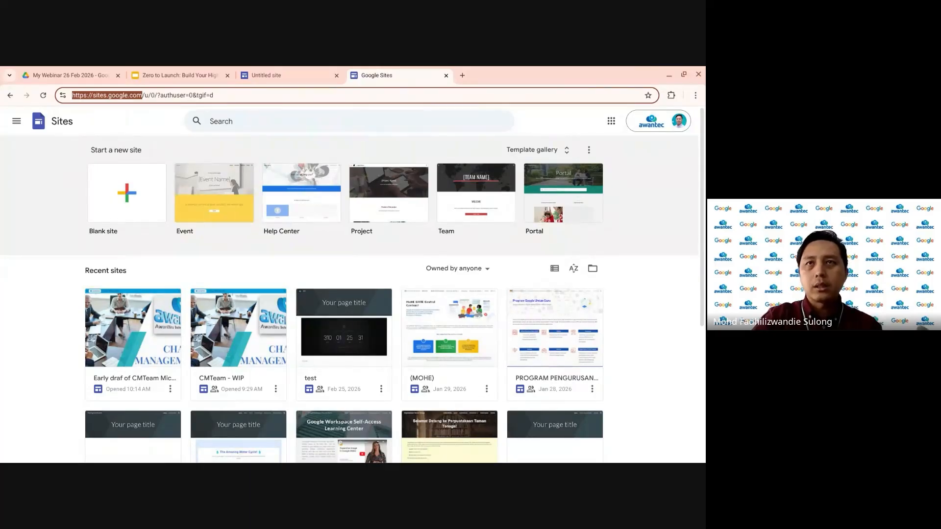
click(446, 75)
- Open Google Sites from the Google apps list in a new browser tab, start a blank site, and close it
click(351, 75)
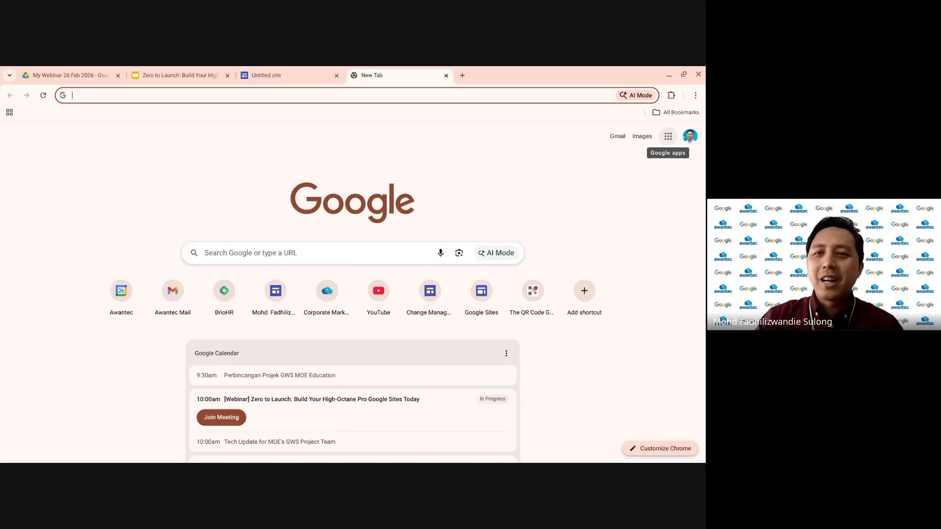
click(675, 138)
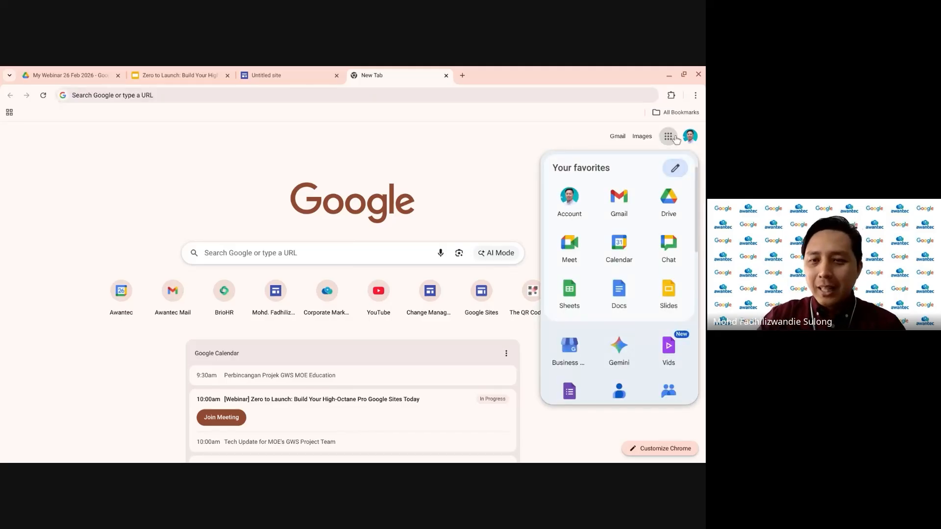
scroll(636, 242, down, 4)
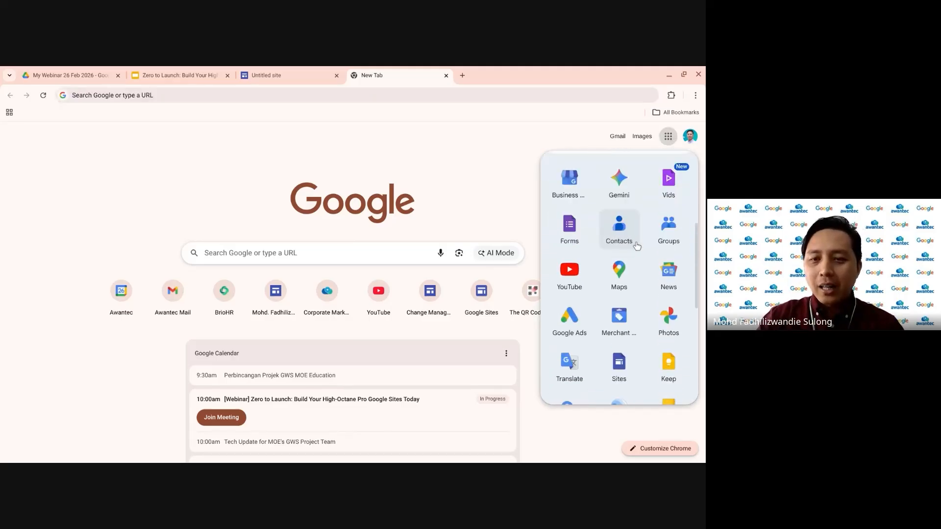
scroll(636, 246, down, 2)
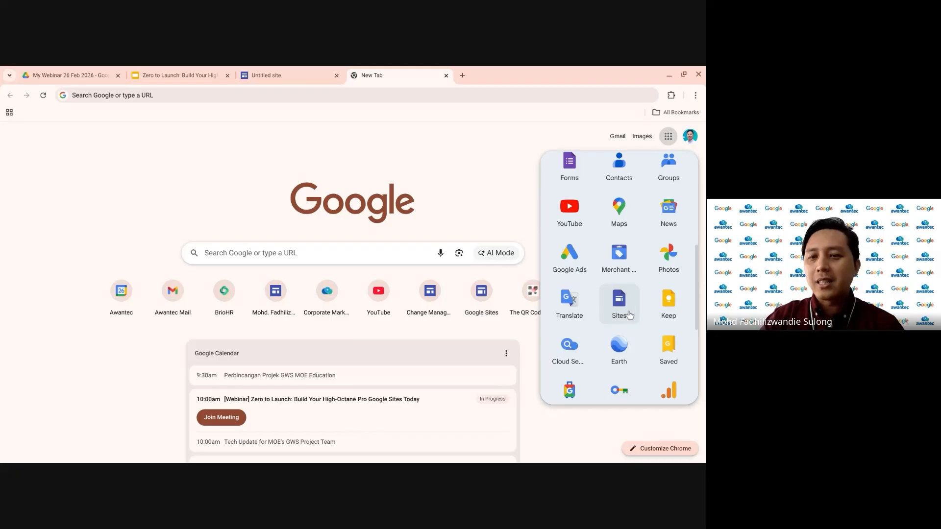
scroll(630, 315, down, 2)
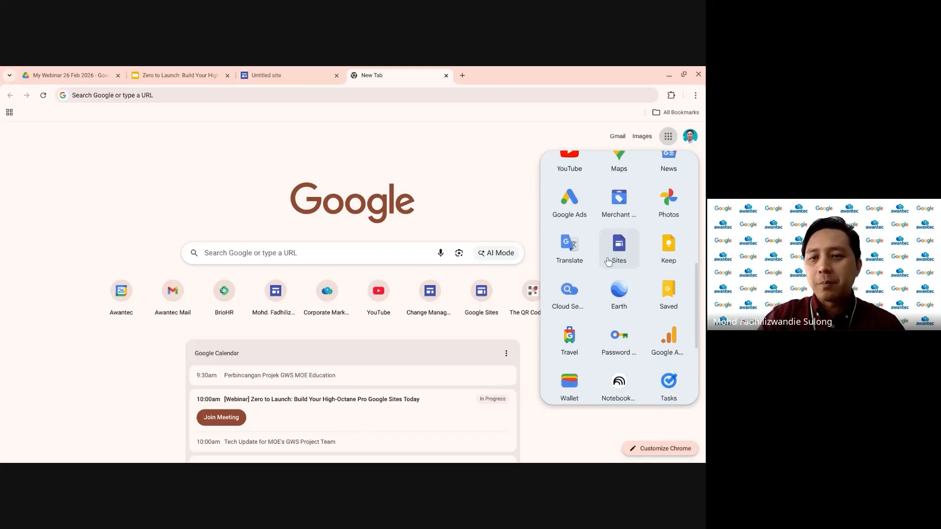
click(633, 263)
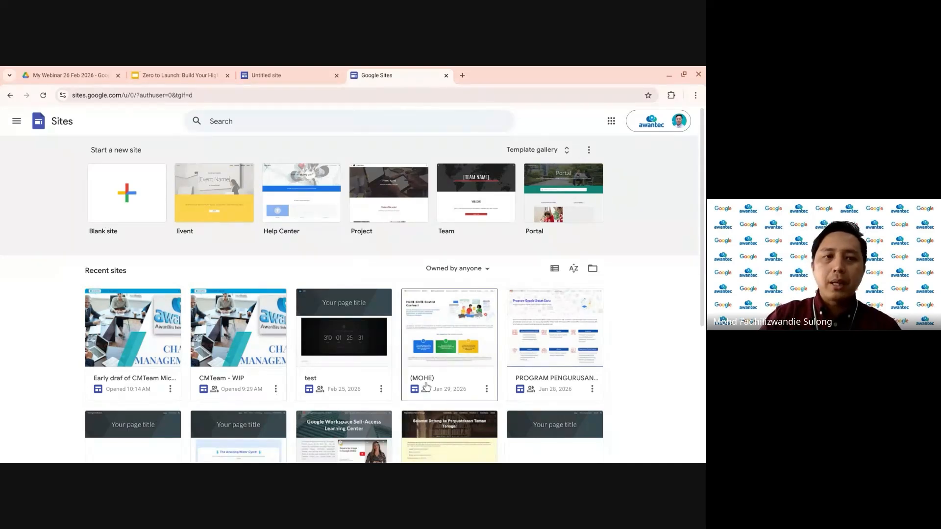
click(133, 203)
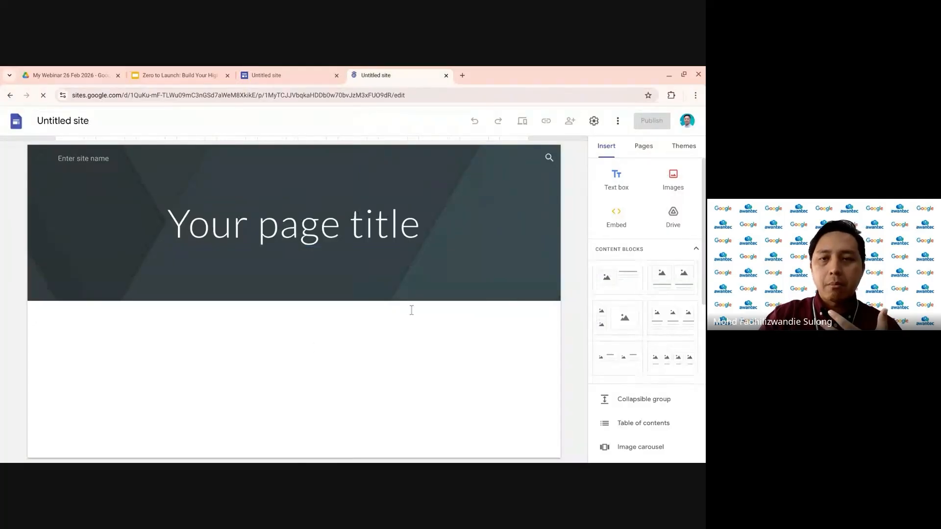
click(446, 75)
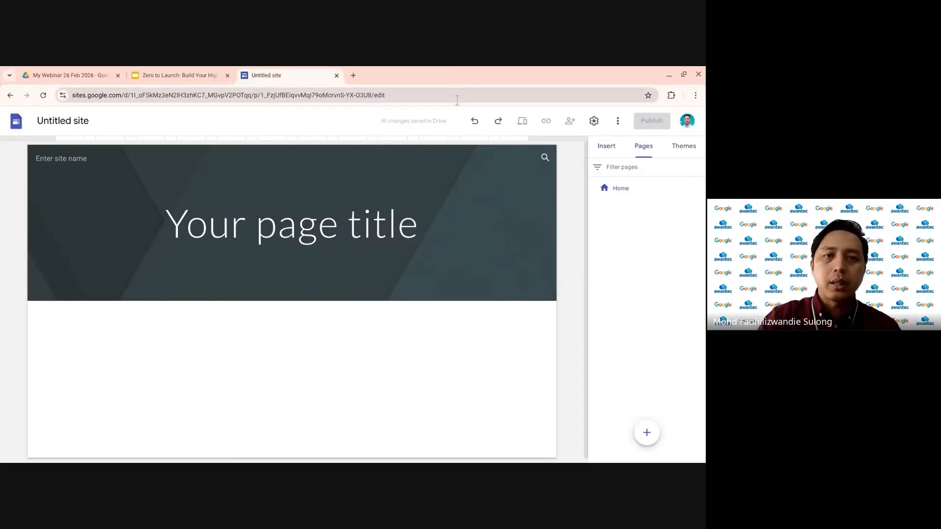
- Switch to Google Drive in a new browser tab and go to My Drive
click(356, 77)
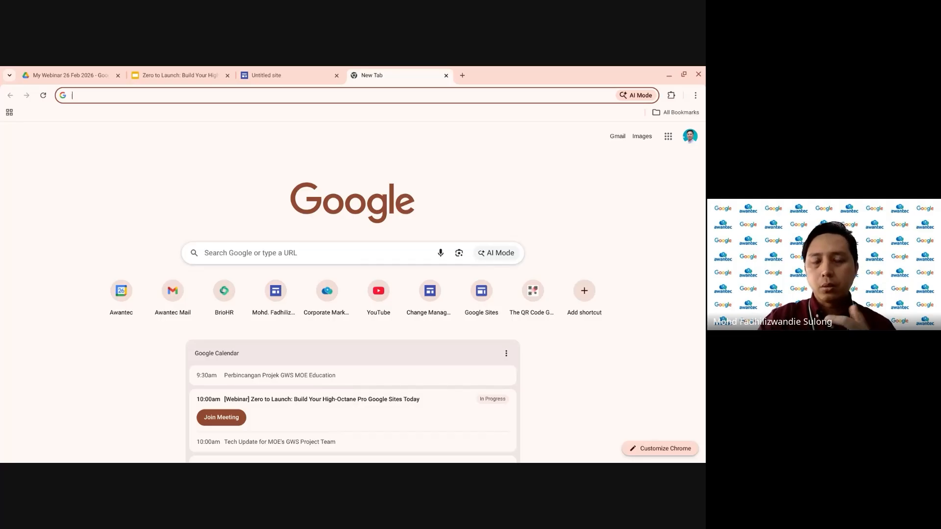
click(668, 136)
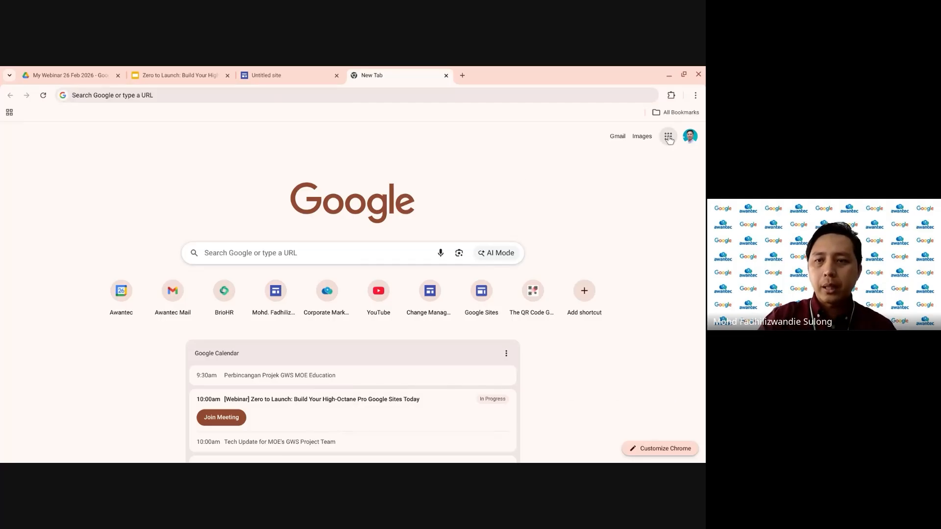
click(664, 202)
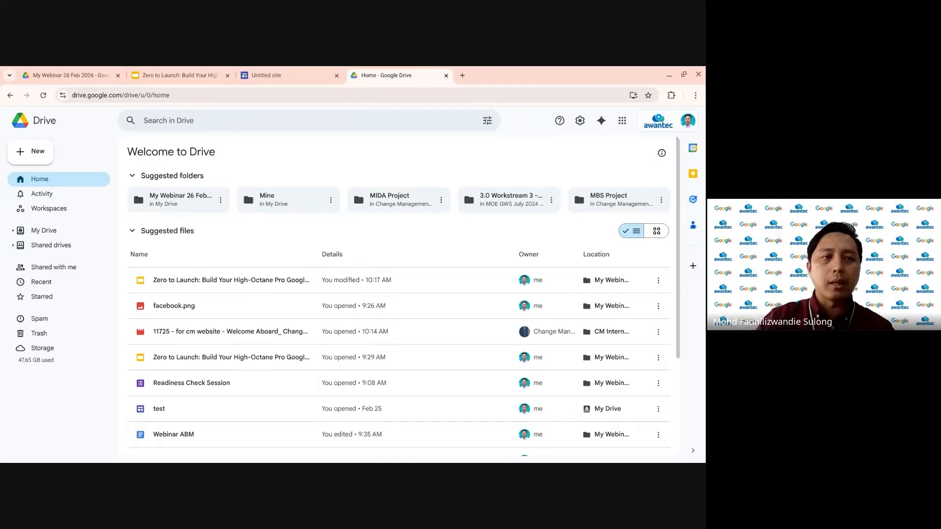
click(42, 156)
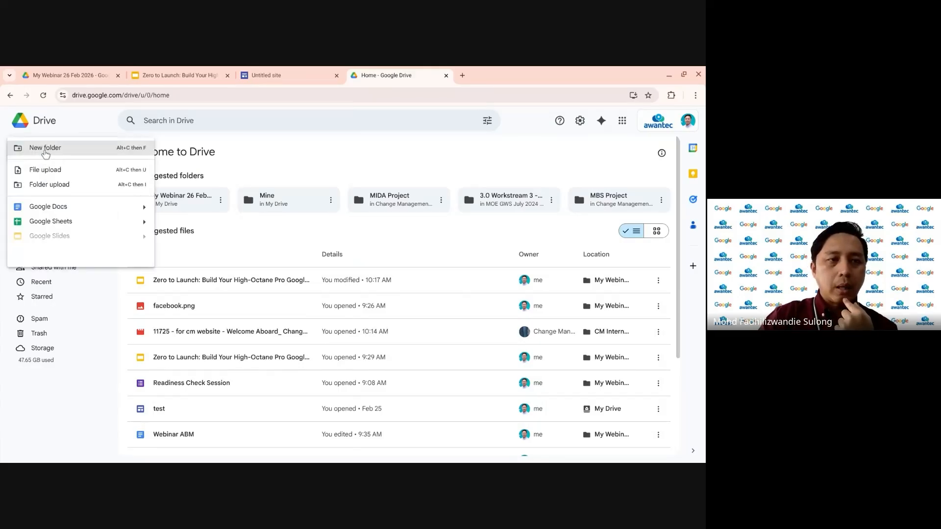
click(89, 126)
click(50, 237)
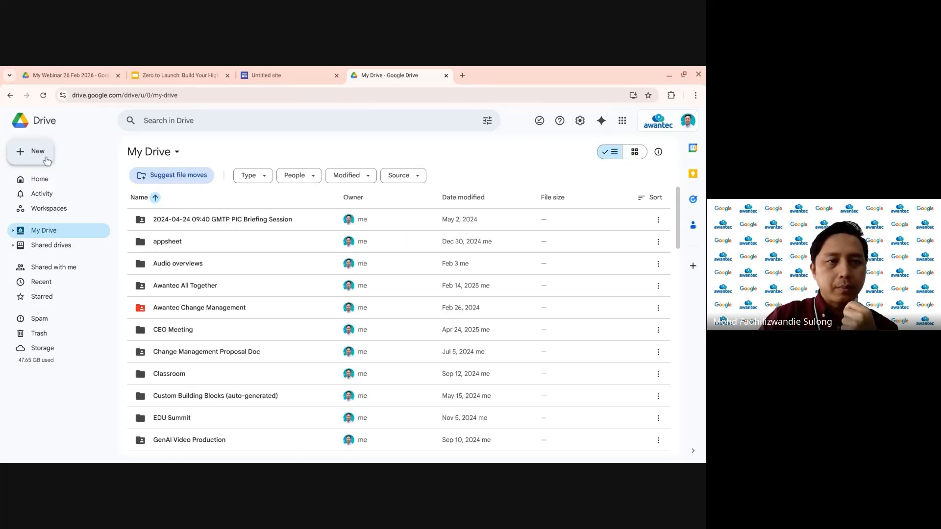
- Create a folder named "My Profile Website Test" in My Drive
click(38, 154)
click(40, 150)
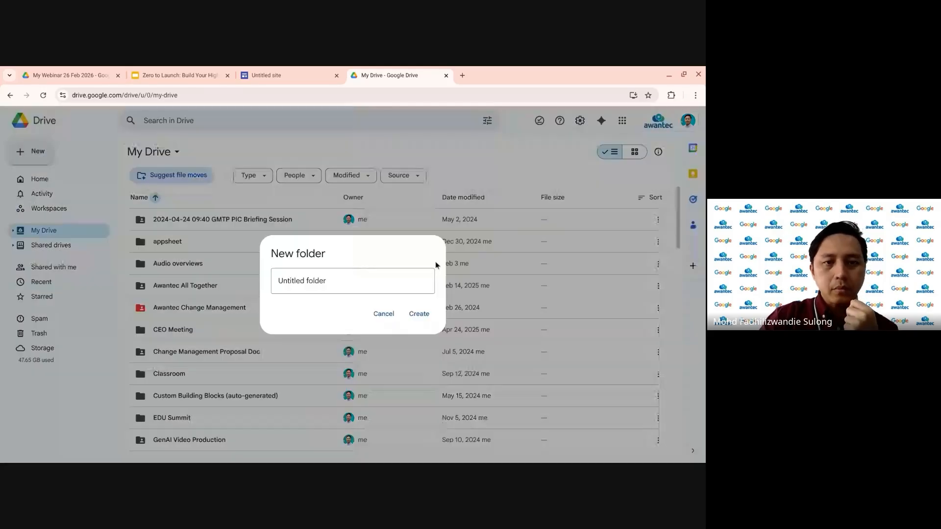
click(383, 281)
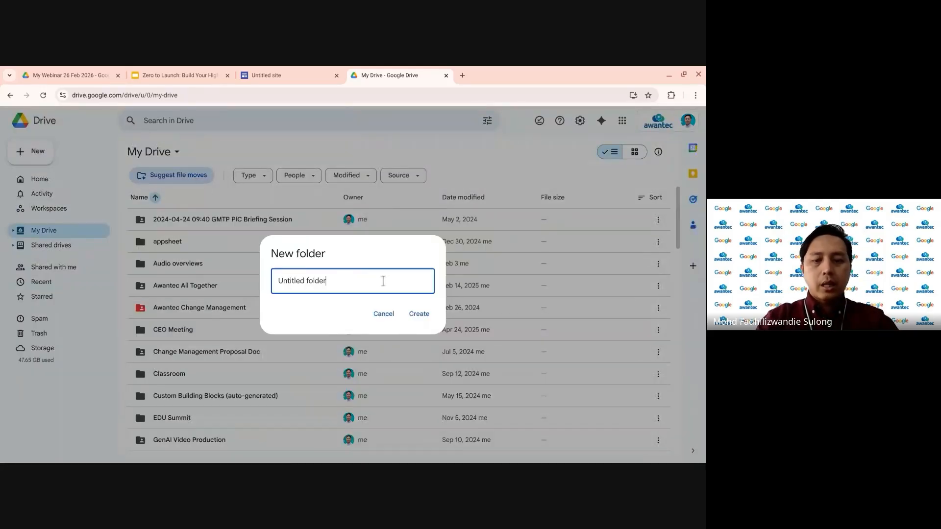
key(BackSpace)
key(BackSpace)
key(BackSpace)
key(BackSpace)
key(BackSpace)
key(BackSpace)
key(BackSpace)
key(BackSpace)
key(BackSpace)
key(BackSpace)
key(BackSpace)
key(BackSpace)
key(BackSpace)
key(BackSpace)
key(BackSpace)
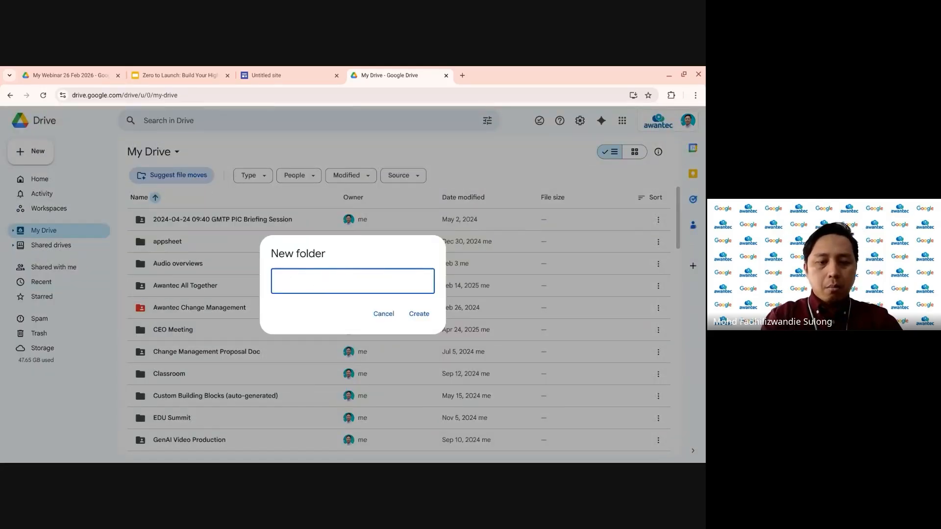
text(My)
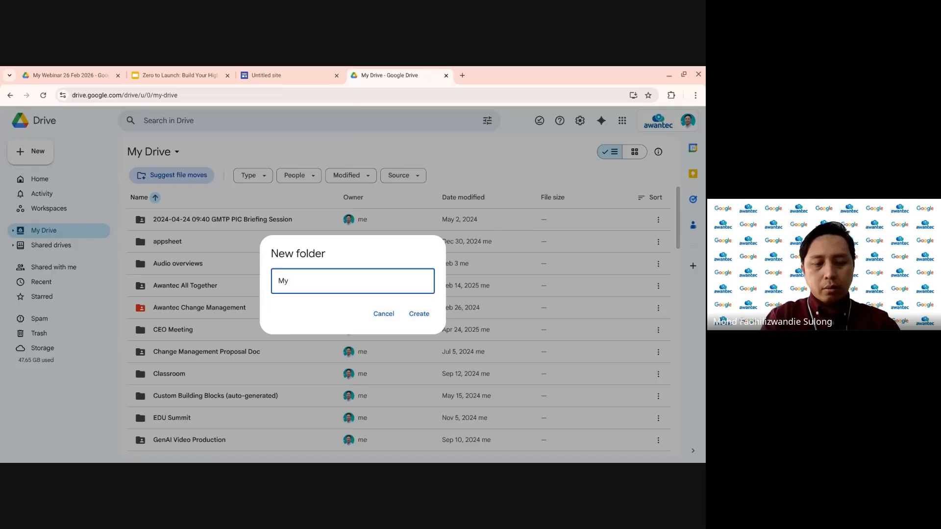
text( Profile )
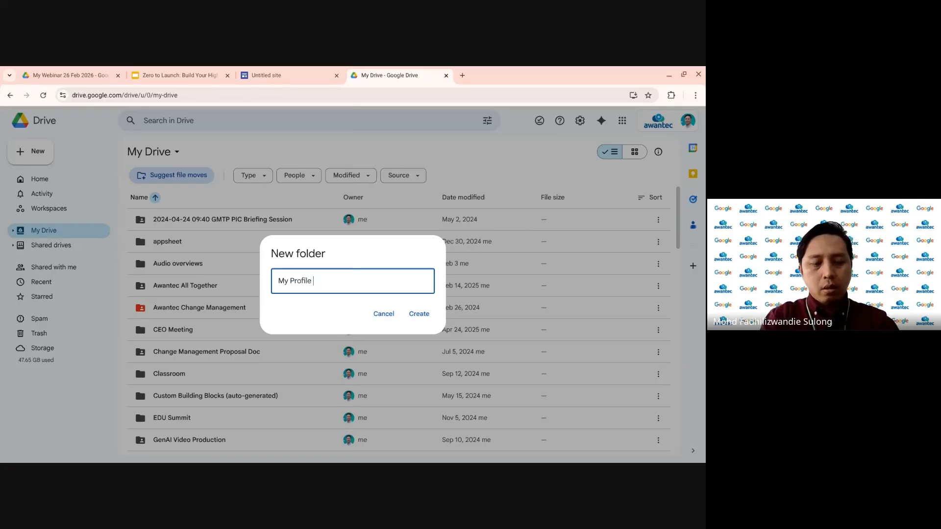
text(Website)
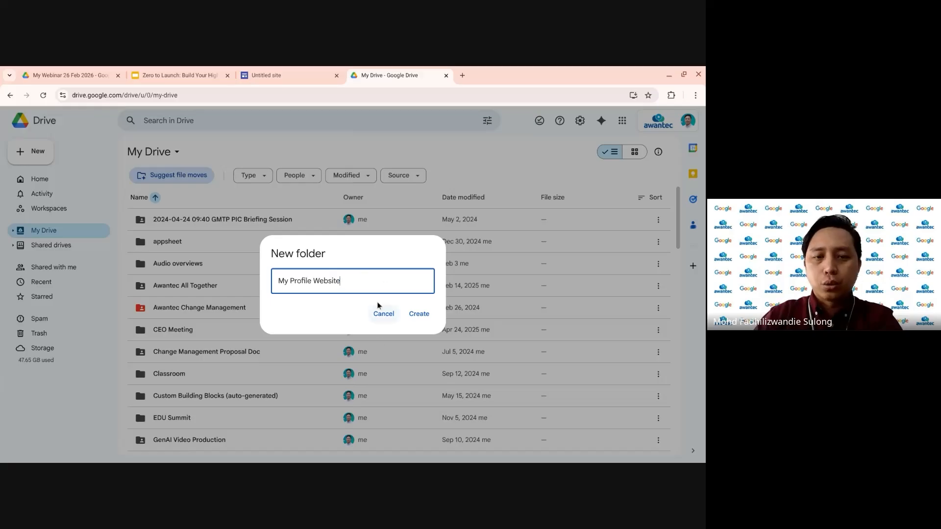
text( Test)
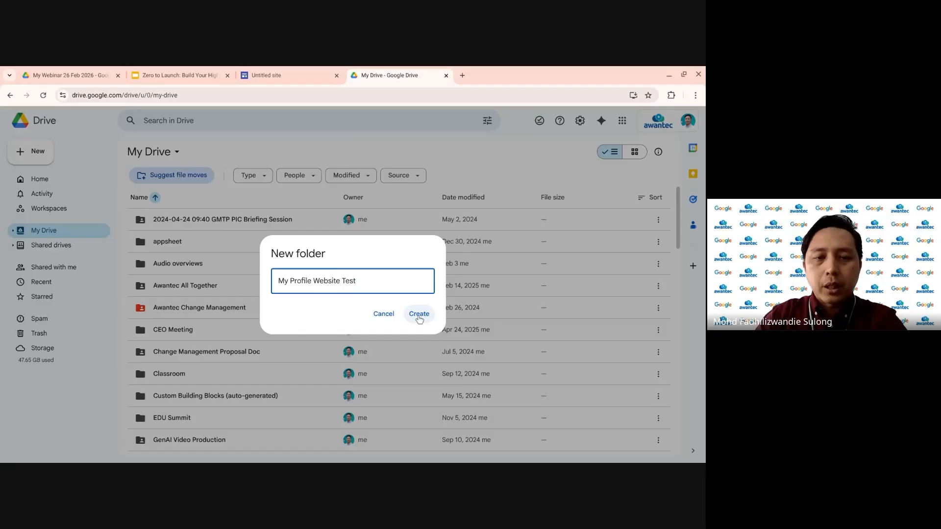
click(419, 315)
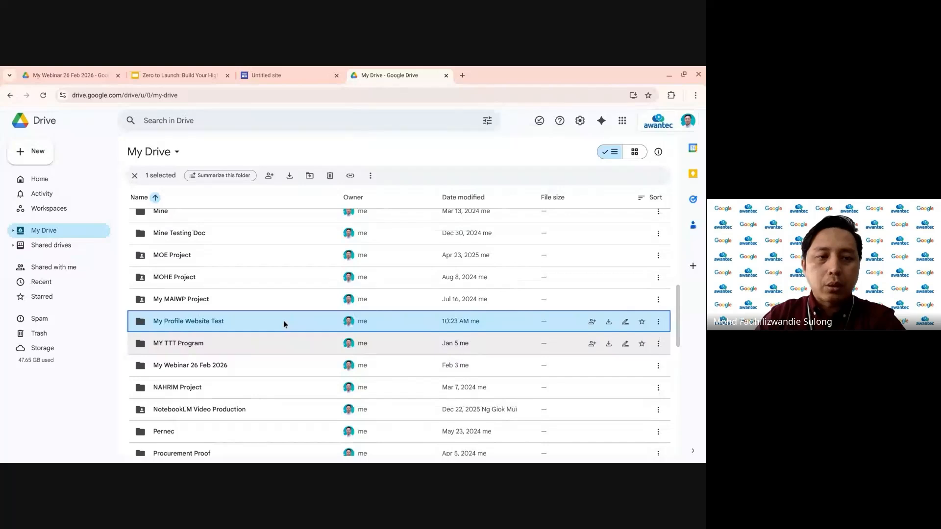
- Create a Google Sites file inside the My Profile Website Test folder and close the older untitled site
double_click(238, 321)
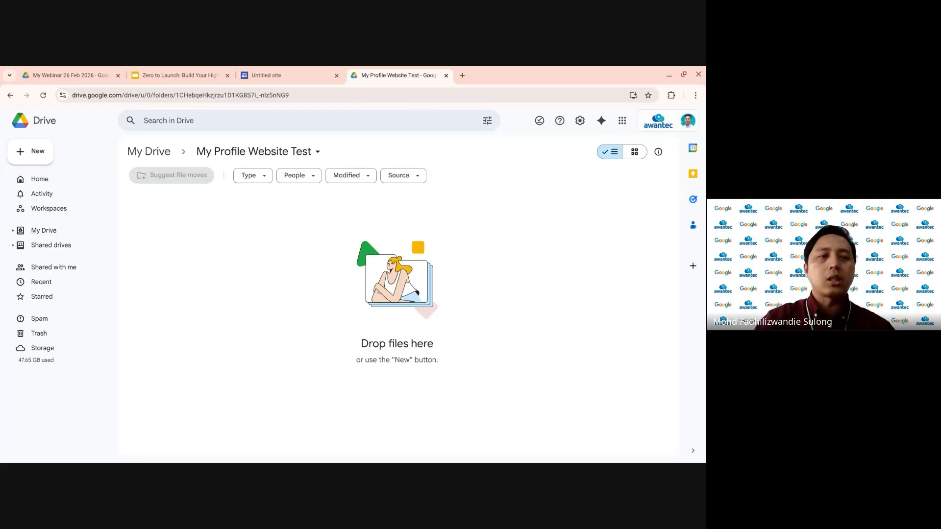
click(39, 153)
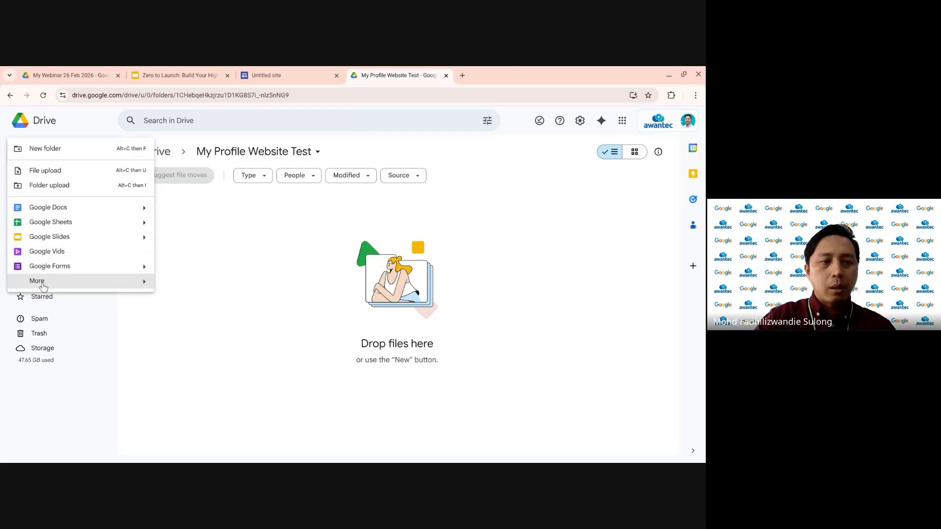
mouse_move(43, 286)
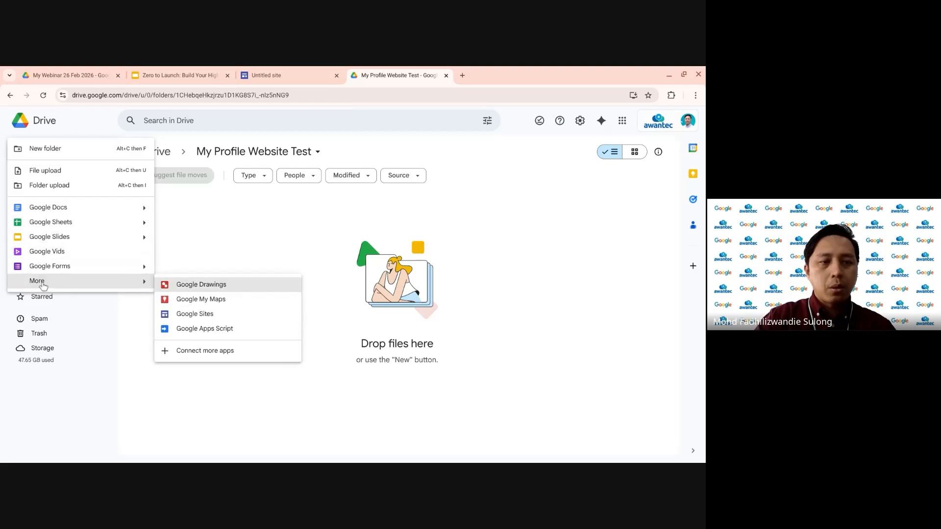
click(204, 318)
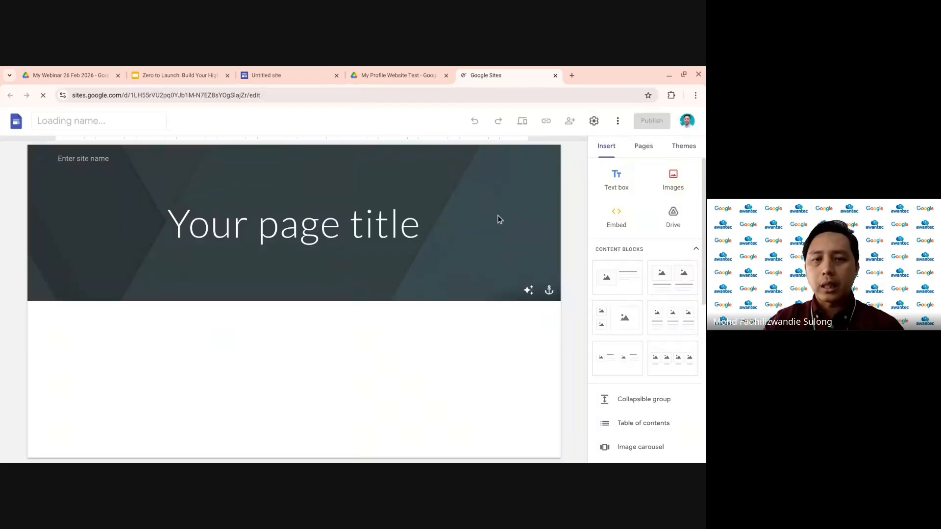
click(336, 75)
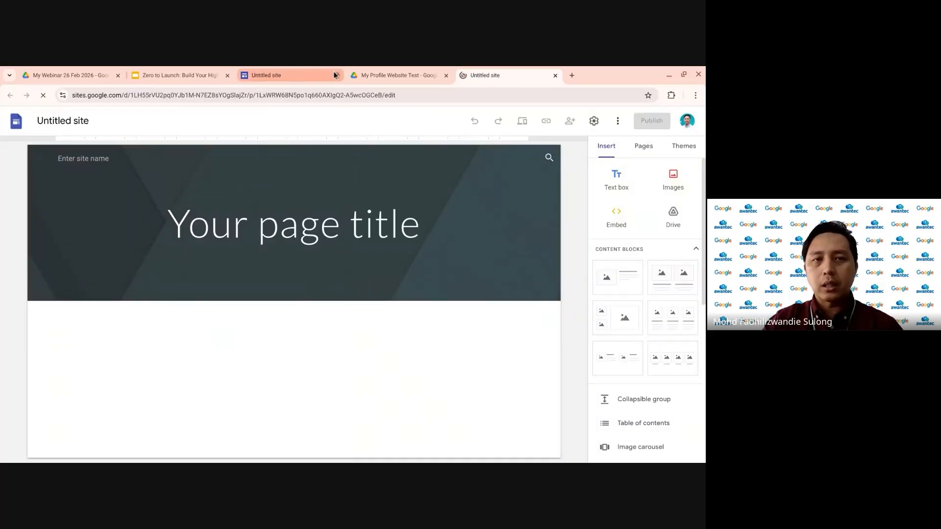
click(382, 221)
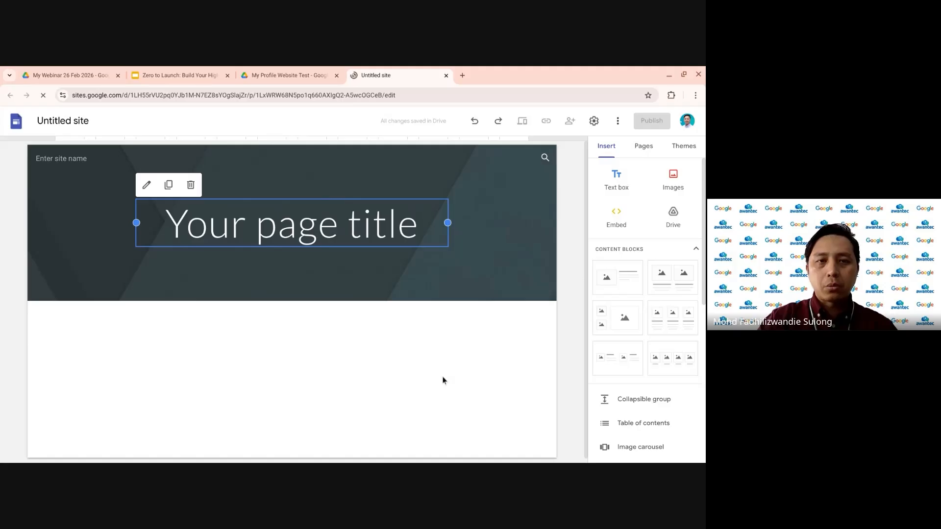
- Reload the My Profile Website Test folder in Drive to check for the new site file
click(288, 75)
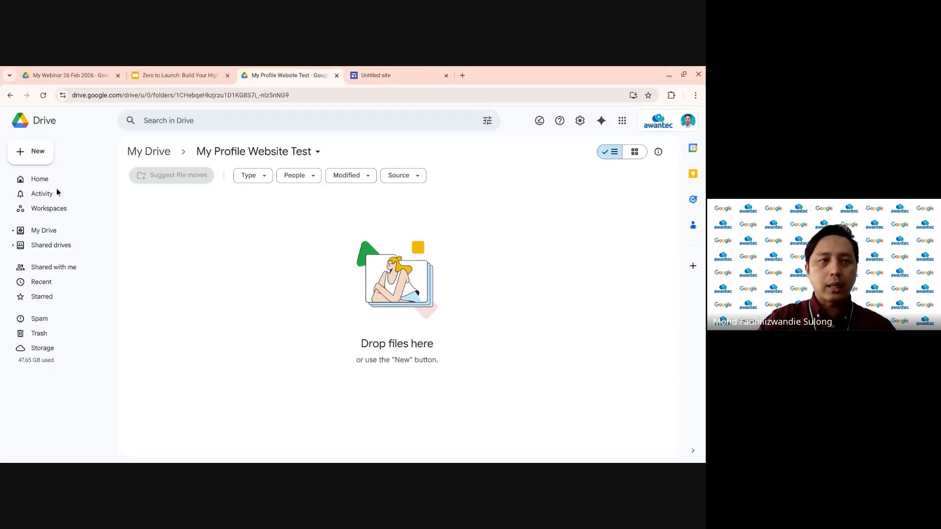
click(43, 96)
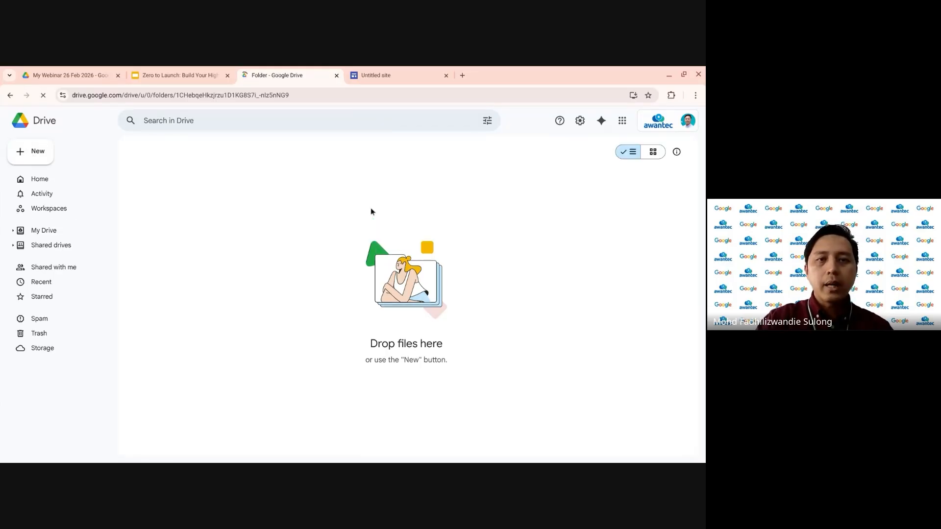
click(398, 75)
click(267, 75)
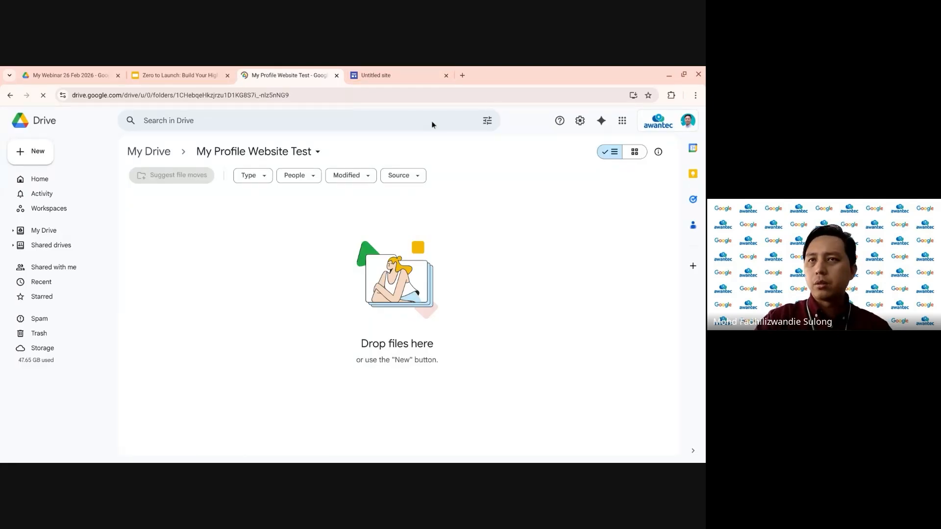
- Switch to the untitled site in Google Sites and name it "My Profile Website Test"
click(396, 75)
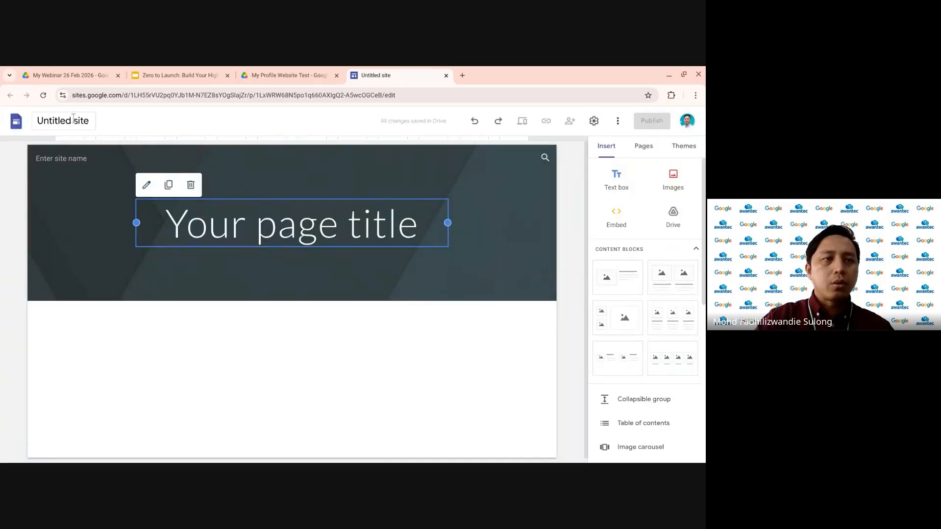
click(74, 119)
text(My )
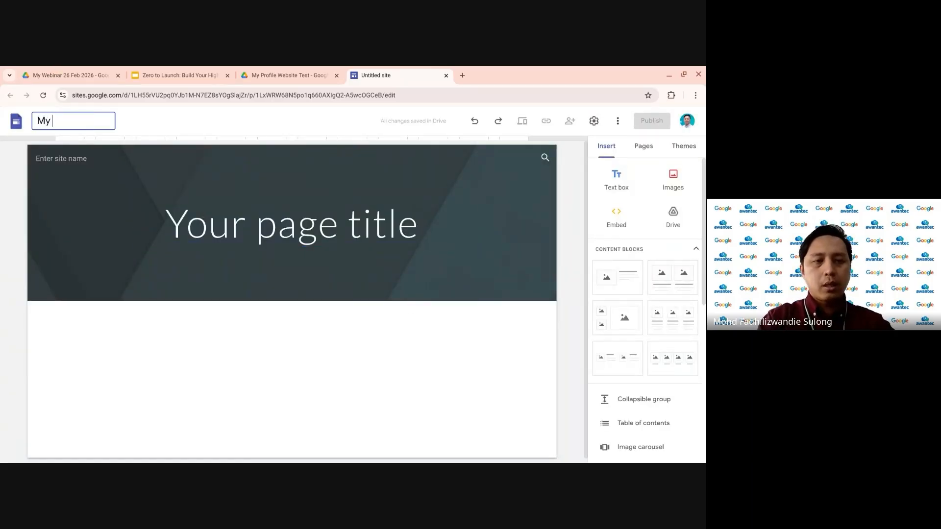
text(Pr)
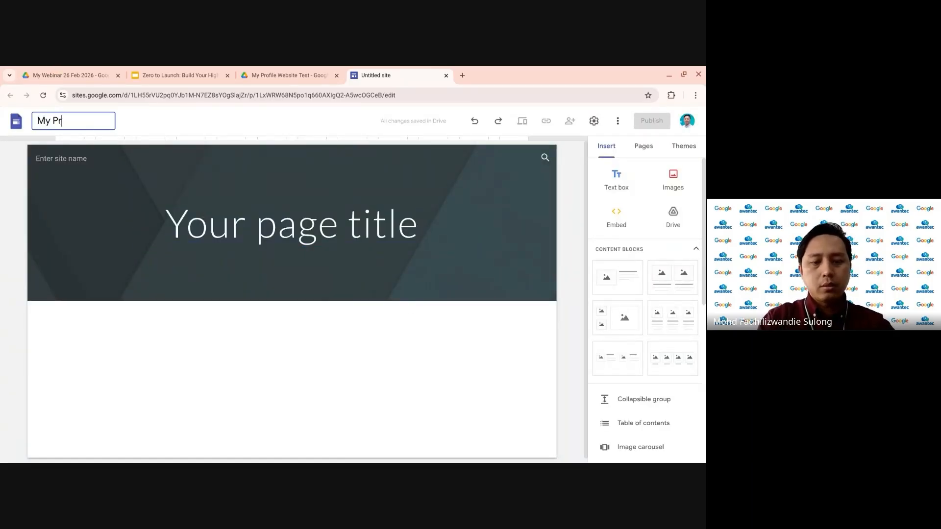
text(ofile Web)
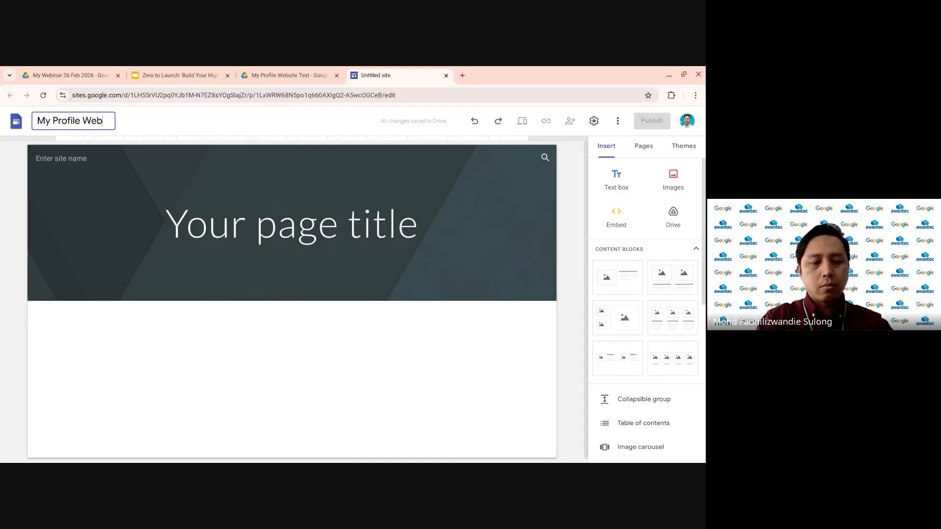
text(site)
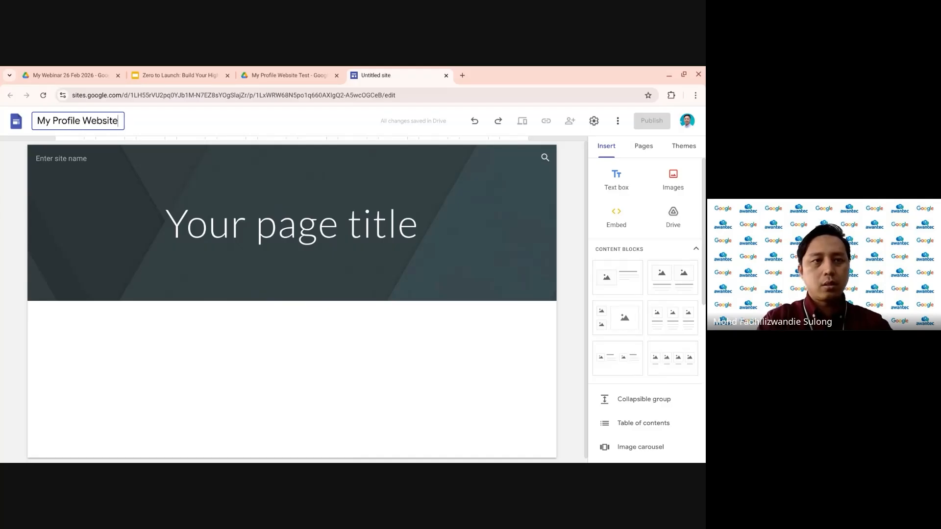
text( Test)
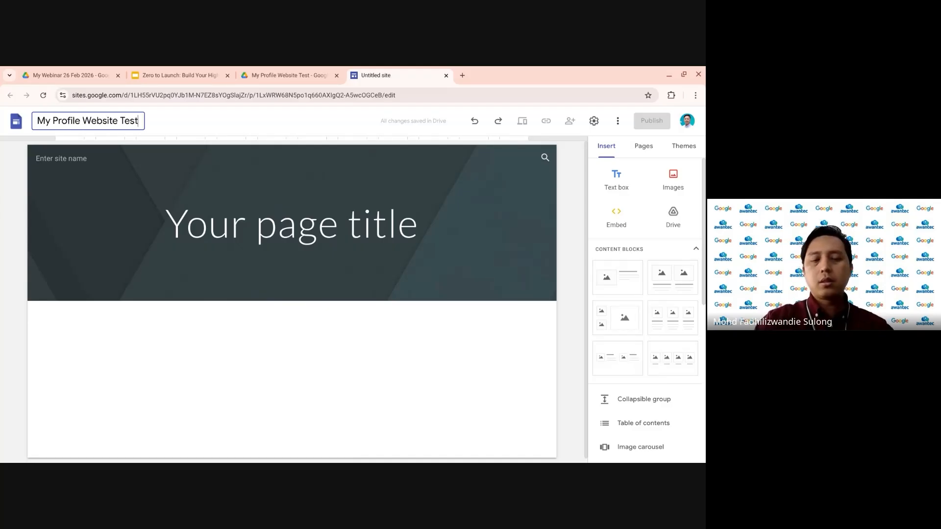
click(573, 257)
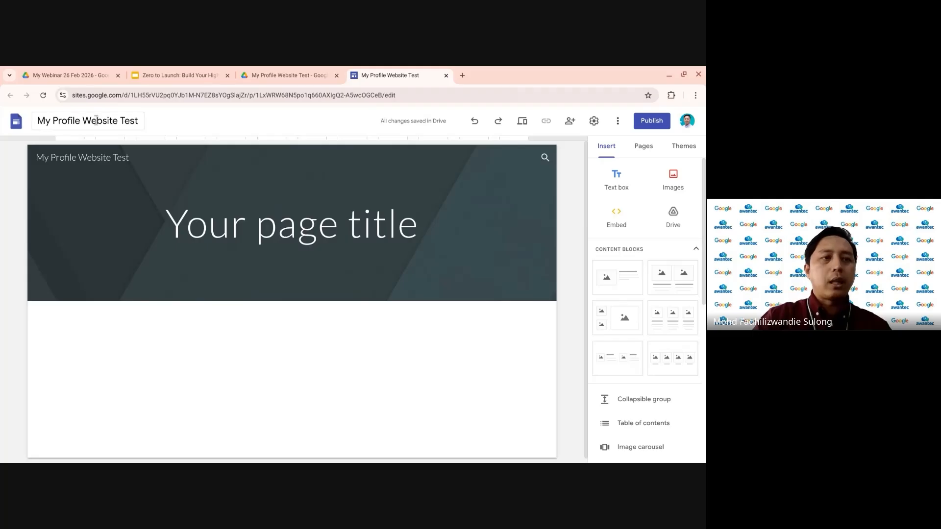
- Switch to the My Profile Website Test folder in Google Drive to check the renamed site file
drag(68, 122, 82, 122)
drag(130, 160, 35, 156)
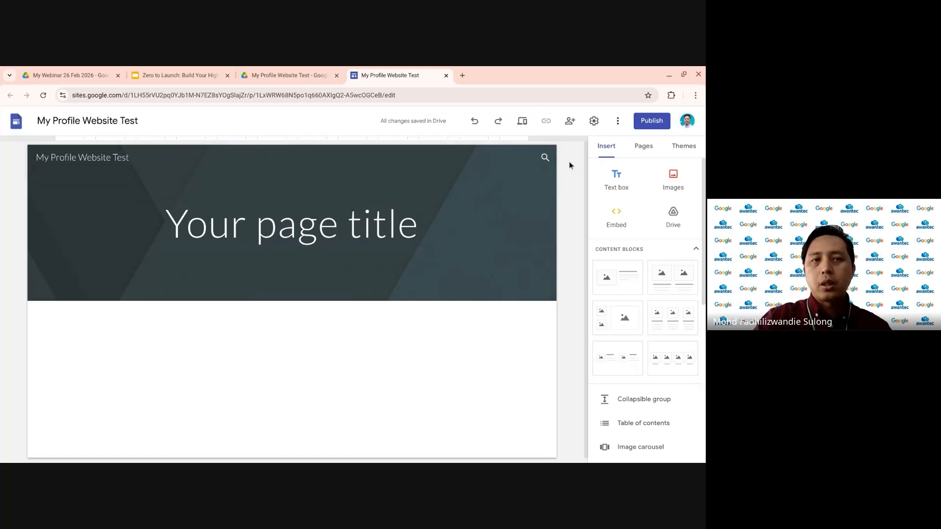
click(307, 77)
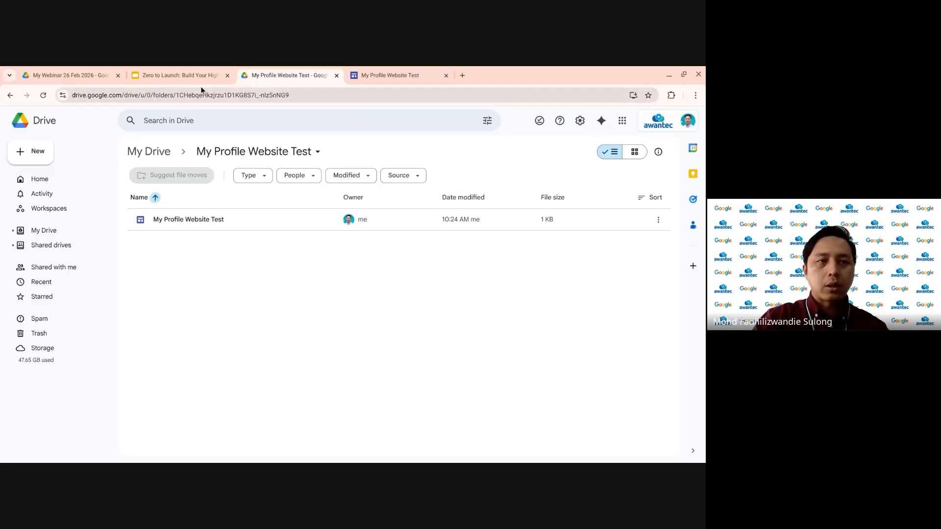
- Switch to the Google Slides presentation and present it from the current slide, advancing to The Deep-Dive Playground slide
click(190, 75)
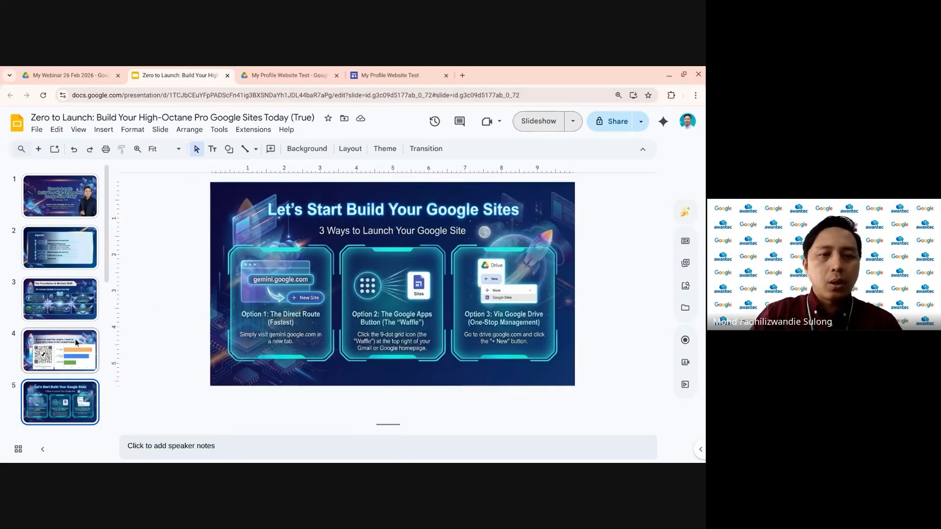
scroll(76, 342, down, 1)
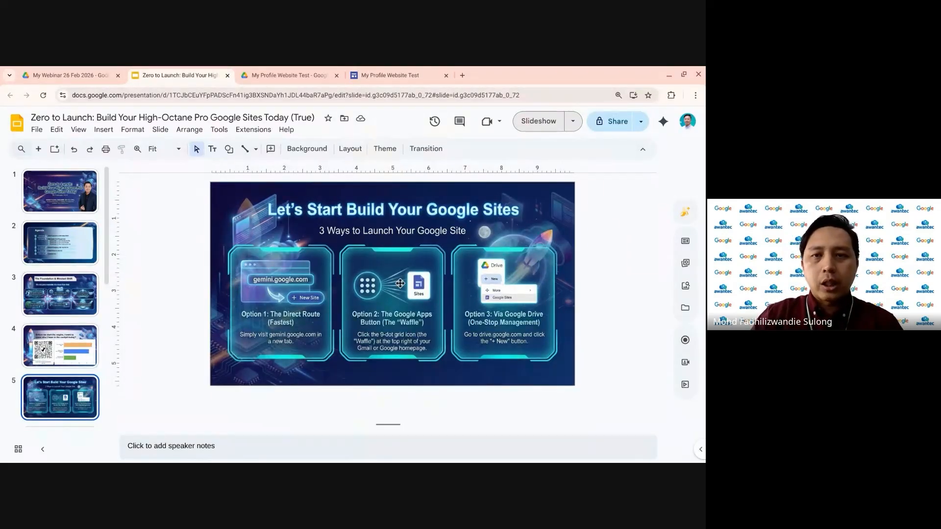
click(541, 127)
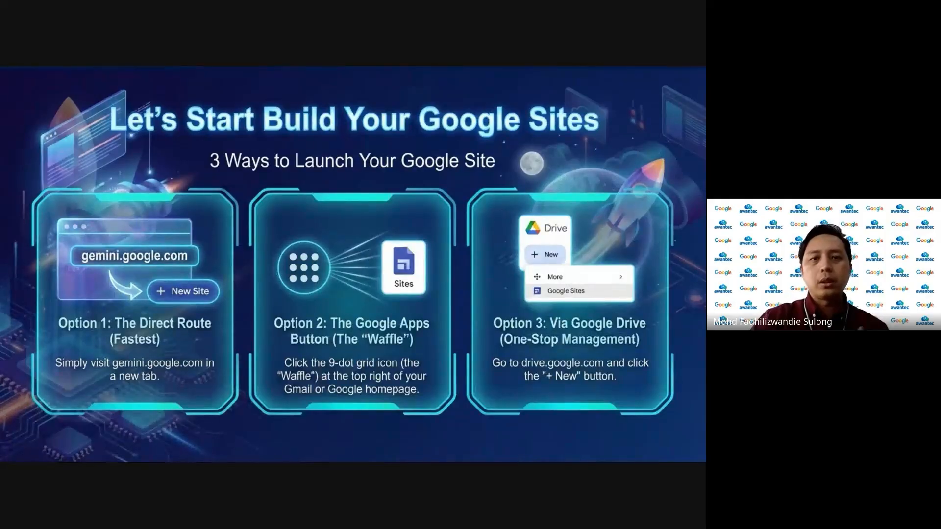
key(Right)
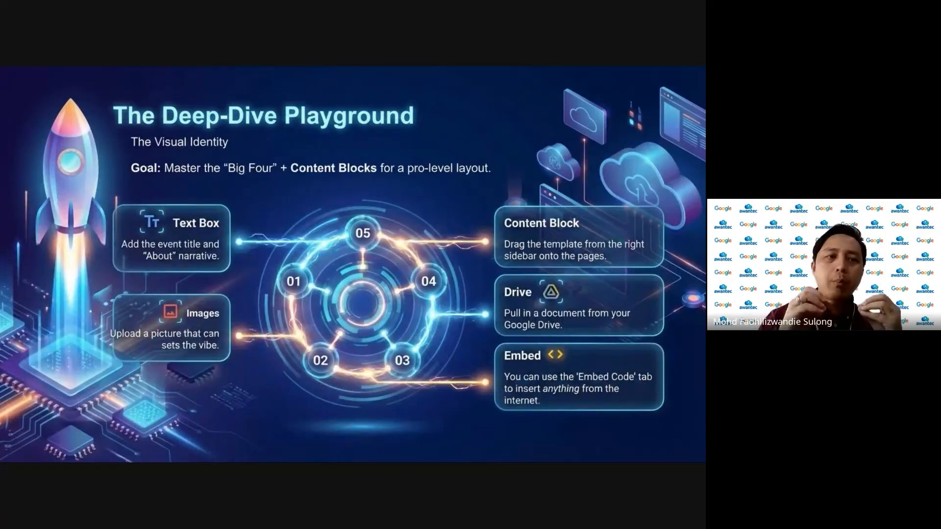
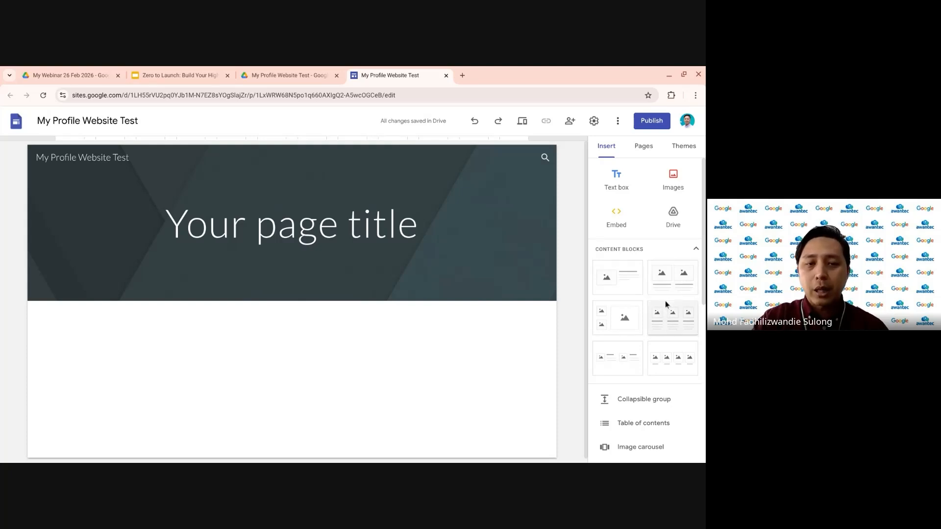
- Look through the insertable content blocks and components in Google Sites, from the text box down to charts
scroll(619, 318, down, 2)
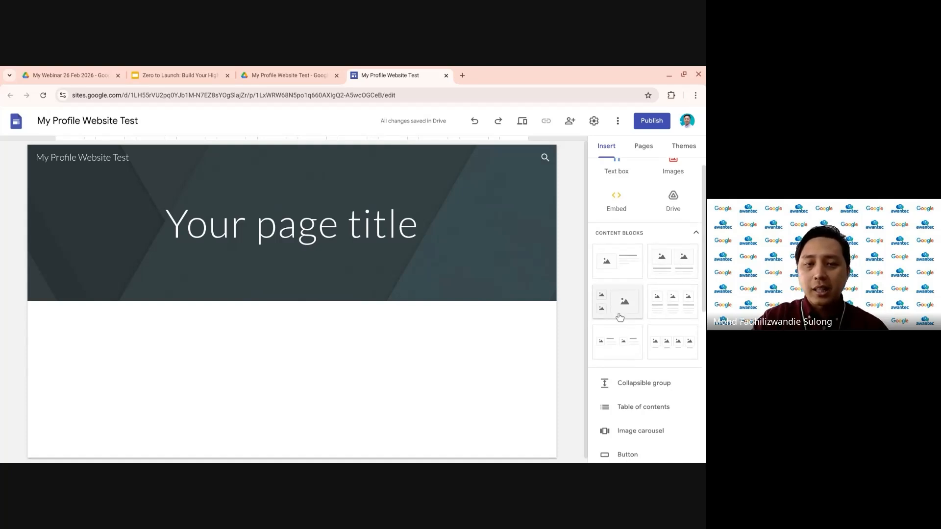
scroll(620, 316, down, 3)
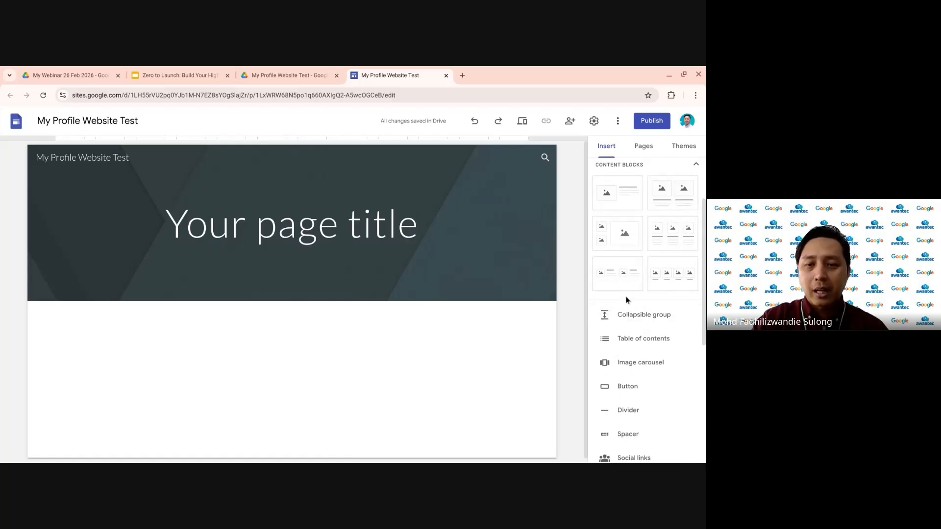
scroll(613, 323, down, 1)
scroll(654, 252, down, 3)
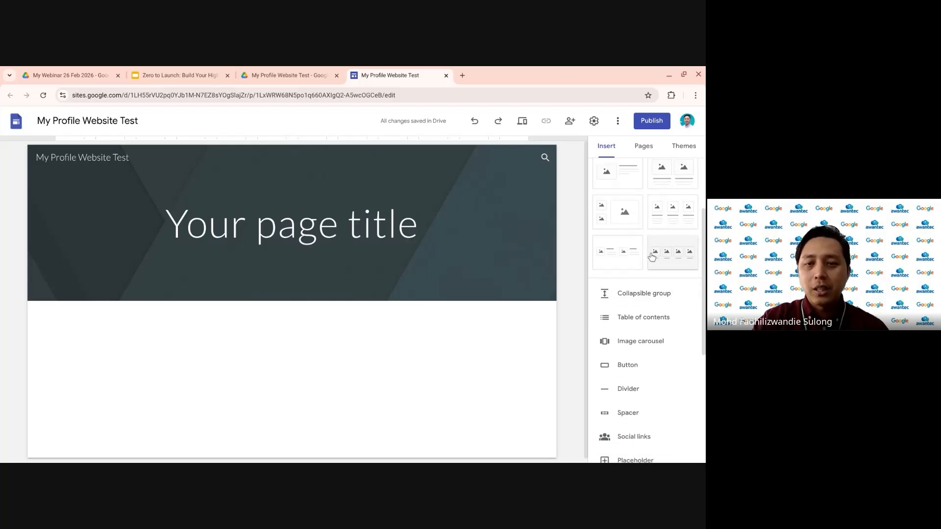
scroll(658, 242, up, 3)
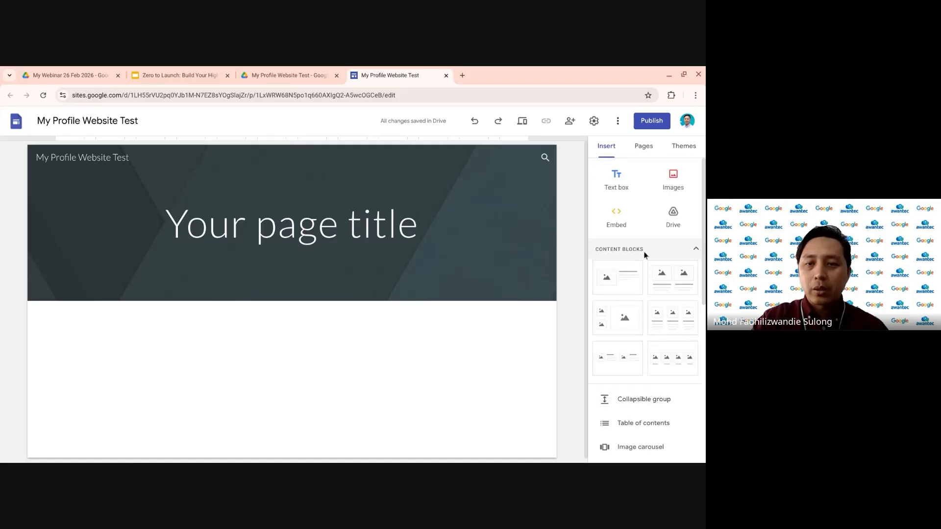
scroll(646, 277, down, 2)
scroll(643, 308, down, 5)
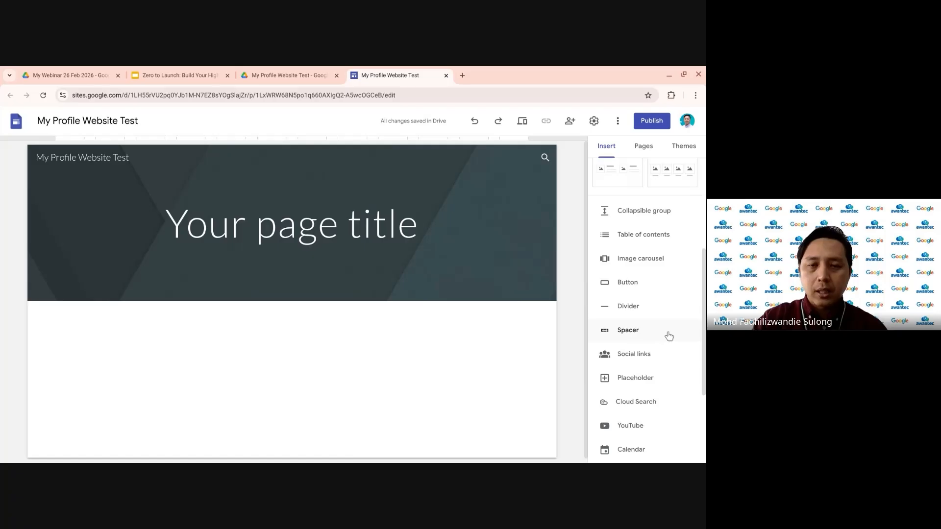
scroll(669, 337, down, 2)
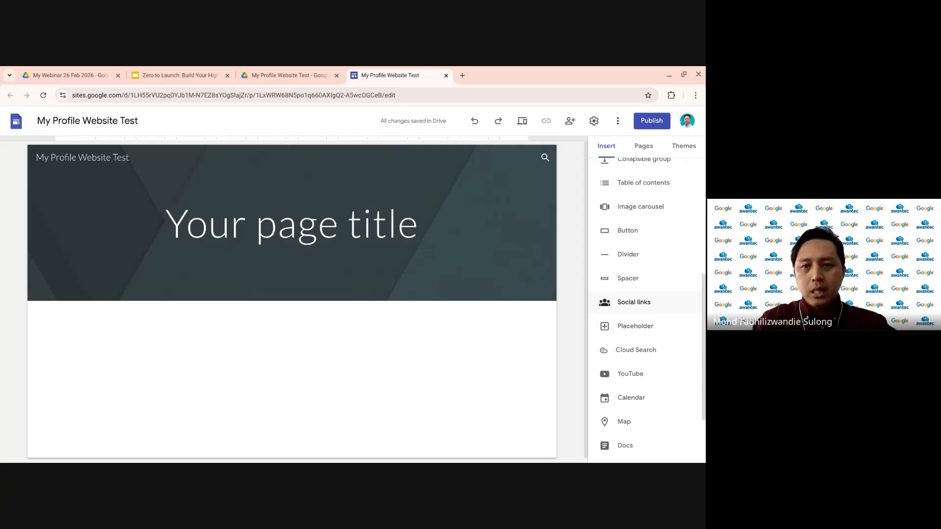
scroll(652, 343, down, 1)
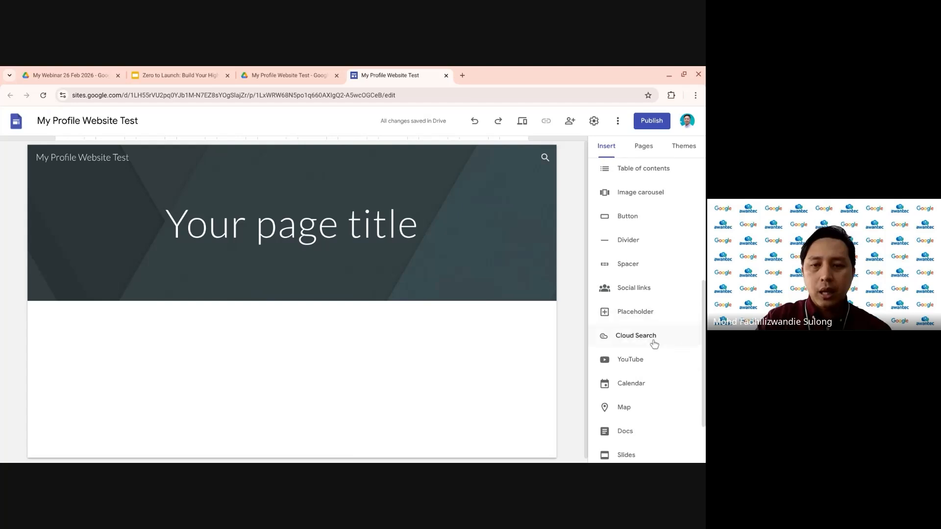
scroll(663, 349, down, 3)
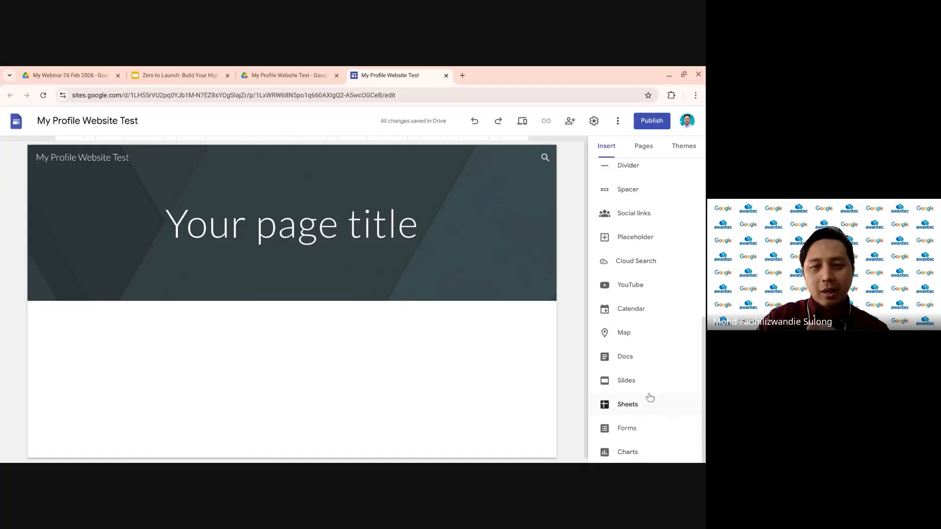
scroll(645, 366, up, 10)
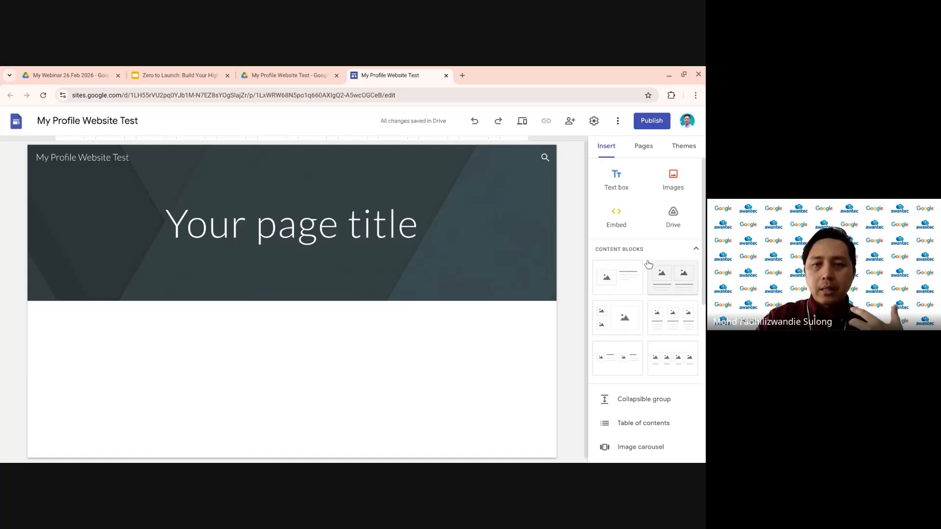
- Insert the content block with one image beside text and view the media options of its image placeholder
click(621, 277)
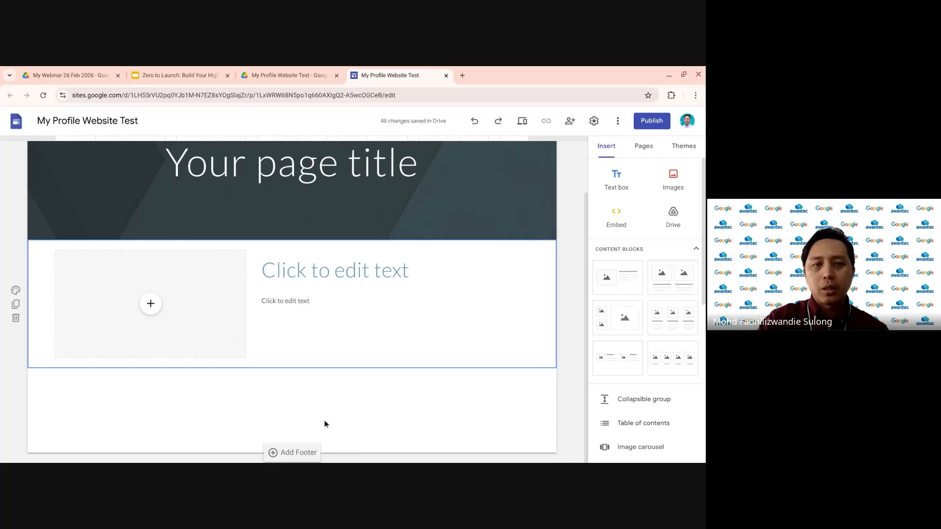
click(150, 304)
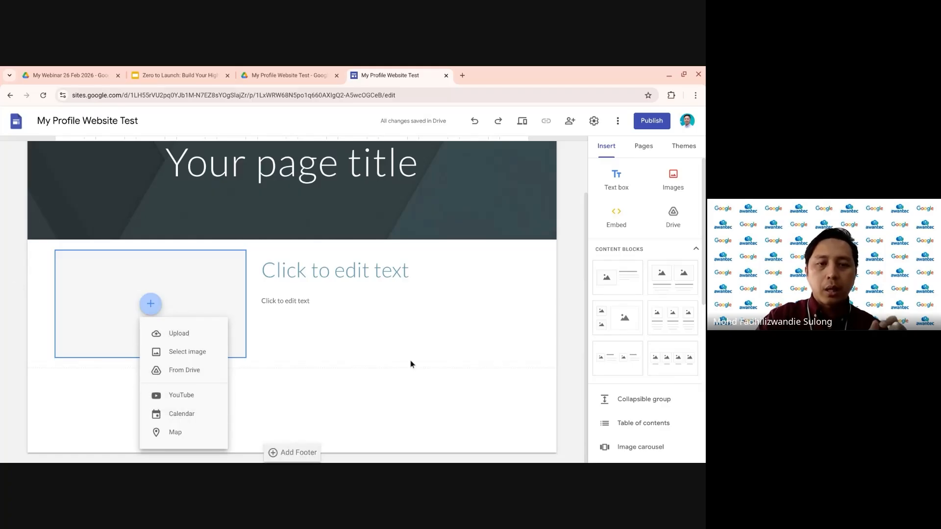
click(352, 274)
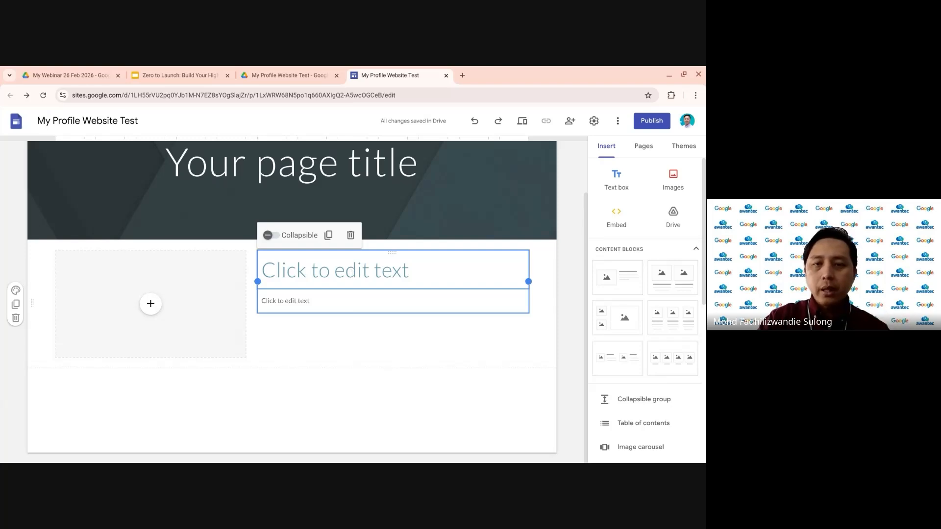
click(570, 323)
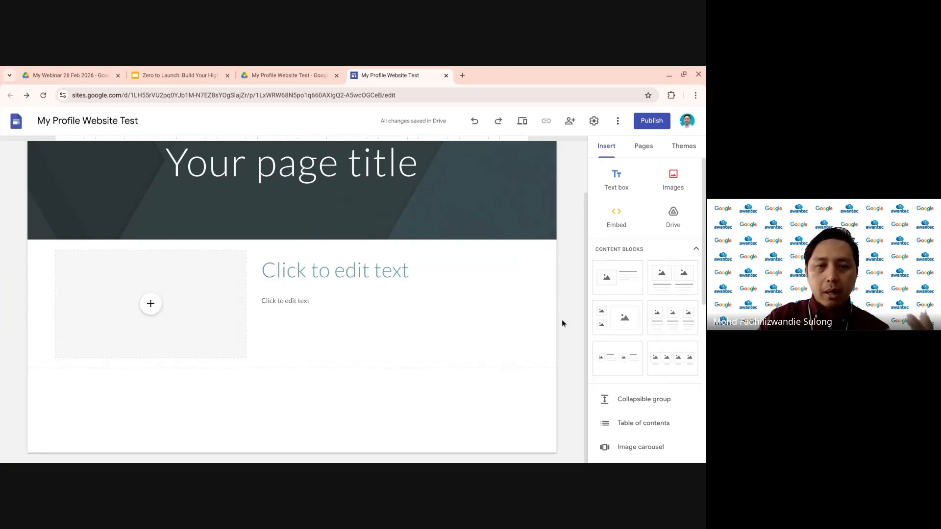
- Add the content block with two captioned images side by side, and delete both content blocks from the page
click(665, 284)
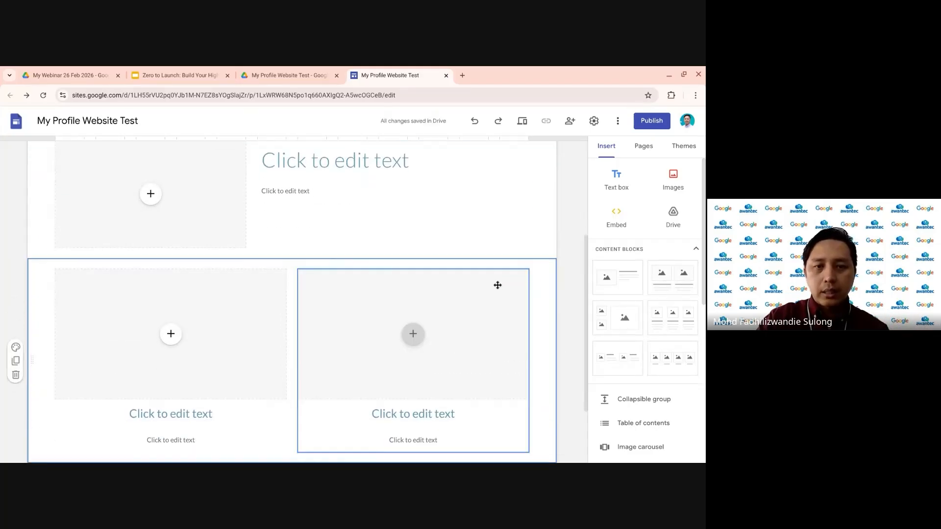
scroll(500, 285, up, 1)
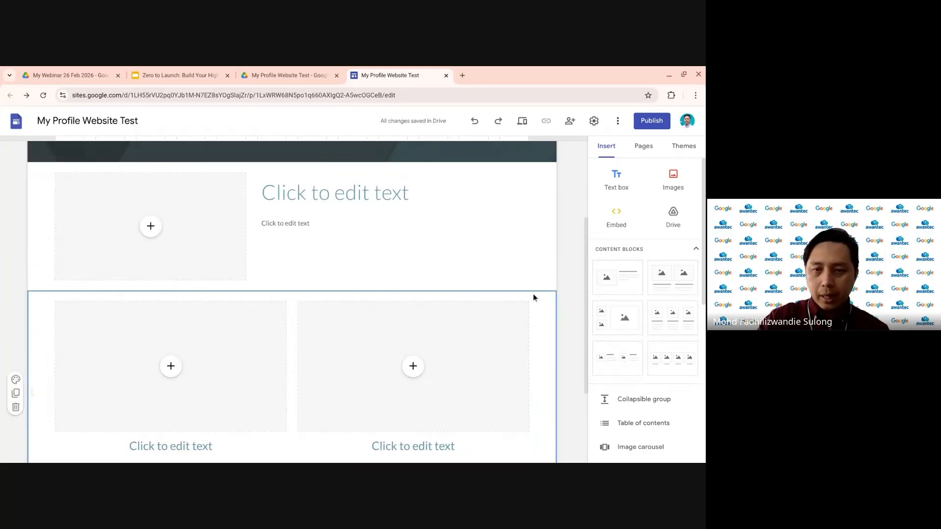
scroll(632, 304, down, 2)
scroll(652, 294, up, 2)
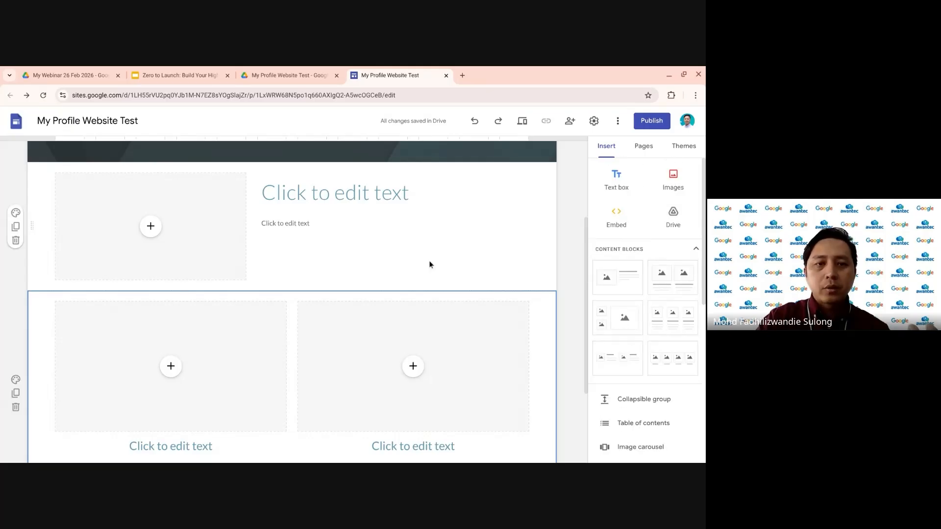
click(15, 408)
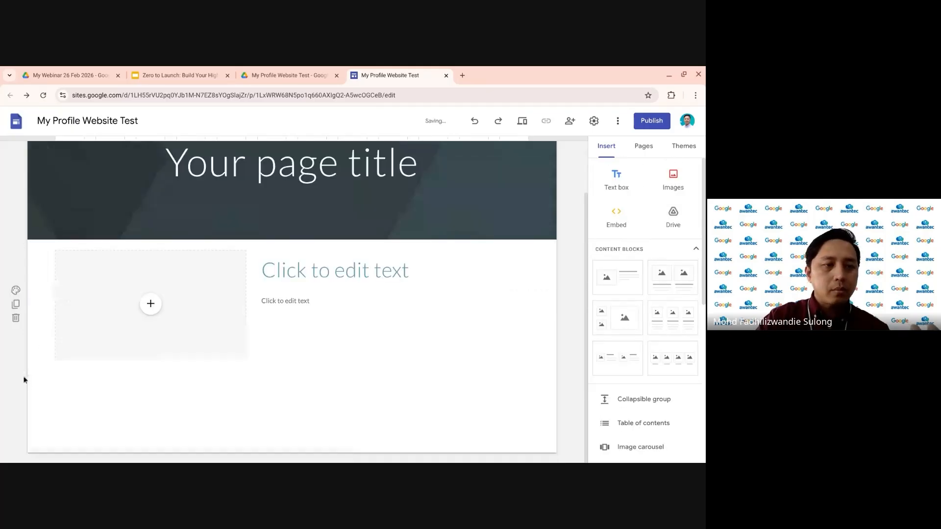
click(17, 318)
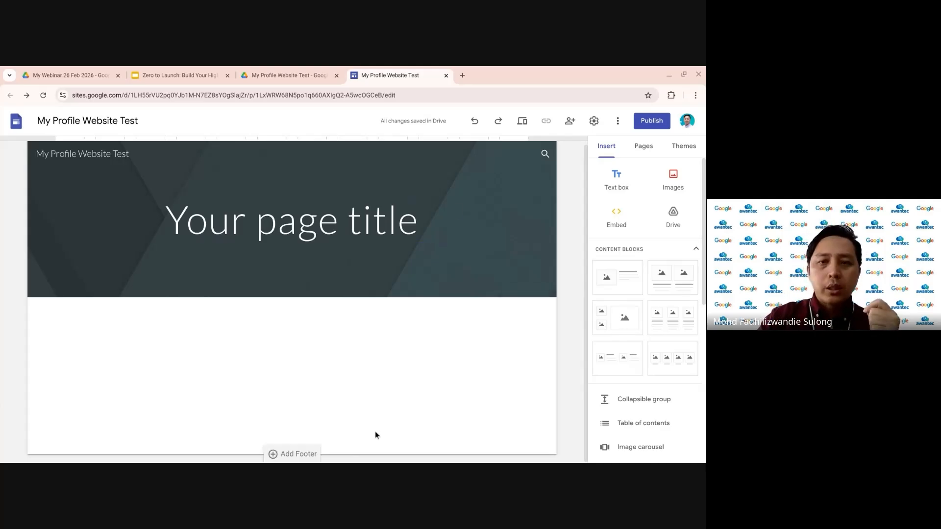
- Insert the content block with two captioned images and, below it, the block with one image beside text
mouse_move(496, 252)
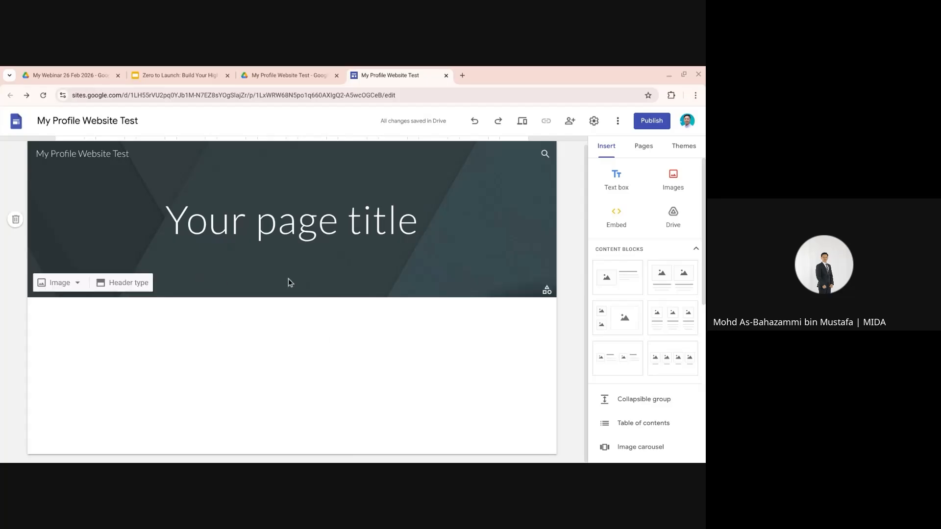
click(657, 280)
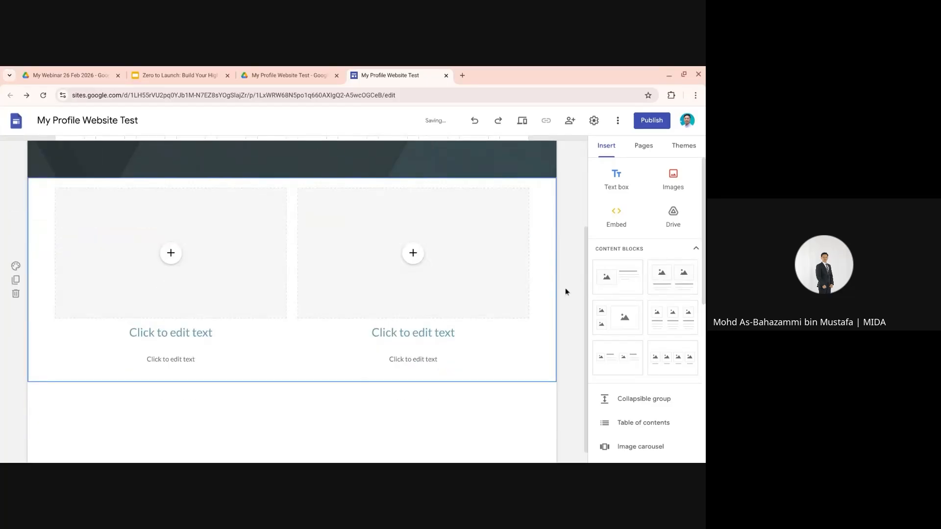
click(618, 277)
scroll(398, 328, up, 2)
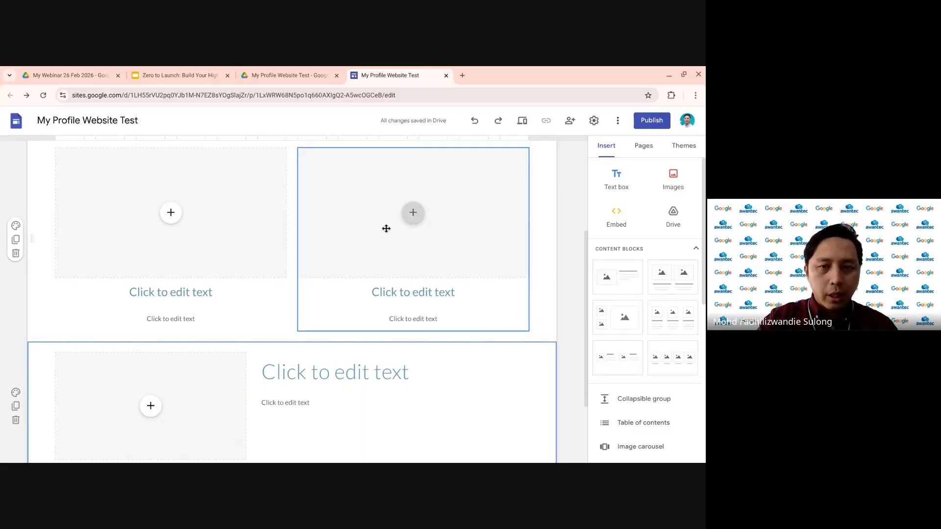
- Move the section with two captioned images below the section with one image beside text
mouse_move(31, 247)
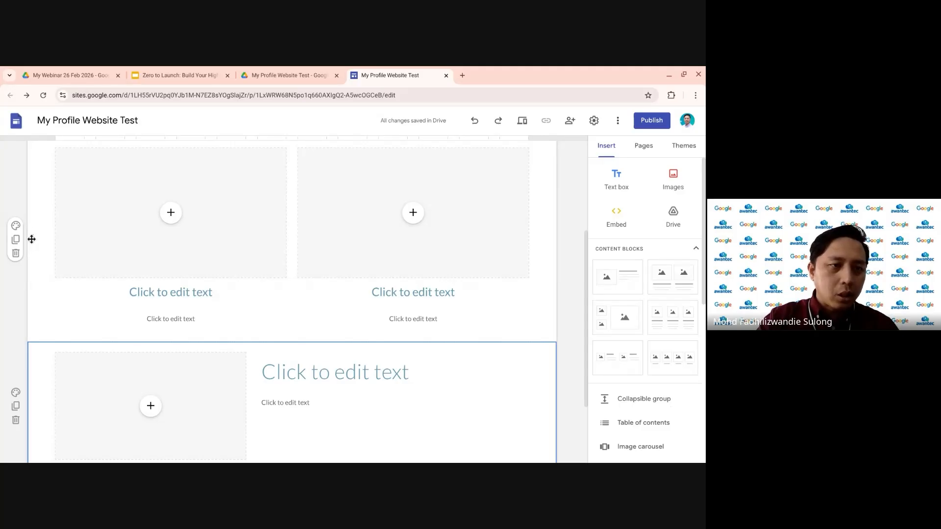
drag(31, 239, 31, 460)
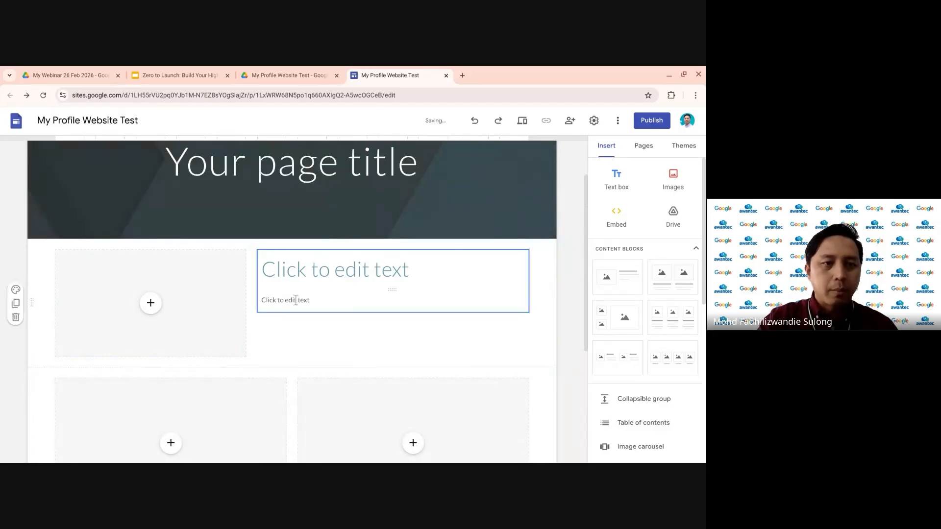
- Try section color Style 3 on the section with one image beside text, and switch it to Style 2
scroll(297, 298, down, 1)
scroll(78, 294, down, 1)
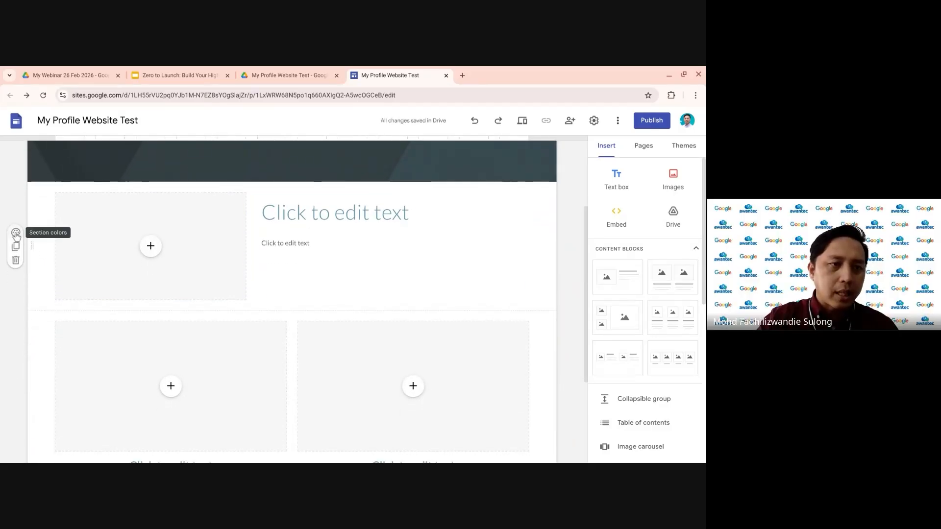
click(16, 234)
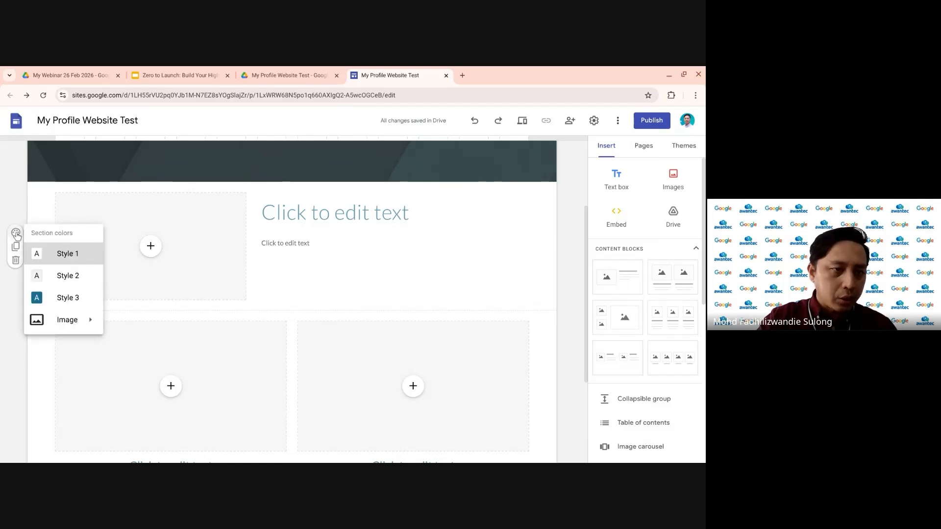
click(76, 298)
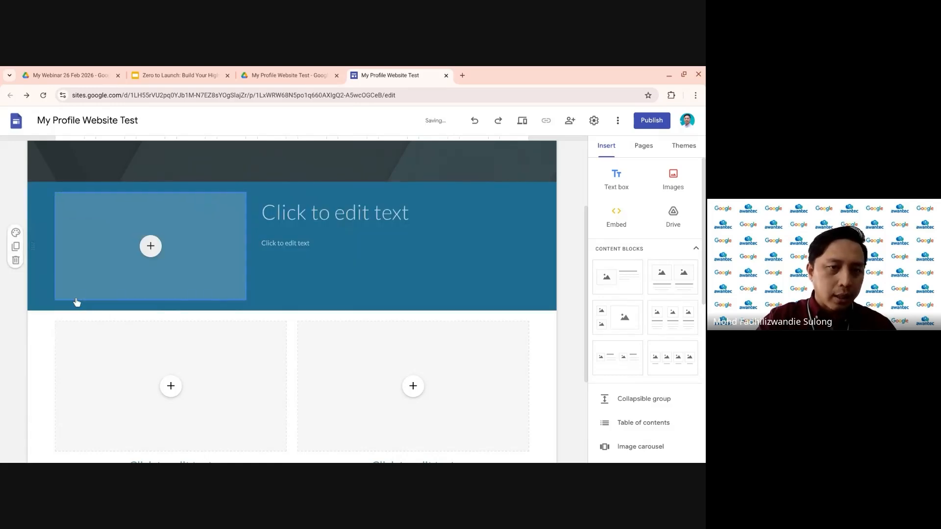
click(16, 233)
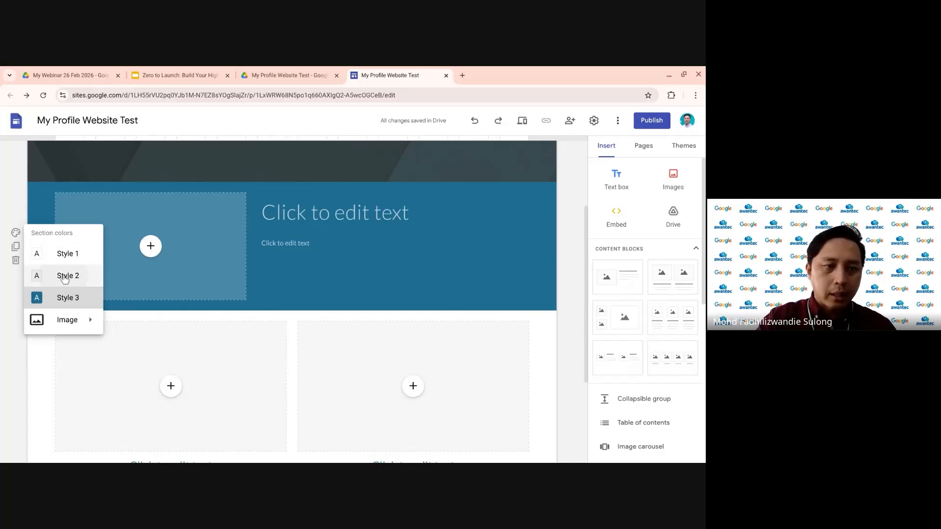
click(64, 254)
click(16, 234)
mouse_move(69, 320)
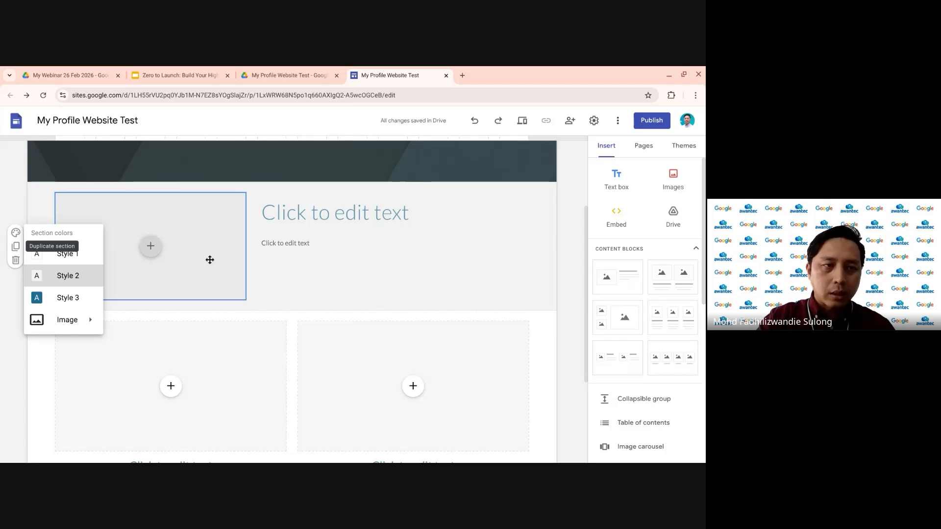
- Duplicate the section with one image beside text, and delete all three content sections below the page header
click(16, 247)
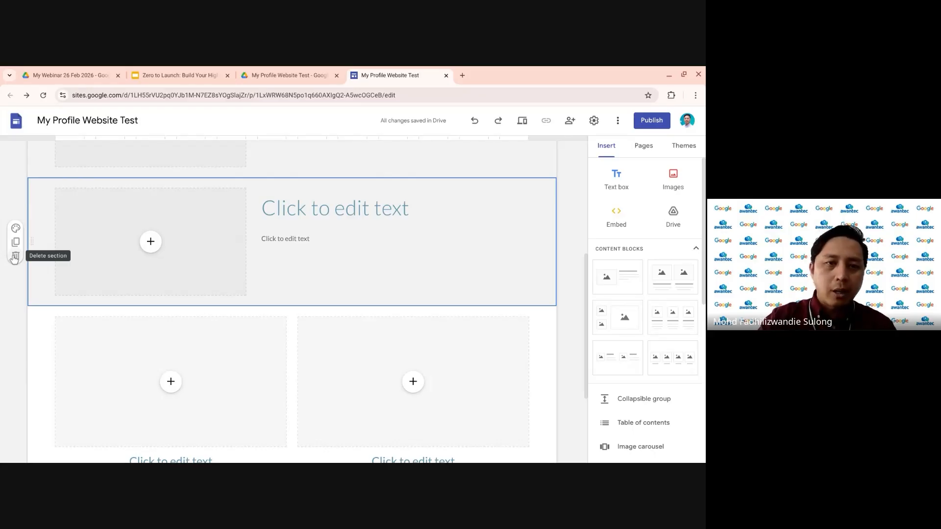
click(15, 257)
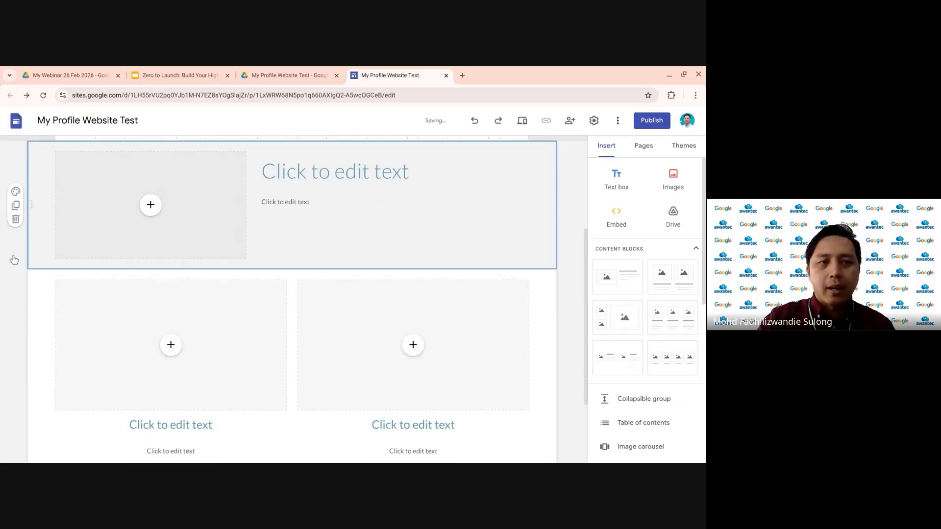
click(16, 222)
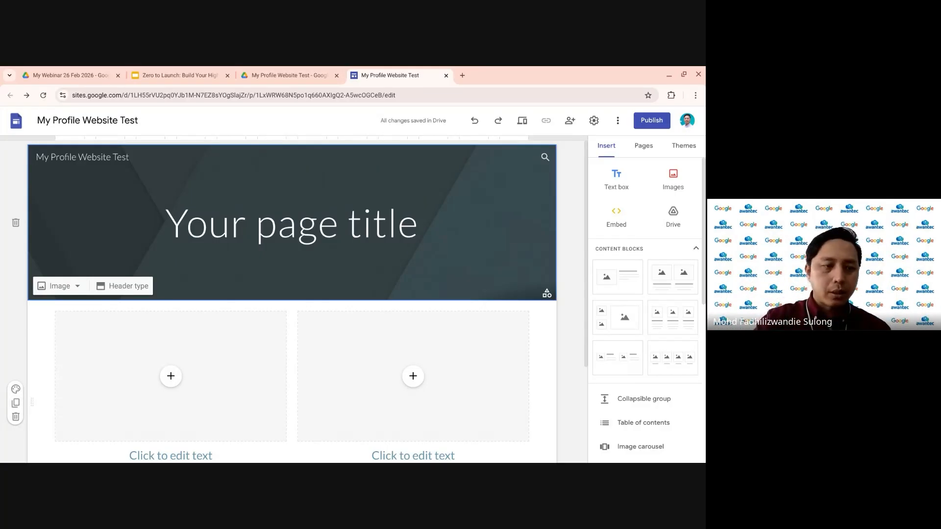
click(16, 417)
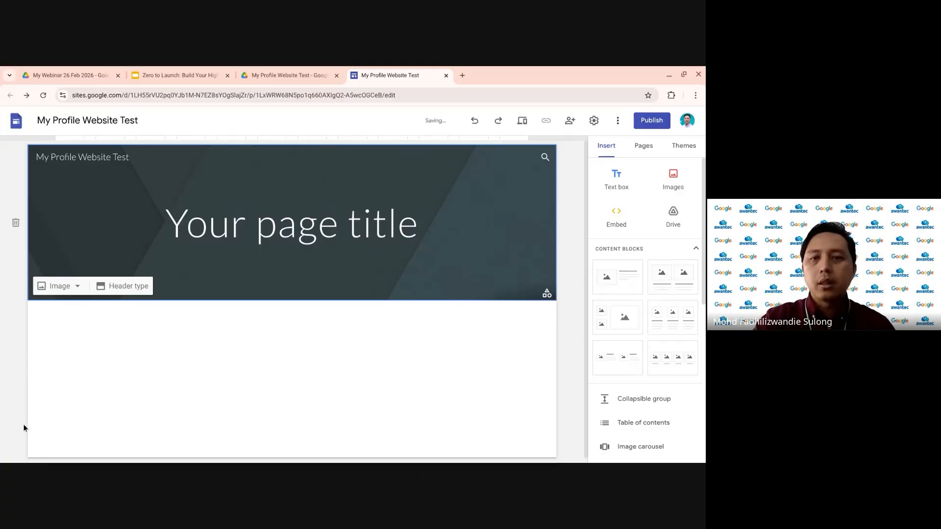
- Insert a text box below the page header reading "This is my resume for your to refer......."
click(625, 185)
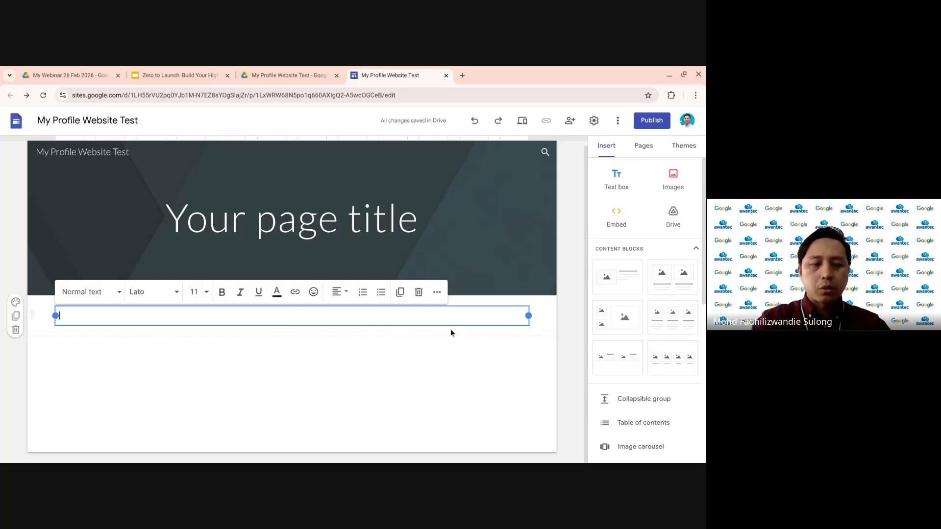
text(T)
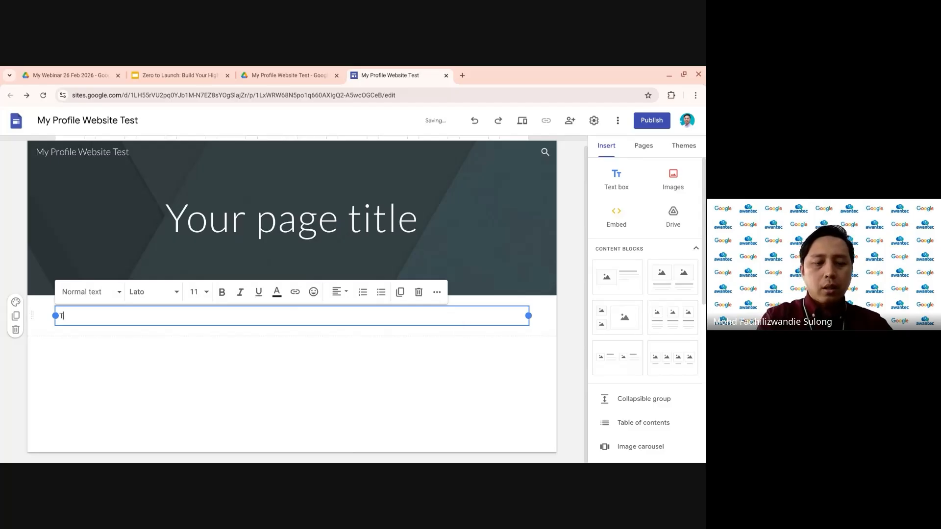
text(his is my)
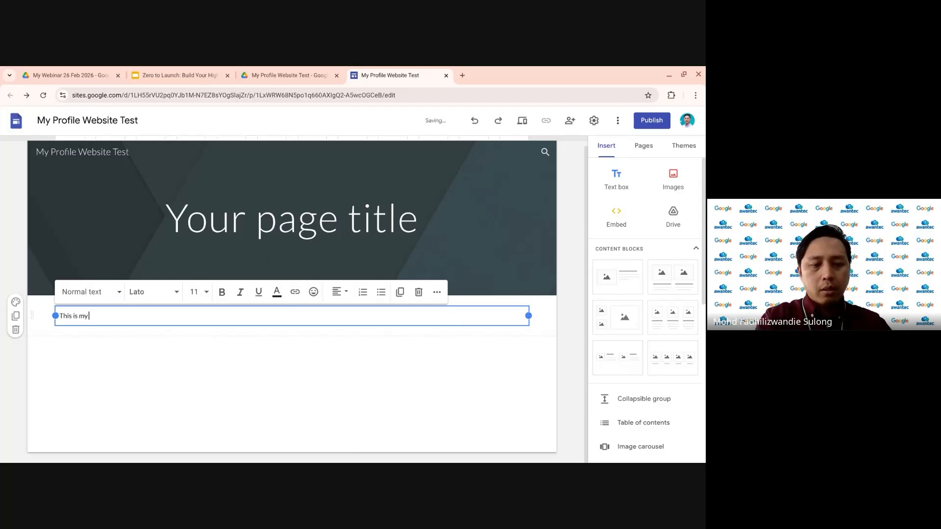
text( resume)
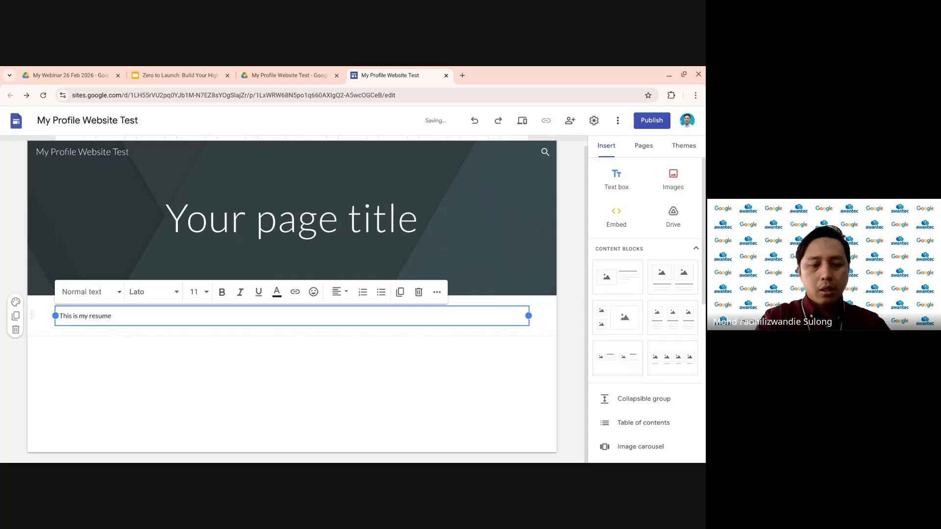
text( for your)
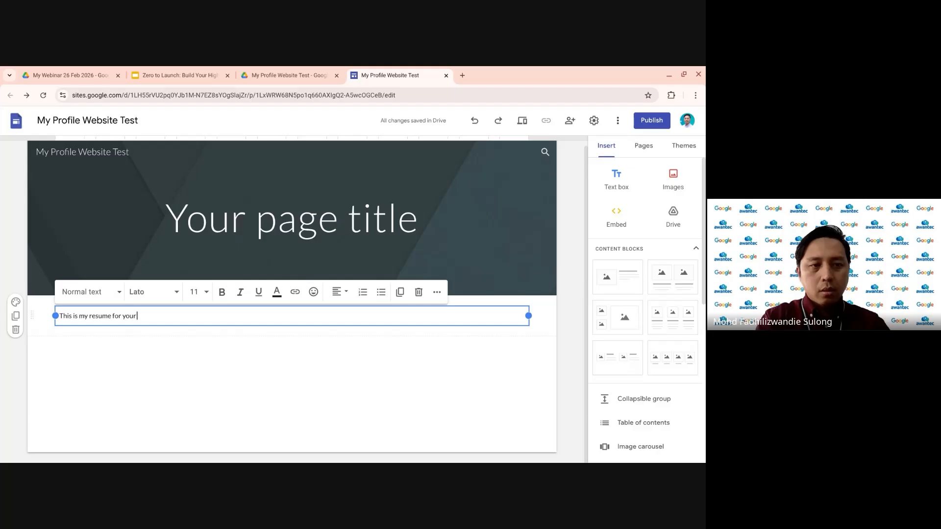
text( to re)
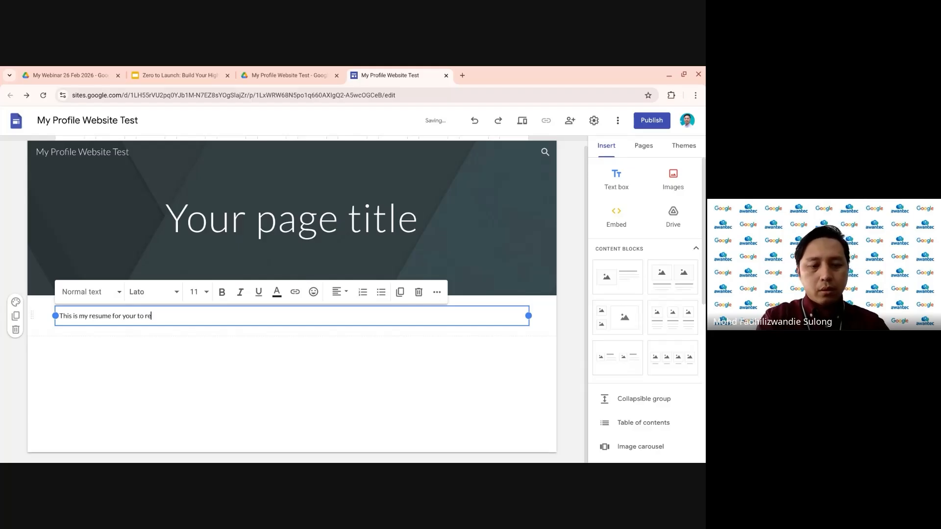
text(fer.......)
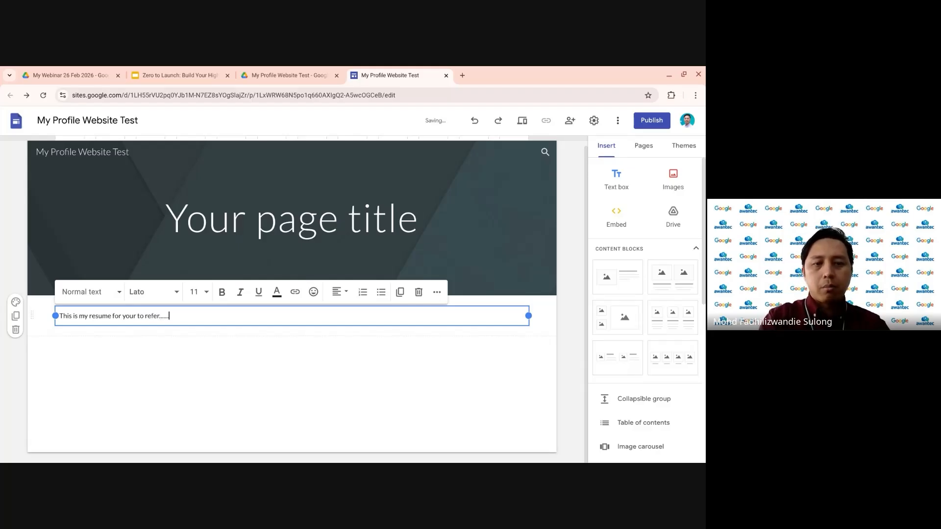
click(568, 303)
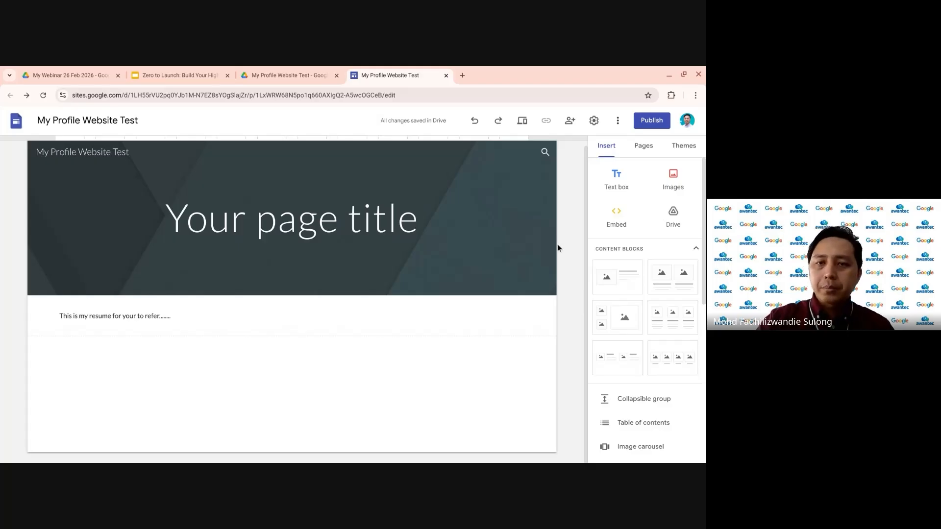
- Upload the "The Foundation & Mindset Shift" image below the text box and enlarge it to the full content width with more height
click(679, 184)
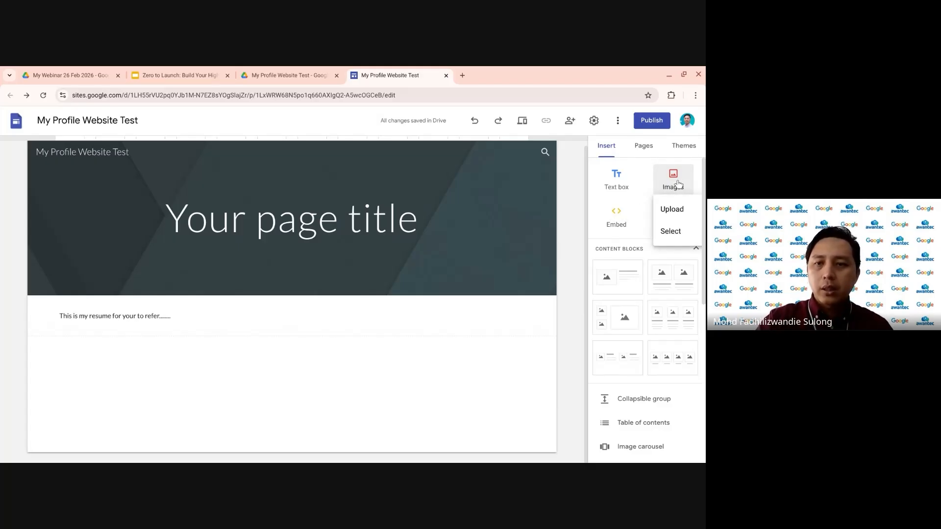
click(677, 212)
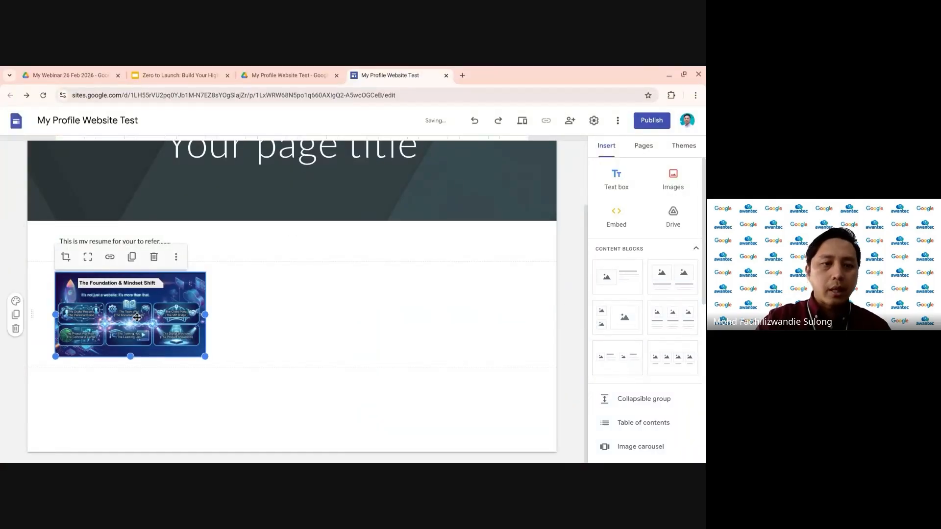
drag(208, 313, 529, 314)
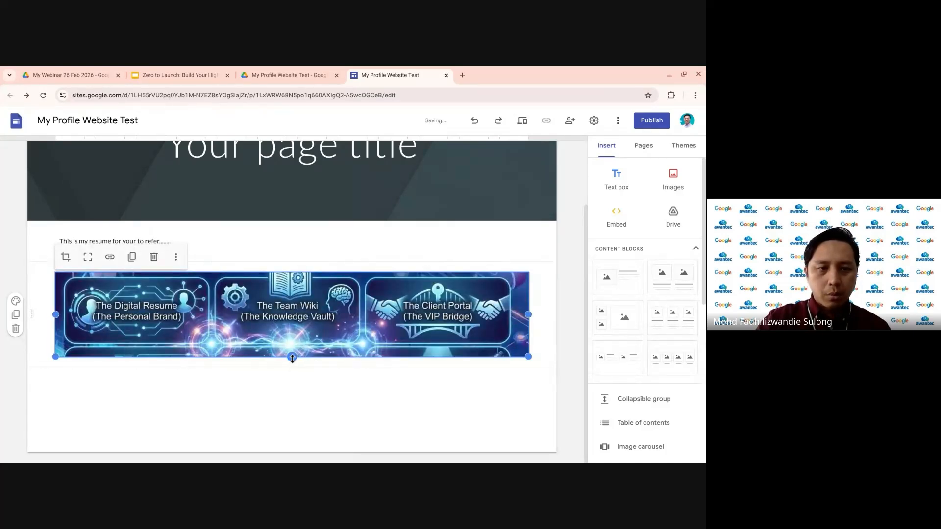
drag(293, 358, 293, 460)
scroll(340, 329, down, 1)
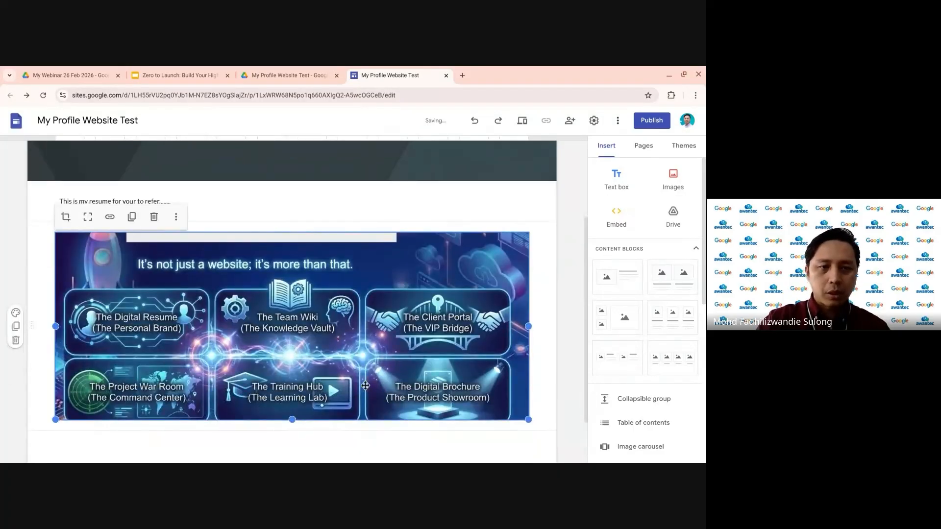
- Narrow the uploaded image to about two thirds of the content width and center it in its section
drag(55, 326, 382, 286)
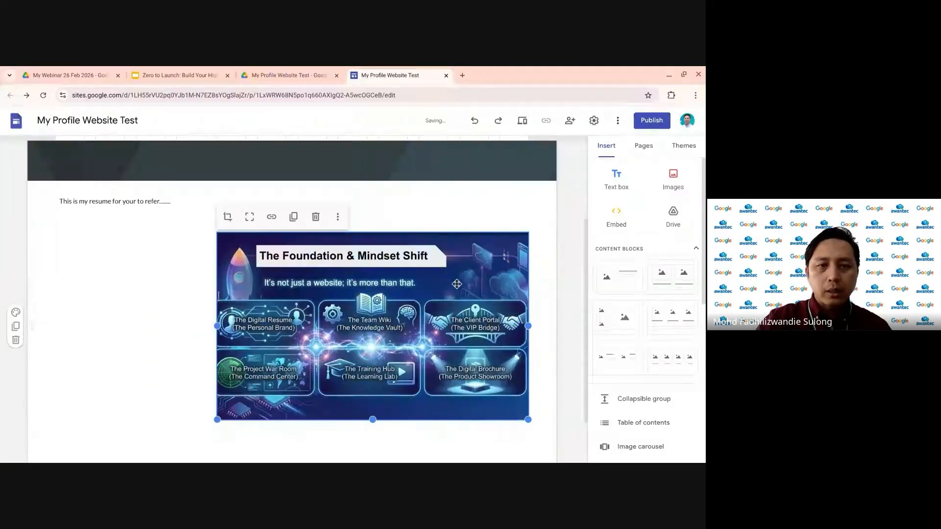
drag(457, 284, 306, 276)
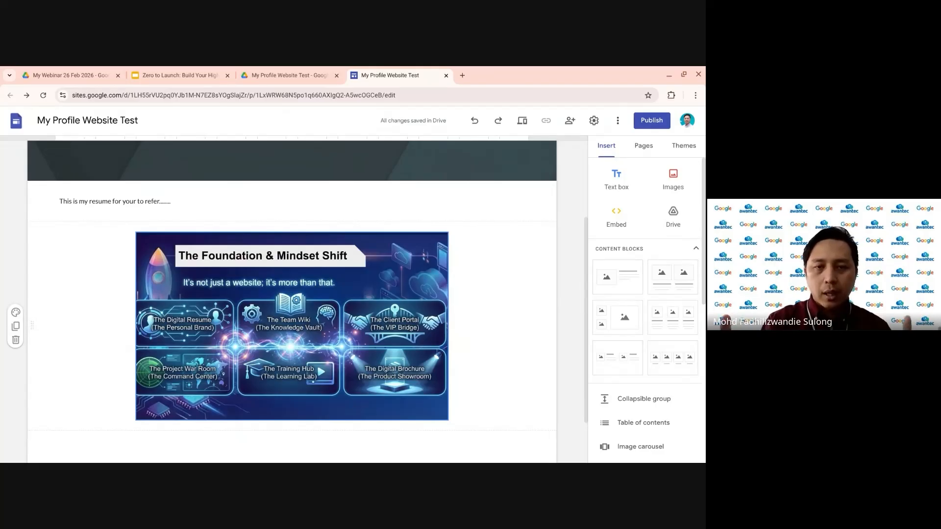
drag(151, 338, 305, 267)
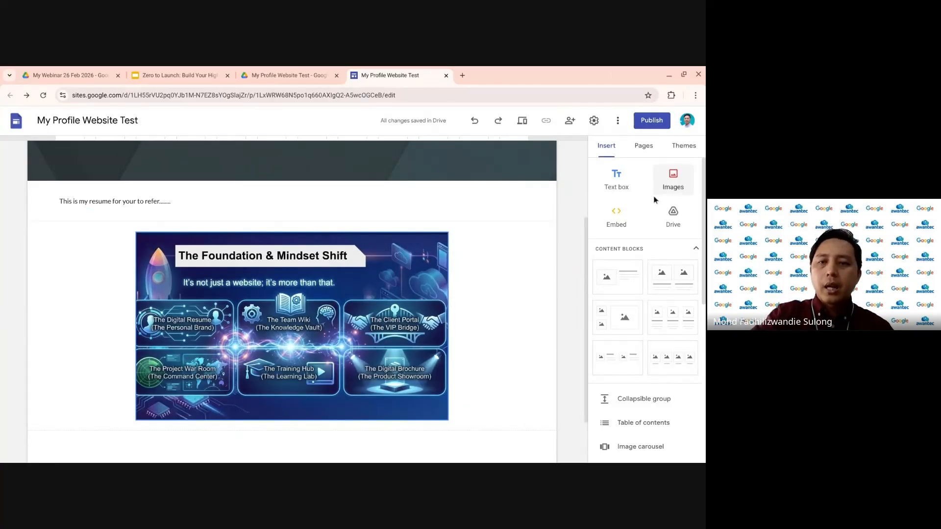
- View the options for embedding web content by URL and by embed code, without embedding anything
scroll(624, 221, down, 1)
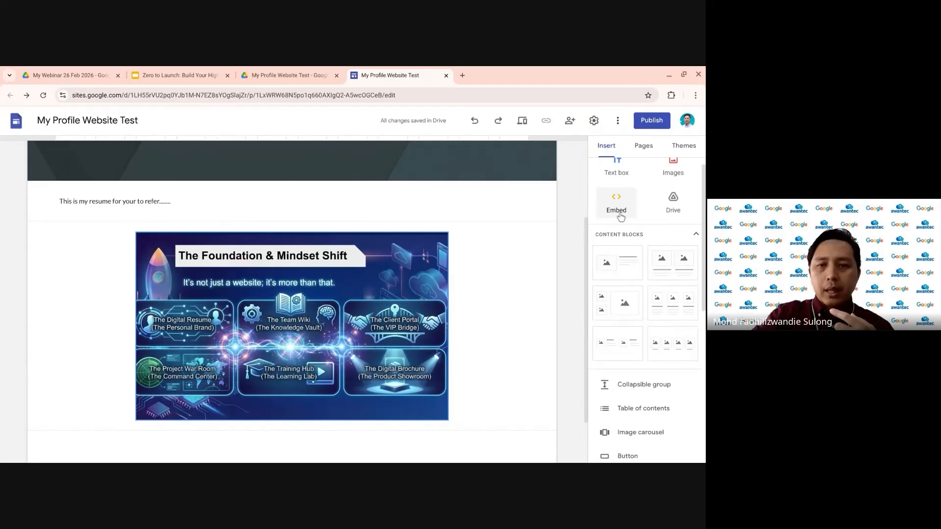
scroll(623, 211, up, 1)
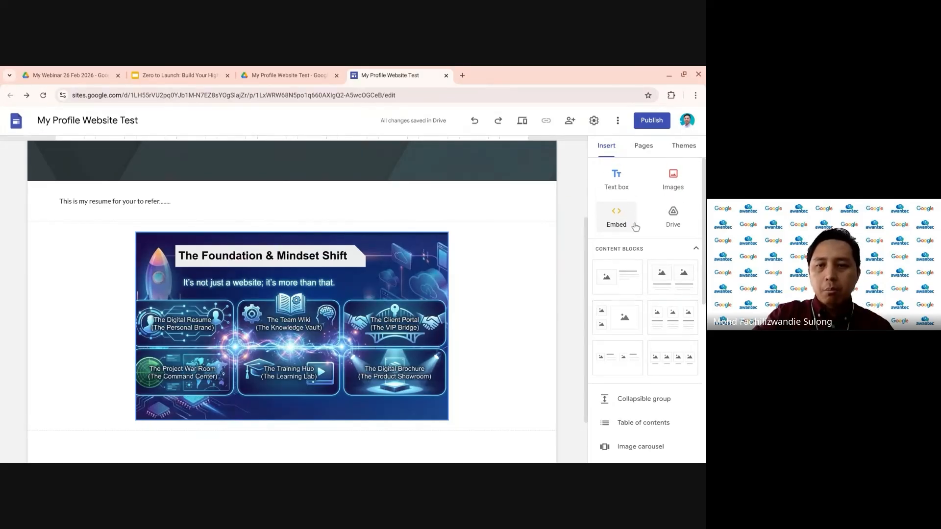
click(622, 220)
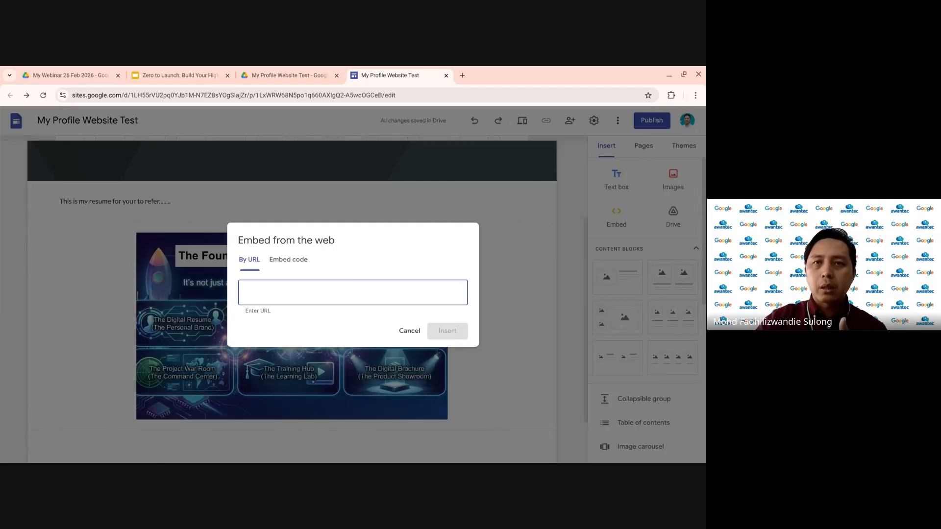
click(291, 263)
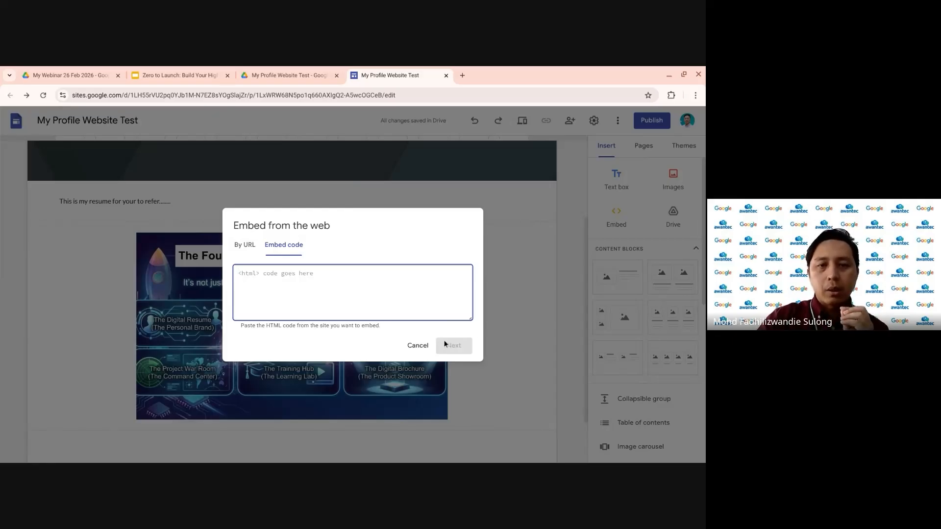
click(419, 346)
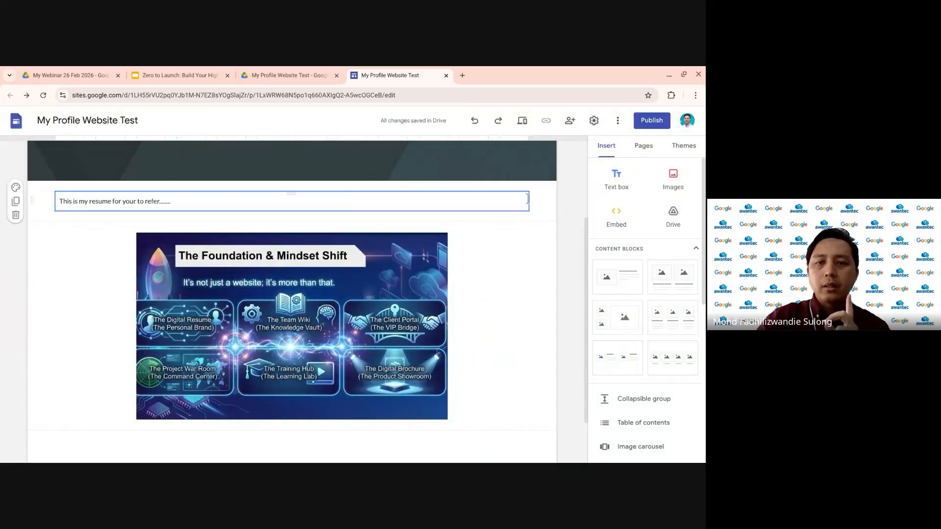
- Insert the "6. CodeBandits" presentation from My Drive into the page below the image
click(677, 221)
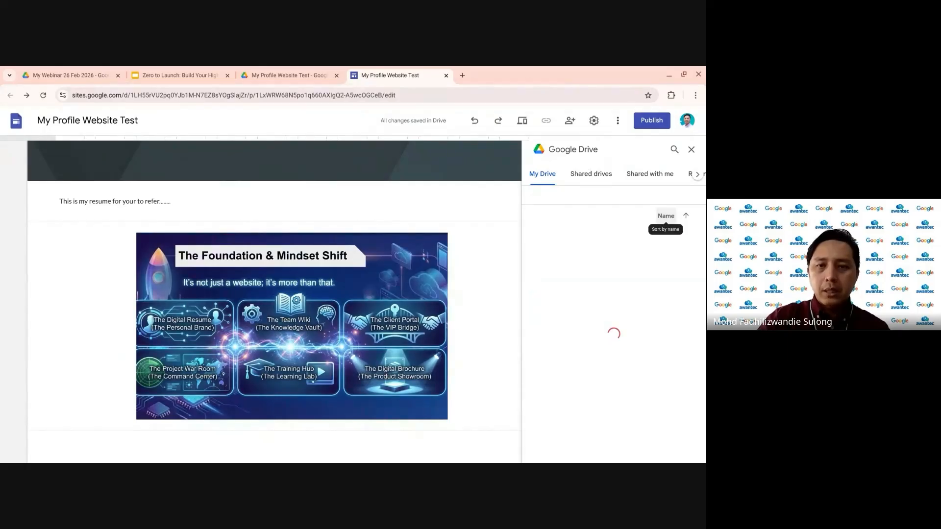
scroll(611, 364, down, 10)
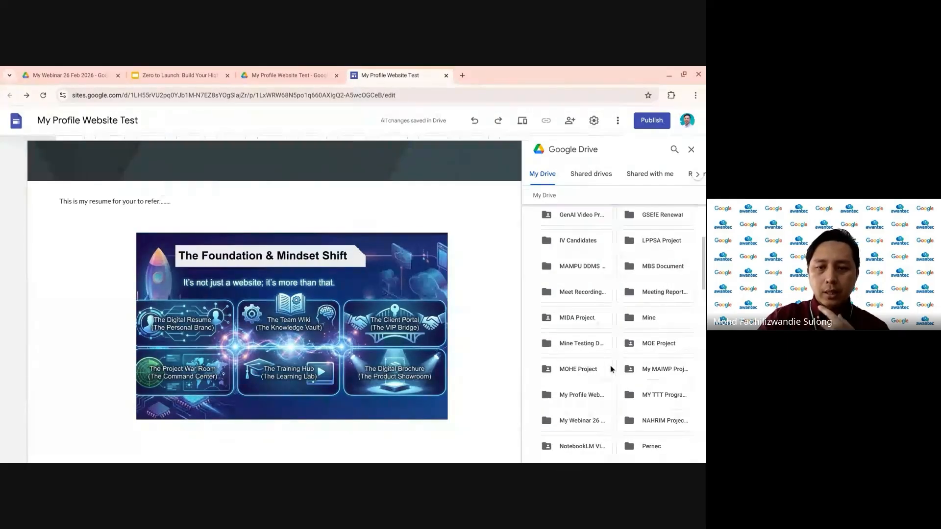
scroll(613, 362, up, 1)
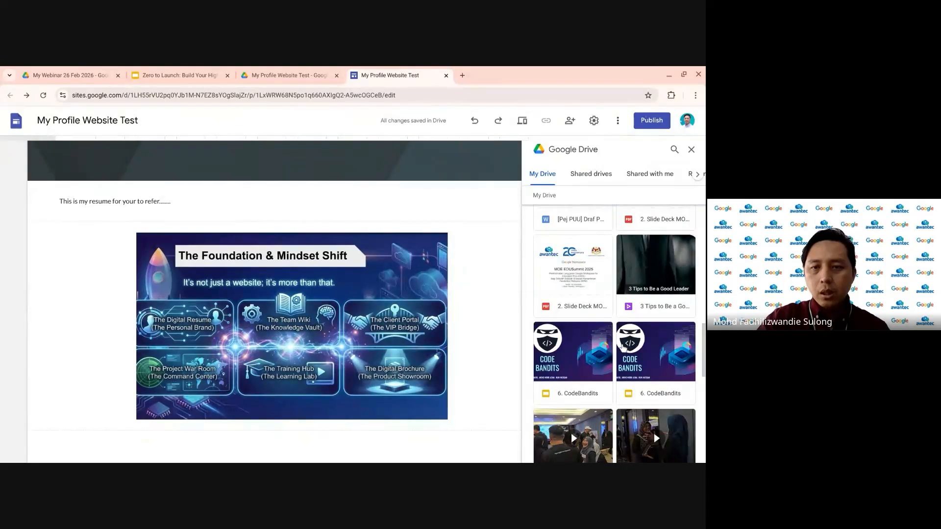
scroll(623, 347, down, 3)
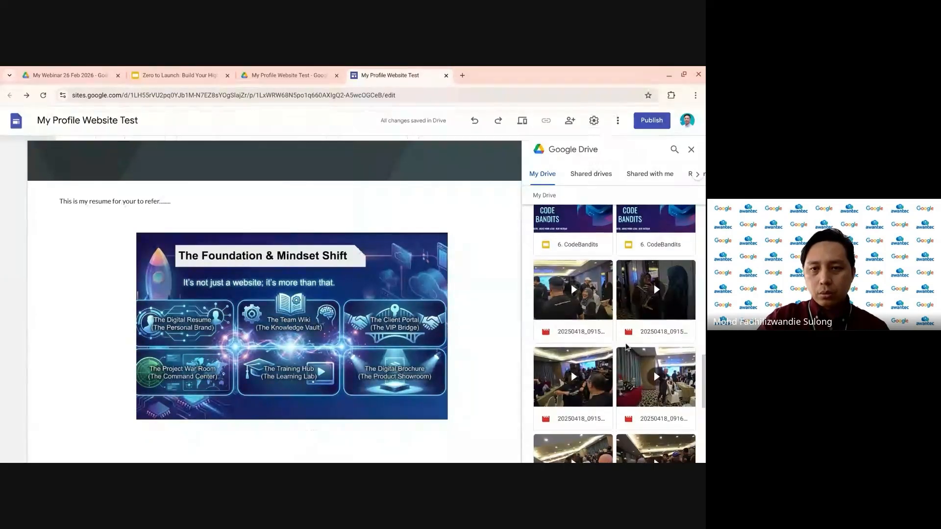
scroll(626, 345, up, 1)
scroll(630, 342, down, 1)
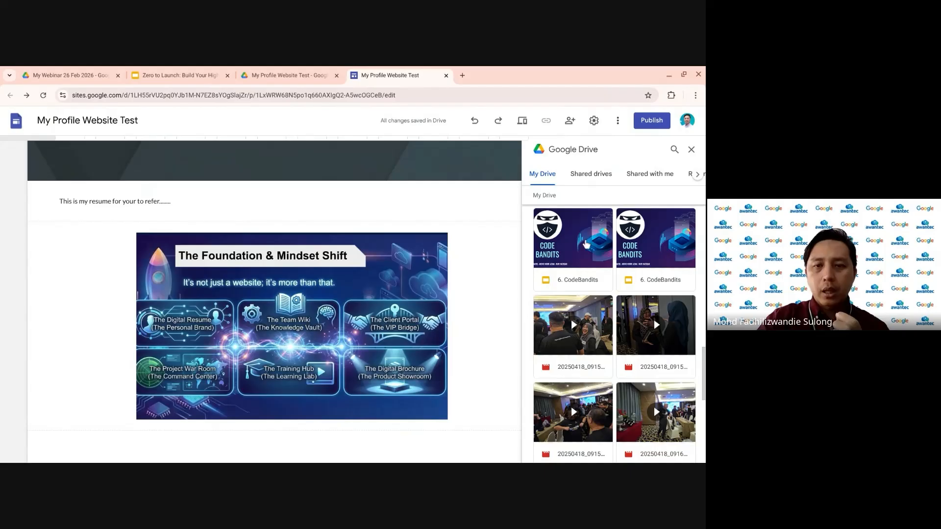
click(585, 244)
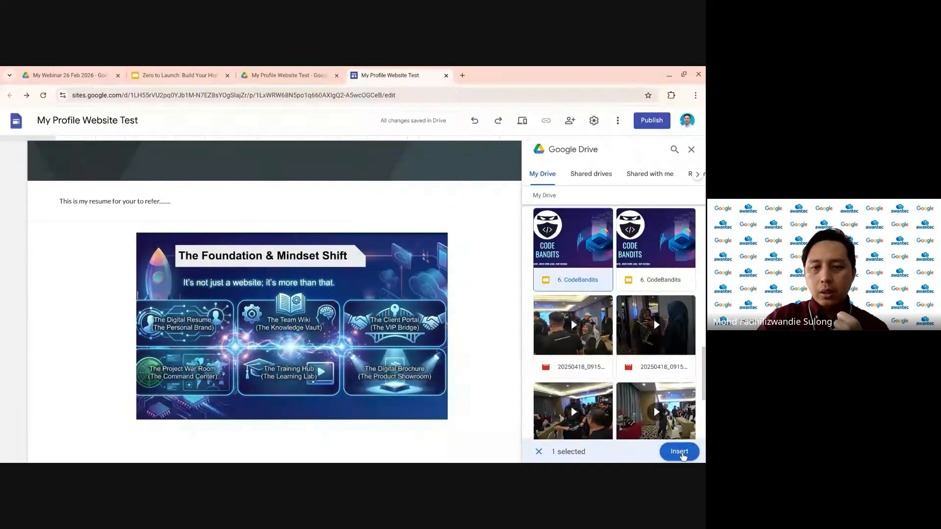
click(680, 452)
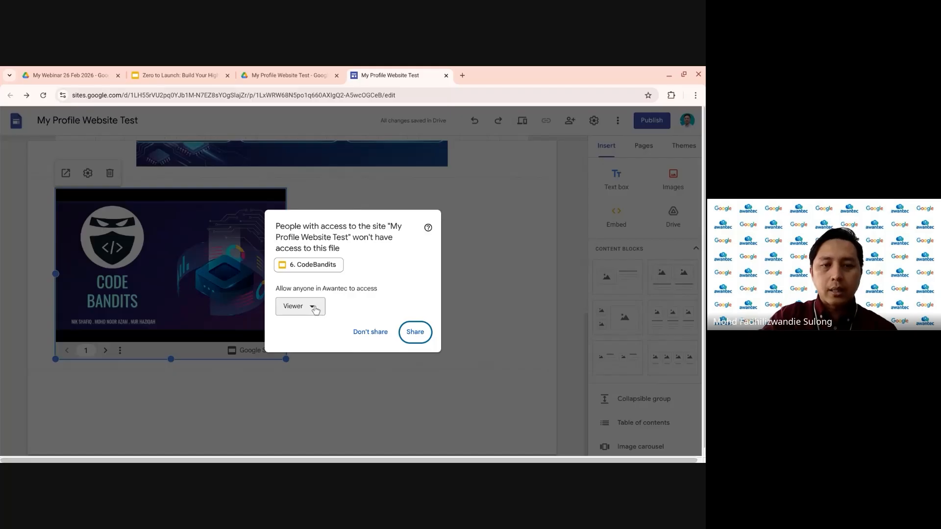
- Try the Commenter and Editor access levels for anyone in Awantec on the CodeBandits file
click(314, 307)
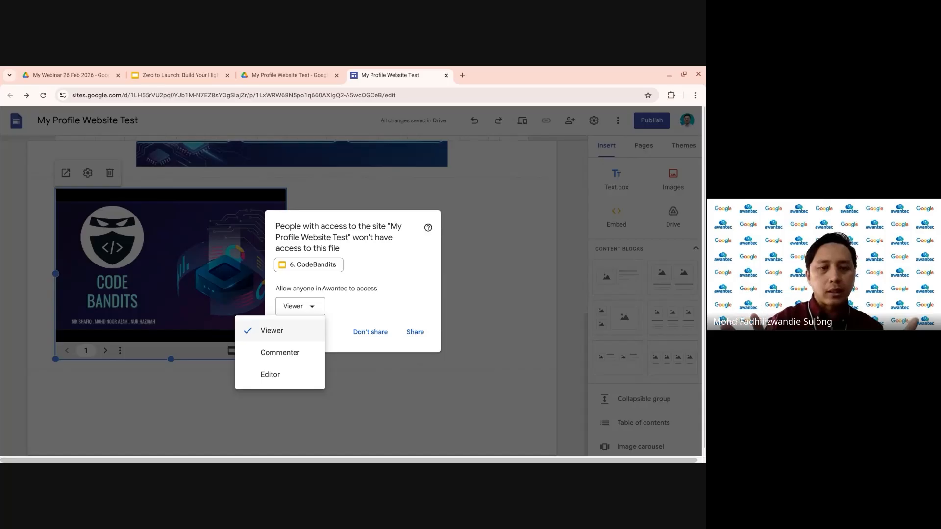
click(305, 355)
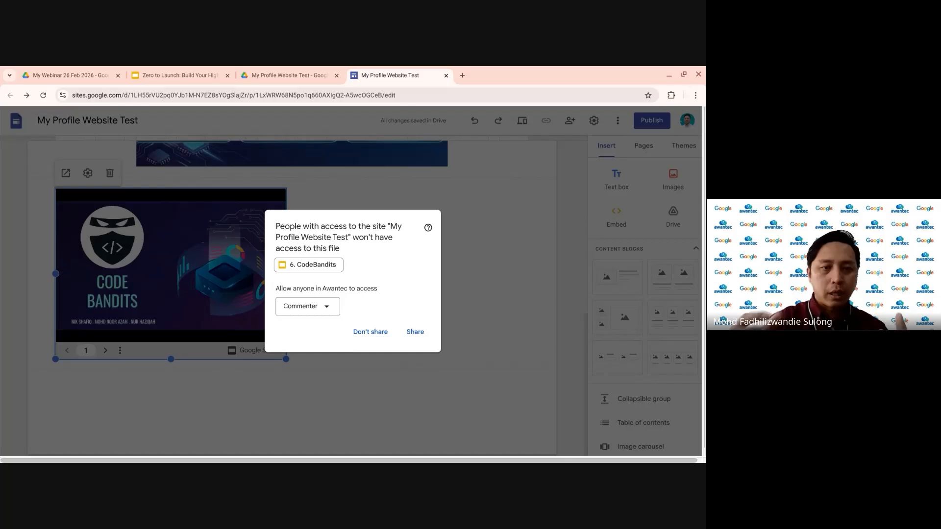
click(318, 308)
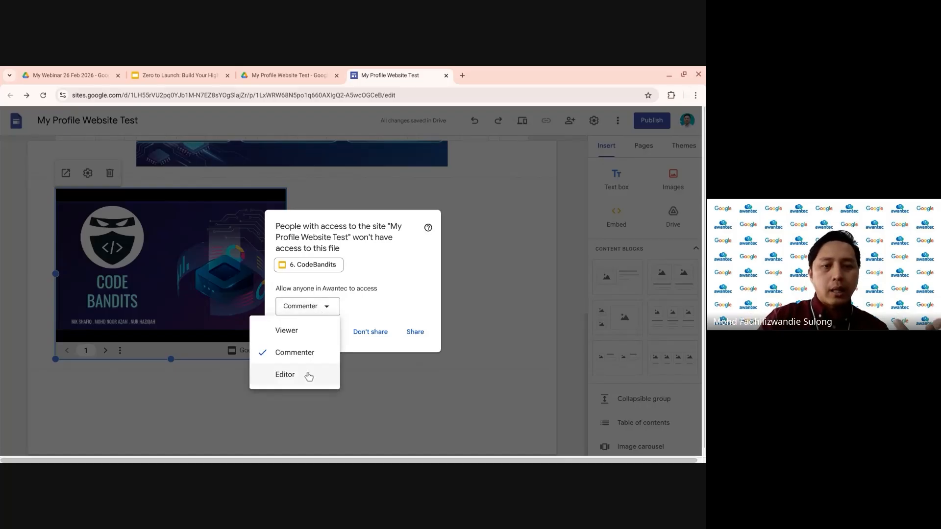
click(308, 373)
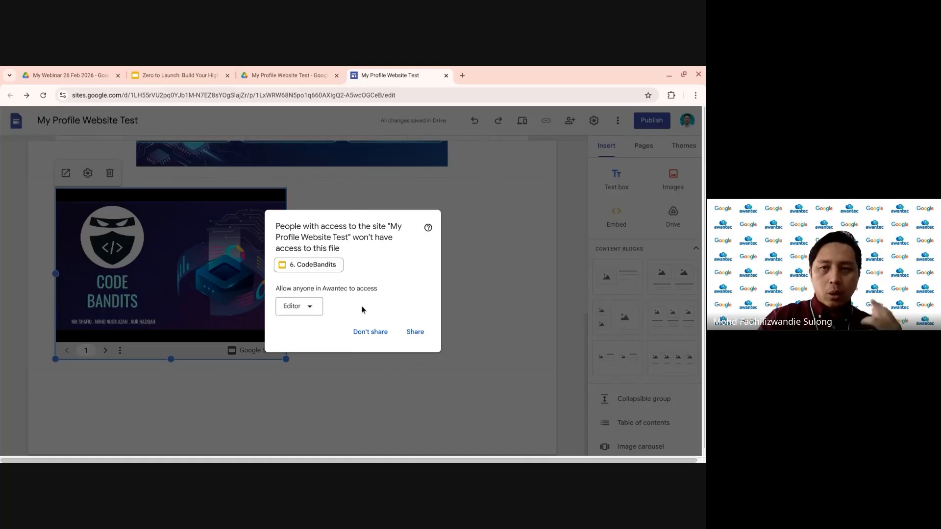
- Share the CodeBandits file with anyone in Awantec as Viewer
click(313, 308)
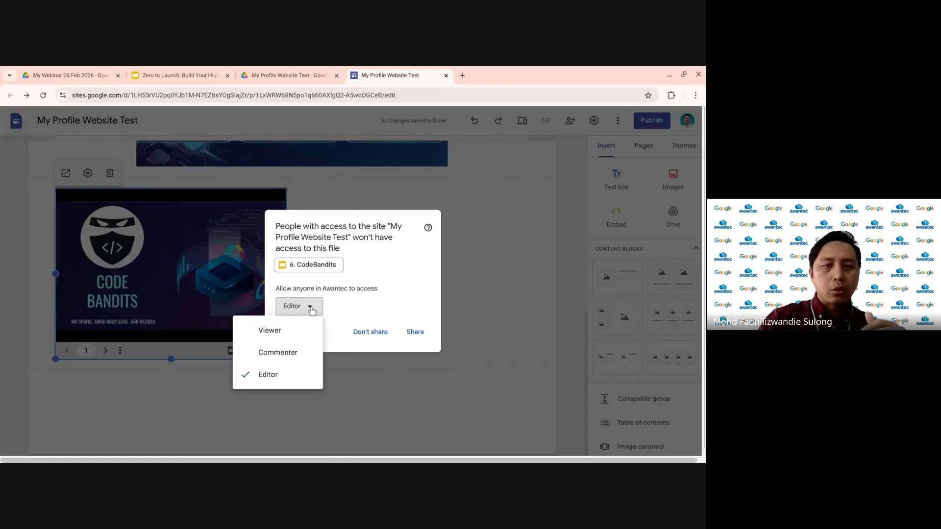
click(305, 330)
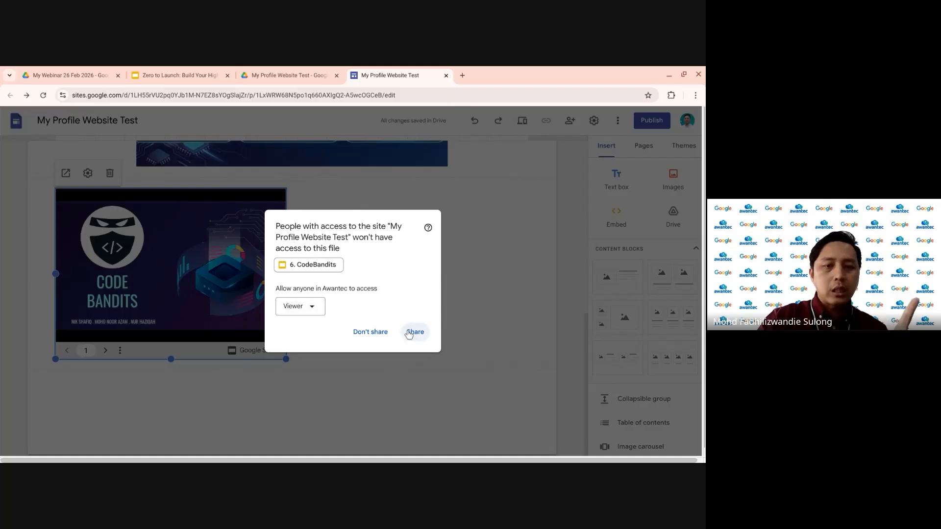
click(414, 333)
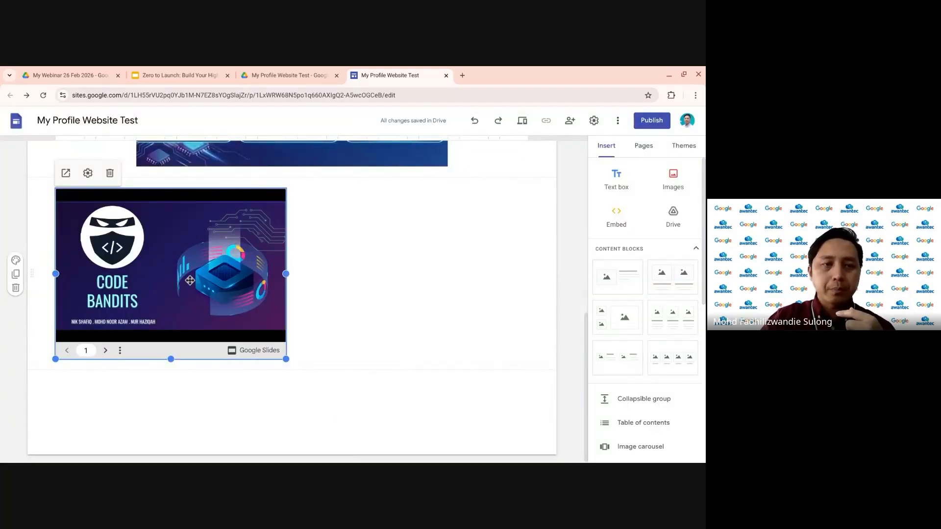
- Move the embedded slides to the center of their section and back to its left edge
drag(223, 286, 338, 270)
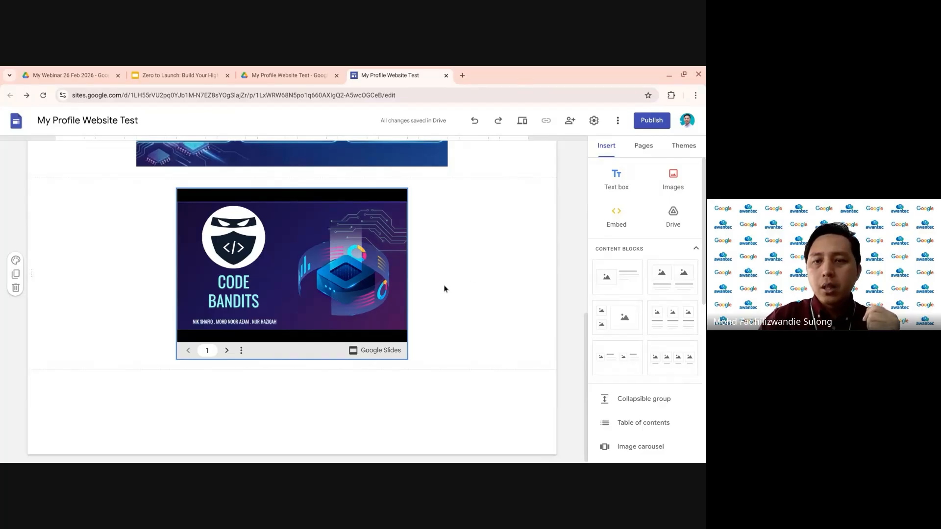
scroll(498, 279, up, 3)
scroll(504, 280, down, 3)
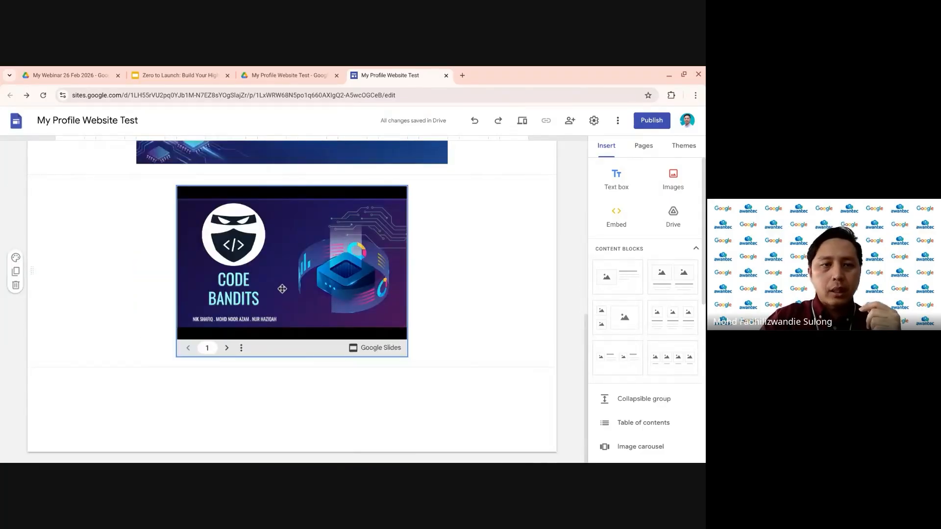
drag(282, 289, 196, 265)
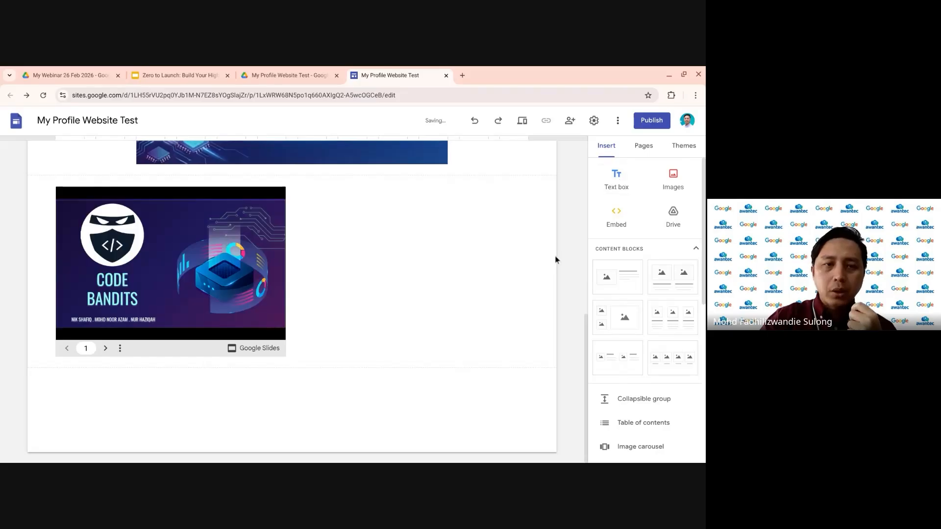
- Insert a text box and place it beside the CodeBandits slides, on their right
click(618, 181)
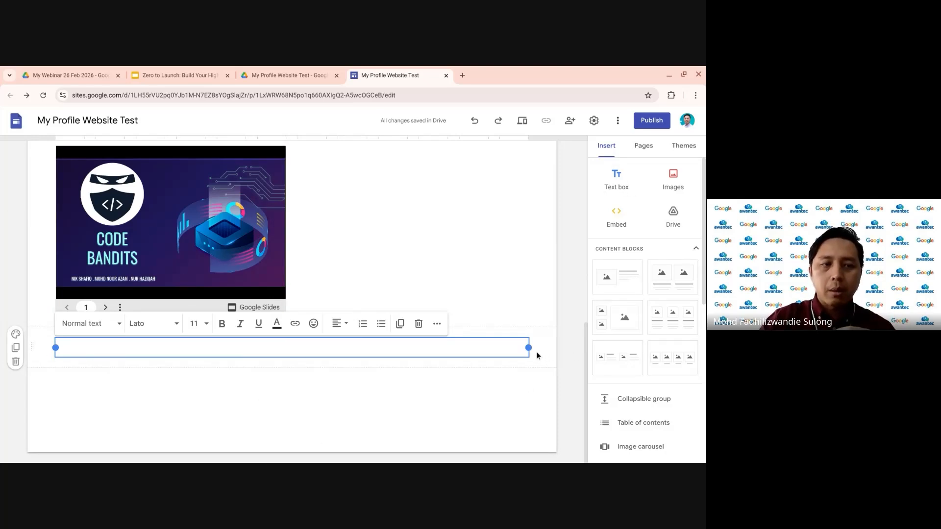
click(94, 384)
click(74, 349)
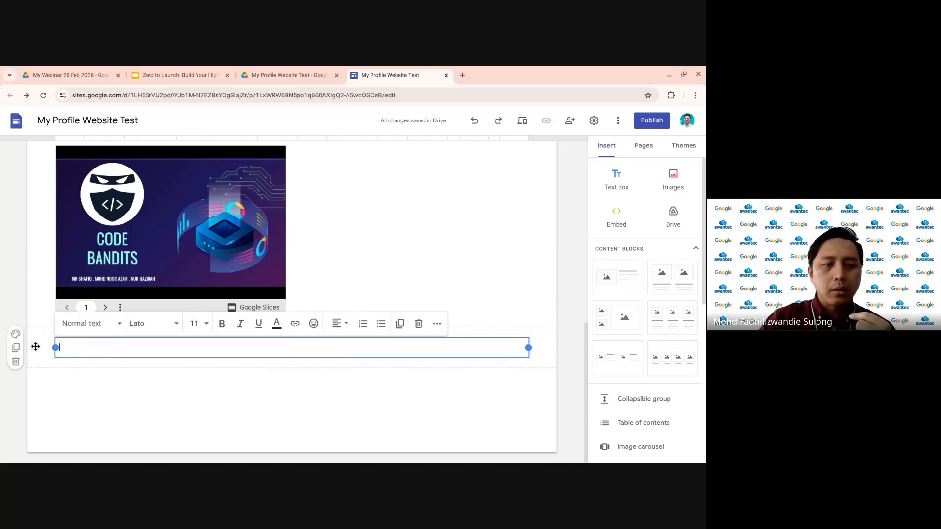
drag(35, 346, 98, 353)
click(114, 354)
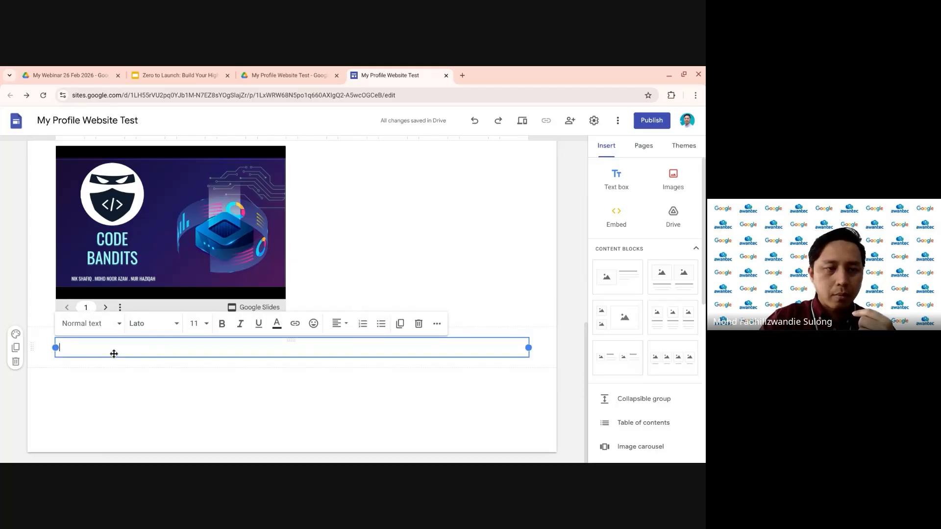
drag(106, 340, 319, 229)
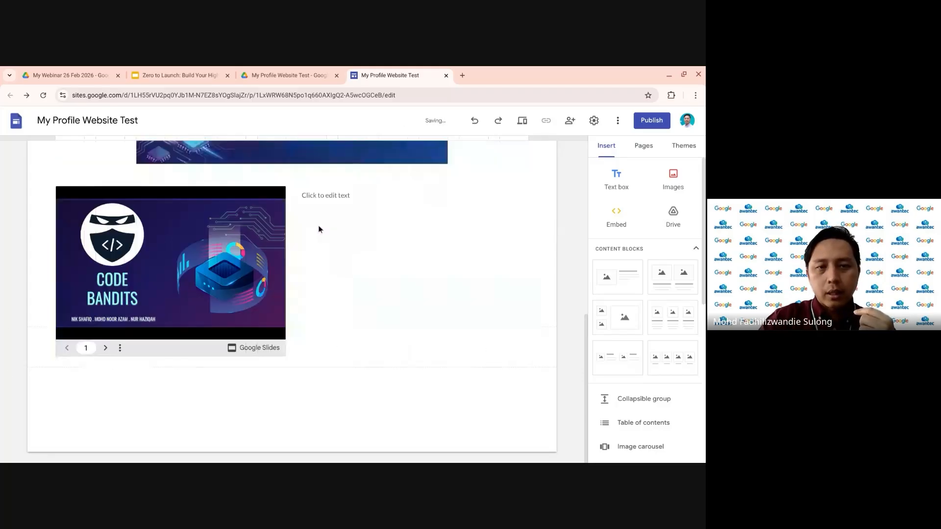
- Enter "Ini adalah slide pembentagan daripada kumpulan Code Bandit" in the text box beside the slides
scroll(293, 357, up, 1)
click(324, 227)
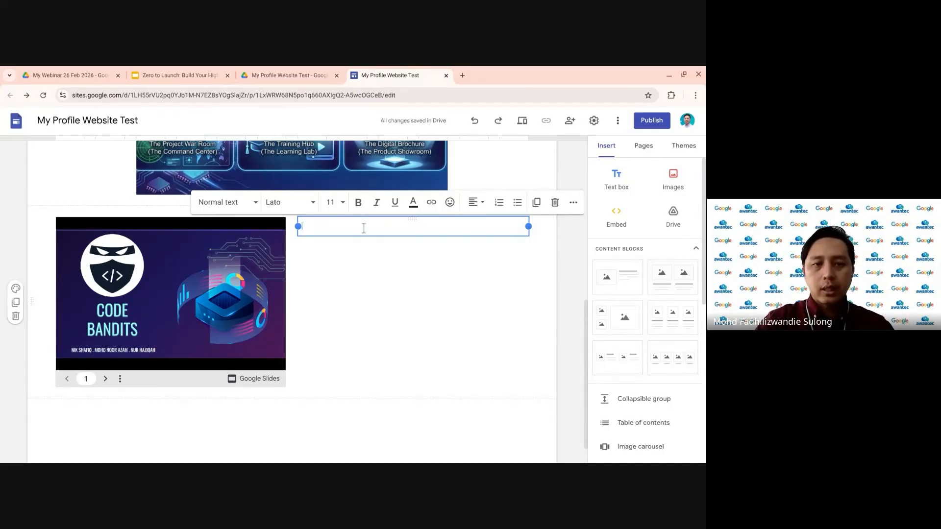
text(Ini adalah slide pembenta)
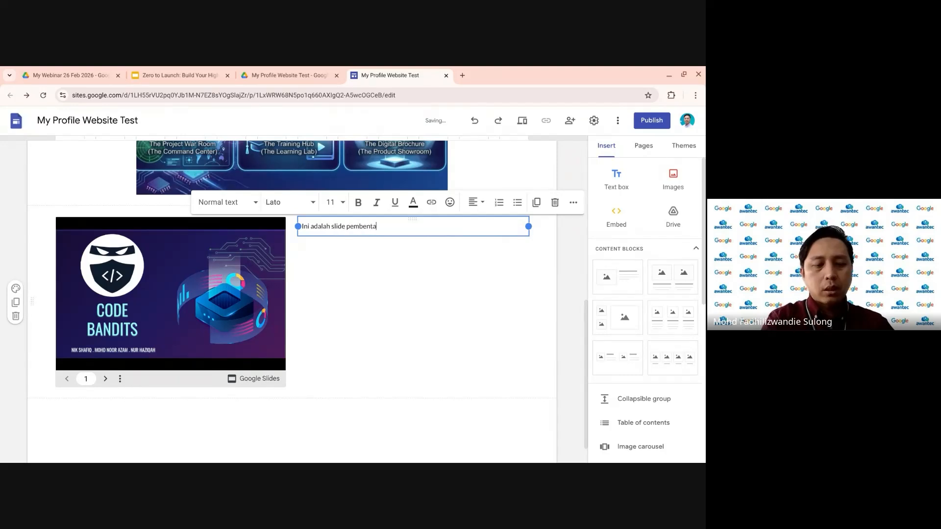
text(n daripada kumpulan Code Bandit)
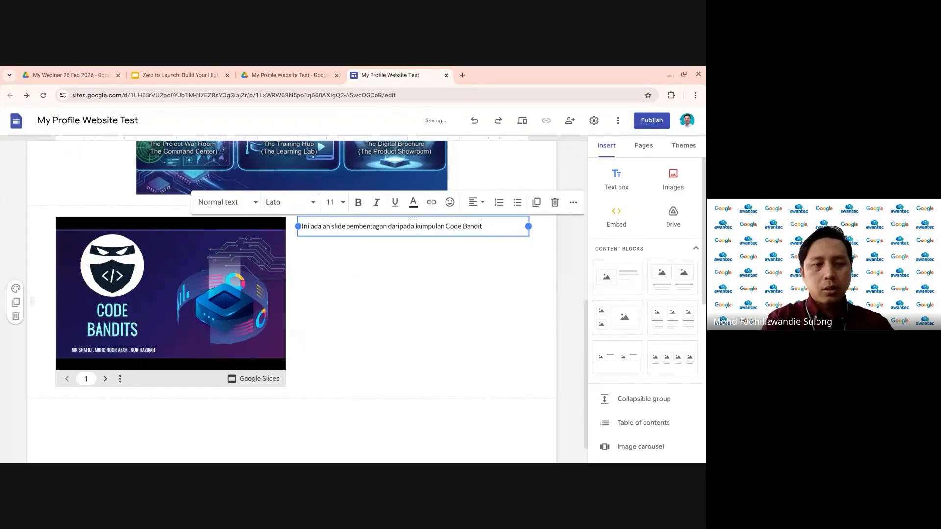
click(375, 293)
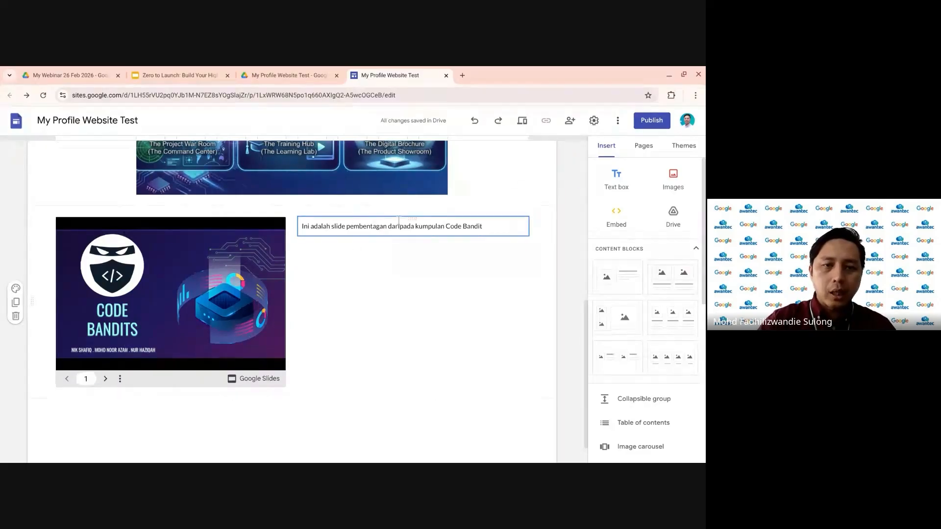
- Move the text box into its own section below the slides and extend it to the left content edge
drag(406, 227, 166, 410)
scroll(230, 383, down, 2)
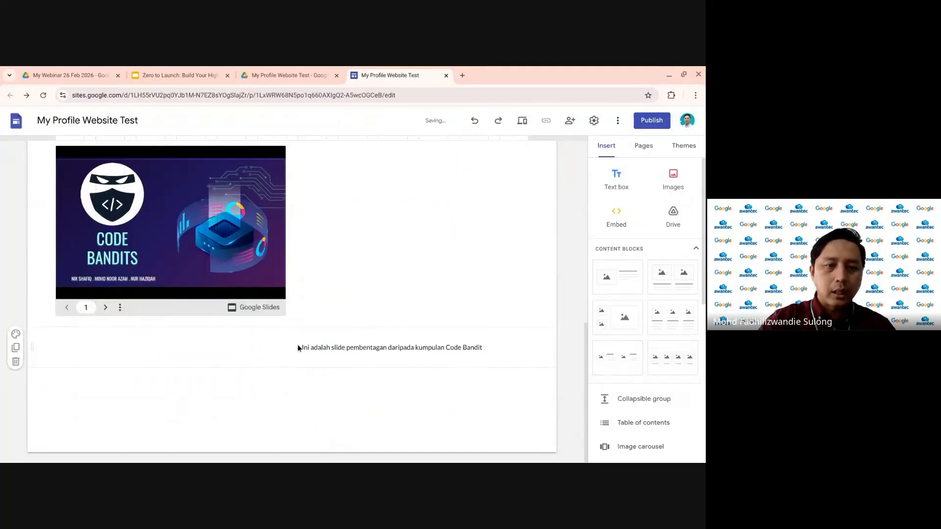
click(317, 346)
drag(300, 348, 38, 347)
click(198, 408)
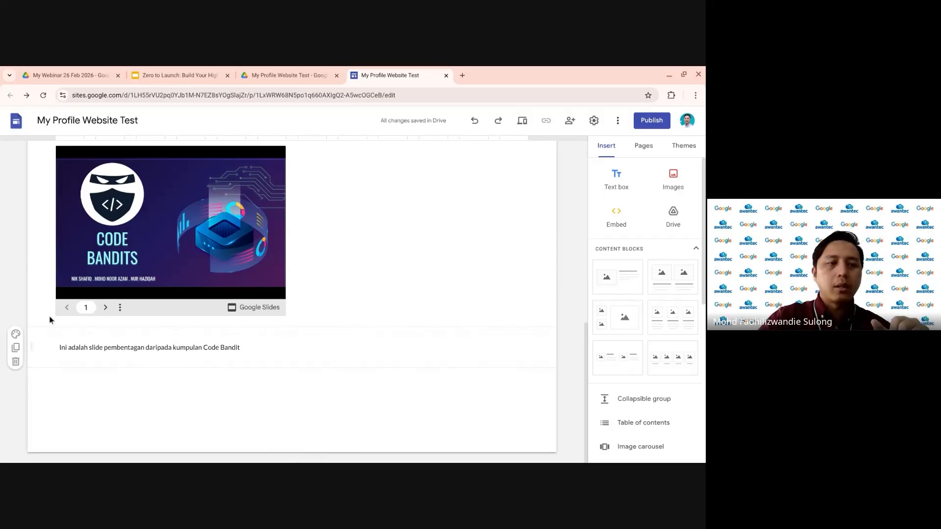
- Move the section with the slide description text above the CodeBandits slides section
scroll(42, 344, up, 1)
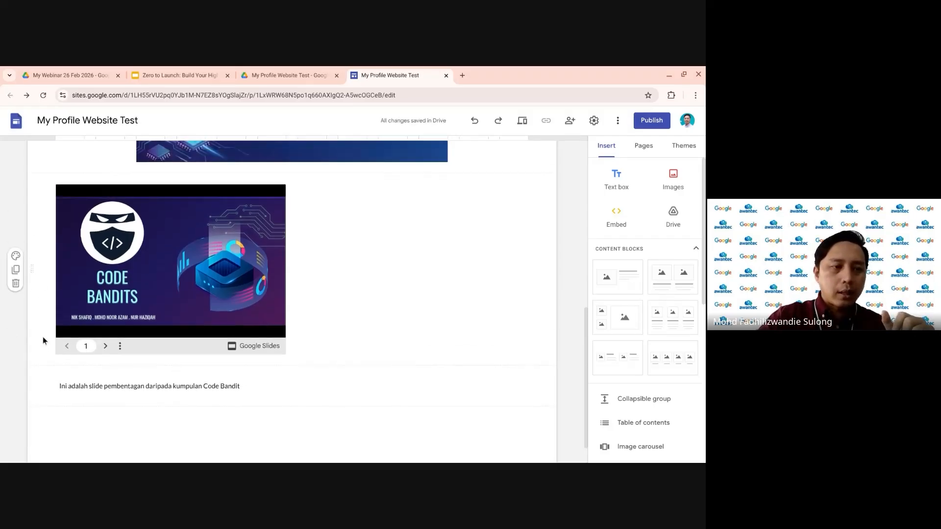
drag(32, 398, 31, 185)
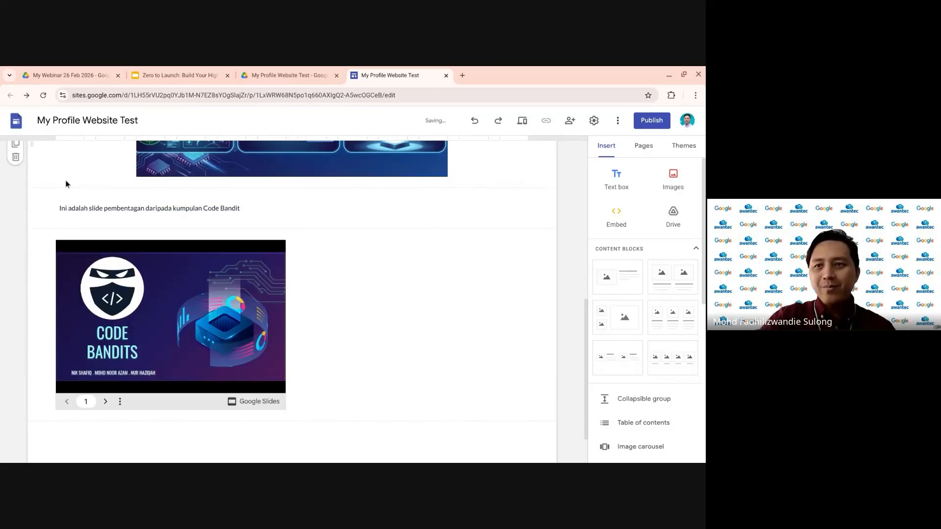
click(129, 209)
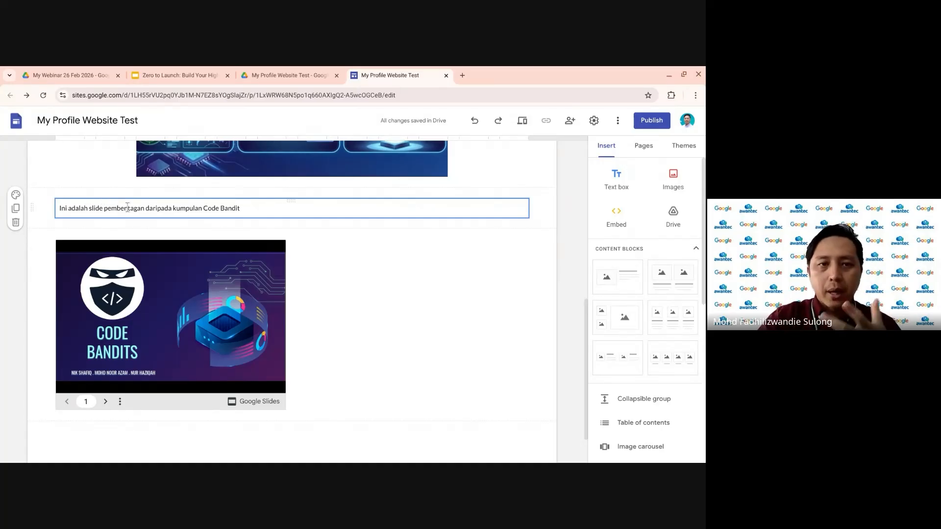
click(464, 336)
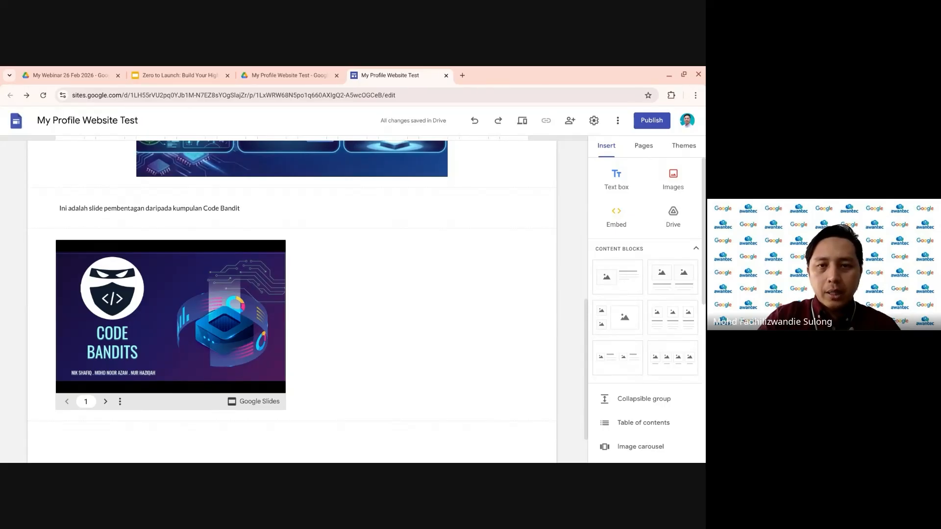
- Move the description text box back into the slides section, to the right of the CodeBandits slides
mouse_move(362, 250)
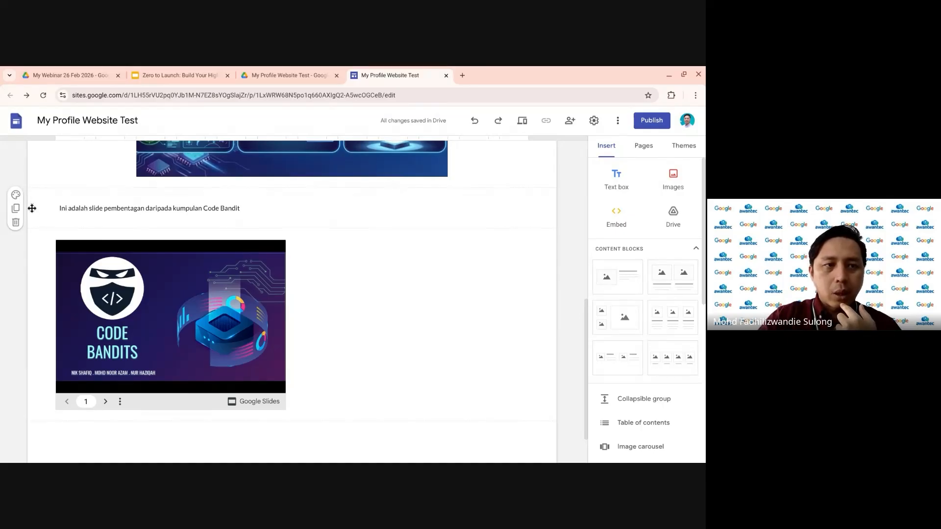
mouse_move(32, 209)
mouse_down()
mouse_move(27, 370)
mouse_move(34, 206)
mouse_up()
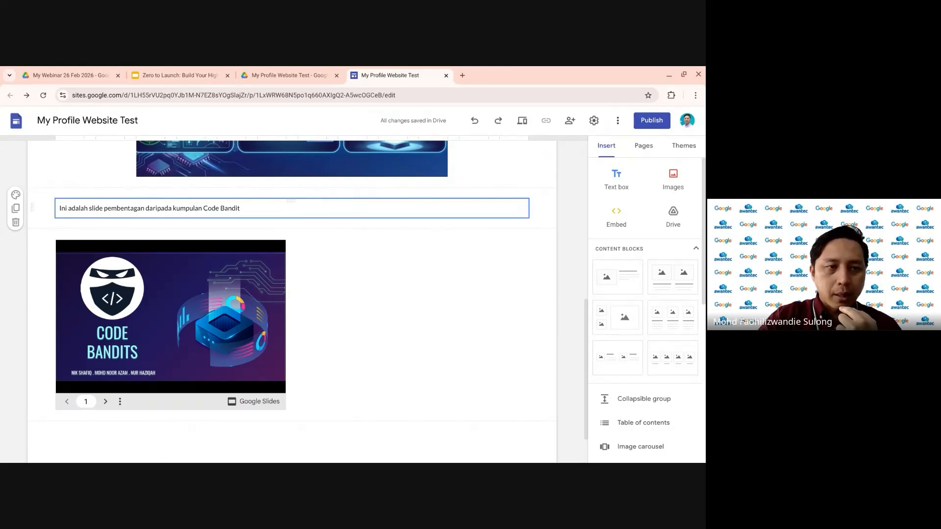
drag(88, 197, 305, 258)
triple_click(317, 212)
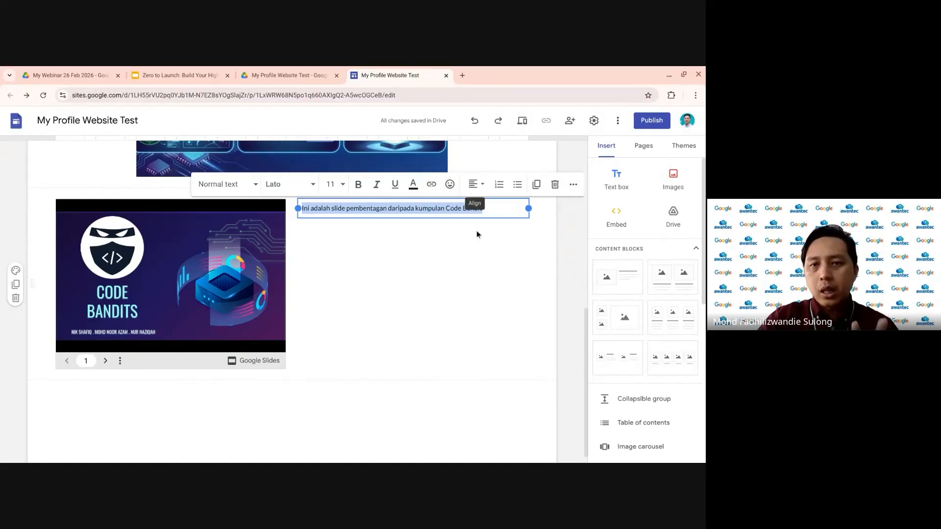
click(504, 208)
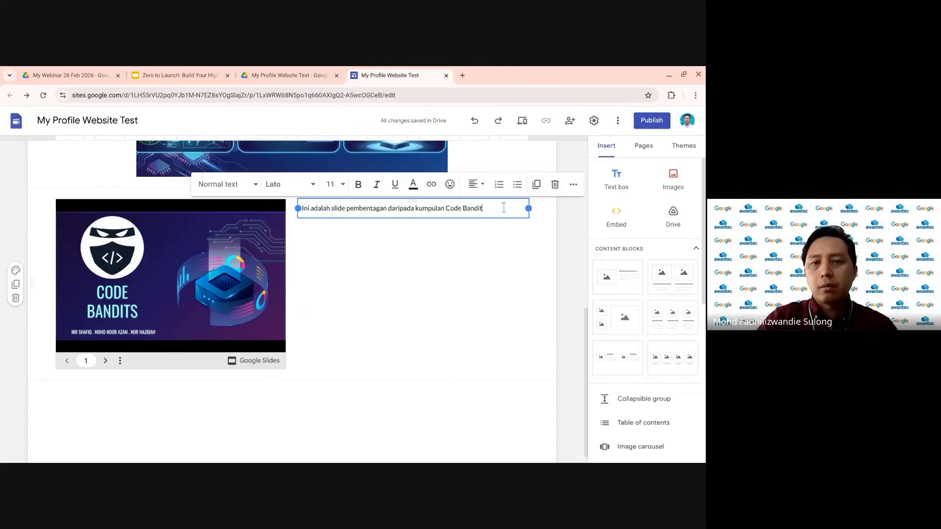
- Insert a divider below the CodeBandits slides section and move the slides section beneath it
click(551, 219)
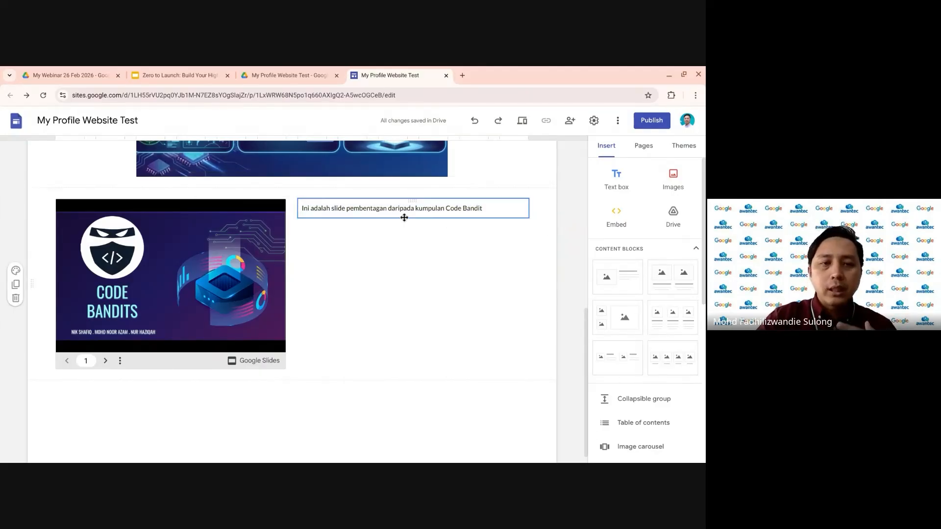
scroll(412, 282, up, 1)
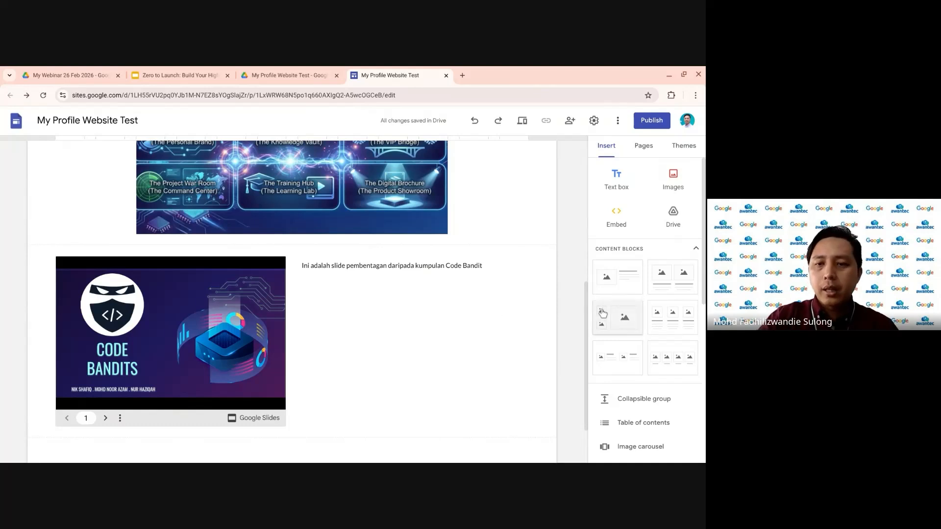
scroll(627, 294, down, 2)
scroll(634, 274, up, 2)
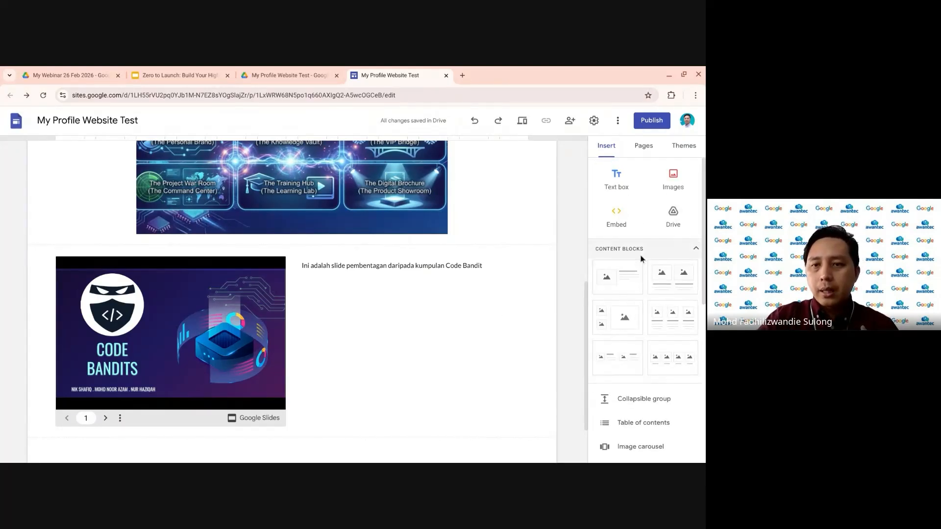
scroll(637, 264, down, 3)
scroll(639, 260, down, 1)
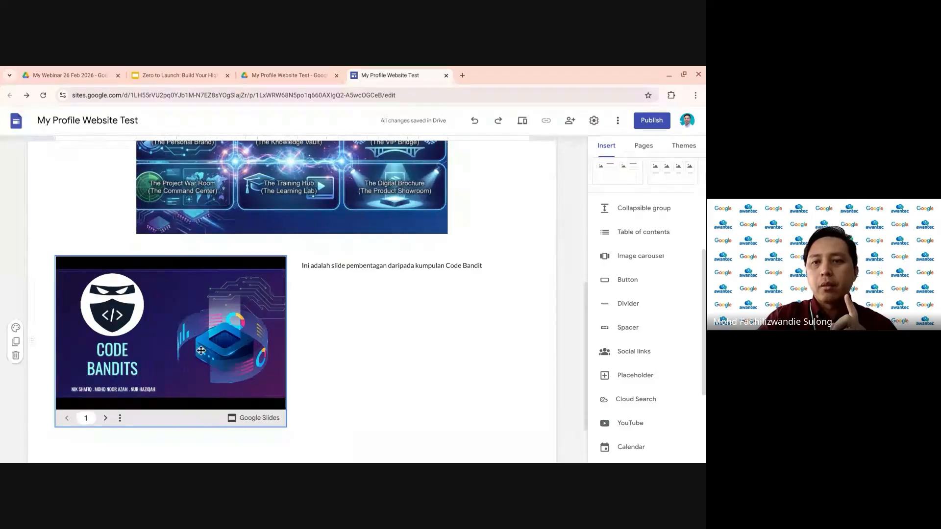
scroll(636, 252, down, 1)
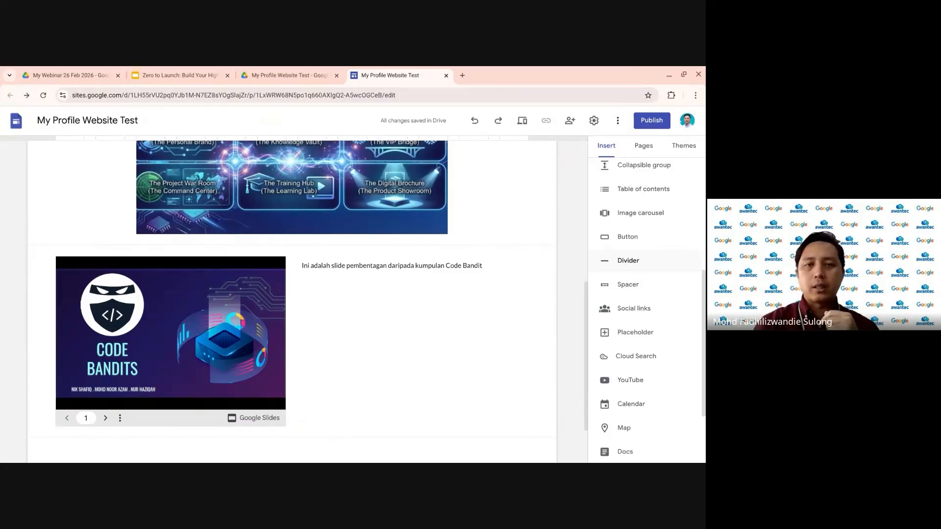
scroll(446, 289, down, 1)
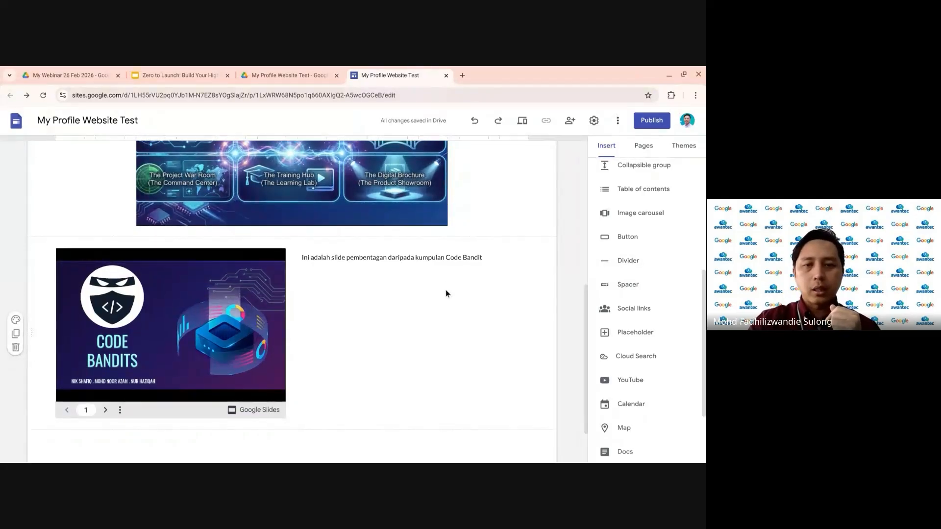
click(628, 261)
click(349, 420)
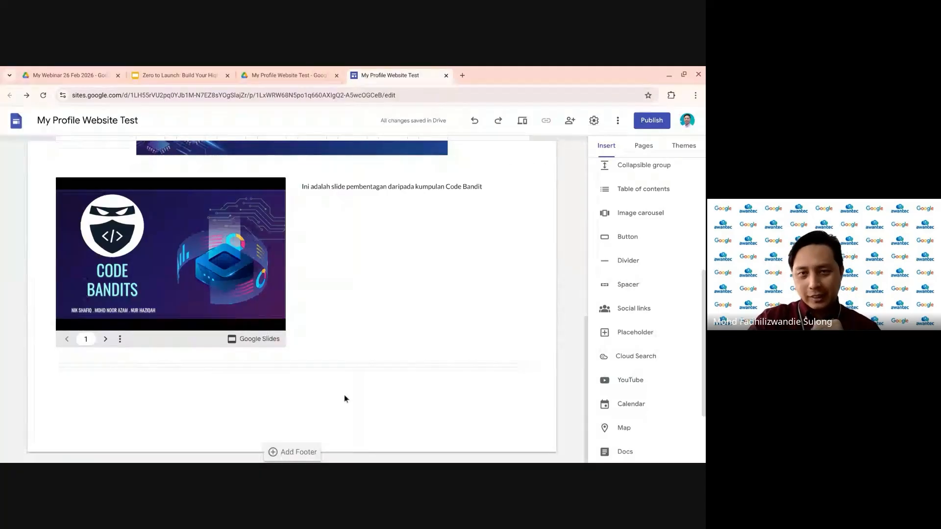
mouse_move(60, 366)
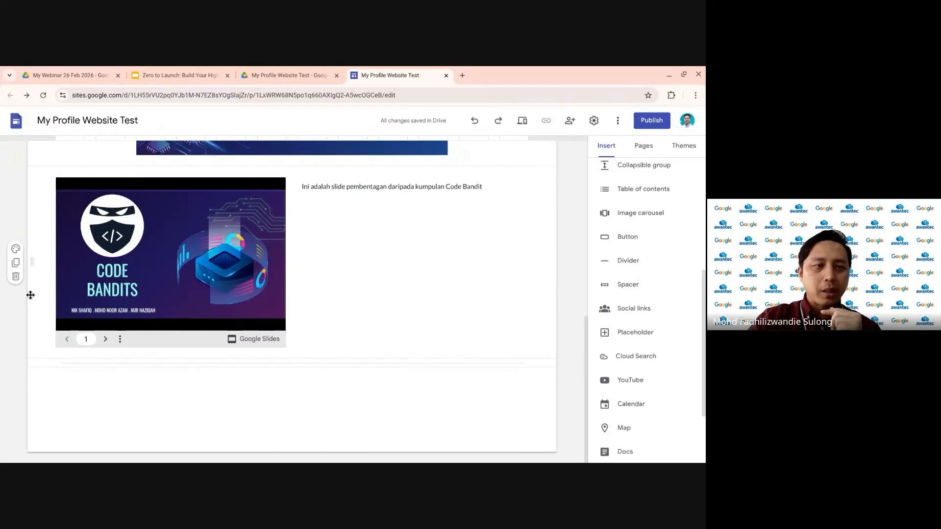
drag(31, 262, 35, 386)
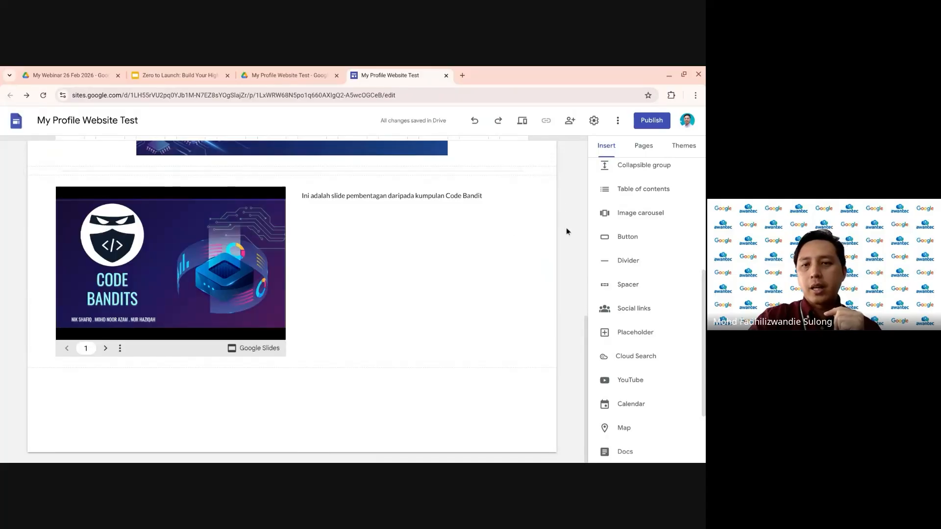
- Preview the site at large-screen size and examine the page from the title banner down to the slides section
scroll(490, 235, up, 8)
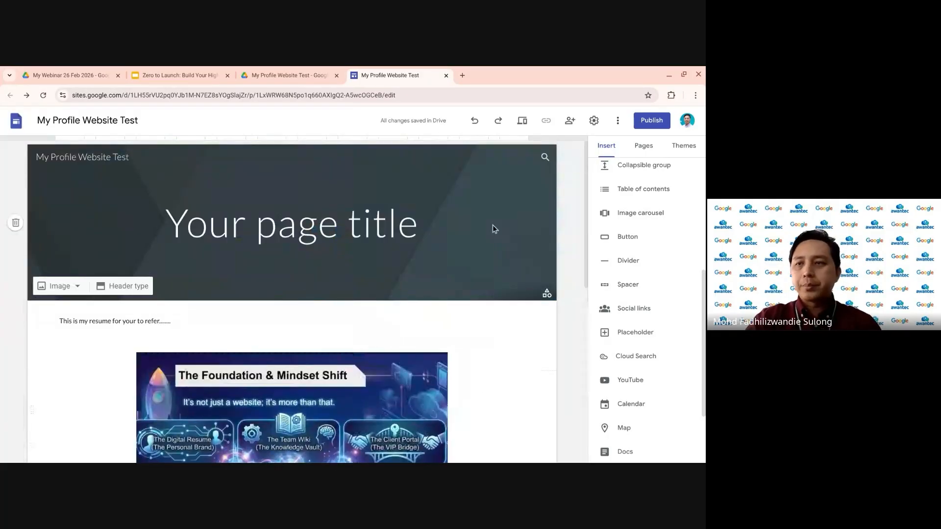
scroll(492, 254, down, 3)
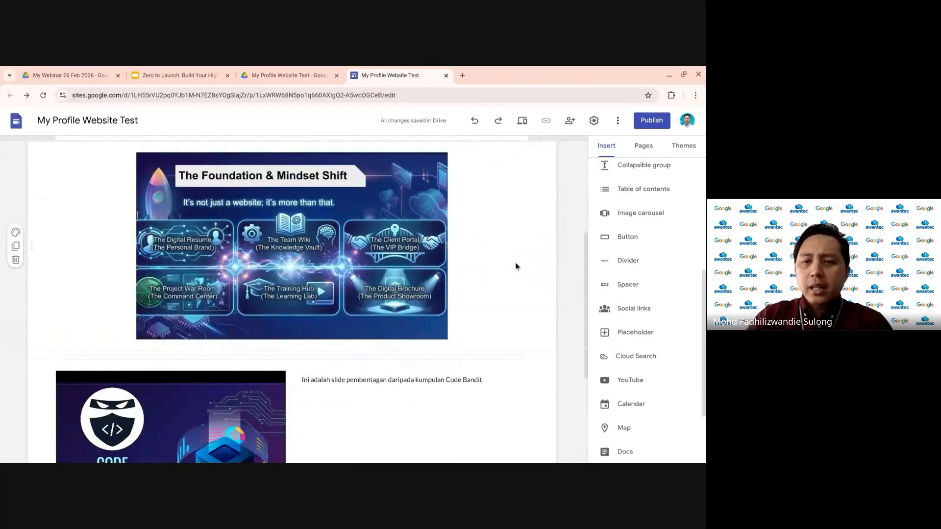
scroll(505, 275, down, 1)
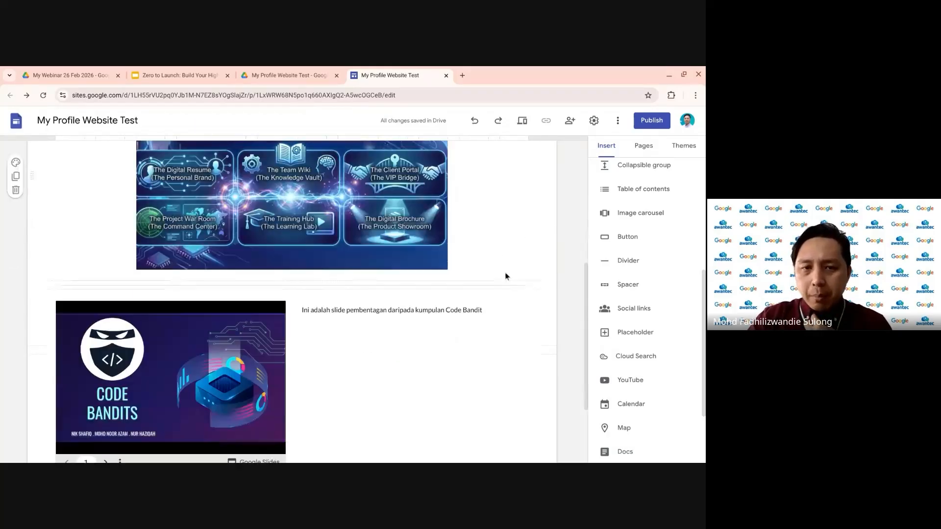
scroll(506, 279, down, 1)
scroll(516, 281, up, 1)
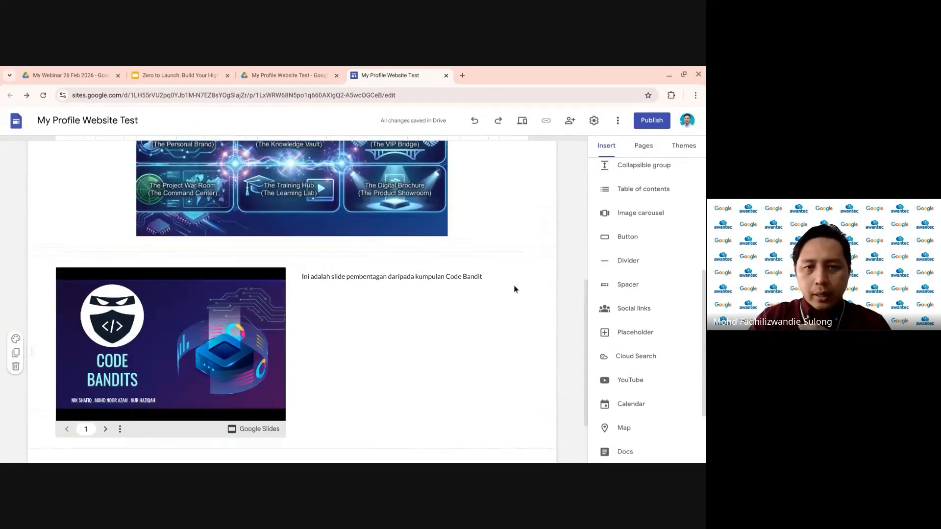
scroll(518, 285, up, 5)
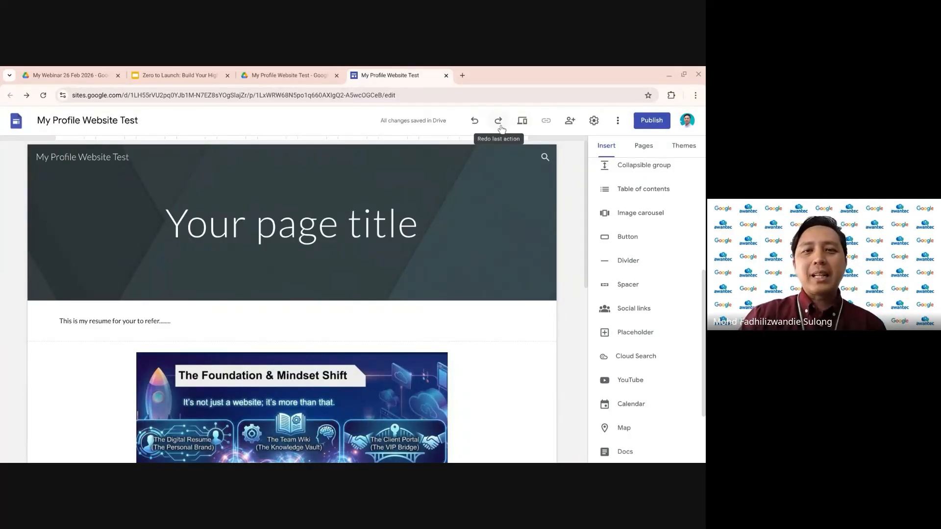
click(522, 123)
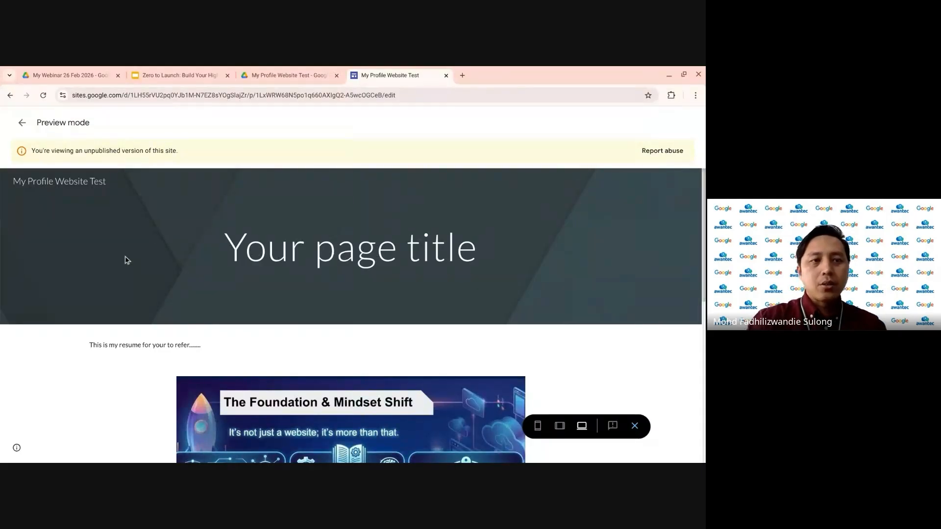
scroll(419, 250, down, 1)
scroll(484, 263, down, 2)
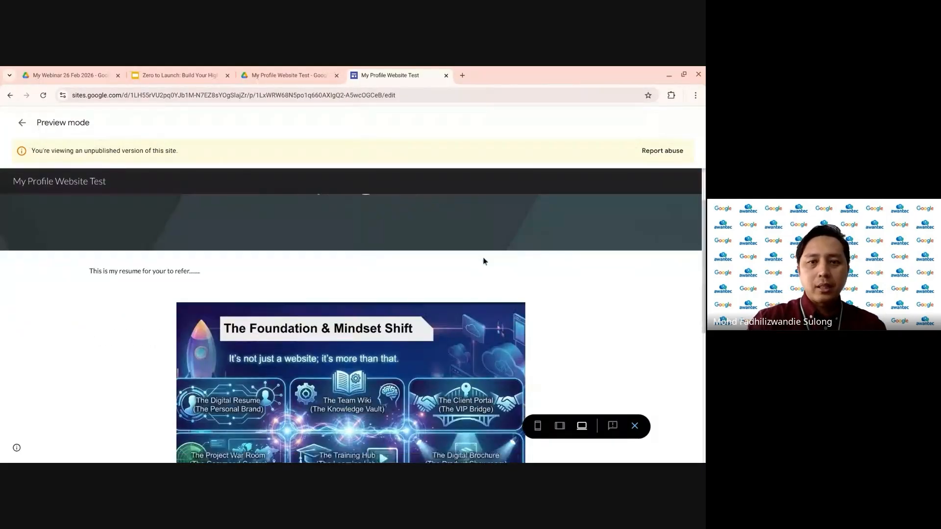
scroll(485, 263, down, 3)
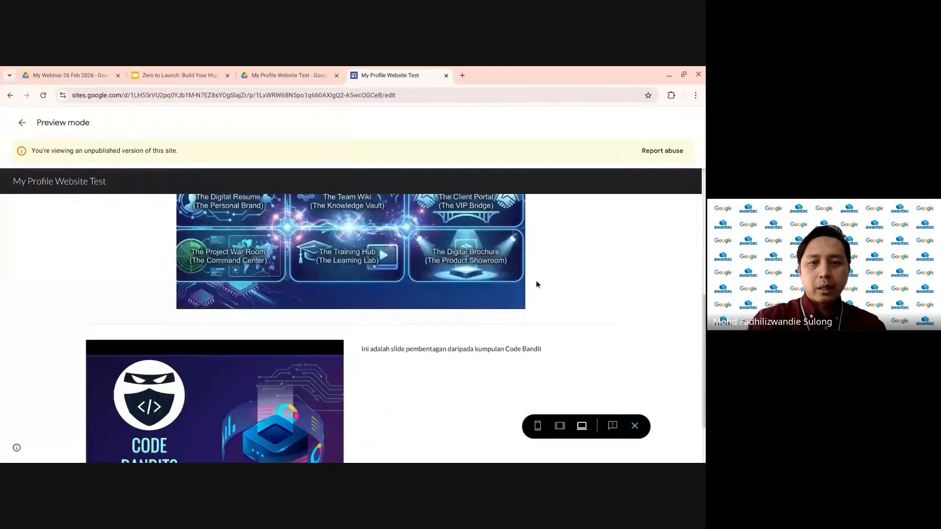
scroll(538, 296, down, 1)
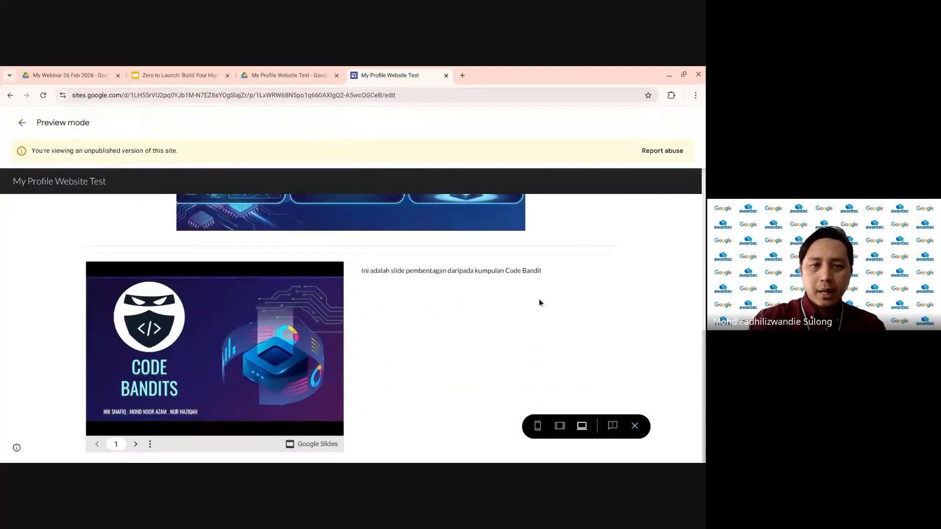
- Preview the site at tablet size and examine the layout of the banner, infographic and slides
click(561, 428)
scroll(422, 307, down, 1)
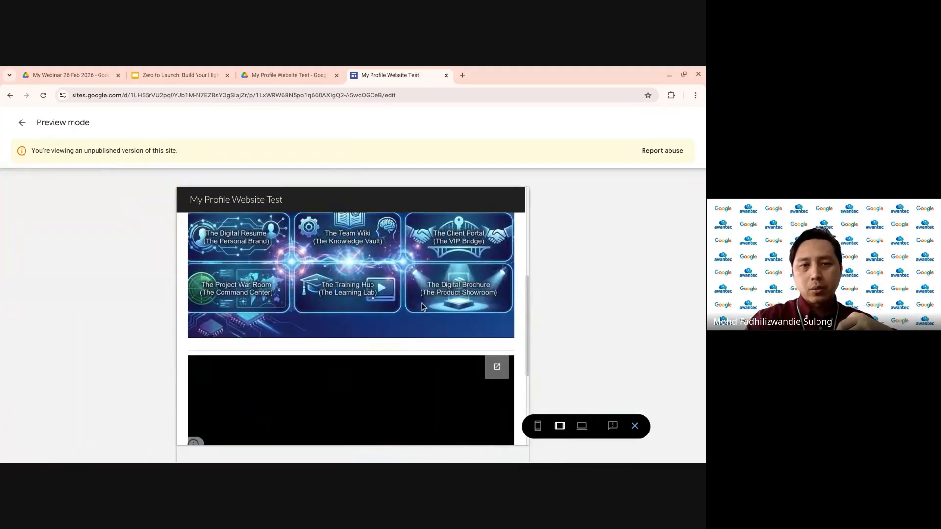
scroll(423, 314, down, 3)
scroll(426, 334, up, 2)
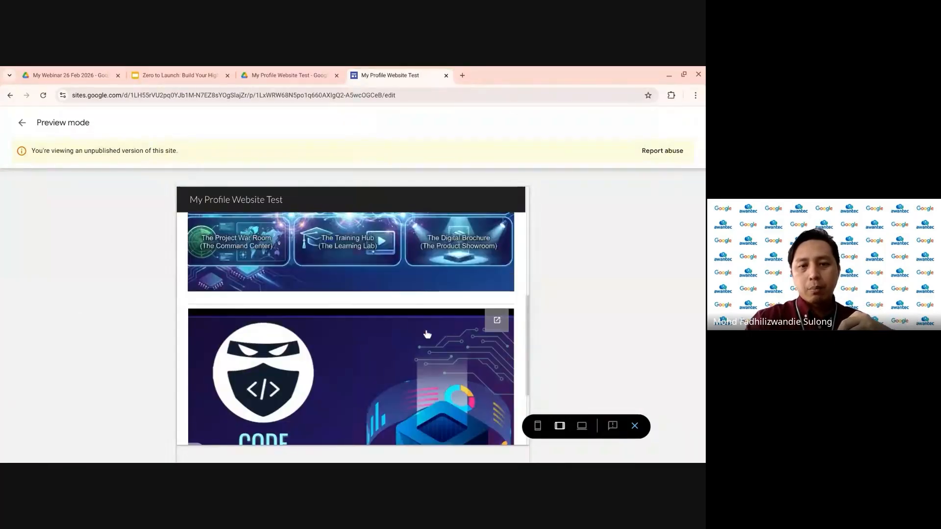
scroll(427, 335, up, 5)
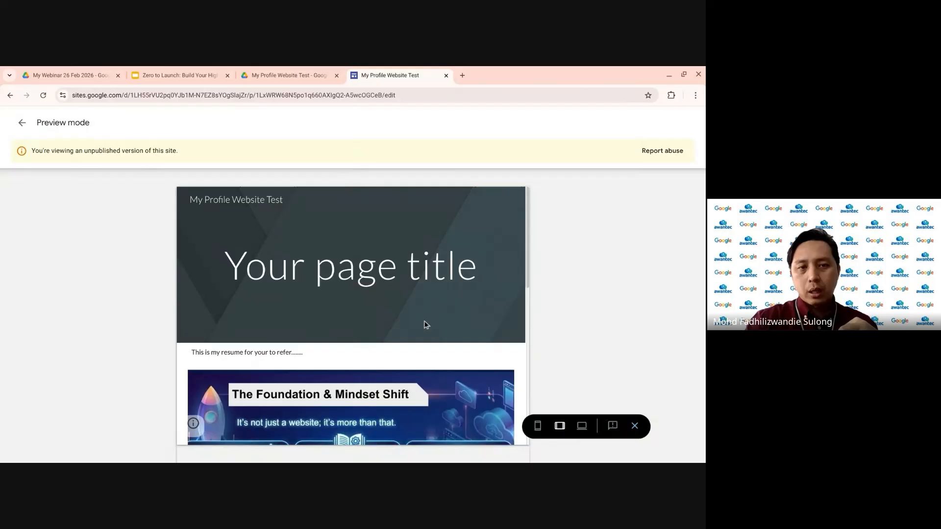
scroll(426, 326, down, 4)
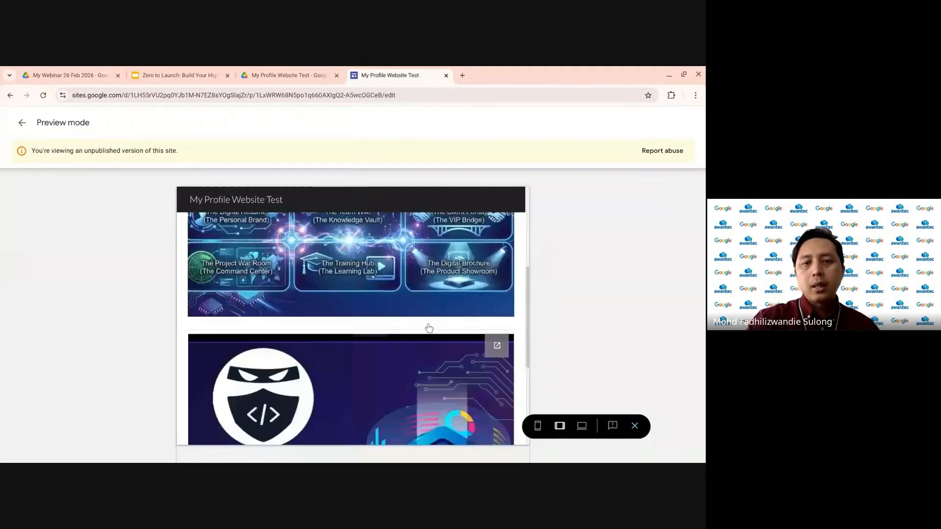
scroll(428, 327, down, 2)
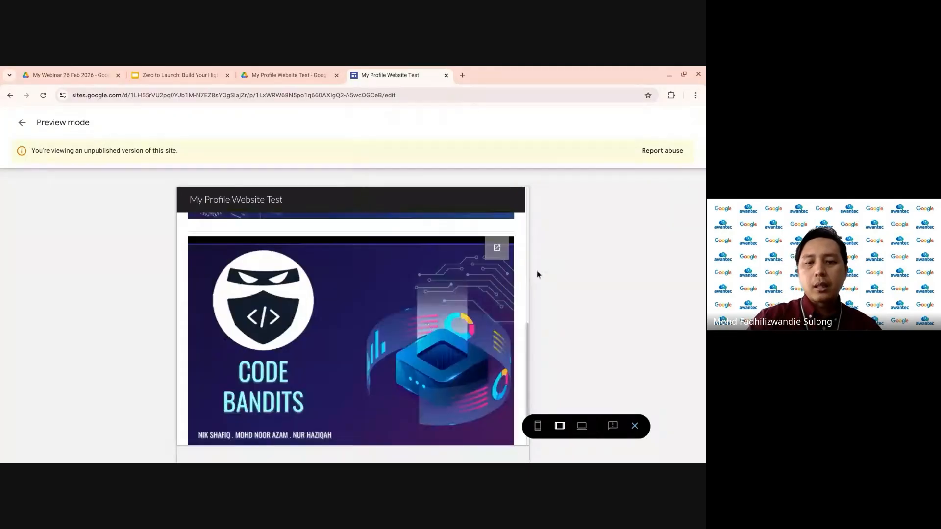
- Examine the whole page at phone size, including the slides and their description, and exit the preview from the large-screen view
click(538, 426)
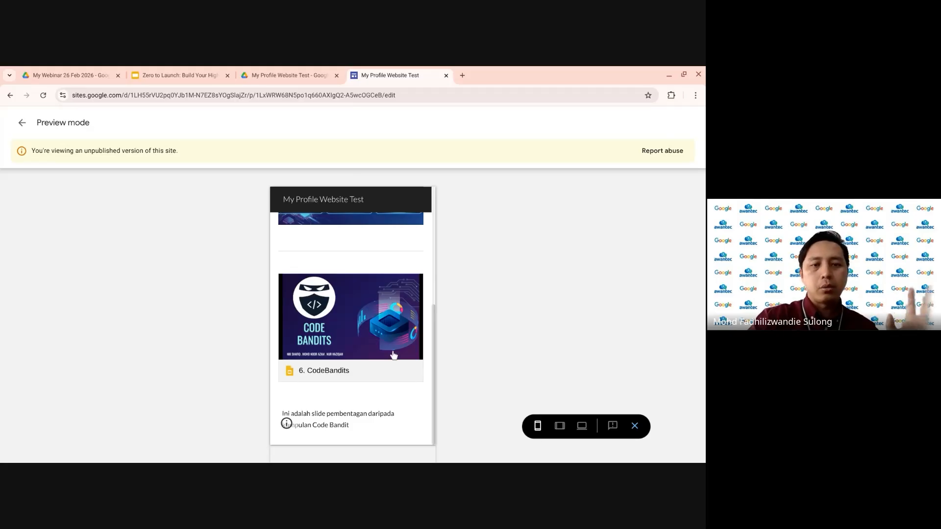
scroll(395, 361, up, 10)
scroll(395, 361, down, 10)
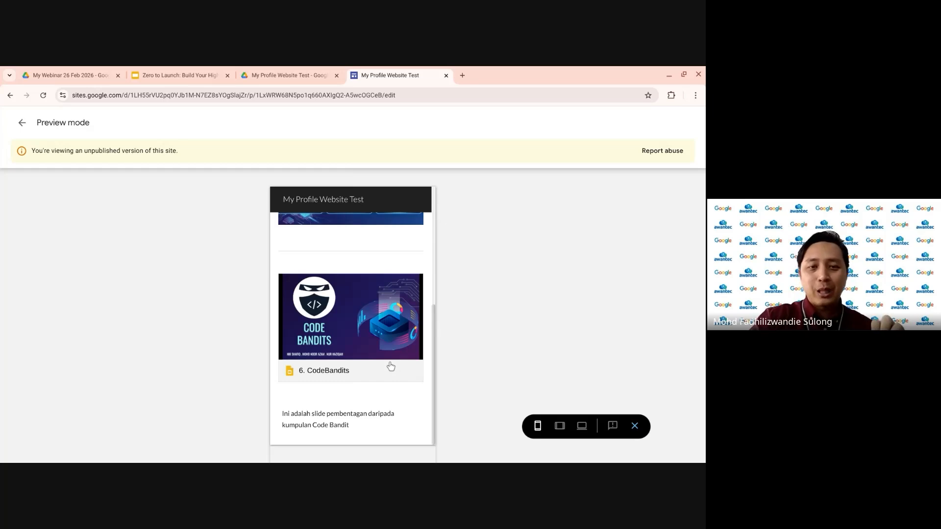
scroll(369, 332, up, 2)
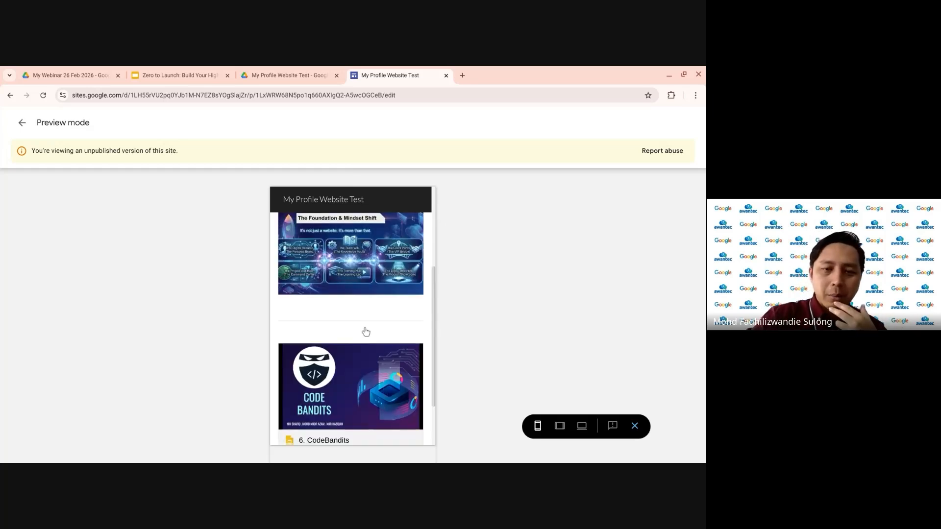
scroll(372, 342, up, 3)
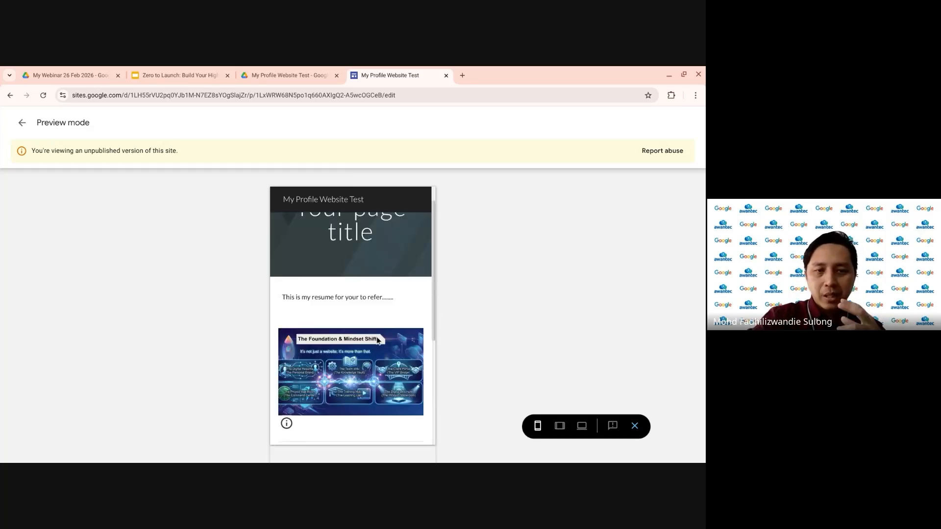
scroll(382, 383, down, 1)
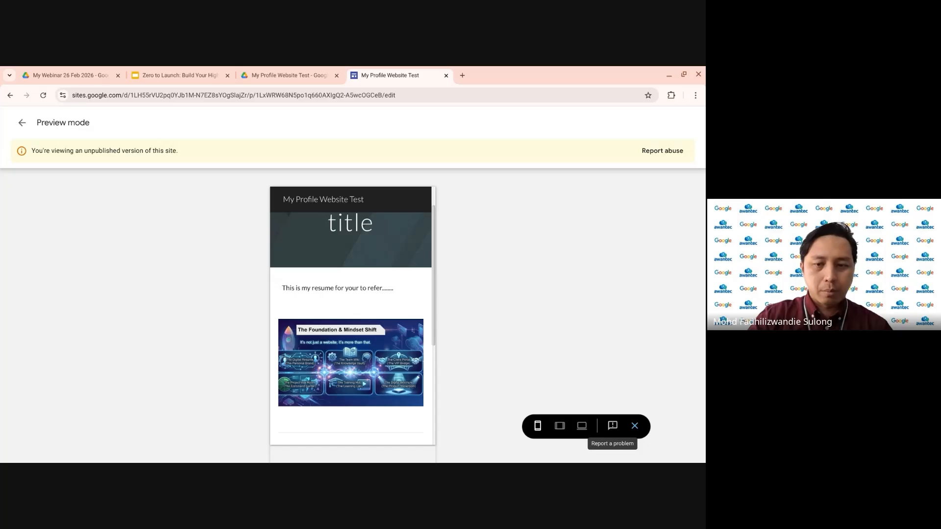
click(583, 427)
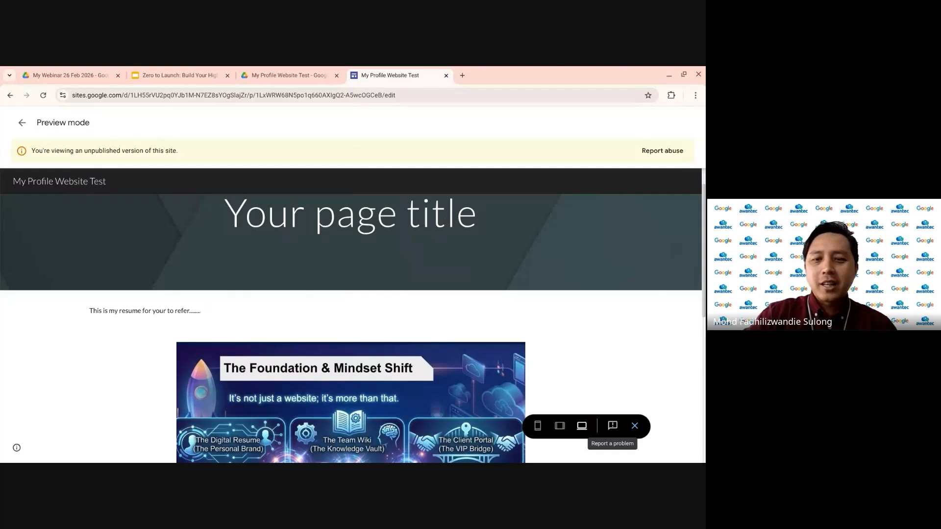
click(636, 426)
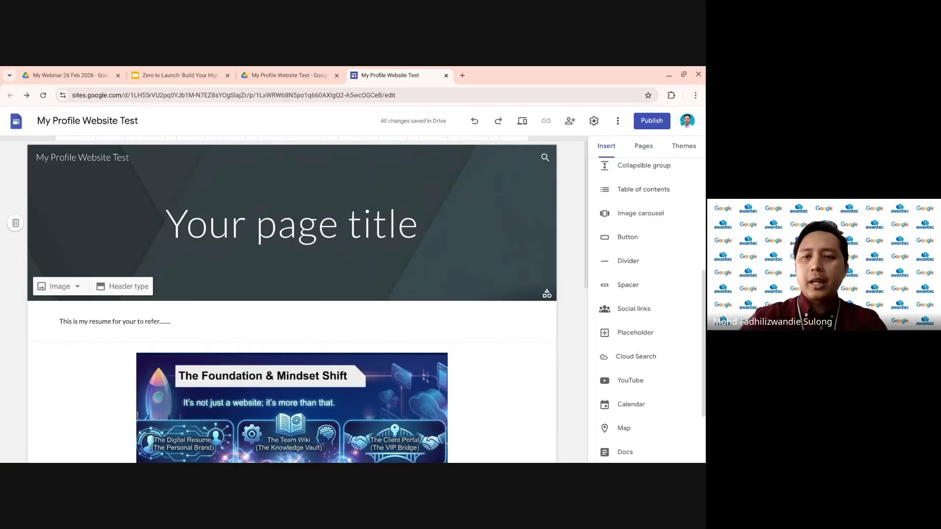
scroll(653, 298, up, 5)
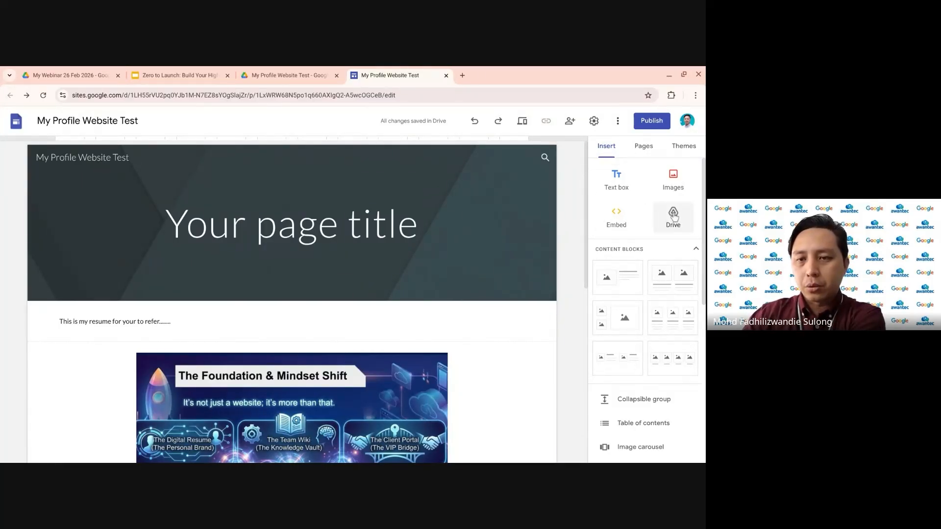
scroll(642, 319, down, 3)
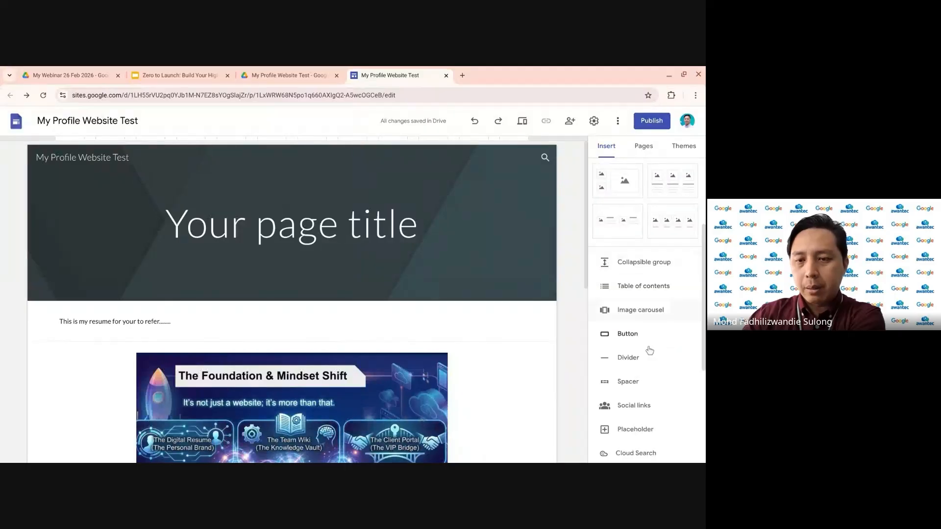
scroll(646, 431, down, 1)
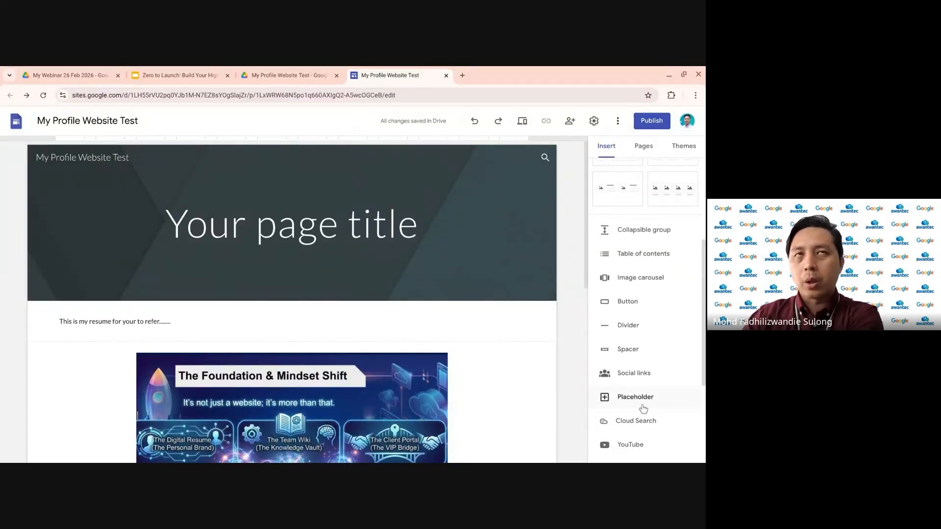
scroll(643, 410, up, 1)
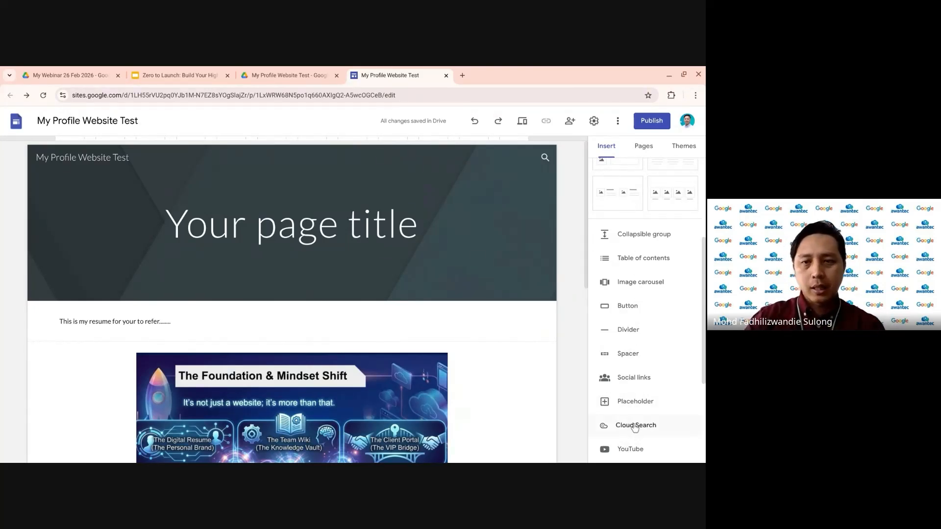
scroll(631, 332, up, 2)
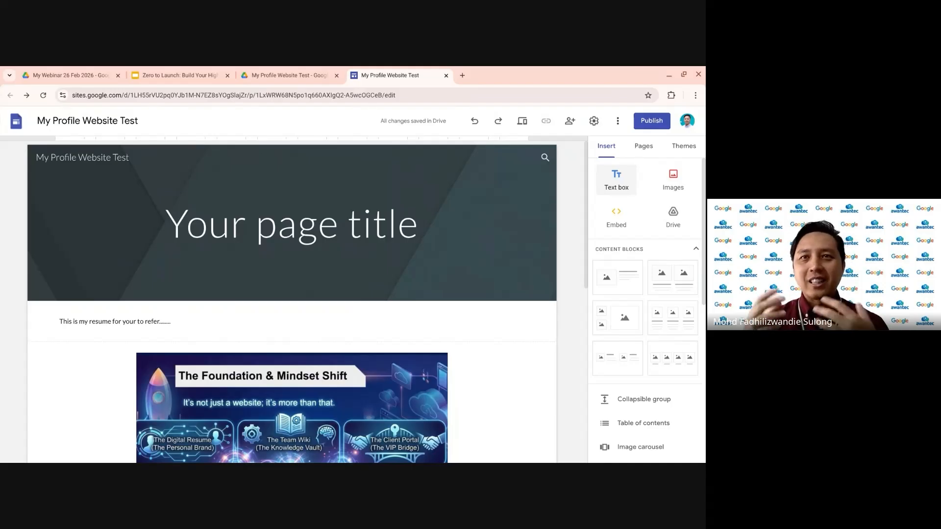
click(123, 321)
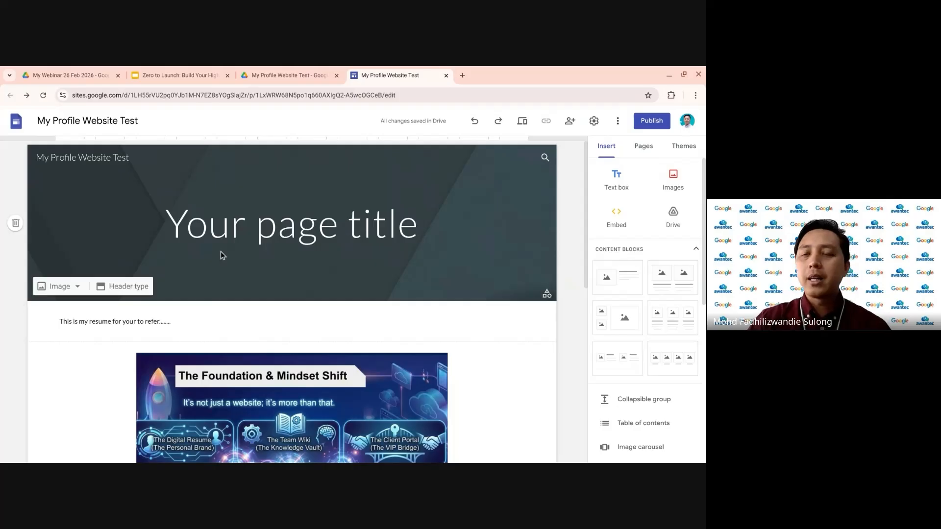
click(187, 323)
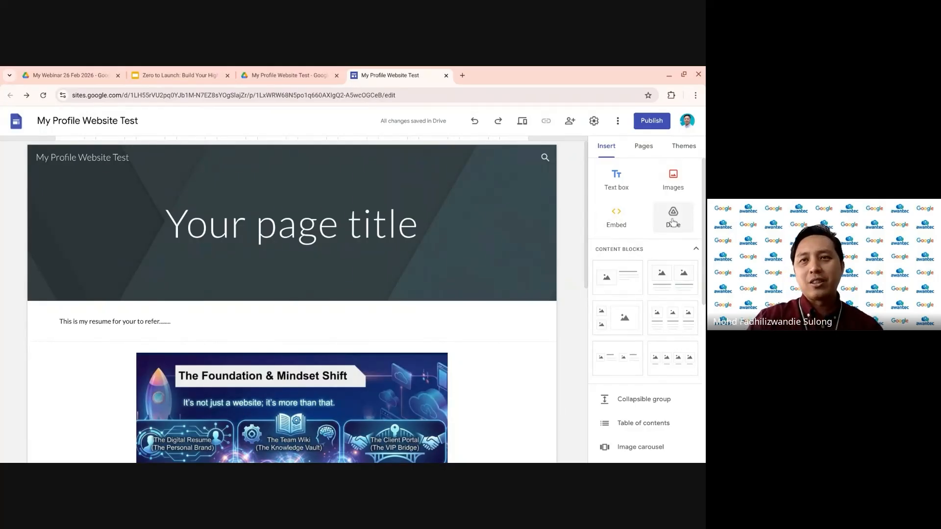
scroll(353, 385, down, 8)
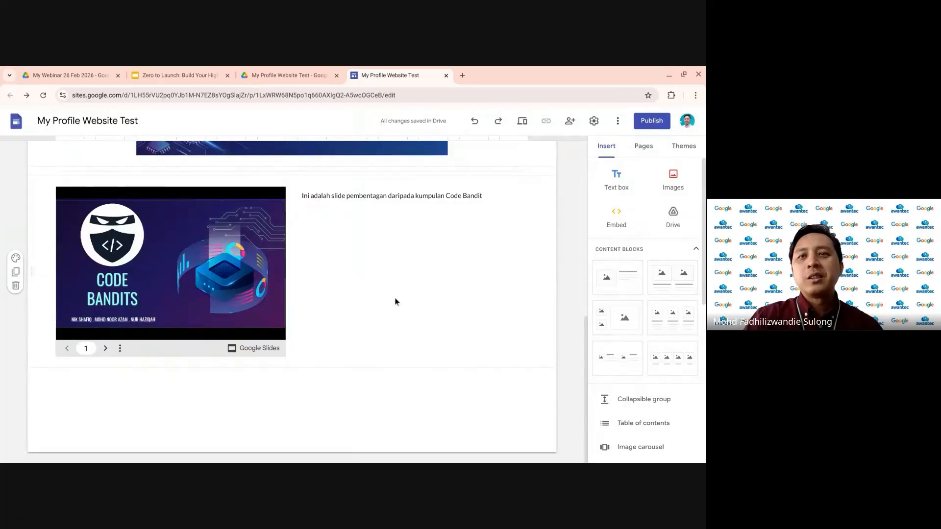
scroll(405, 296, up, 10)
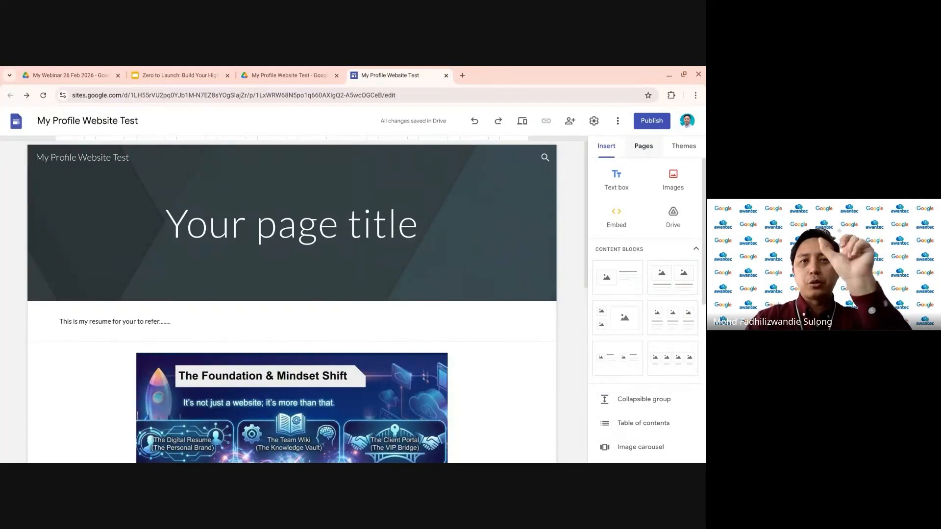
- Replace the placeholder page title in the home page banner with Laman Utama
click(645, 152)
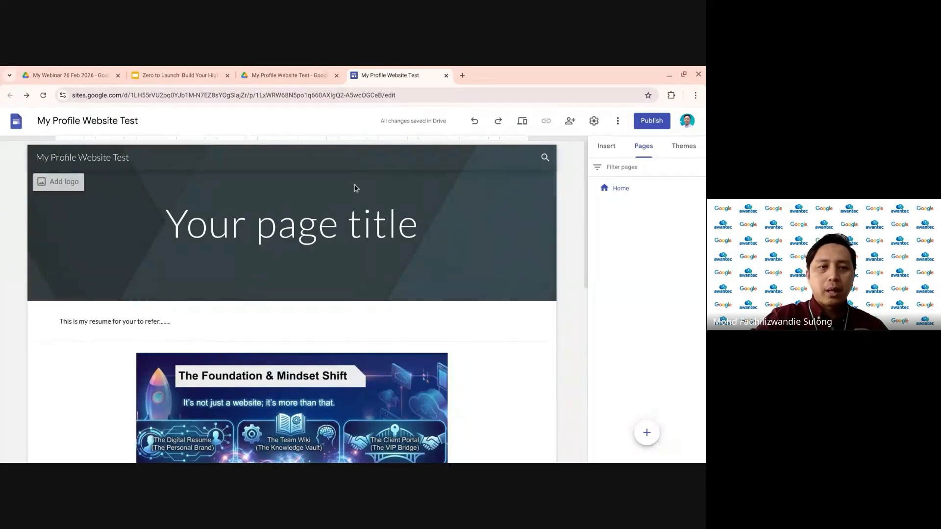
click(314, 228)
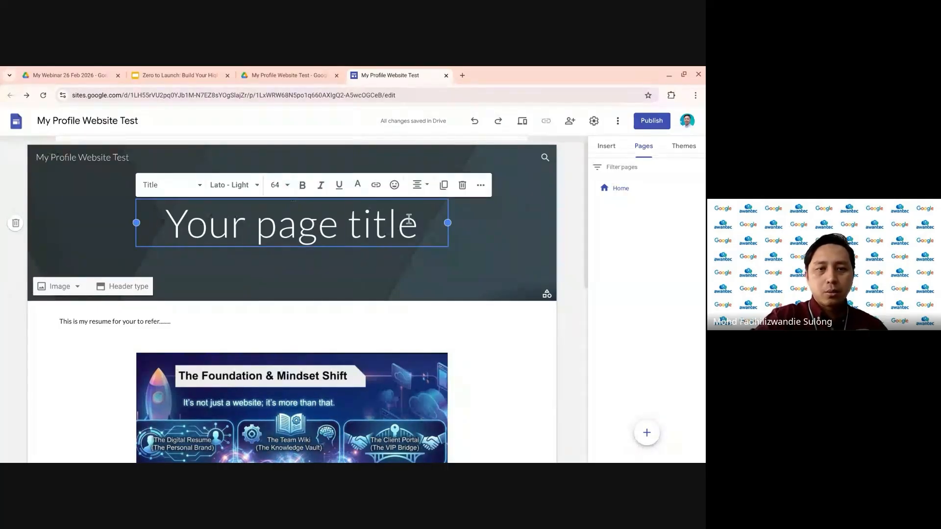
drag(418, 225, 169, 231)
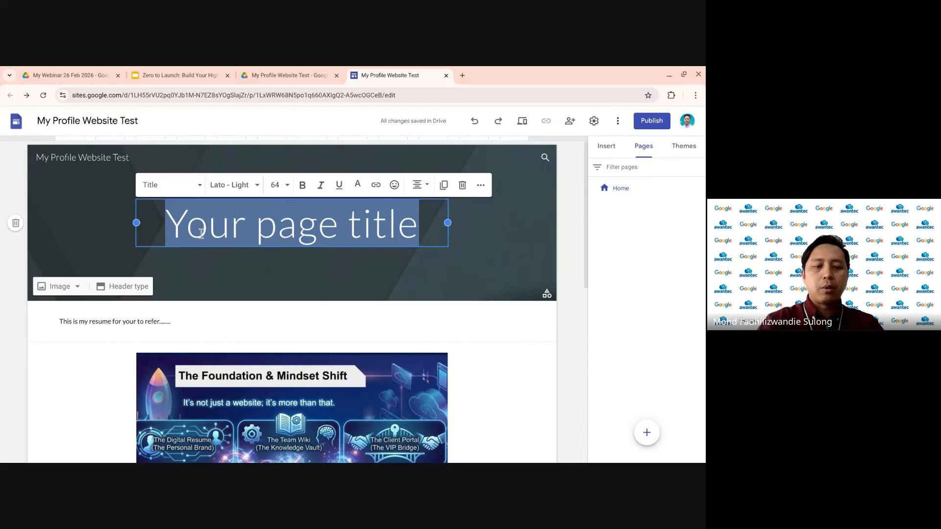
text(Laman U)
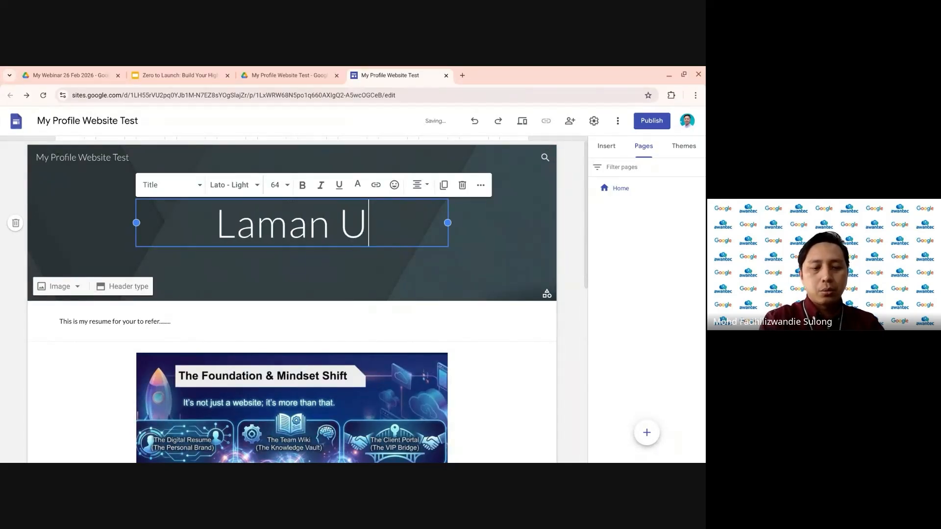
text(tama)
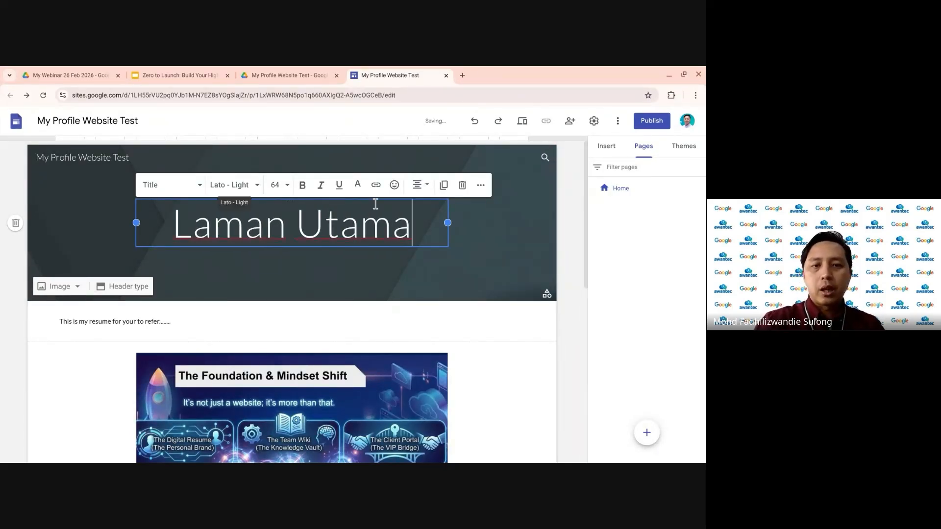
- Rename the Home page as Laman Utama in the site's page list
click(622, 191)
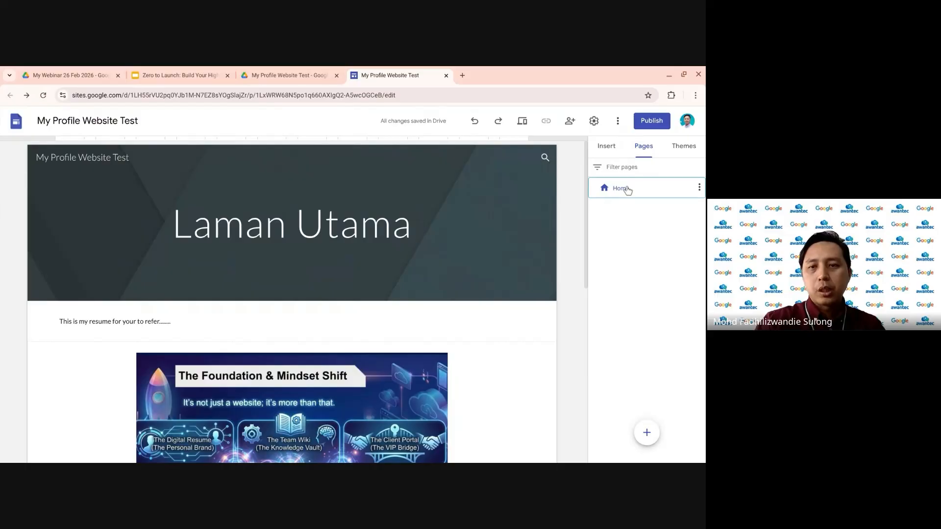
double_click(628, 190)
text(Lam)
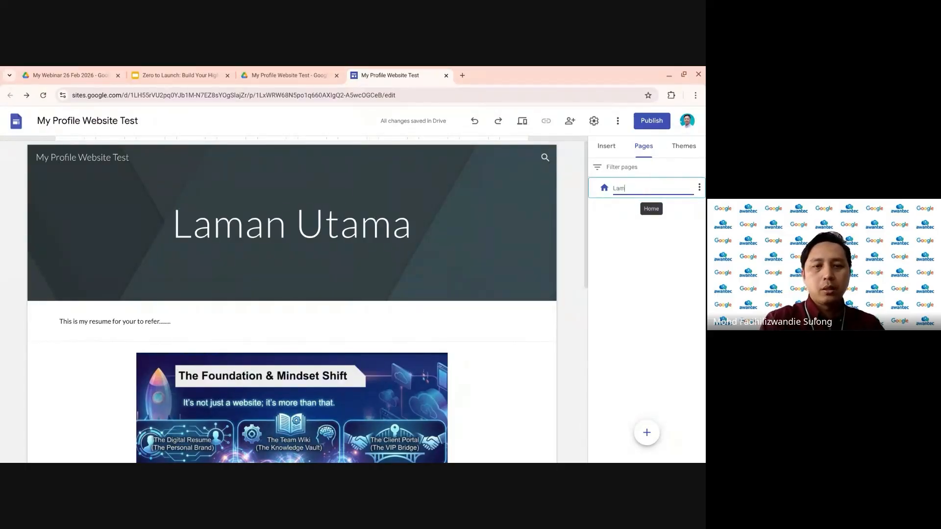
text(an Utama)
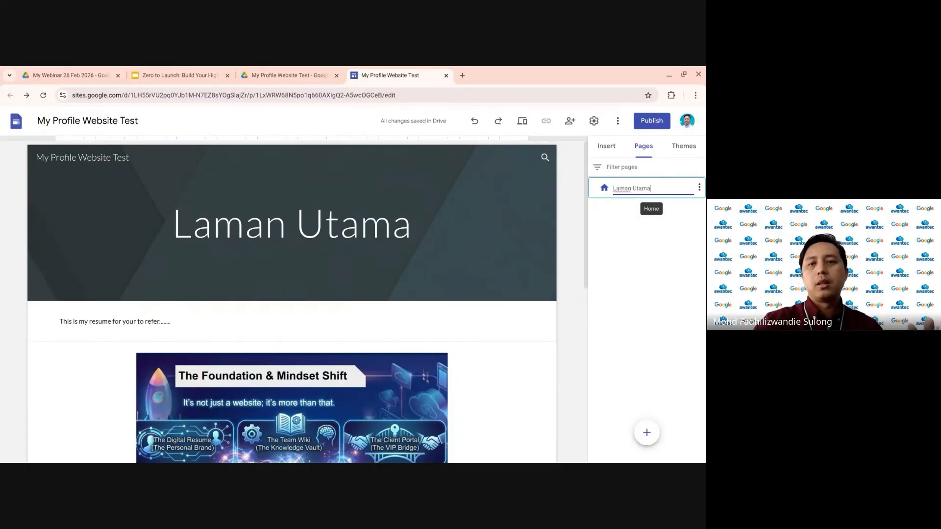
key(Return)
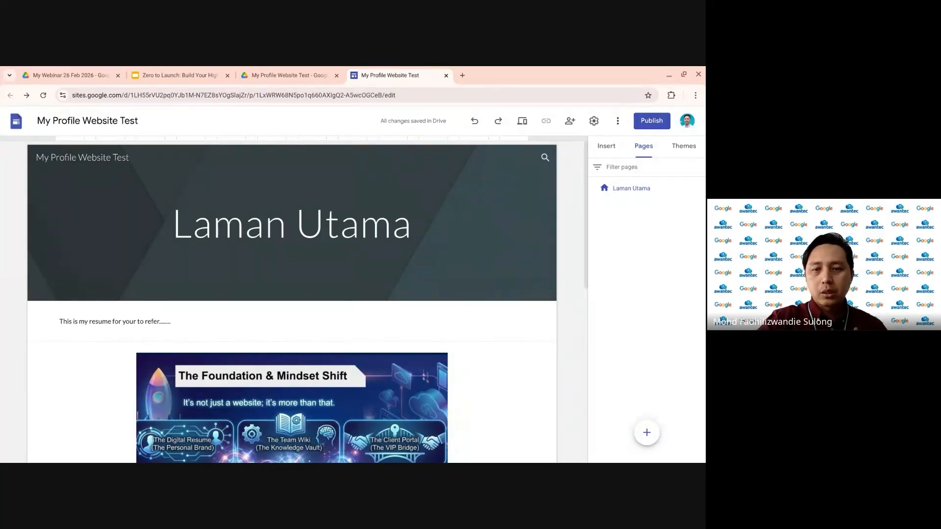
- Add a new page named Perkhidmatan to the site
mouse_move(646, 433)
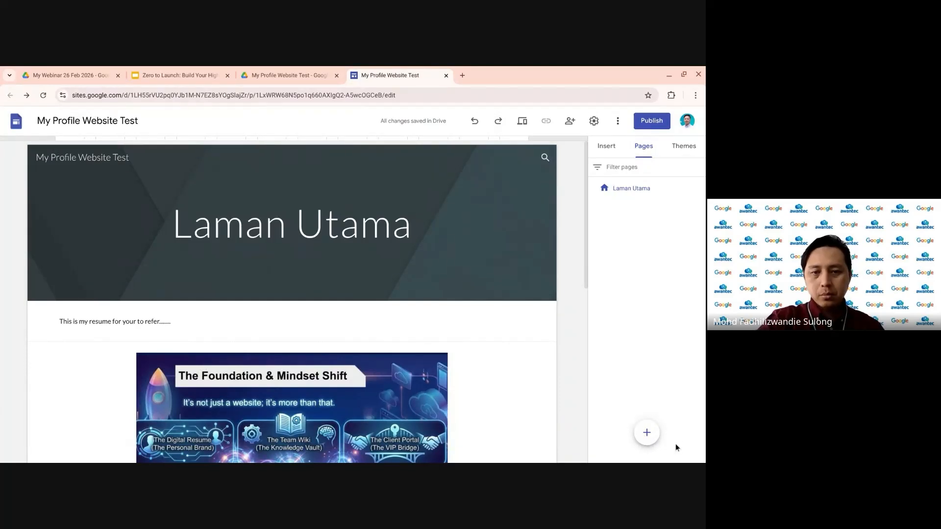
click(648, 434)
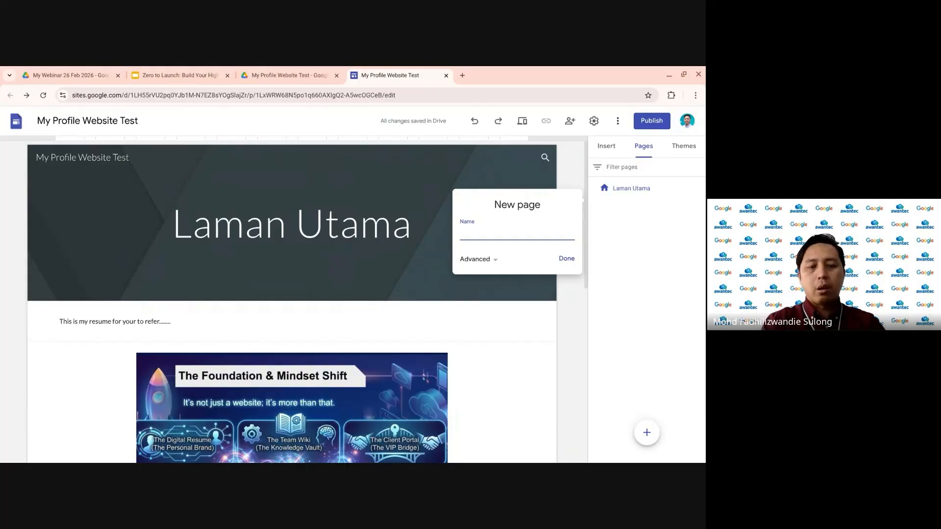
text(Perk)
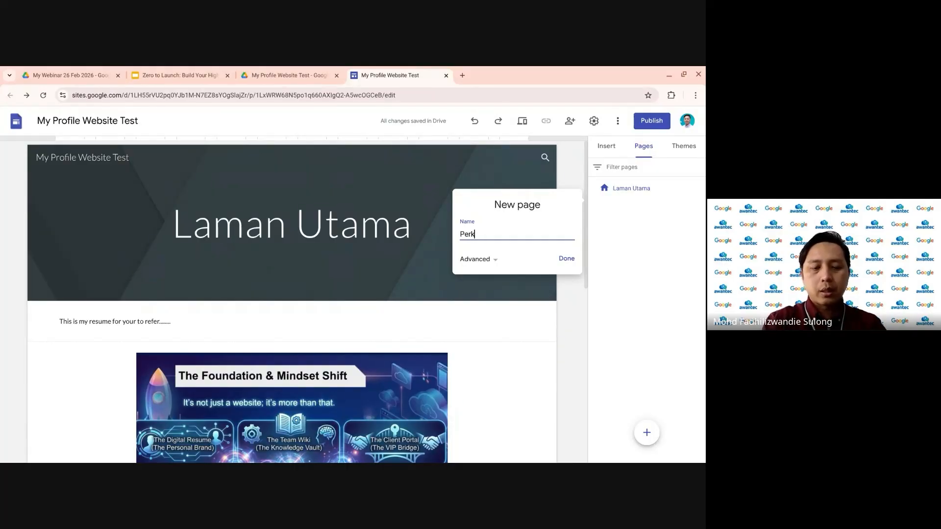
text(hidmatan Ditawa)
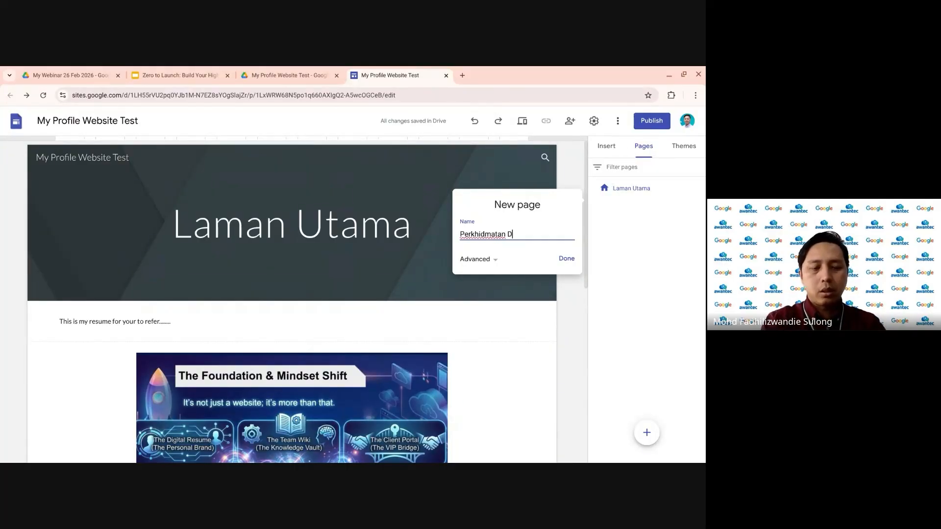
text(kan)
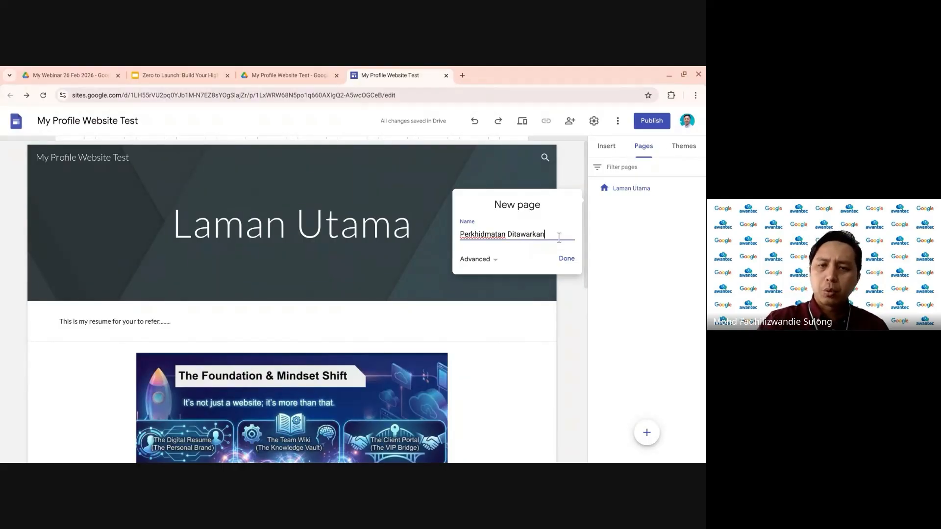
key(BackSpace)
key(BackSpace)
key(BackSpace)
key(BackSpace)
key(BackSpace)
key(BackSpace)
key(BackSpace)
key(BackSpace)
key(BackSpace)
key(BackSpace)
key(BackSpace)
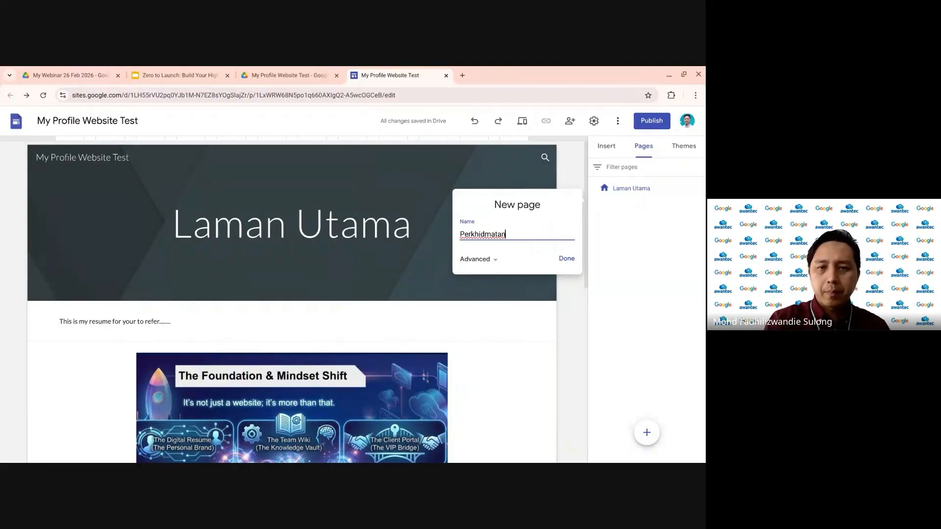
click(566, 259)
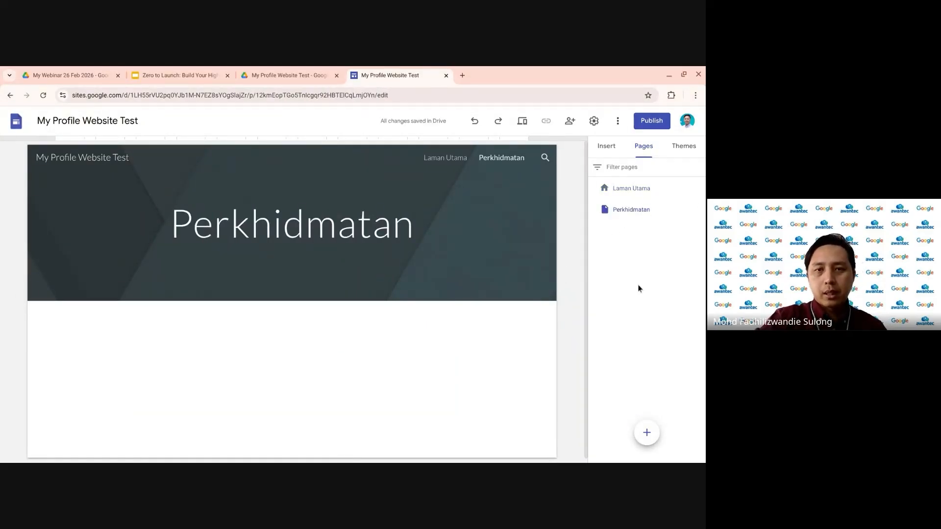
- Check the site navigation by switching back and forth between the Laman Utama and Perkhidmatan pages
click(454, 162)
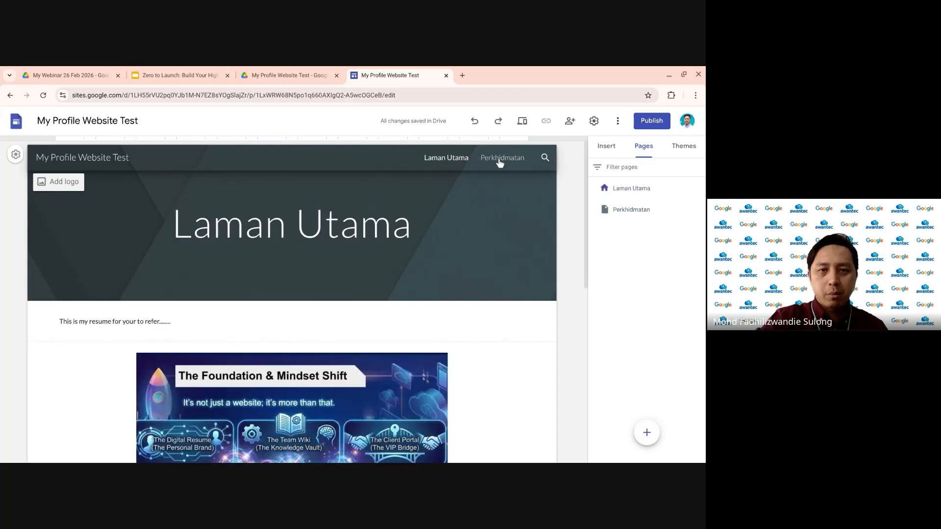
click(496, 161)
click(458, 162)
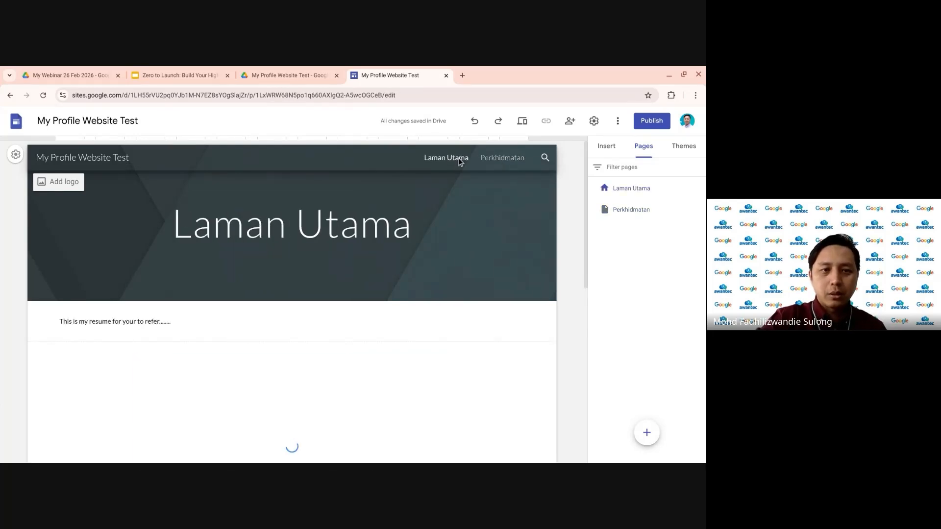
click(505, 163)
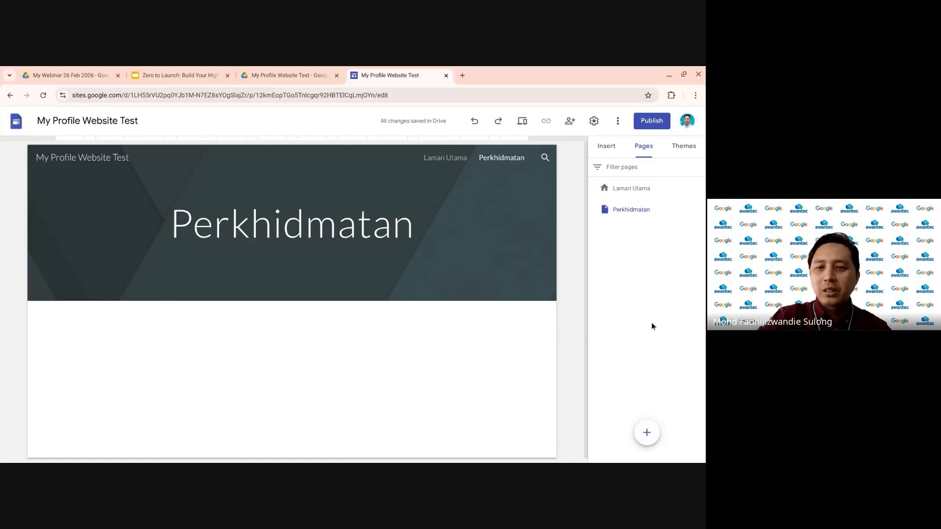
- Add a new page named Hubungi Kami to the site
mouse_move(652, 434)
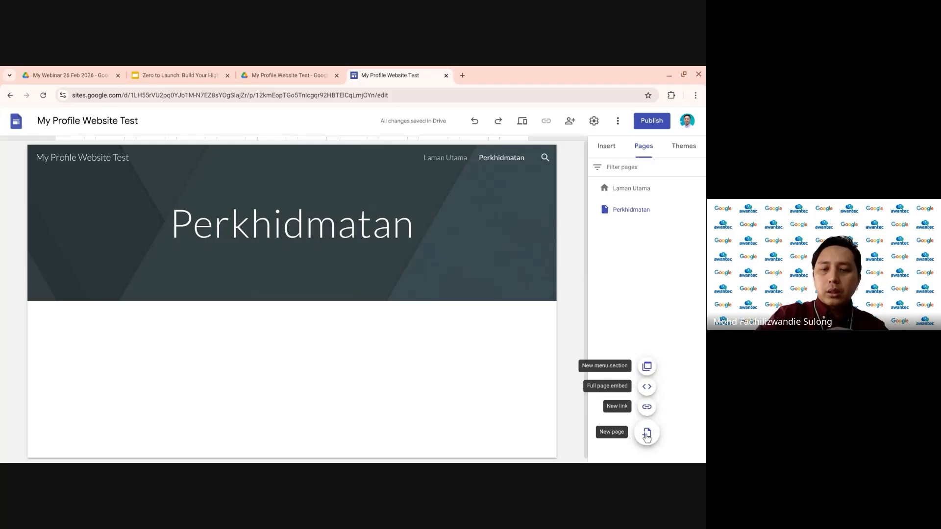
click(648, 432)
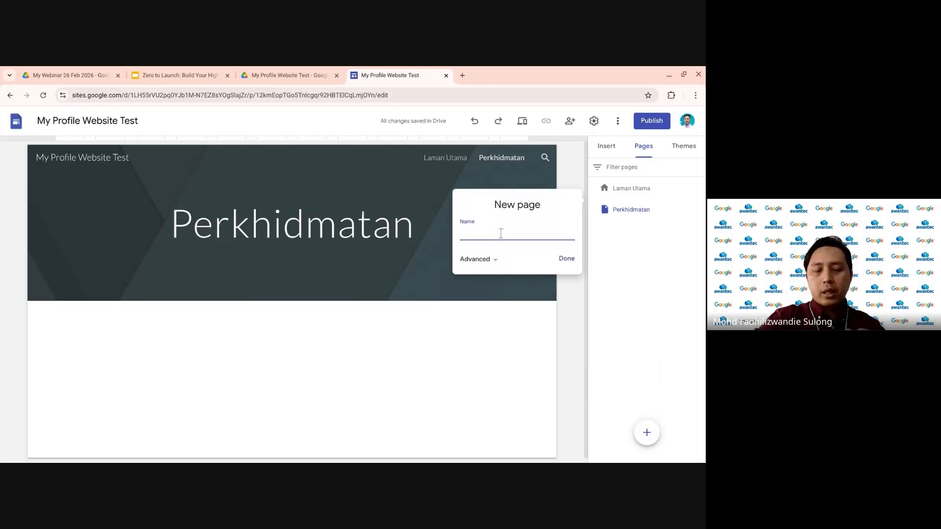
text(Hu)
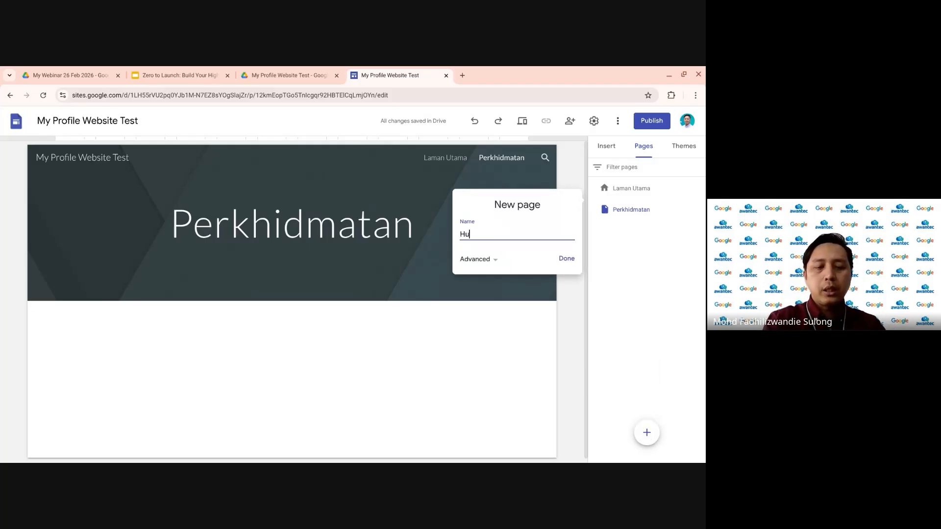
text(bungi s)
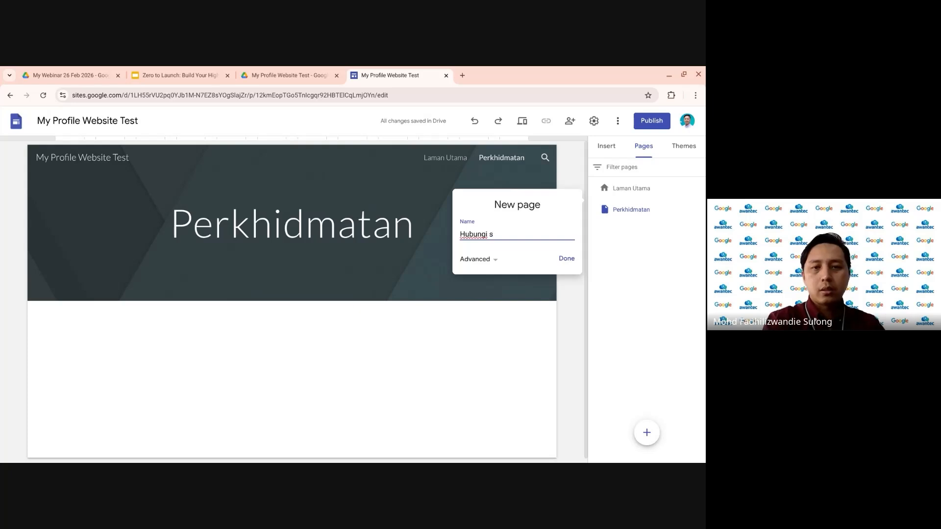
key(BackSpace)
text(Kami)
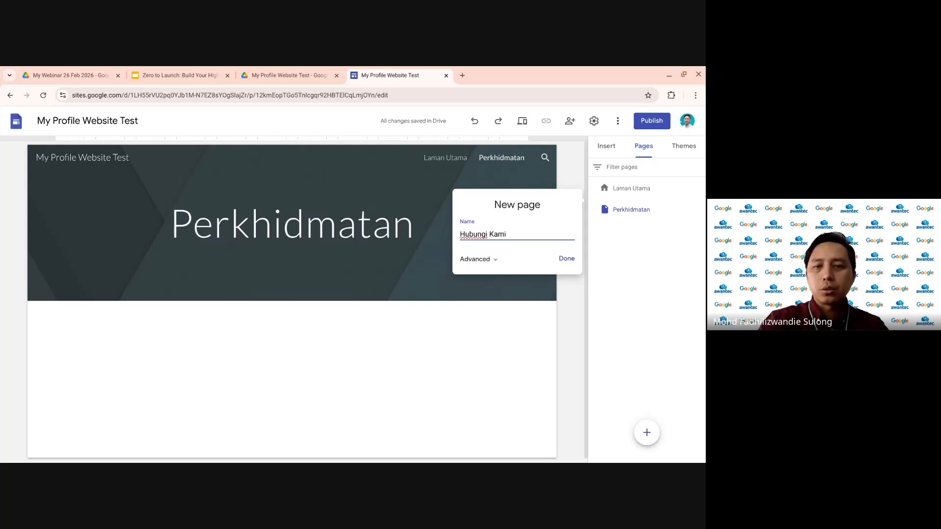
click(565, 259)
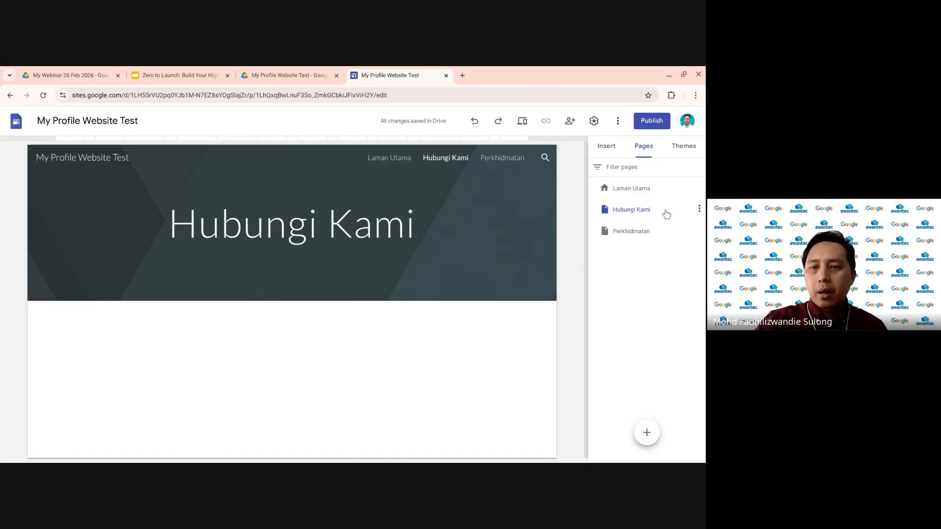
- Reorder the site's pages so that Hubungi Kami comes after Perkhidmatan
drag(670, 215, 601, 245)
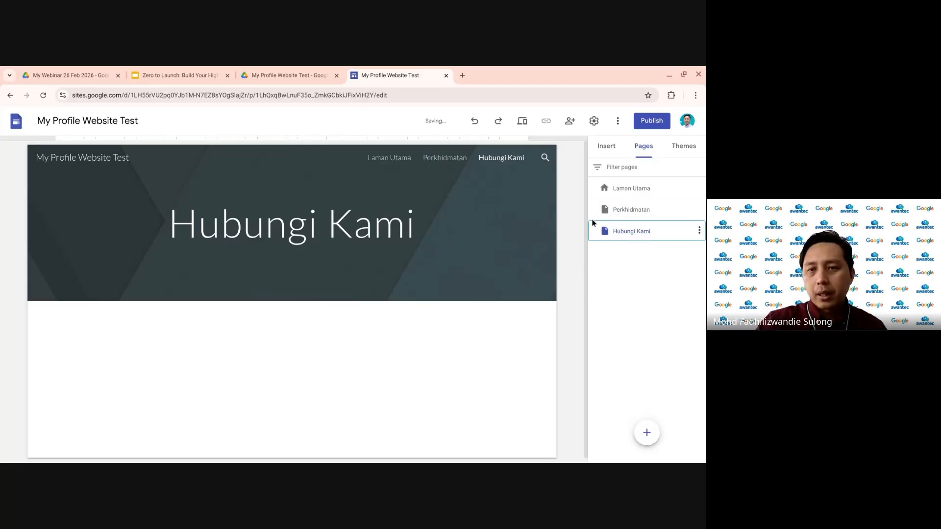
drag(596, 208, 608, 242)
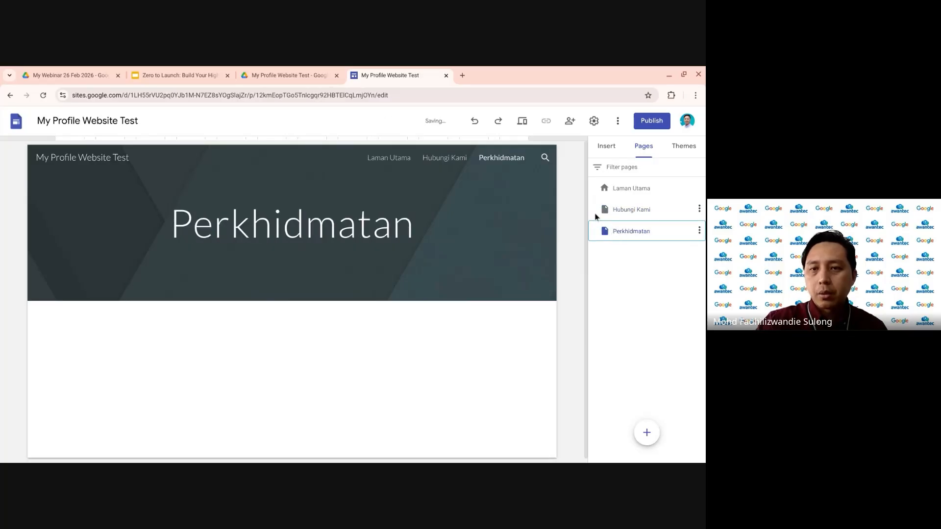
click(599, 209)
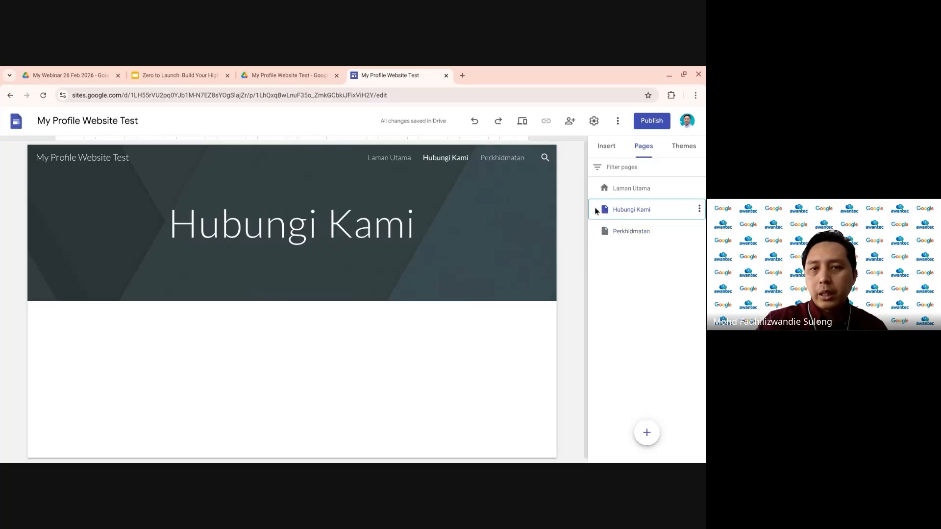
drag(595, 211, 602, 236)
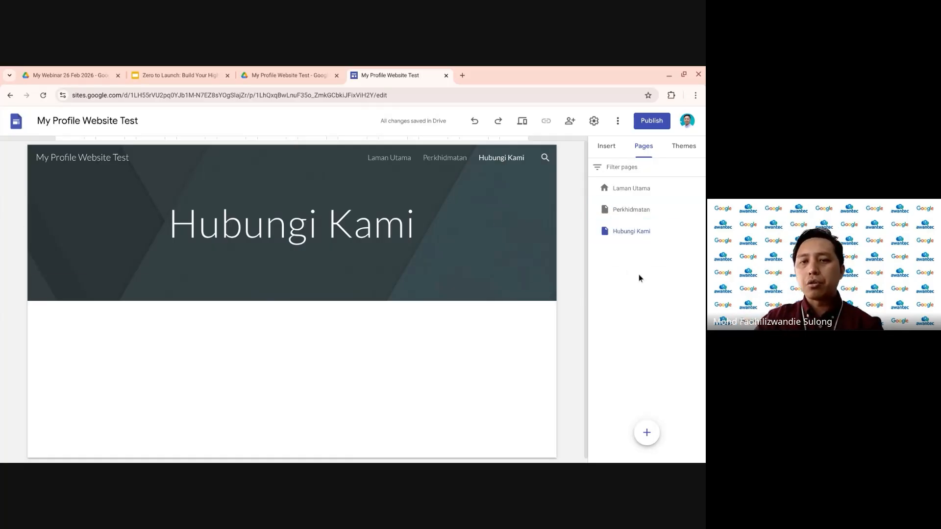
- View Laman Utama, Perkhidmatan and Hubungi Kami in turn through the site navigation
click(401, 161)
click(440, 162)
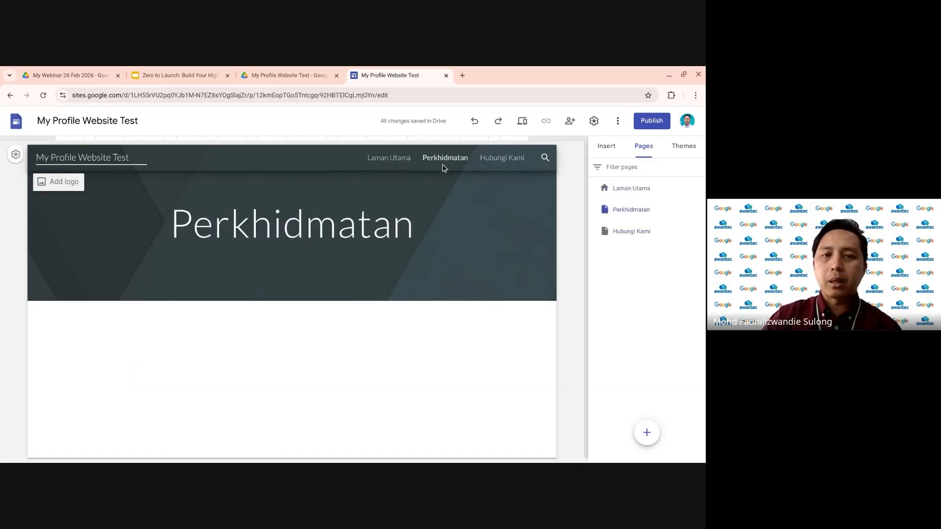
click(508, 158)
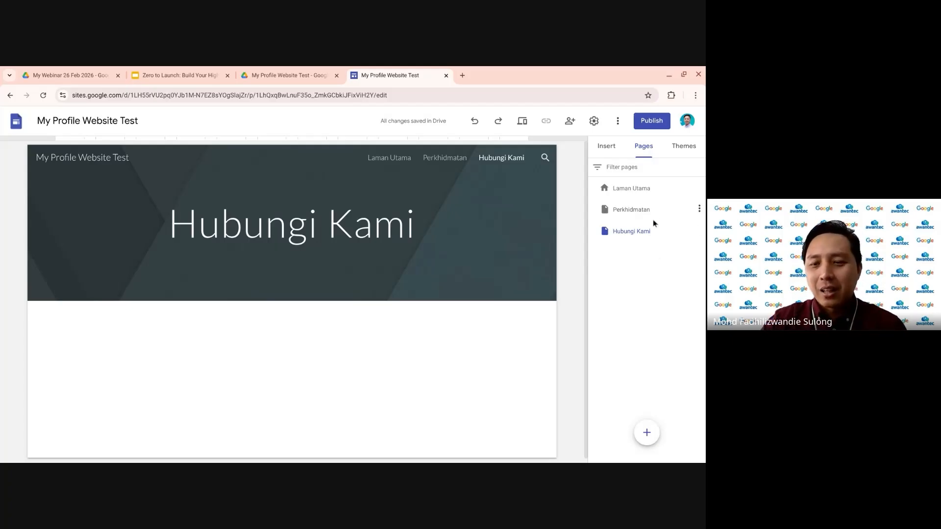
- Add a new page named Perkhidmatan 1 to the site
click(647, 432)
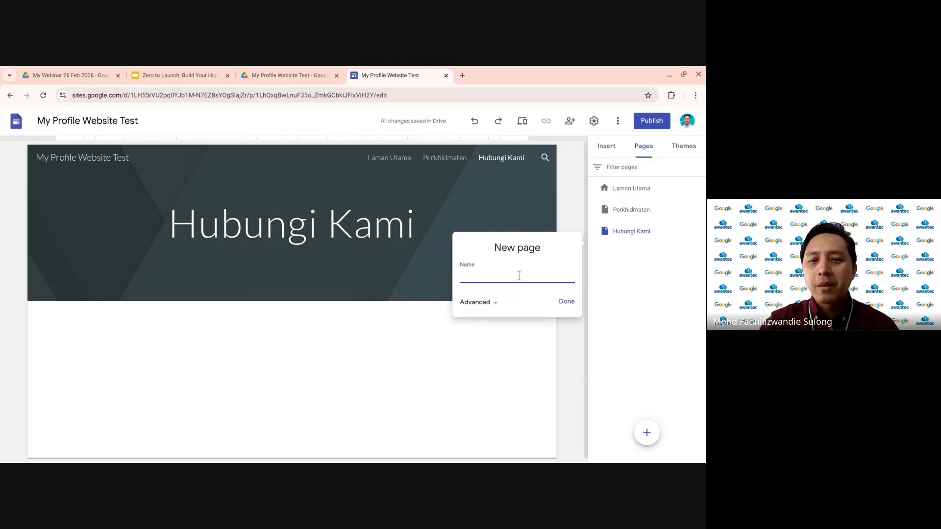
text(P)
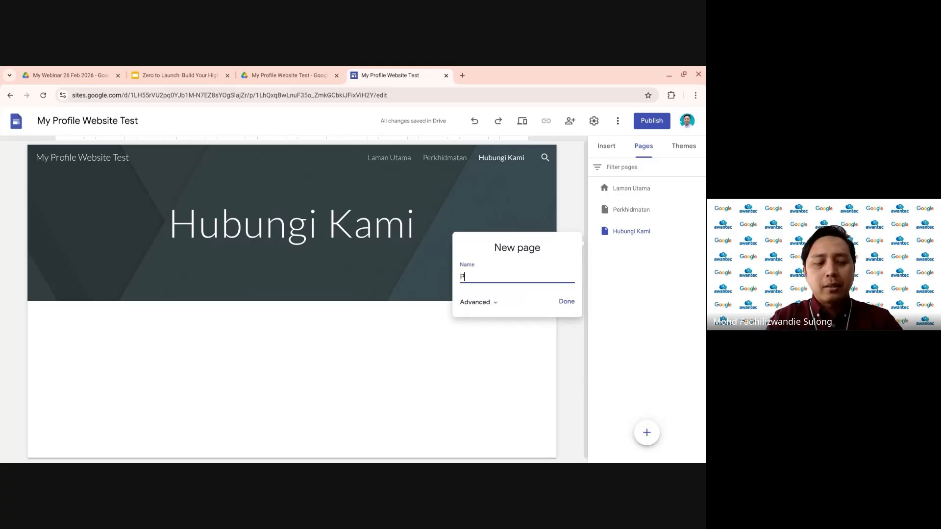
text(erkhidmatan 1)
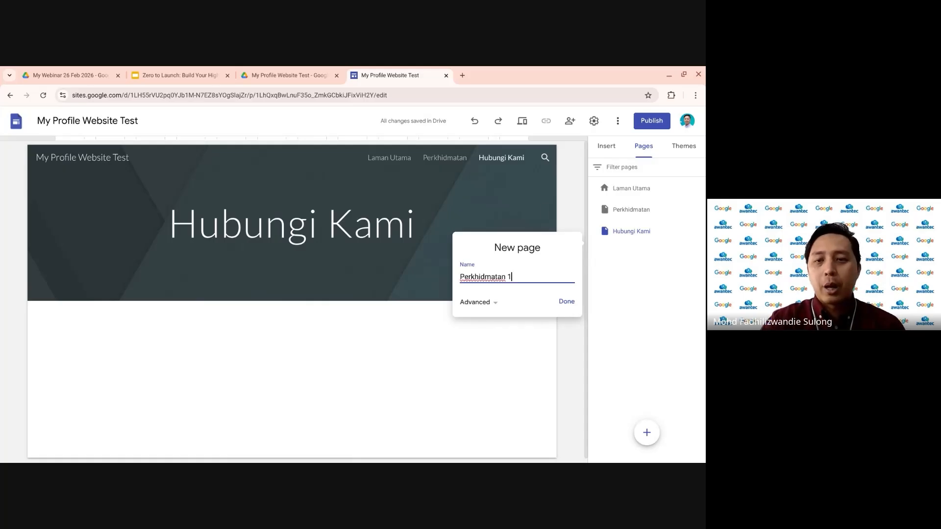
click(567, 301)
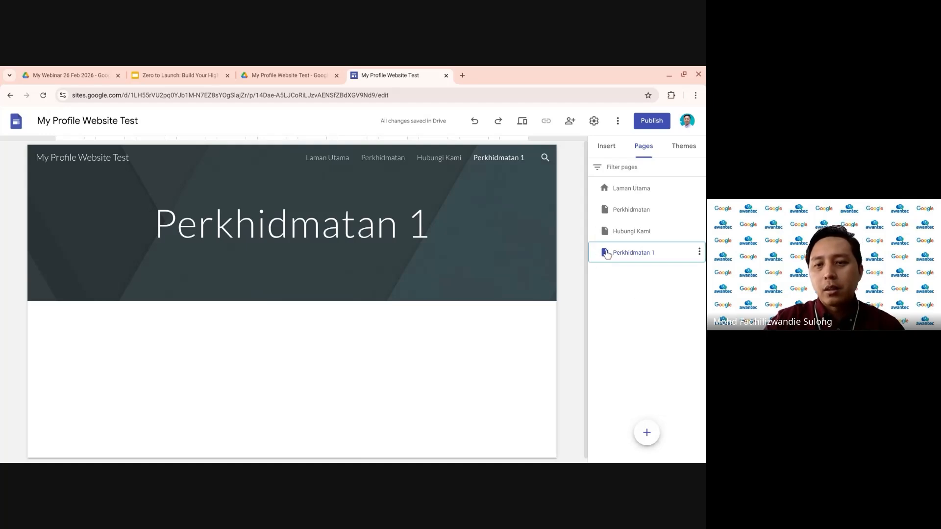
- Move Perkhidmatan 1 up the page list and nest it as a subpage of Perkhidmatan
drag(597, 254, 610, 225)
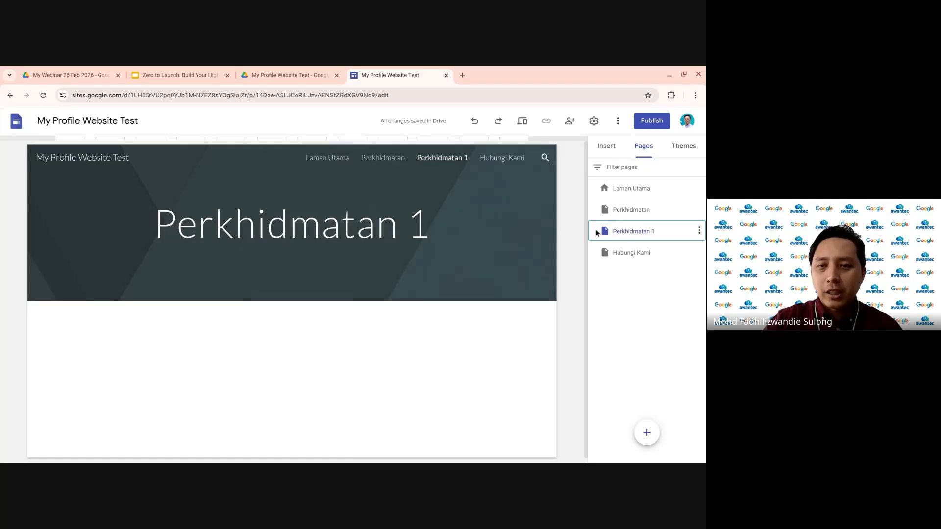
drag(599, 233, 613, 219)
drag(617, 199, 617, 212)
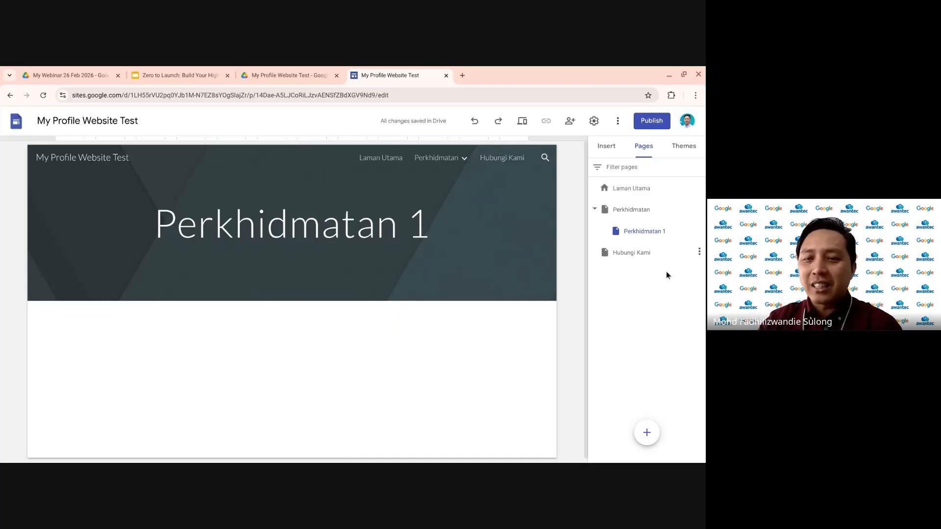
- Add a subpage named Perkhidmatan 2 under Perkhidmatan
mouse_move(647, 431)
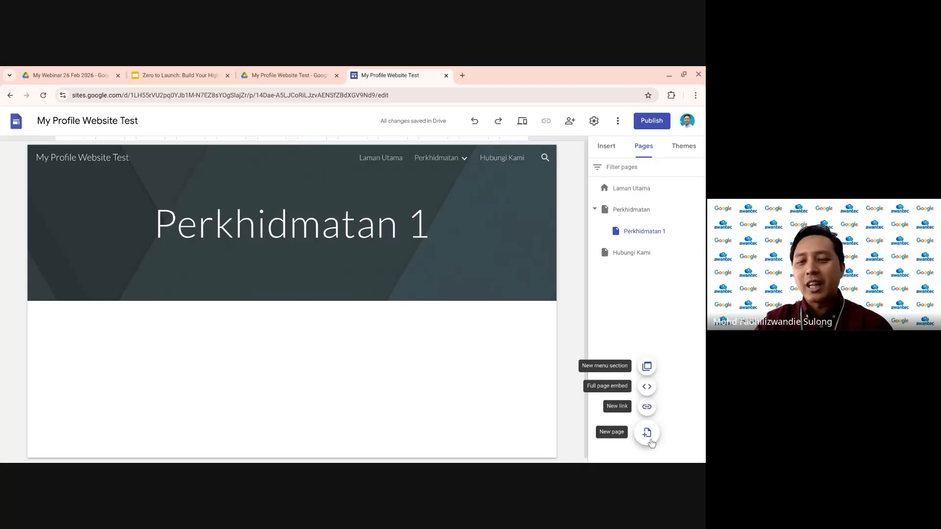
click(647, 393)
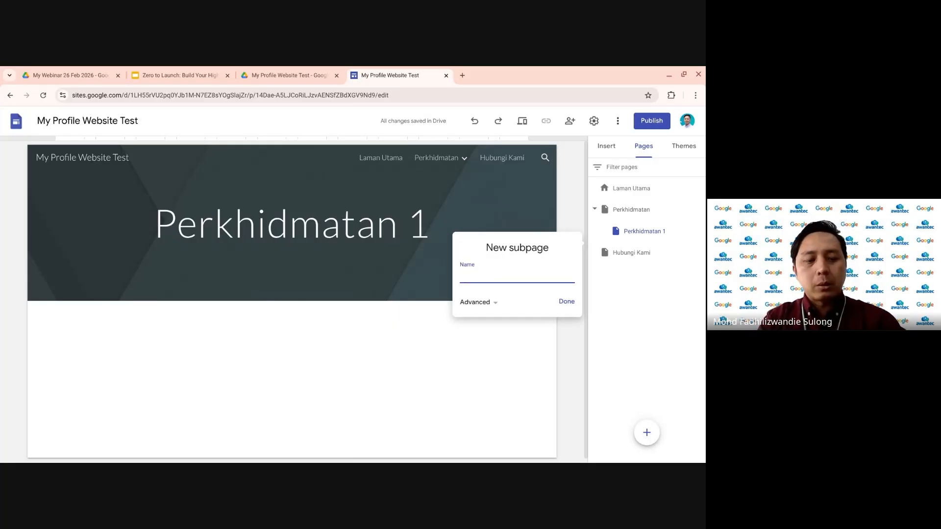
text(Perkhidmatan 2)
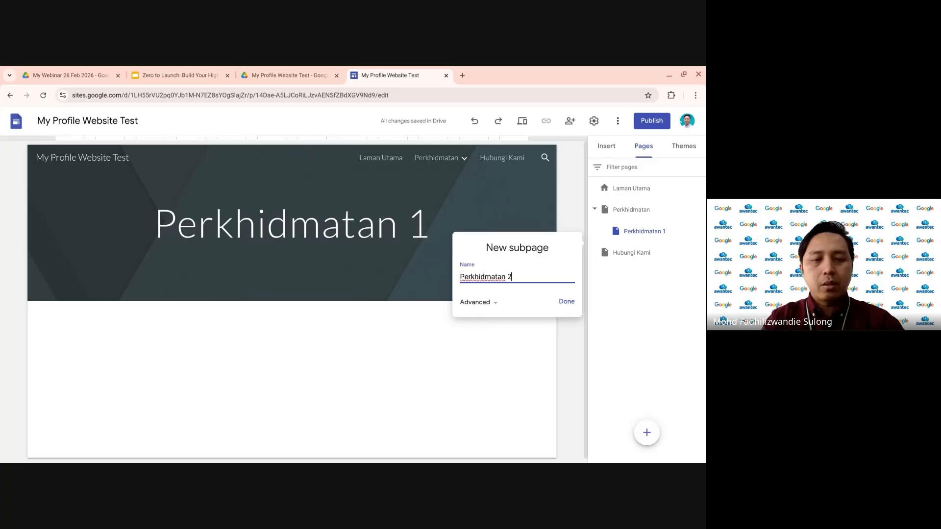
click(568, 303)
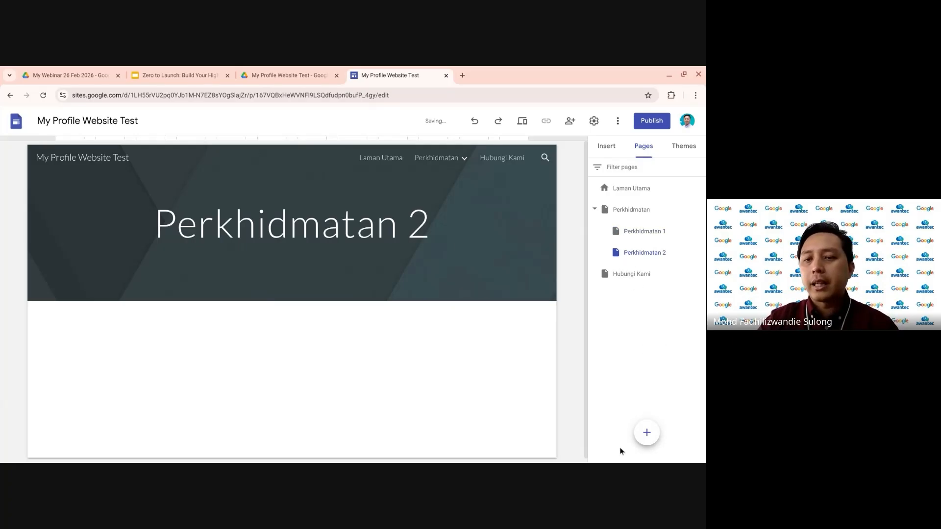
- Open the Hubungi Kami page and add a new top-level page named Perkhidmatan 3
click(617, 274)
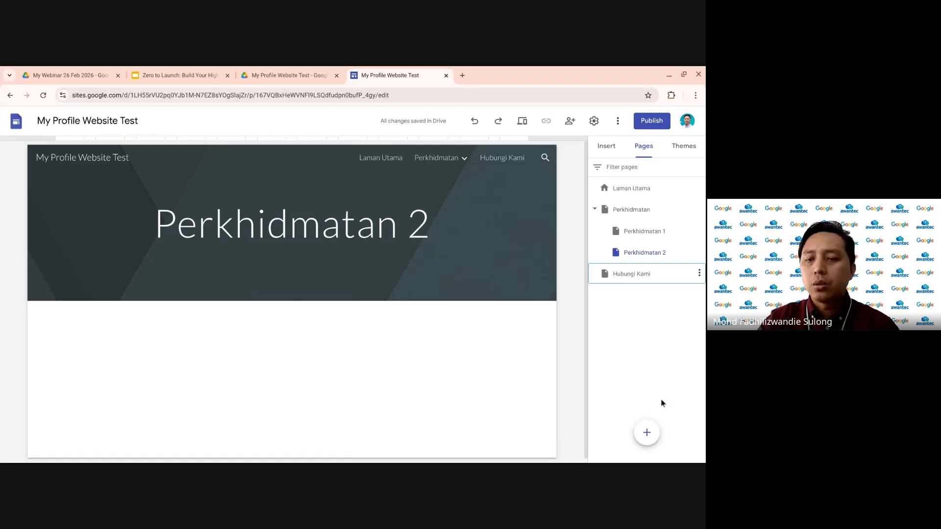
click(647, 432)
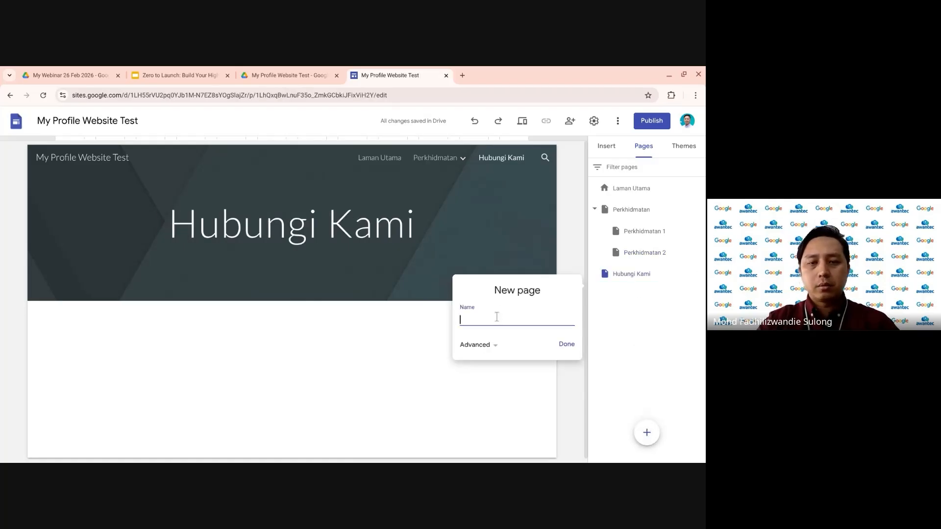
text(Perkhidmatan 3)
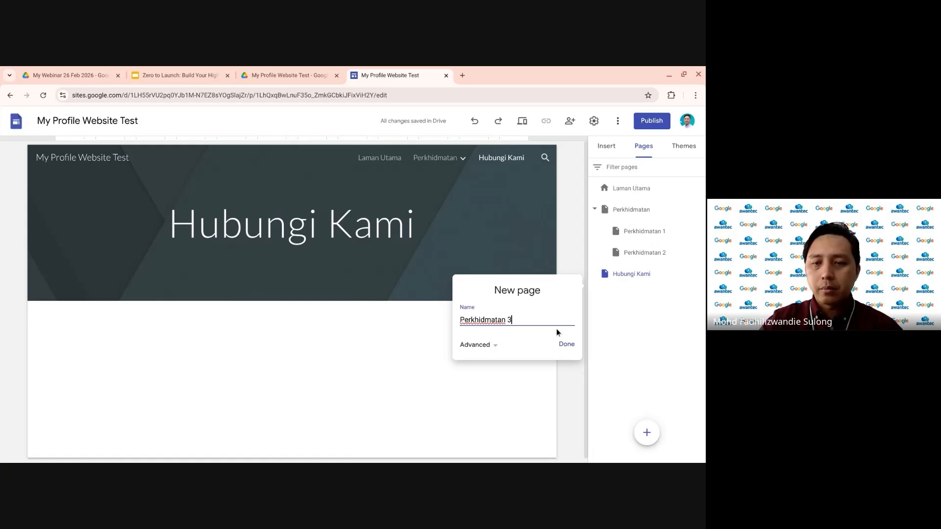
click(566, 344)
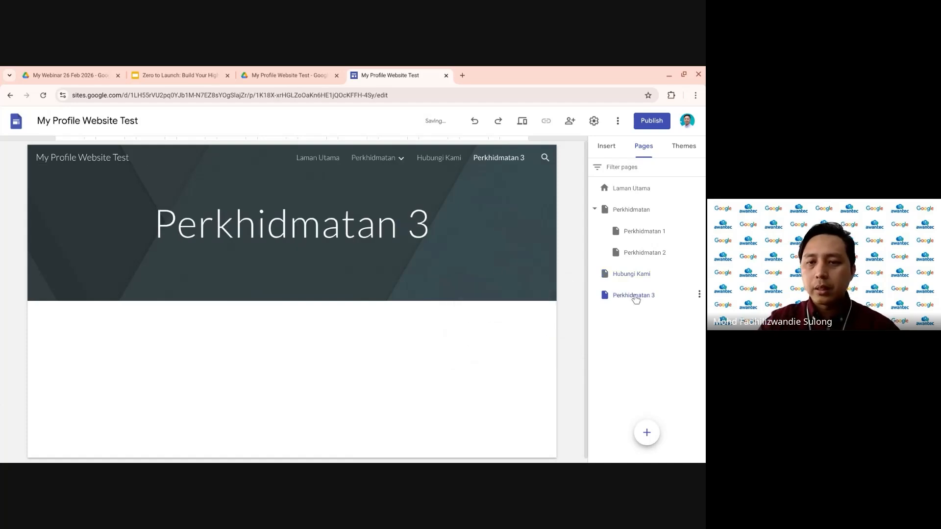
- Nest Perkhidmatan 3 as a subpage of Perkhidmatan, placed after Perkhidmatan 2
click(609, 300)
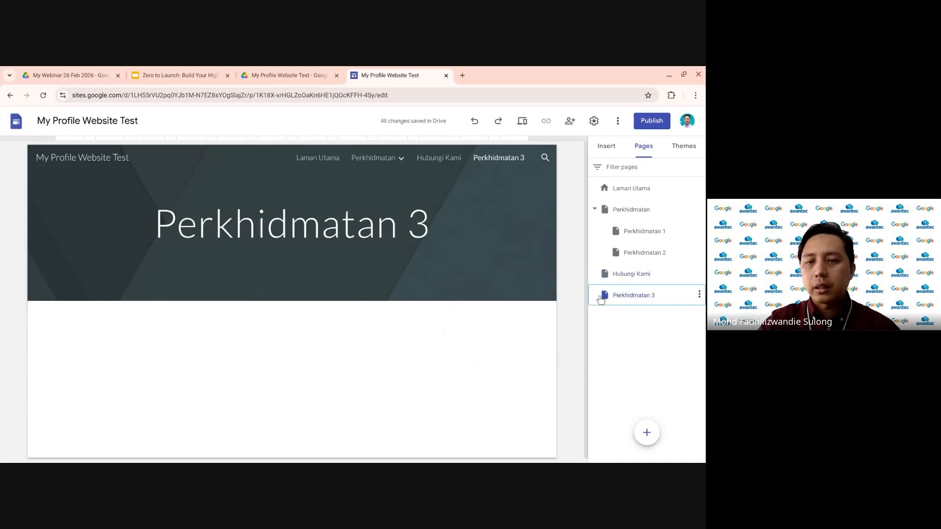
drag(600, 296, 607, 250)
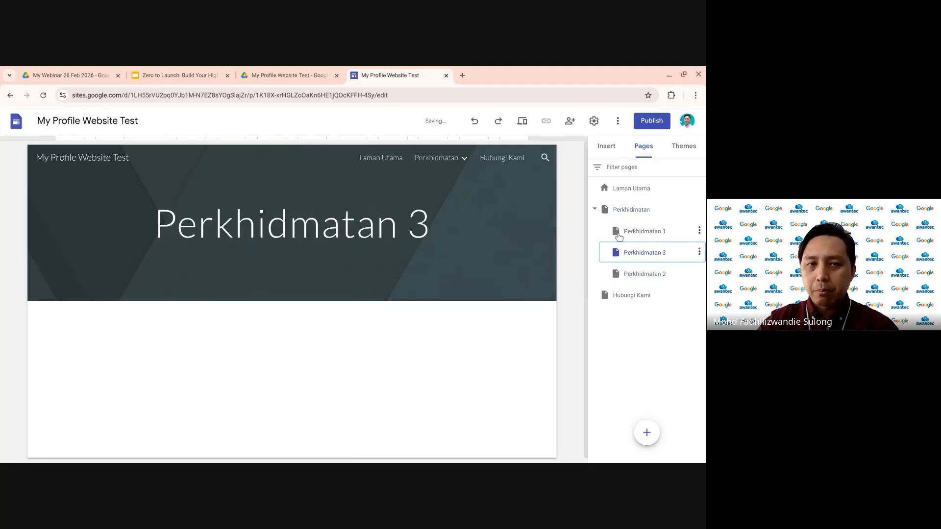
drag(602, 254, 622, 287)
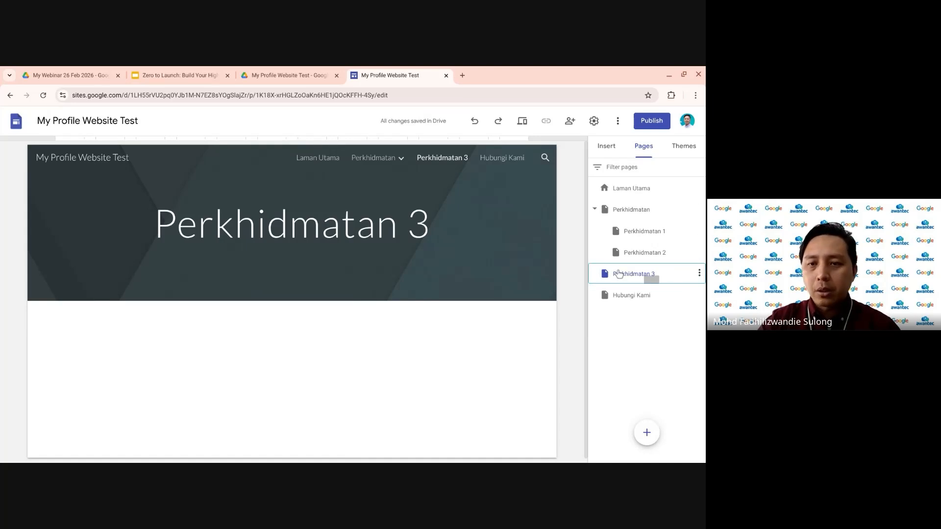
drag(619, 276, 596, 250)
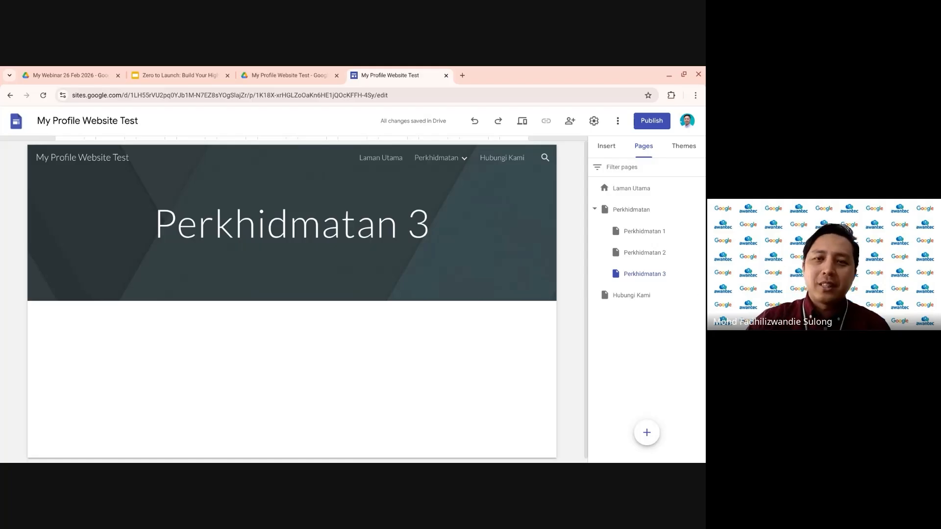
- Preview the site, visit Laman Utama, Perkhidmatan and its three subpages through the navigation, and close the preview
click(521, 124)
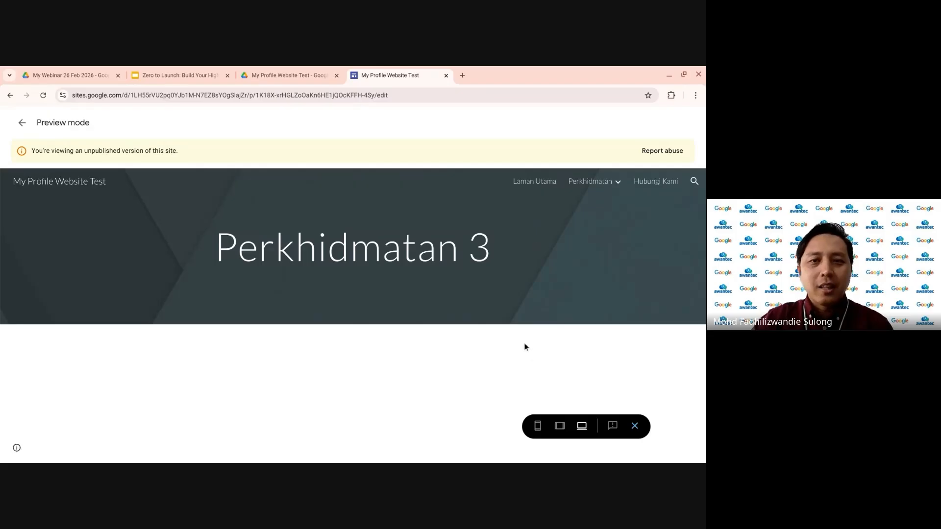
click(538, 183)
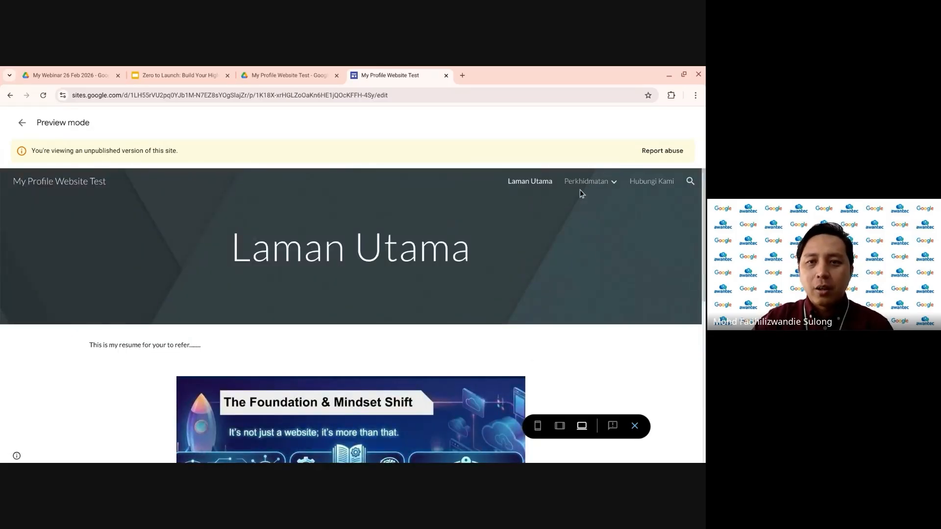
mouse_move(587, 186)
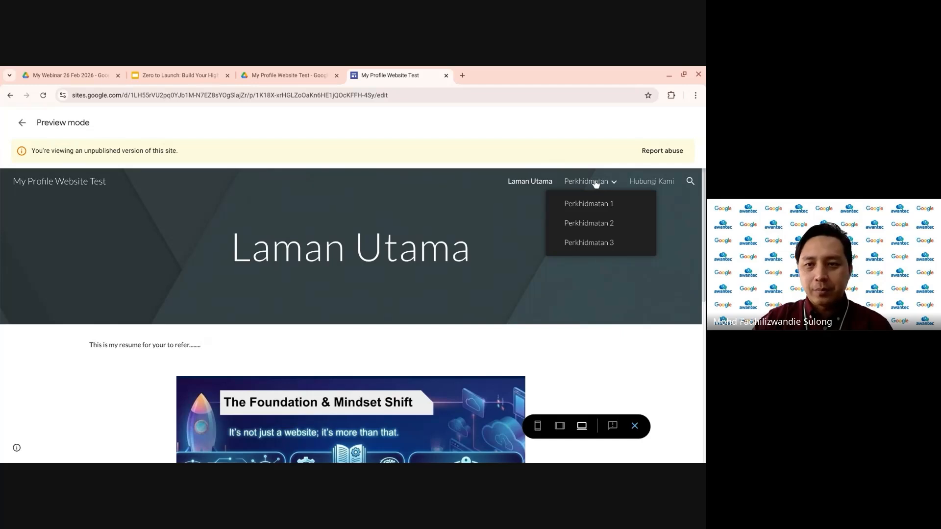
click(596, 184)
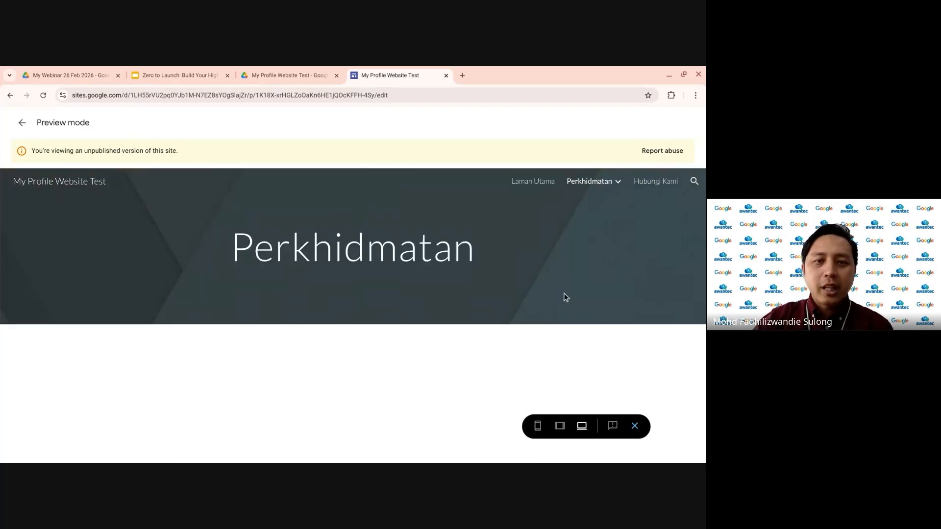
mouse_move(611, 185)
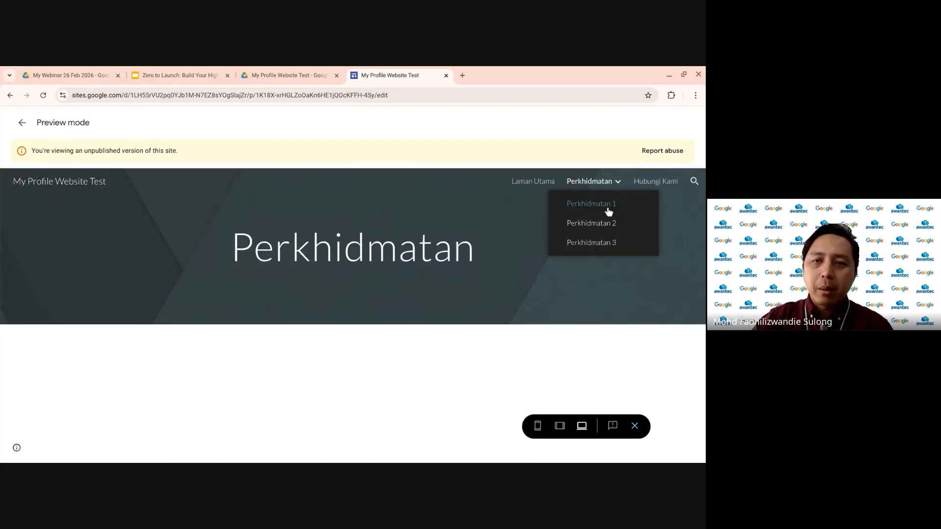
click(610, 209)
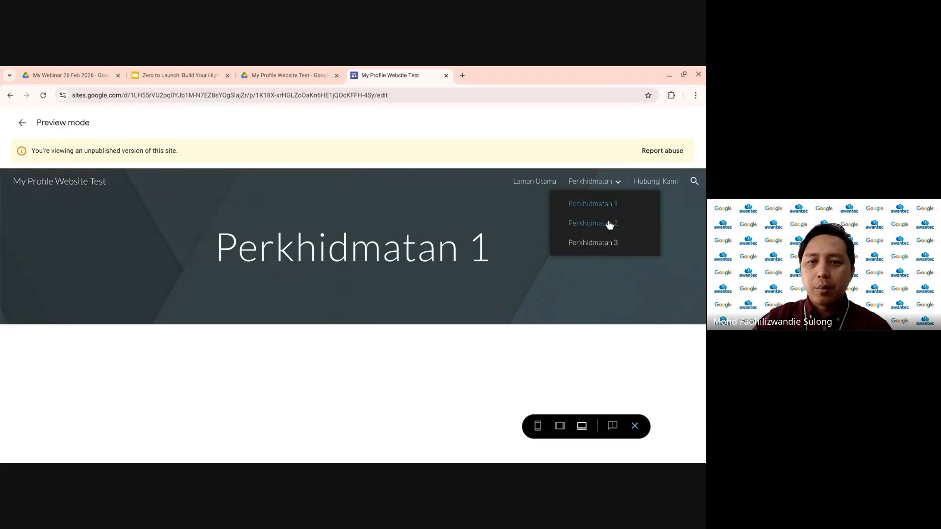
click(607, 226)
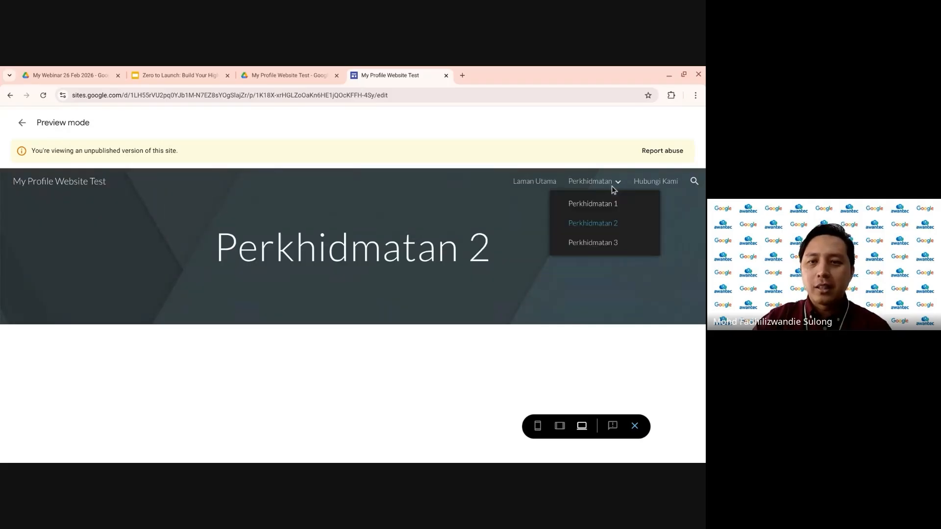
click(617, 245)
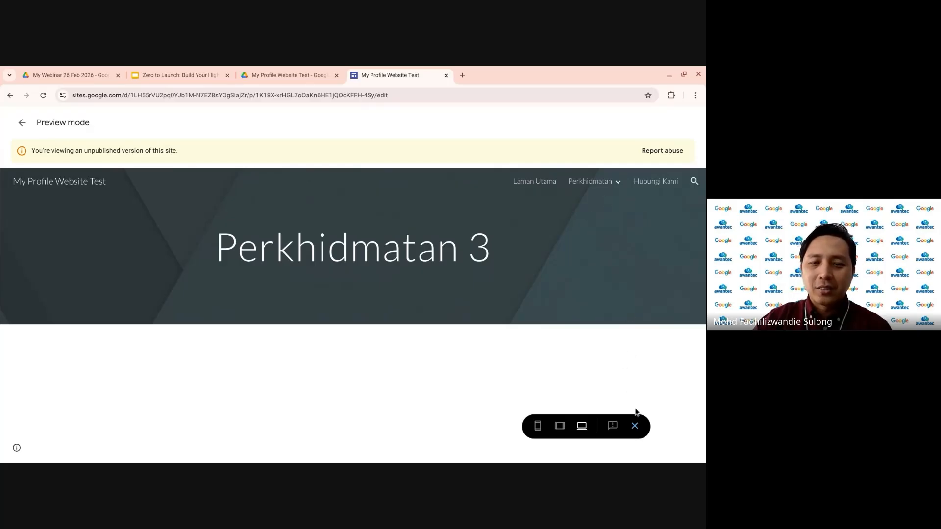
click(635, 426)
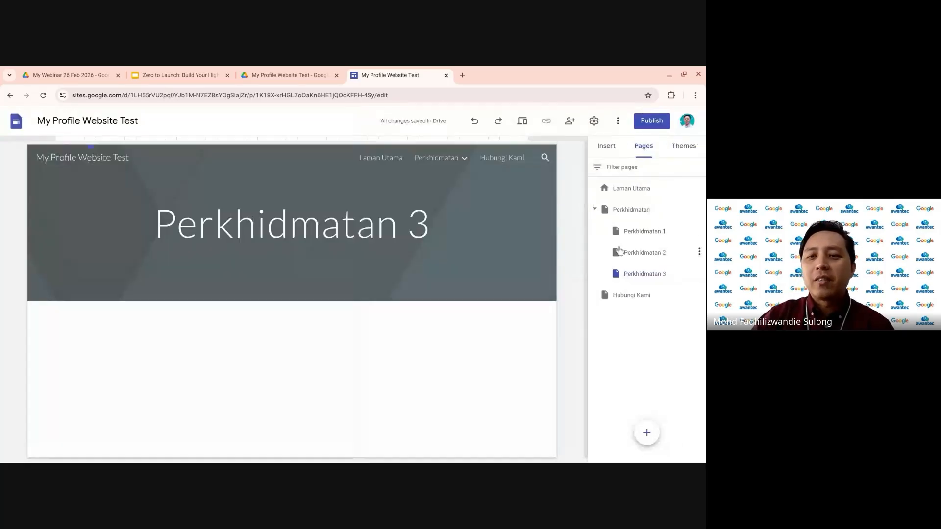
- Try making Perkhidmatan the site's homepage and undo that change
click(700, 210)
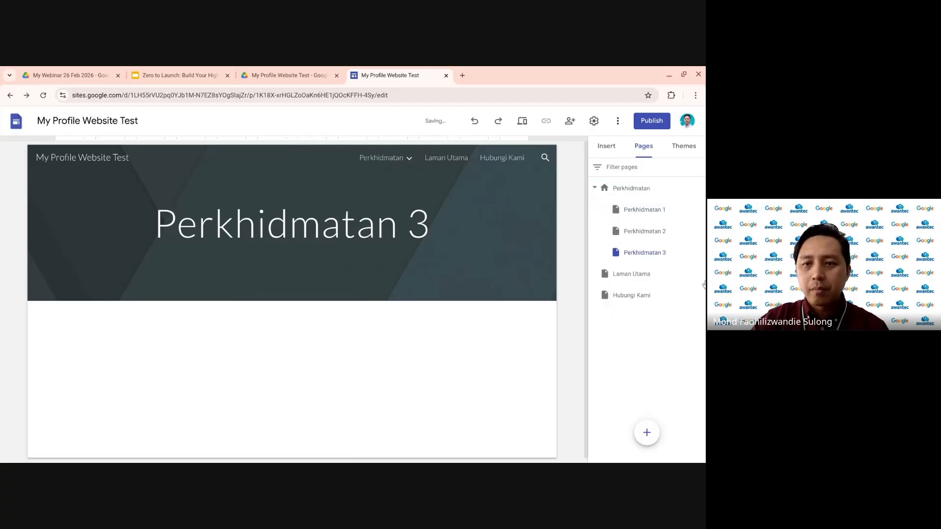
click(474, 120)
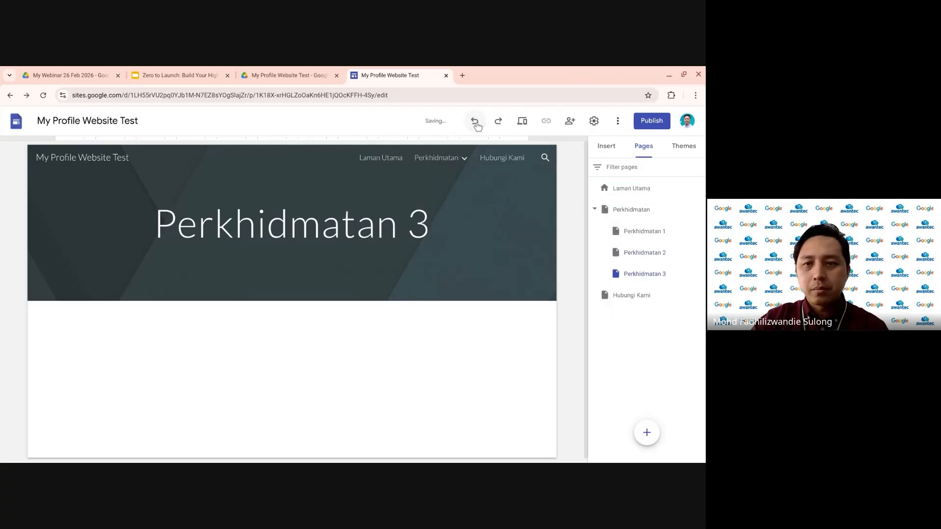
- Hide the Perkhidmatan page together with its subpages from the site navigation
click(700, 209)
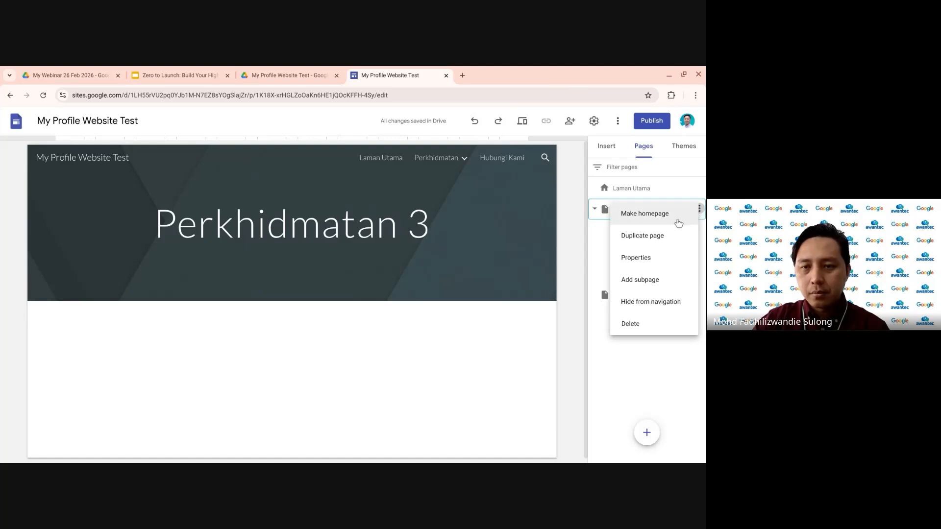
click(674, 299)
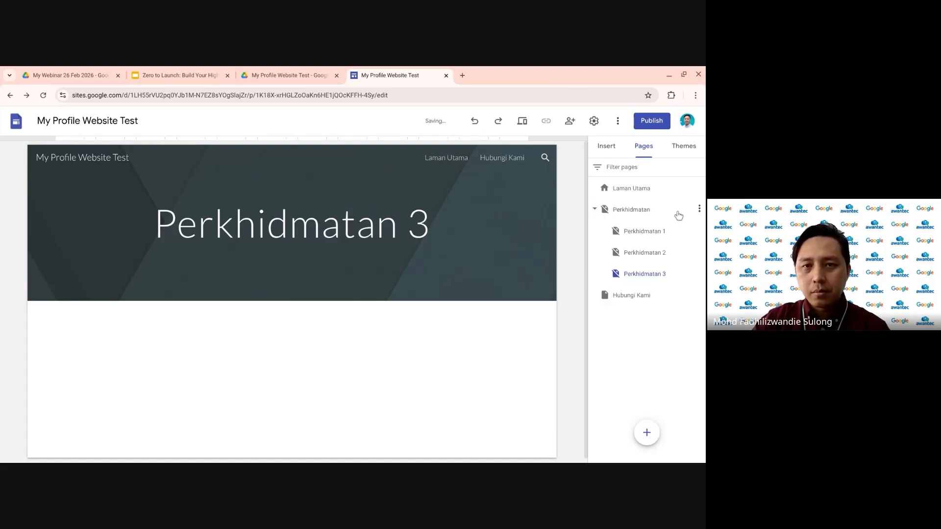
- Show the Perkhidmatan page and its subpages Perkhidmatan 1, Perkhidmatan 2 and Perkhidmatan 3 in the site navigation again
click(700, 209)
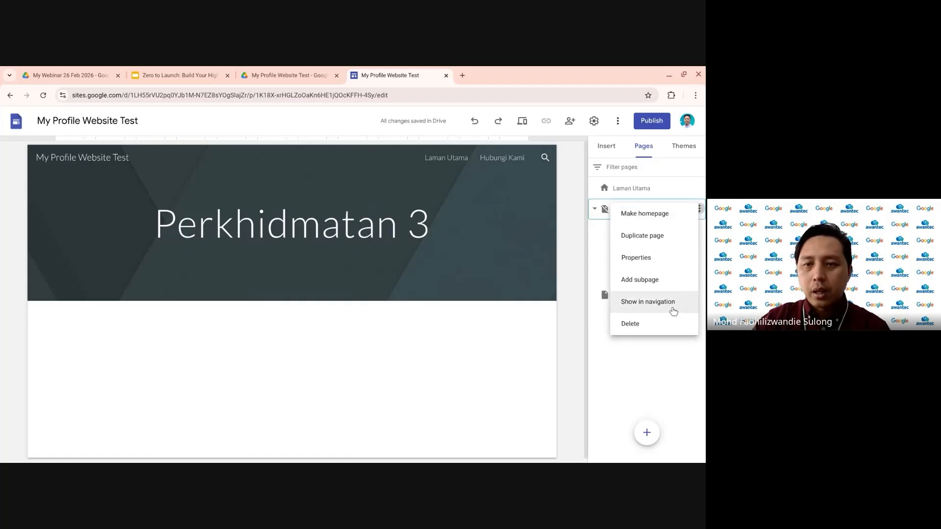
click(674, 307)
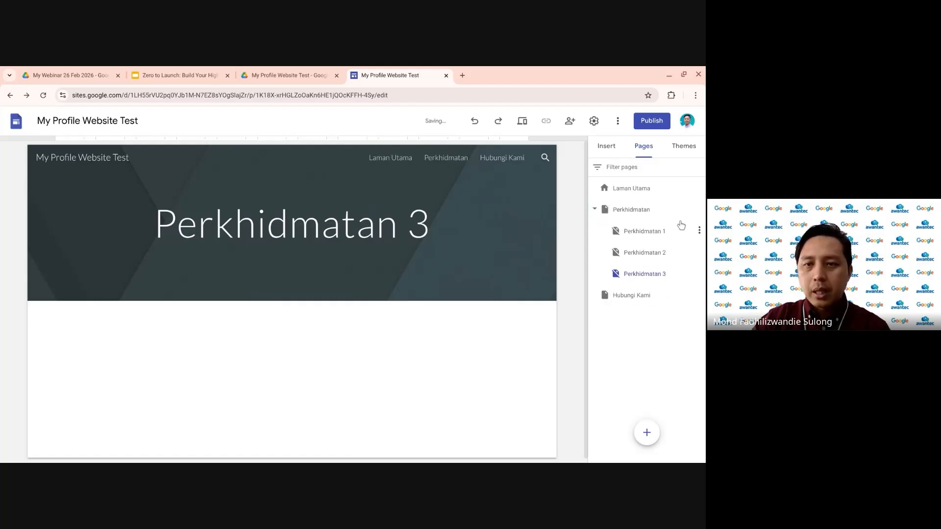
click(698, 232)
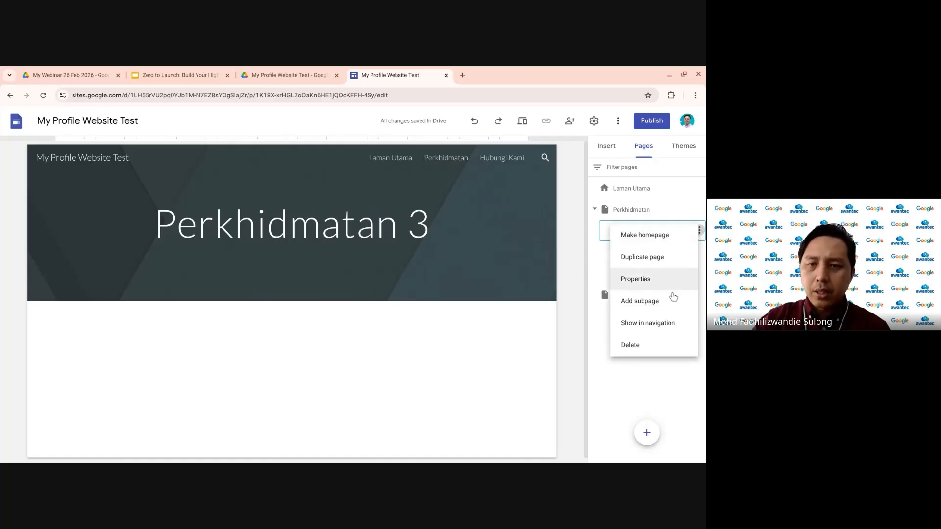
click(700, 252)
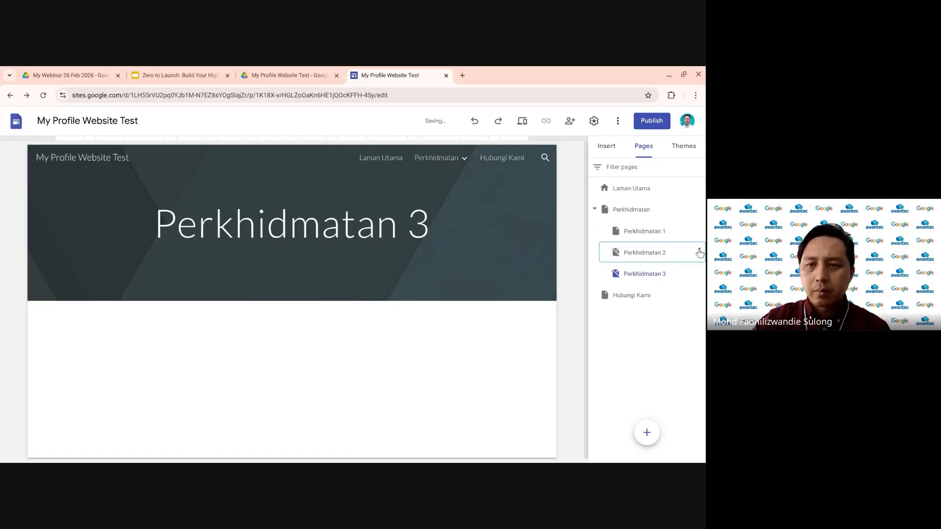
click(654, 343)
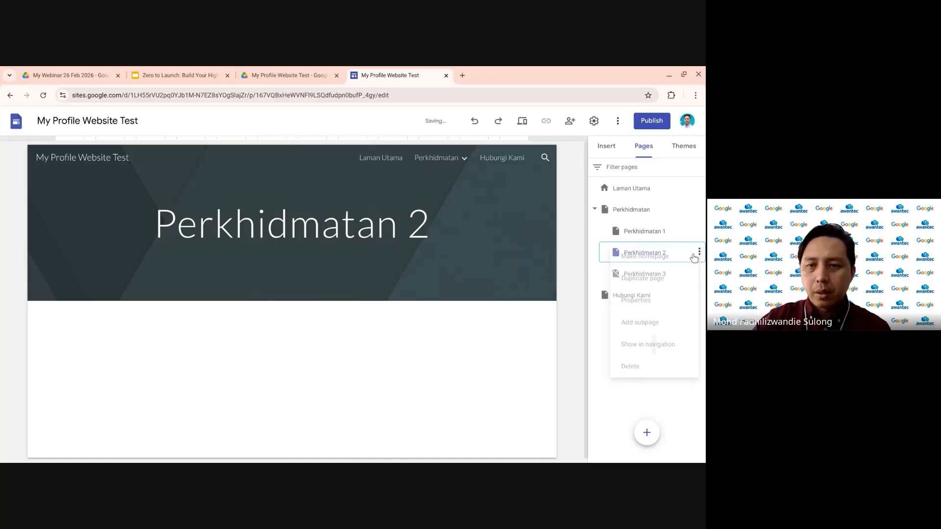
click(700, 275)
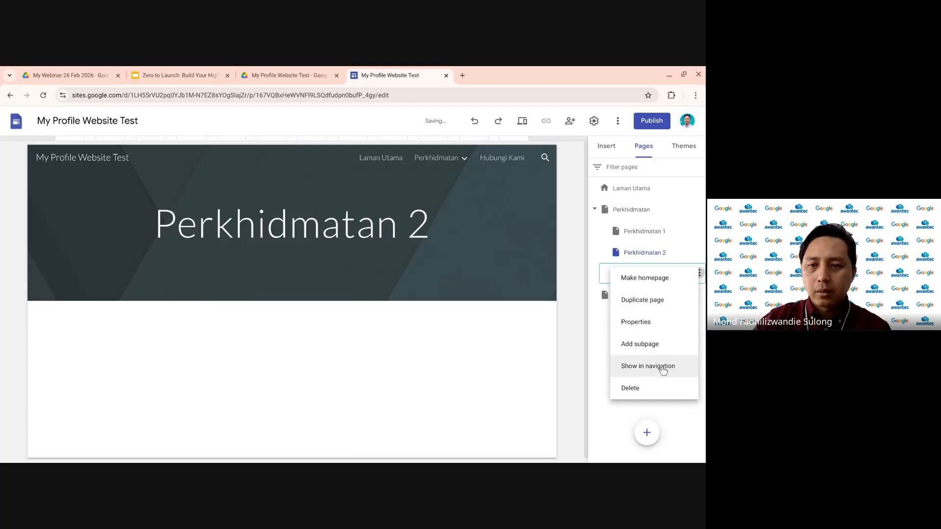
click(665, 366)
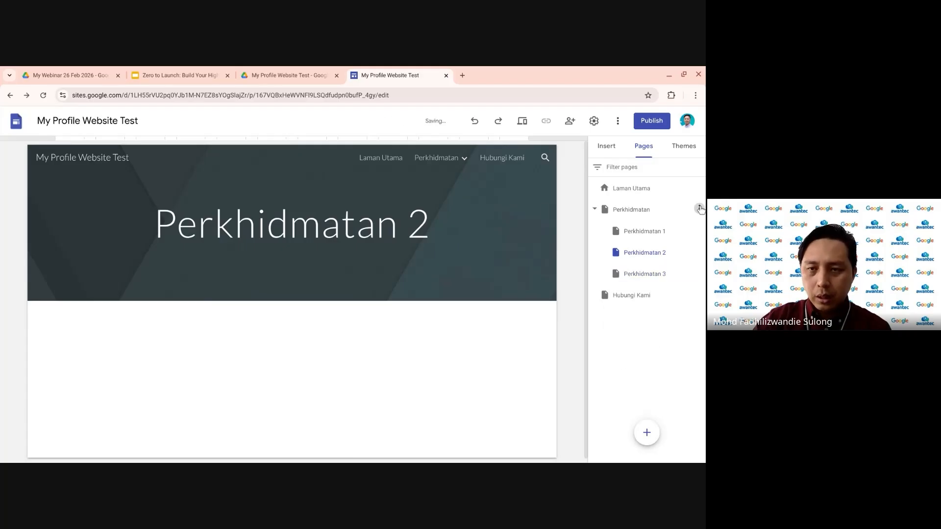
- Check the advanced properties of the Perkhidmatan page and close them without changes
click(699, 210)
click(679, 257)
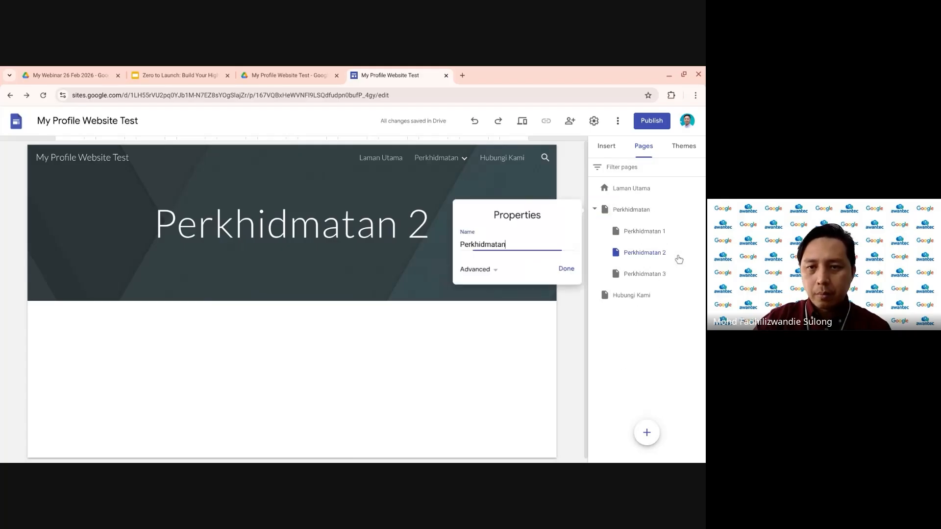
click(490, 270)
click(566, 304)
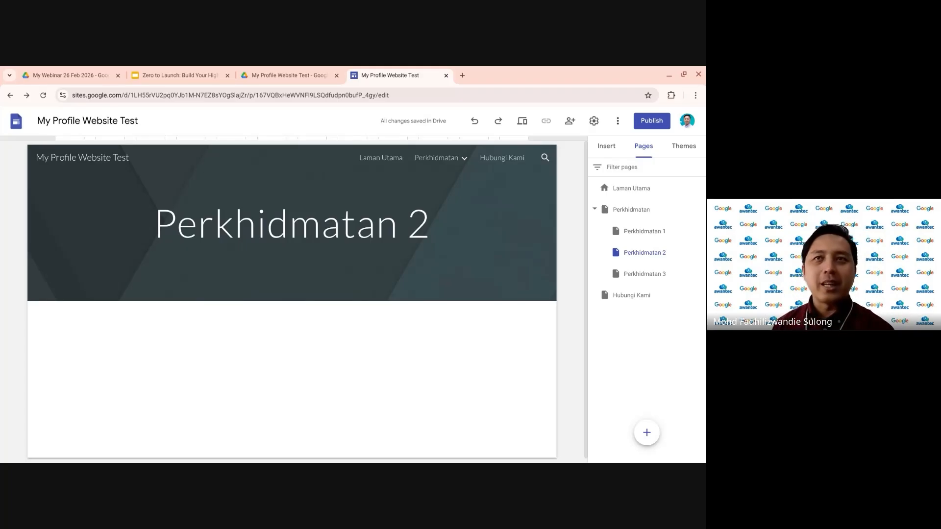
- Go to the Laman Utama page and review the section colour and background image options of the resume text section
click(685, 152)
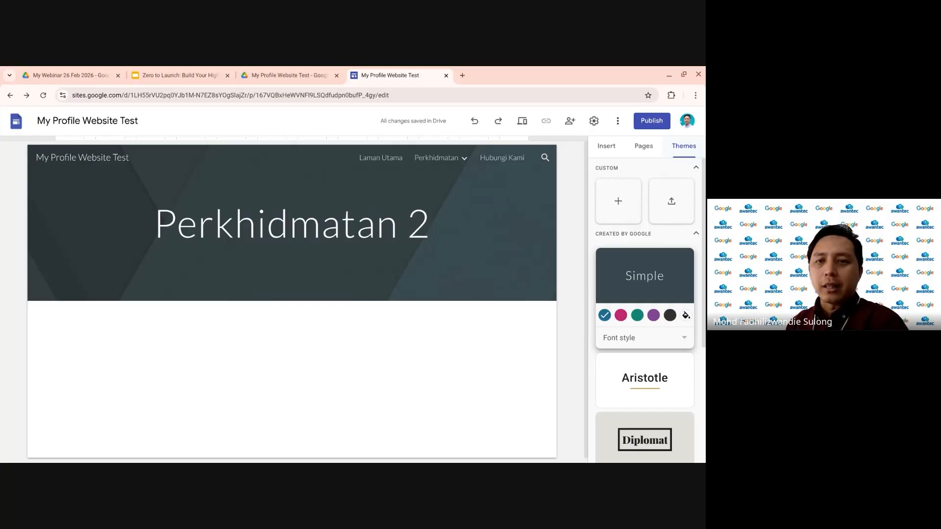
click(382, 158)
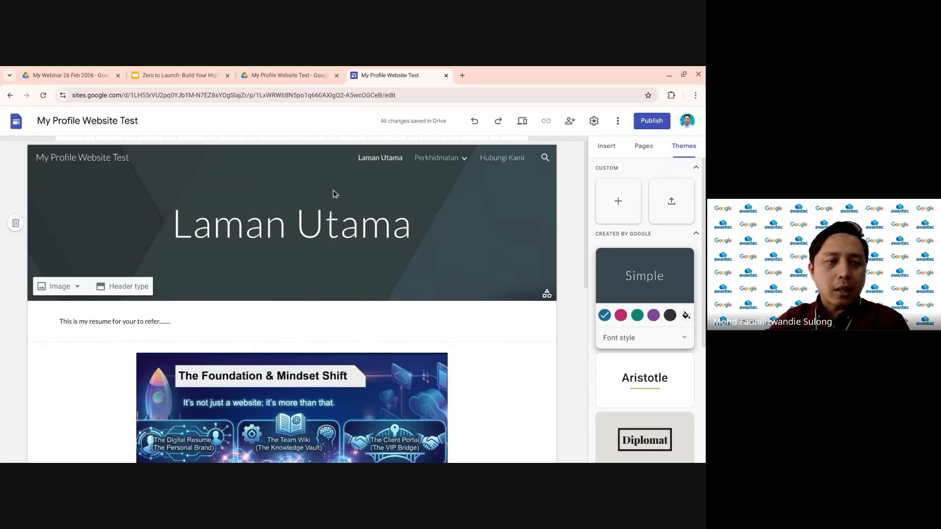
mouse_move(36, 328)
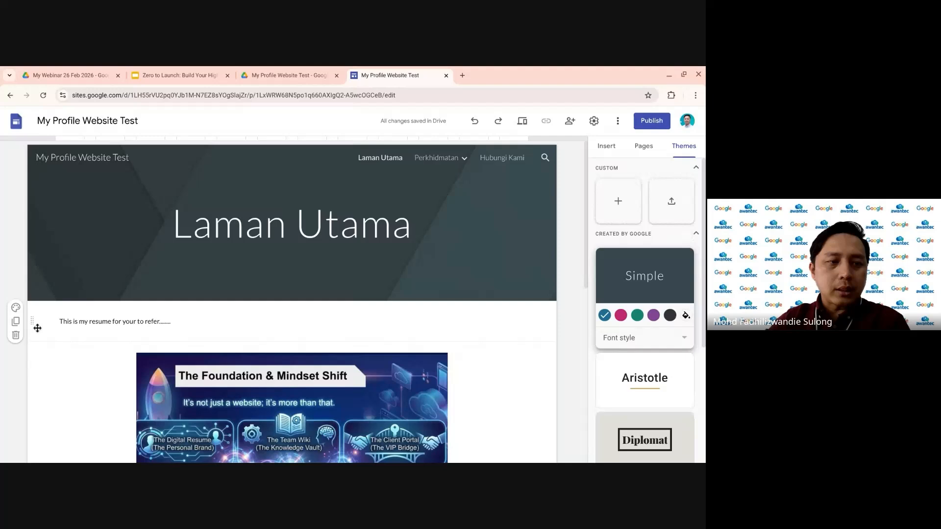
click(16, 309)
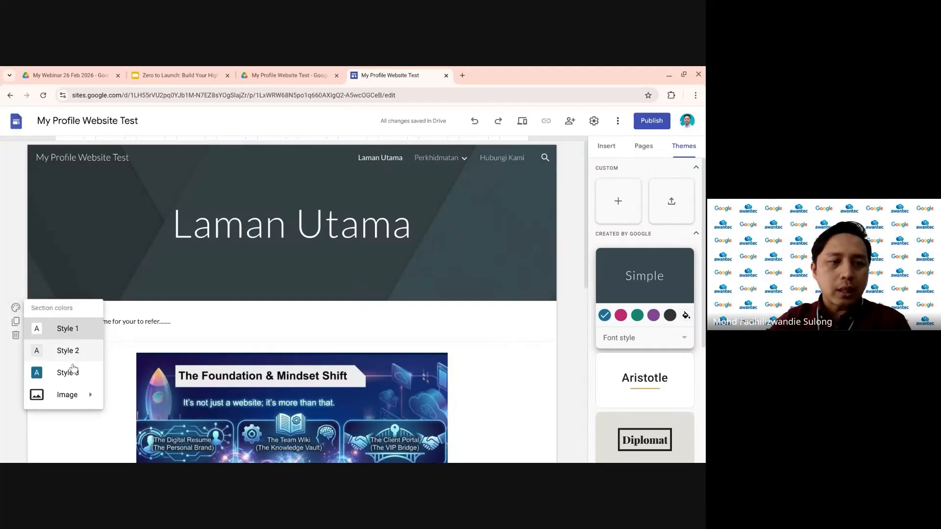
mouse_move(82, 398)
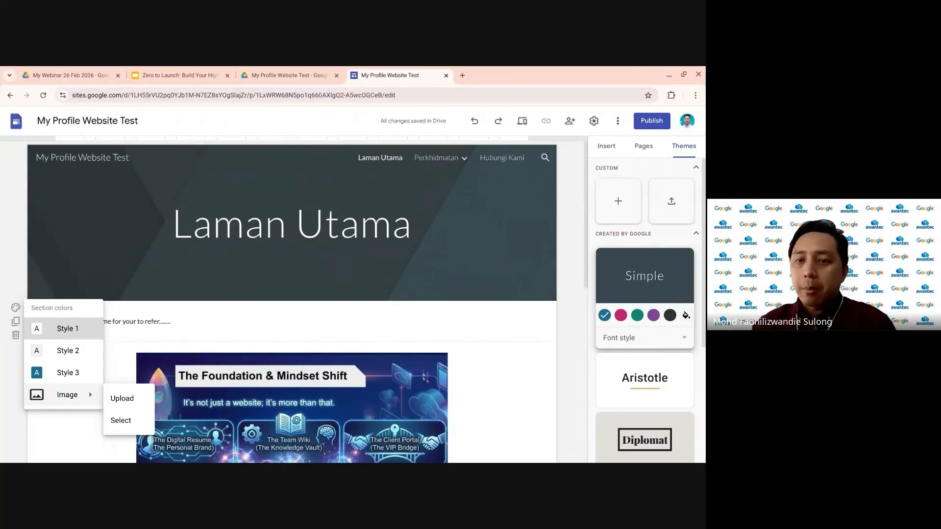
click(570, 242)
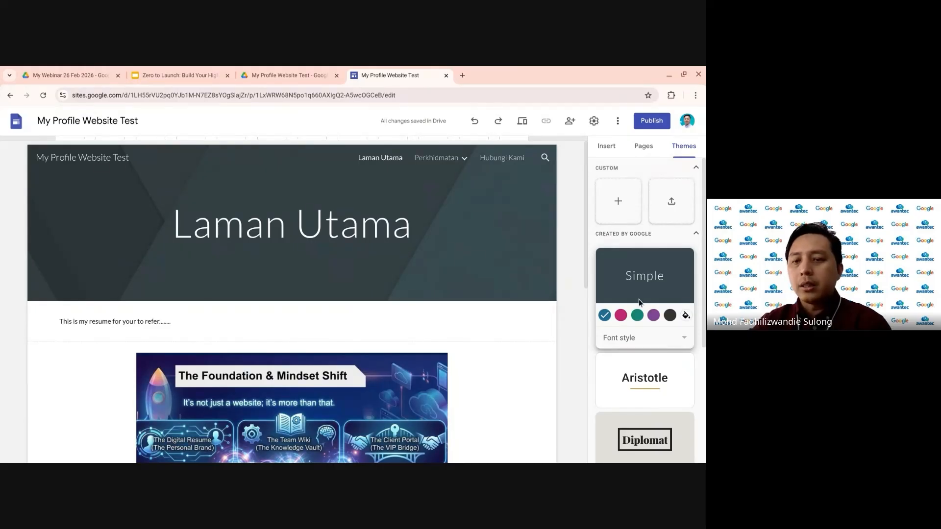
- Try the Impression theme on the site, and apply the Level theme instead
scroll(647, 315, down, 1)
scroll(647, 314, down, 3)
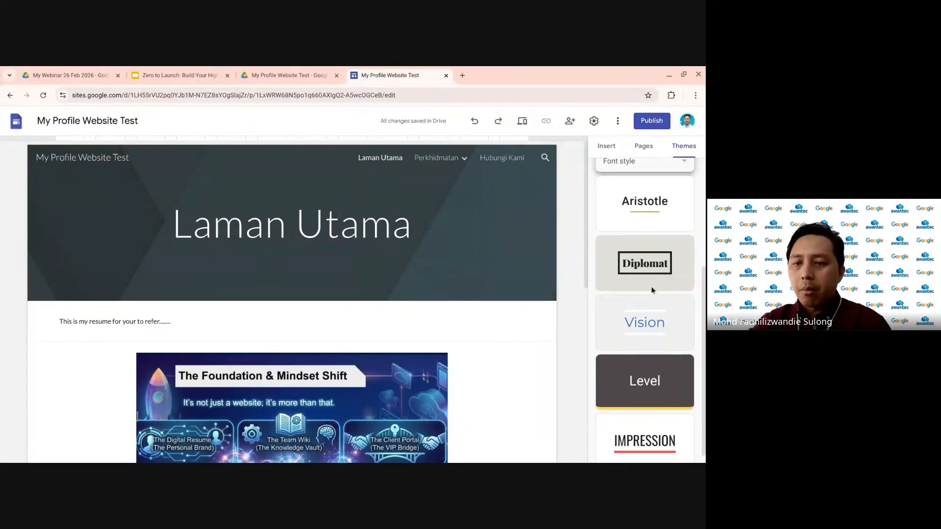
scroll(647, 280, down, 1)
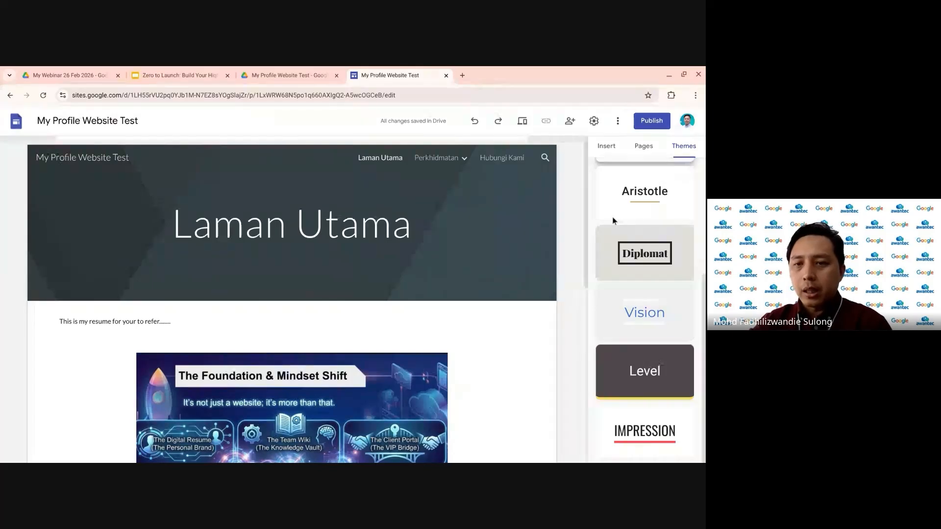
scroll(632, 255, up, 2)
scroll(644, 311, down, 2)
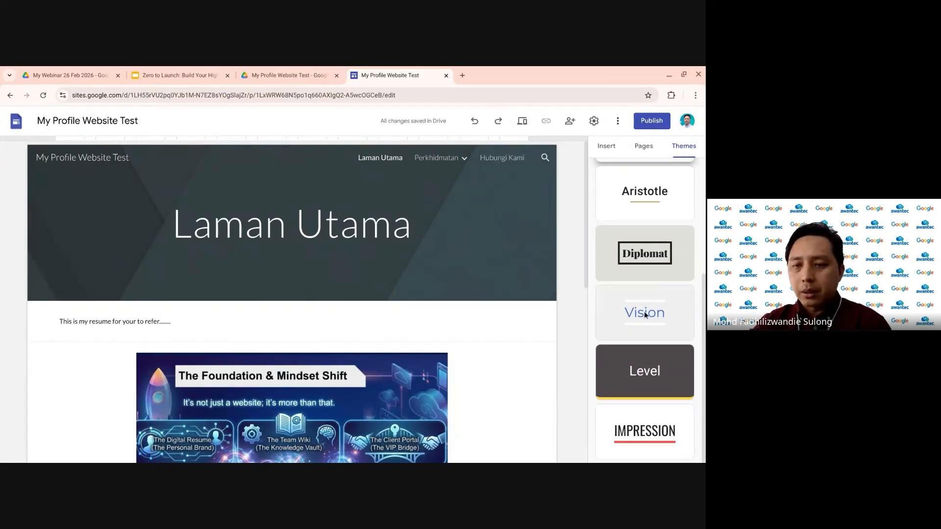
click(647, 437)
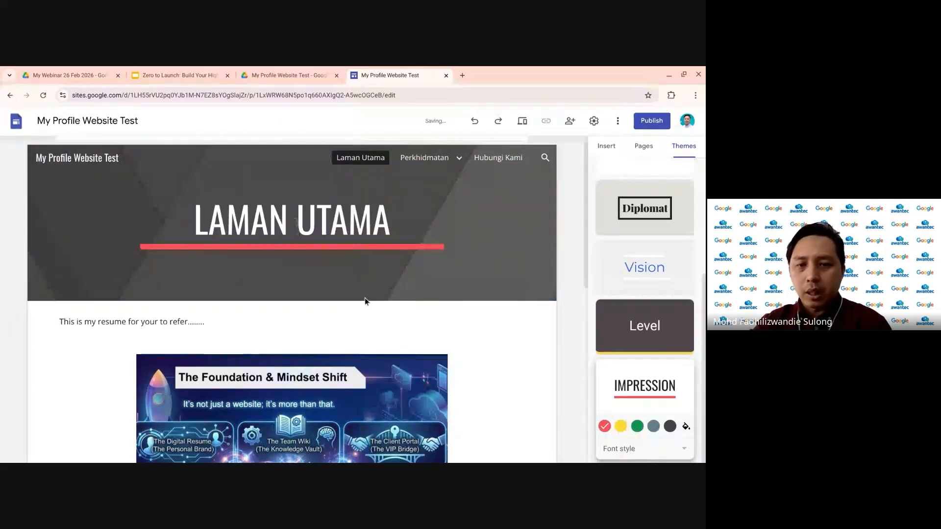
click(656, 343)
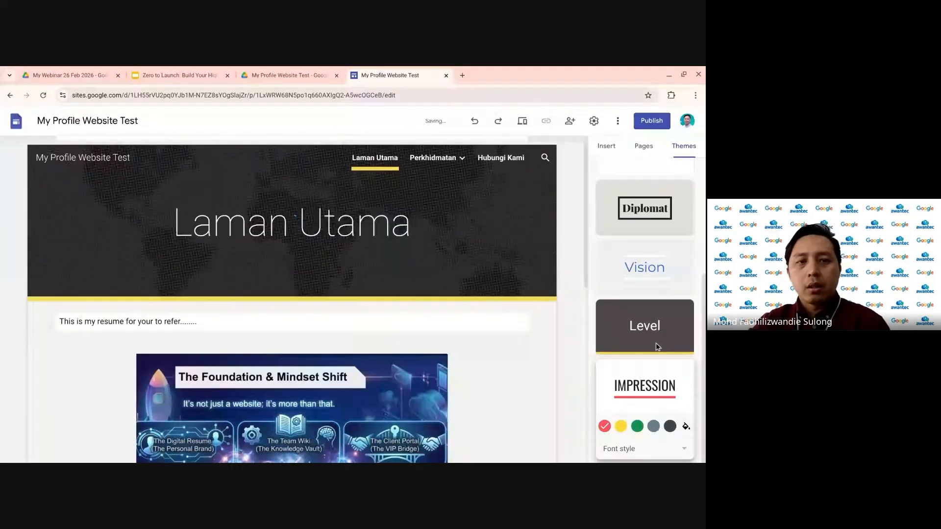
scroll(479, 335, down, 3)
scroll(524, 329, down, 4)
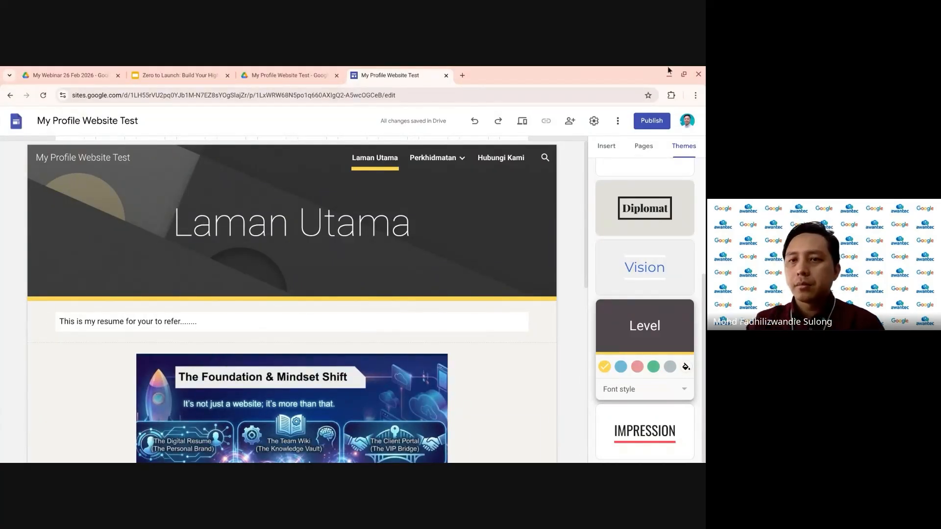
- Examine the options for adding a new page and the page actions available for the existing pages, leaving everything unchanged
click(643, 146)
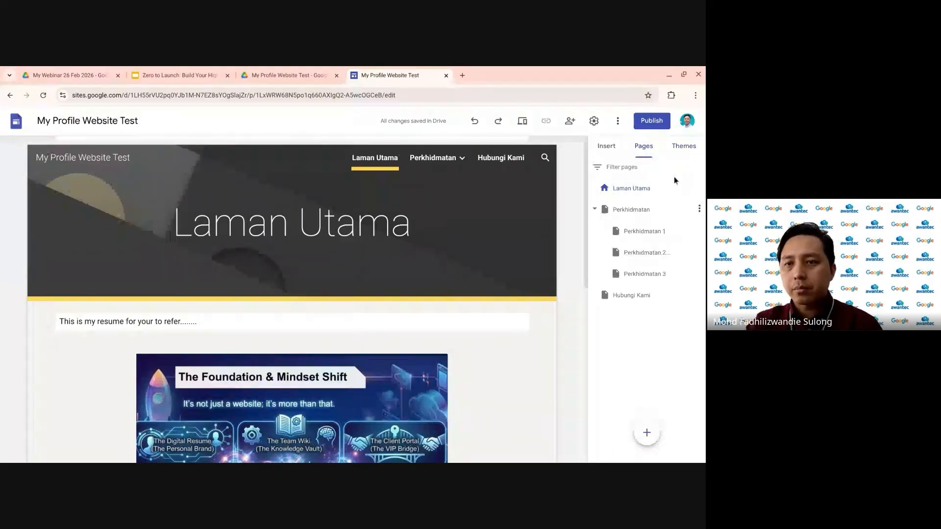
click(652, 438)
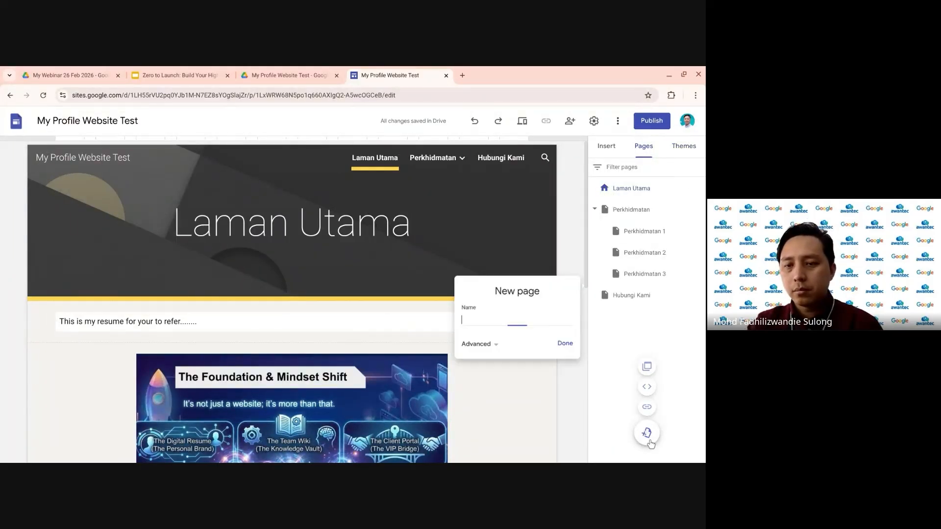
click(656, 442)
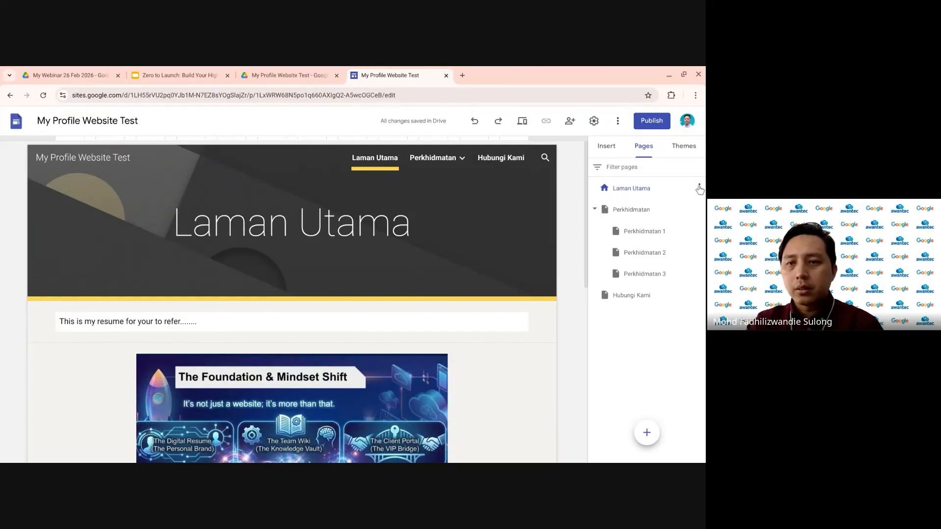
click(699, 188)
click(699, 188)
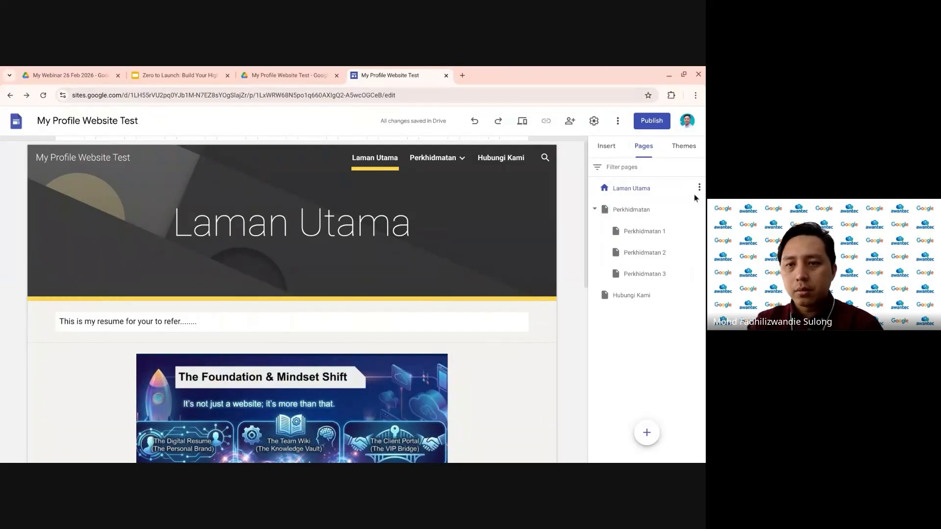
click(698, 231)
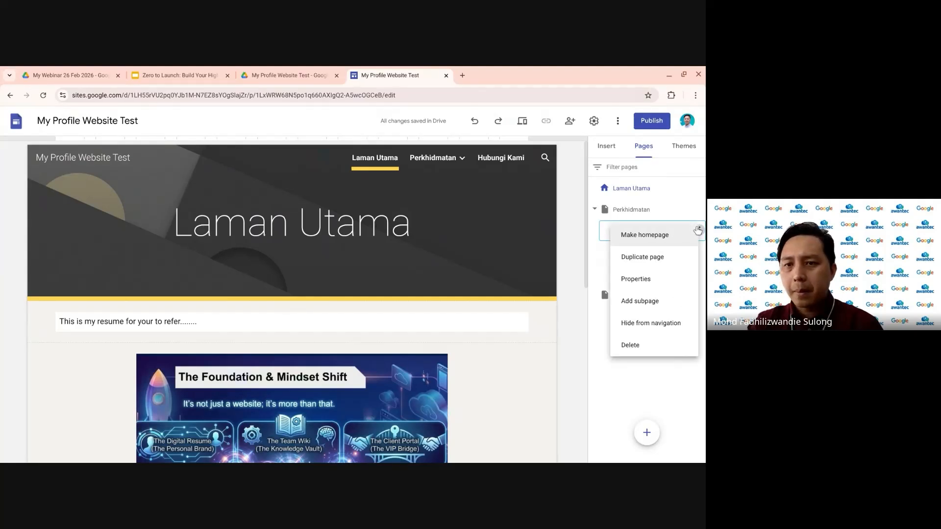
click(670, 399)
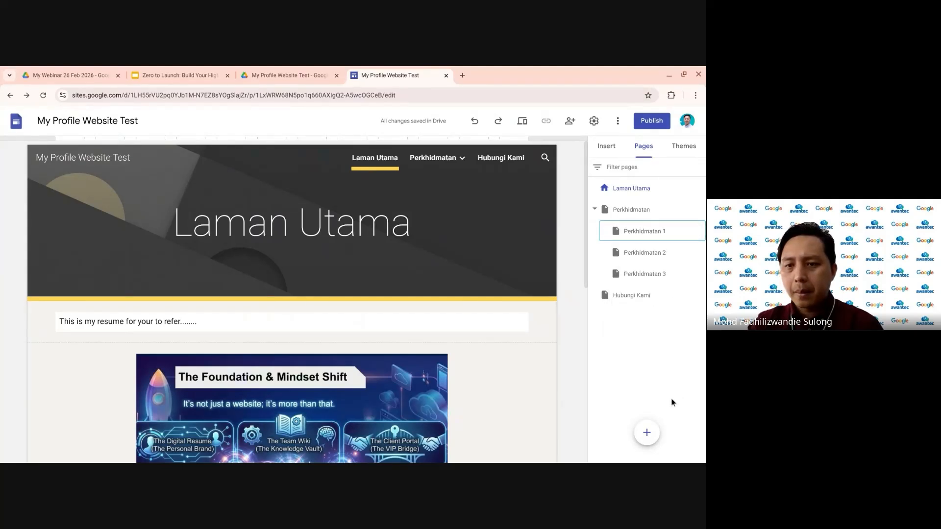
click(641, 442)
click(648, 440)
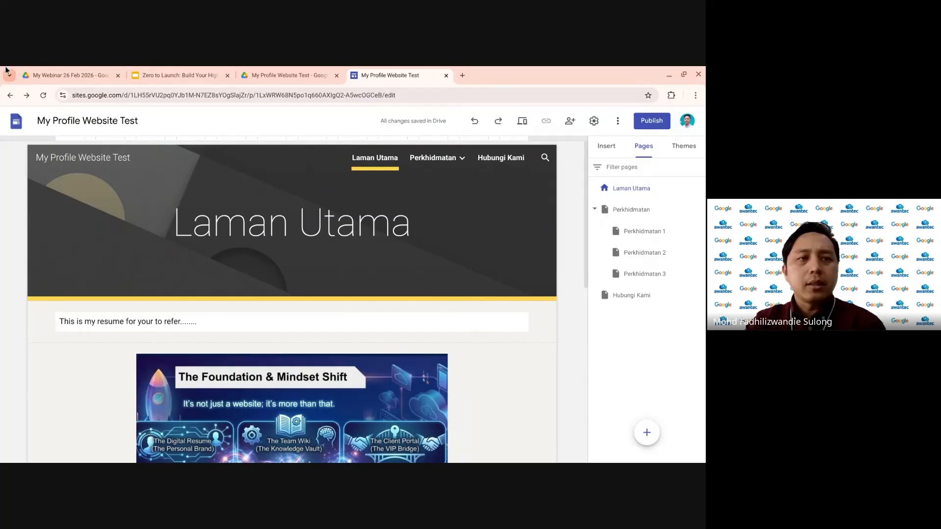
- Try a content block with three image-and-text columns above the resume text on Laman Utama and delete that section
click(311, 326)
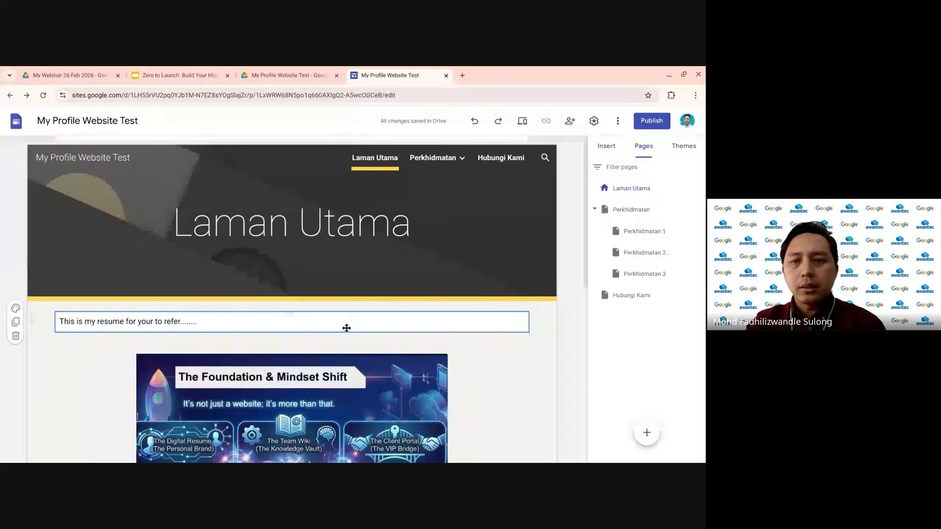
click(607, 146)
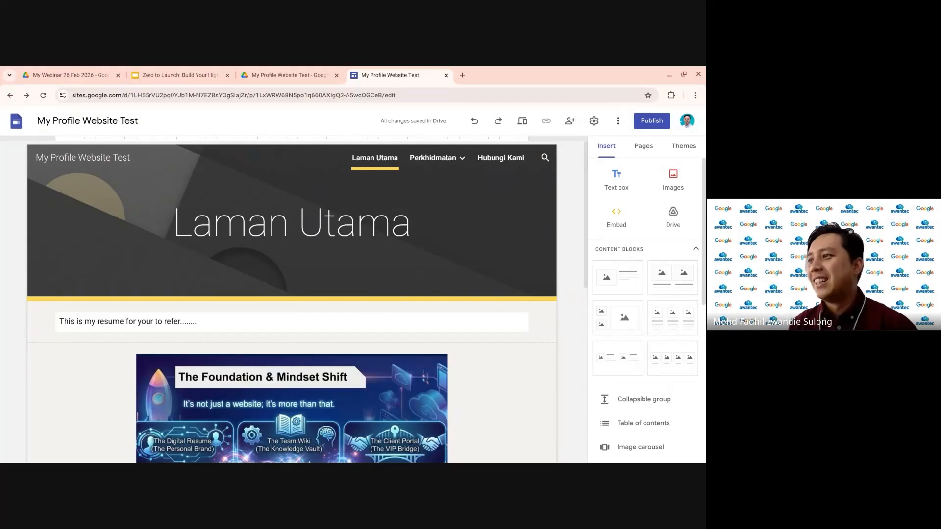
mouse_move(407, 265)
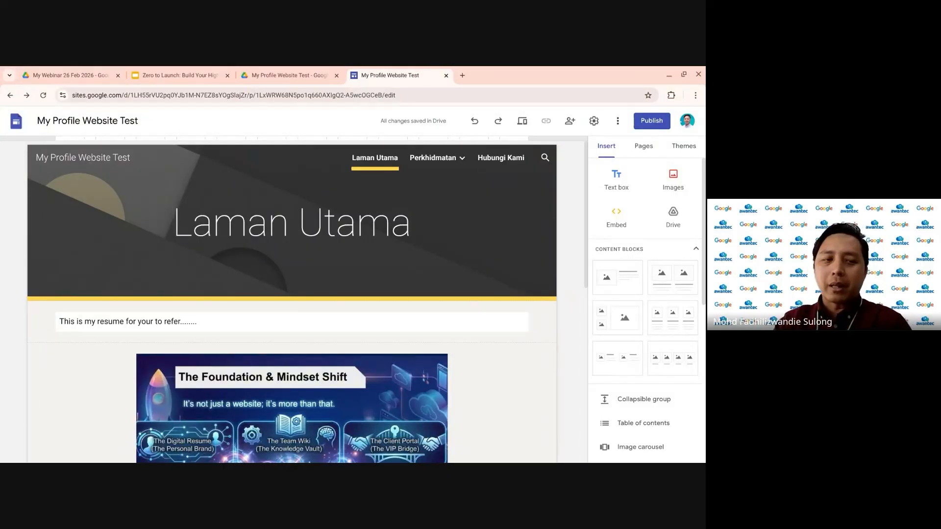
mouse_move(16, 314)
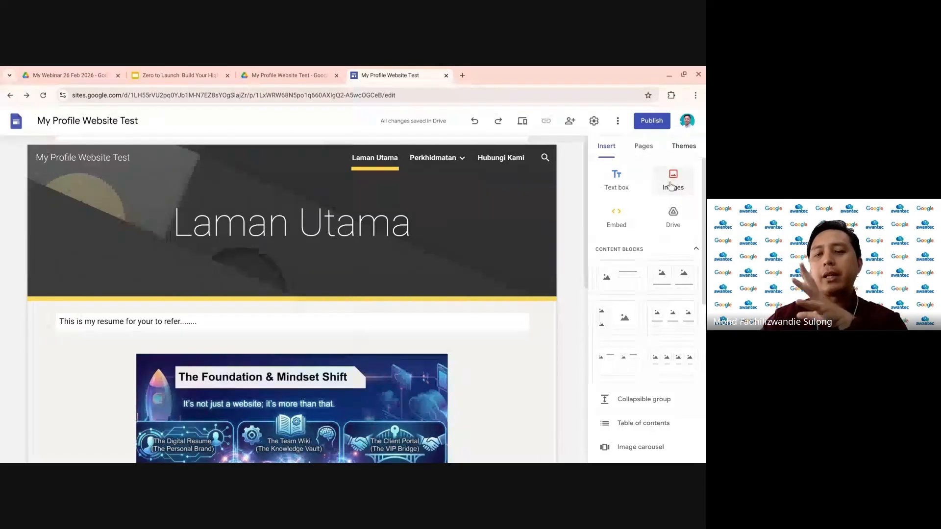
click(677, 328)
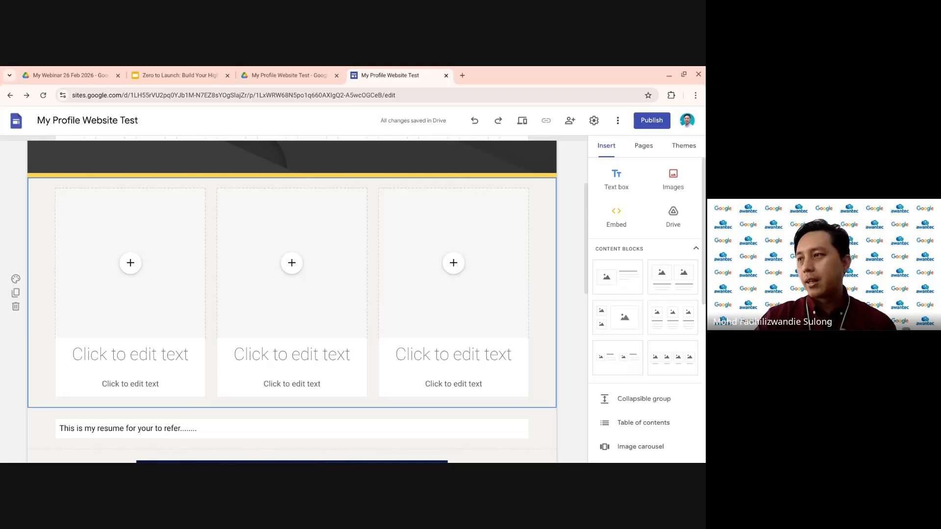
click(16, 307)
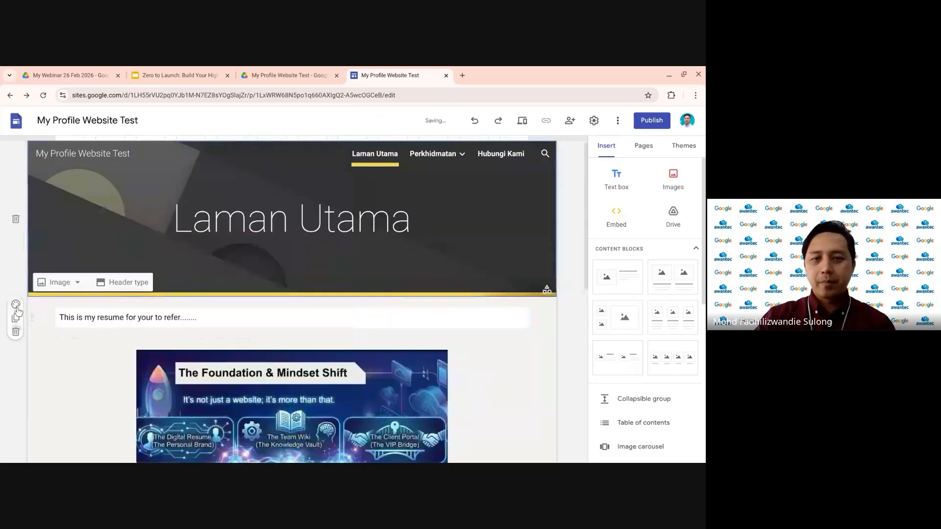
scroll(544, 311, down, 3)
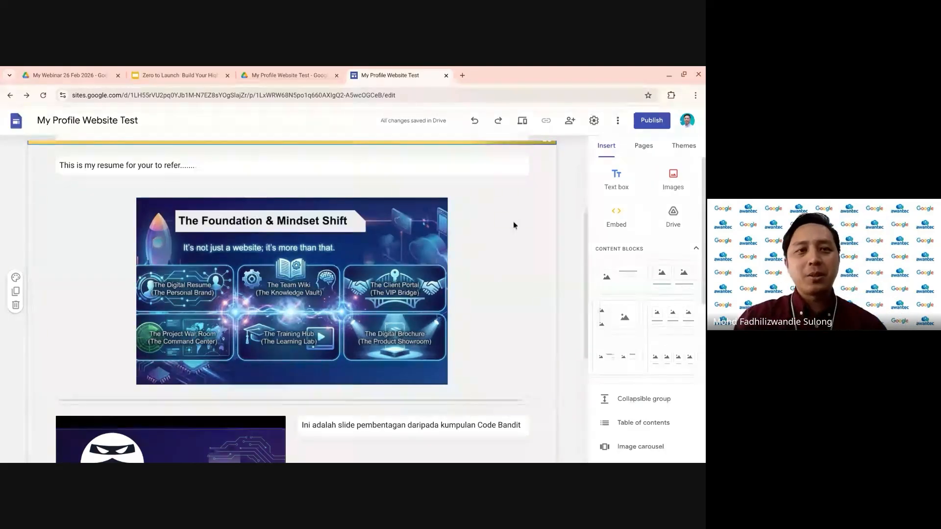
- Switch to the "Zero to Launch" presentation in Google Slides and start its slideshow from The Deep-Dive Playground slide
click(197, 75)
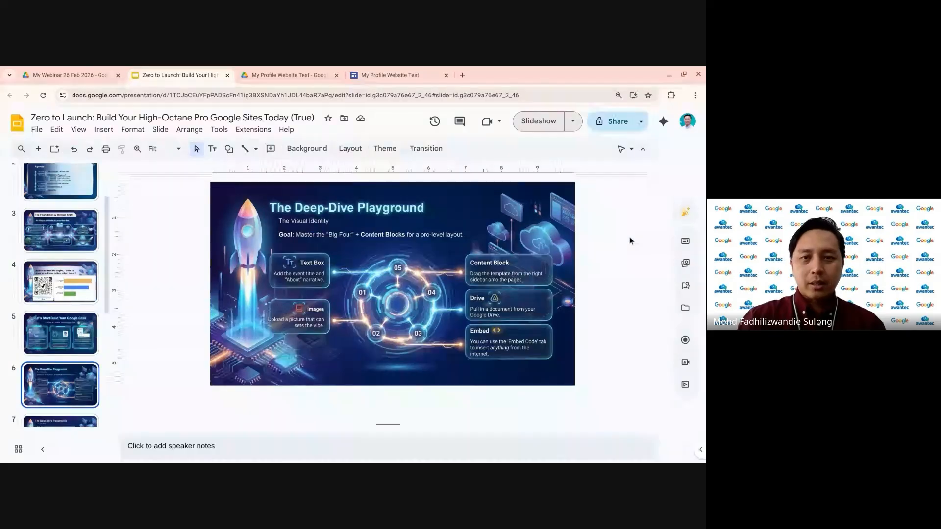
click(537, 122)
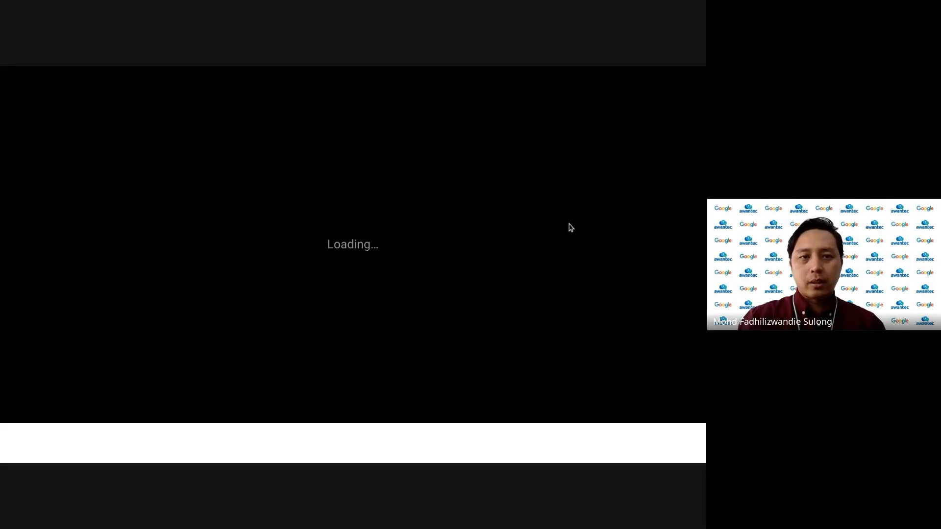
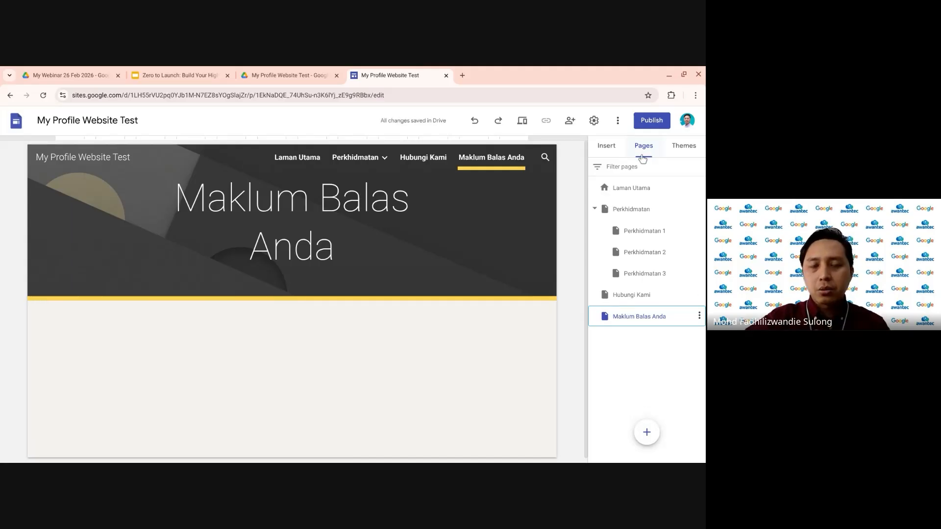
- Insert the Readiness Check Session form on the Maklum Balas Anda page of the Google Sites website and widen it to the full content width
click(608, 146)
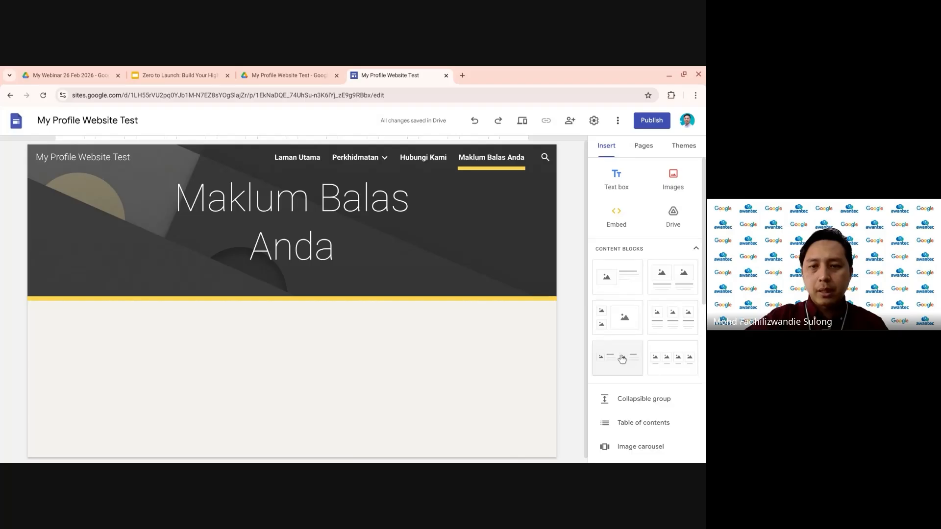
scroll(644, 356, down, 5)
scroll(597, 175, up, 5)
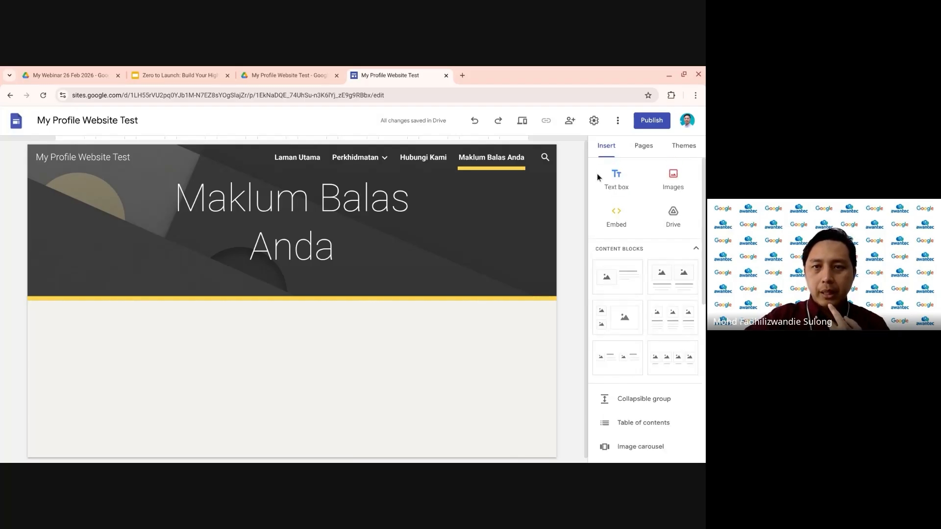
scroll(640, 284, down, 2)
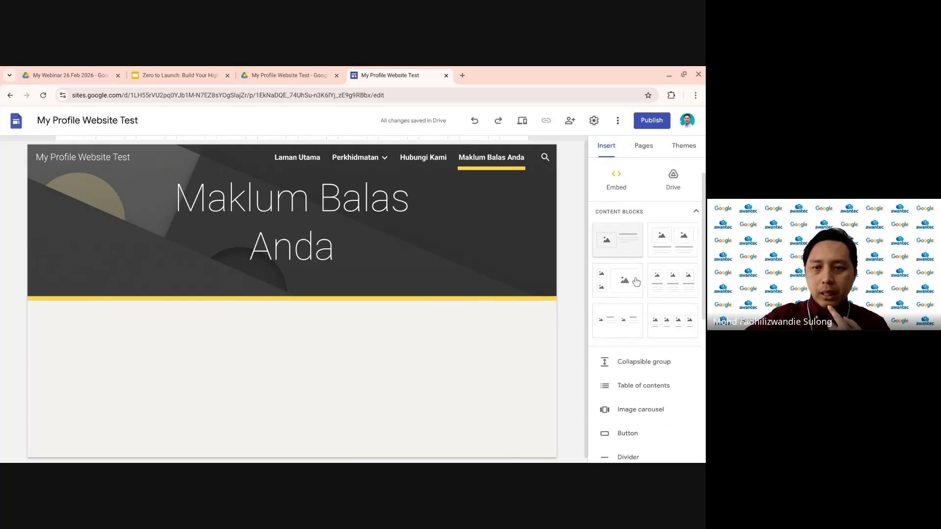
scroll(642, 290, down, 4)
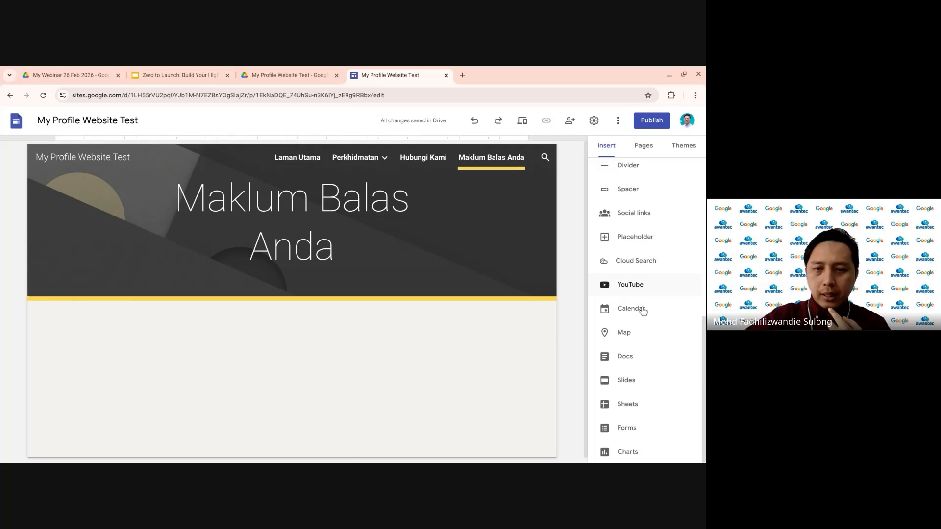
click(650, 431)
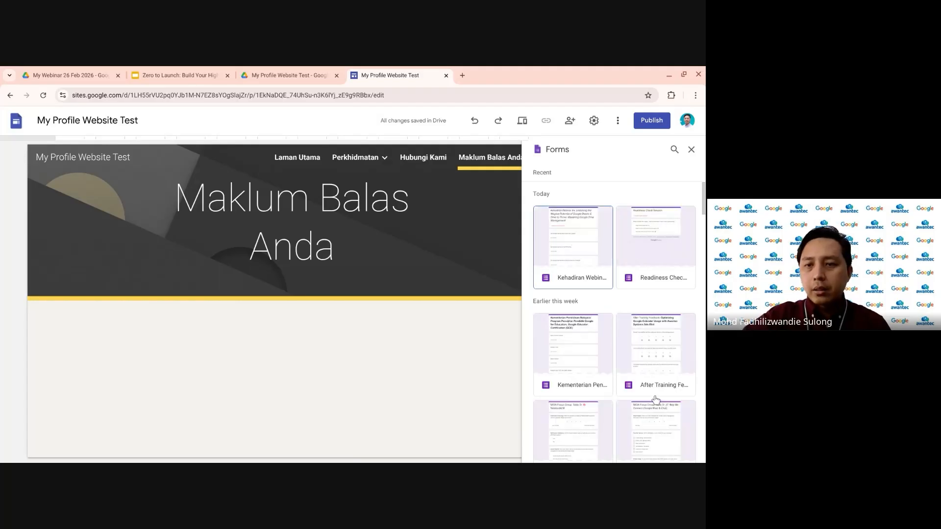
click(665, 252)
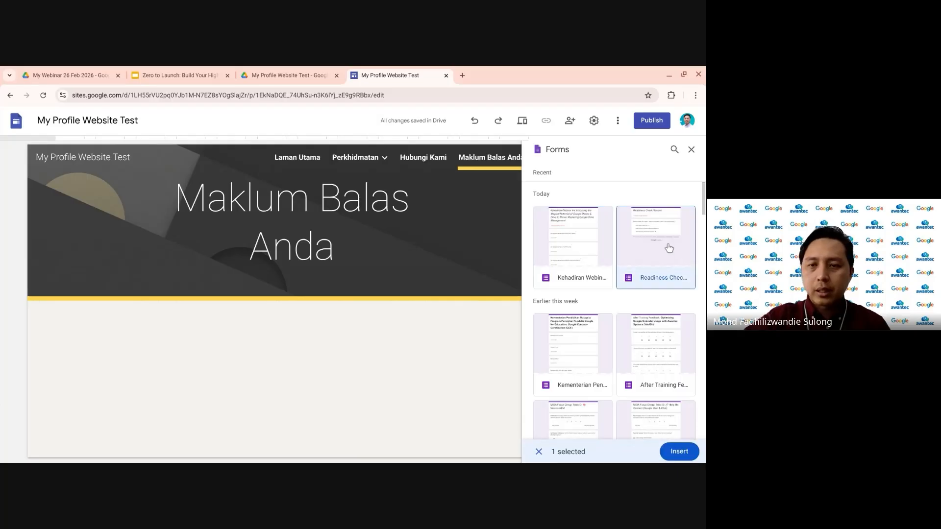
click(680, 452)
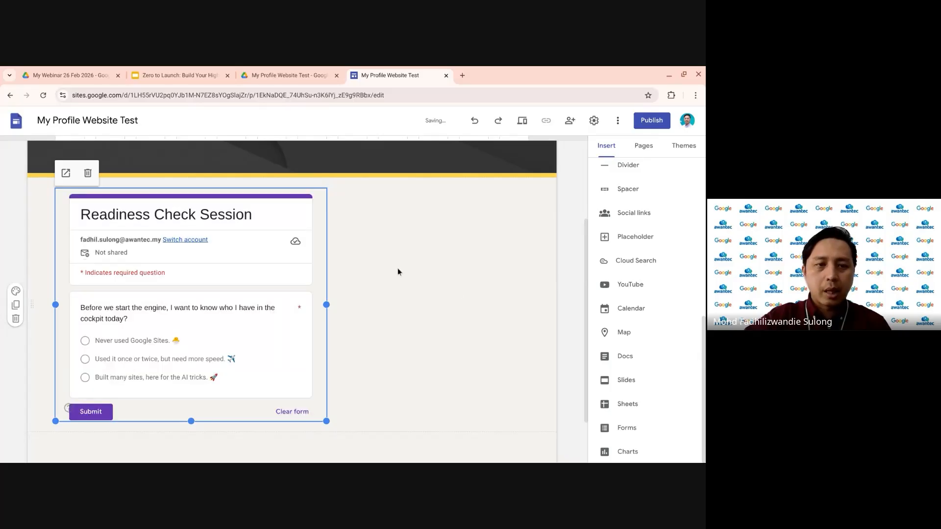
drag(327, 305, 554, 300)
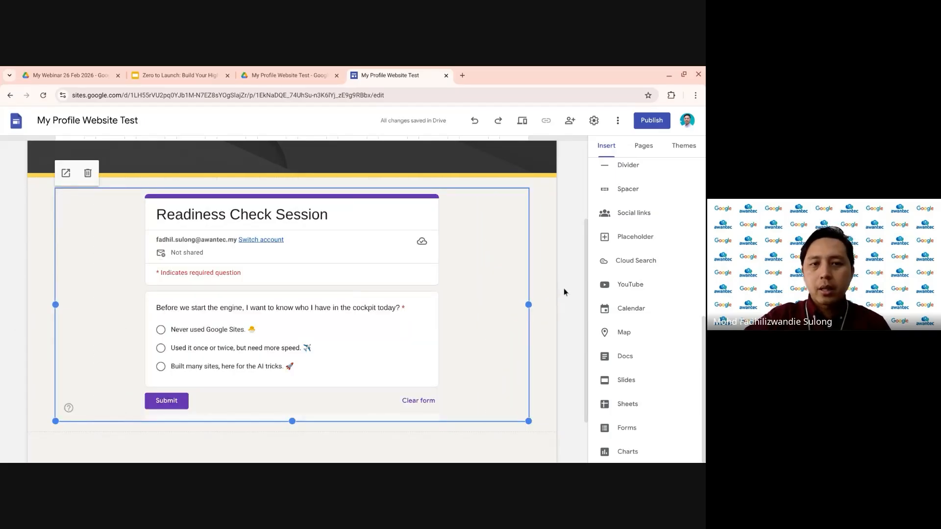
click(567, 287)
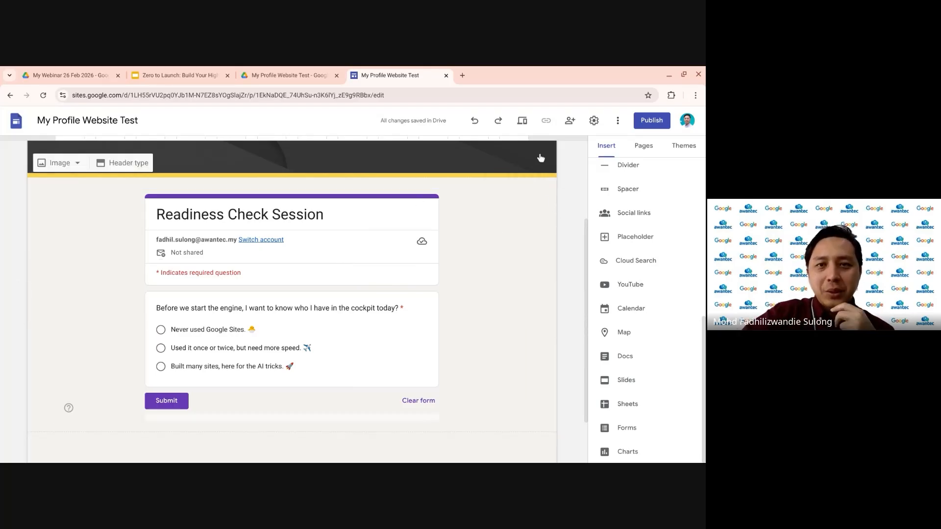
- Preview the Maklum Balas Anda page with its embedded form down to the submit area and exit the preview
click(523, 122)
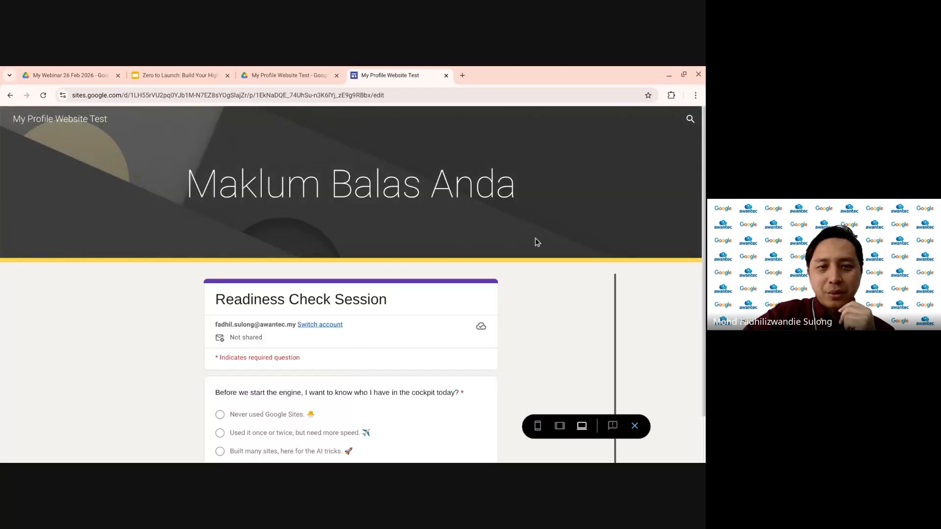
scroll(539, 304, down, 1)
scroll(552, 314, down, 1)
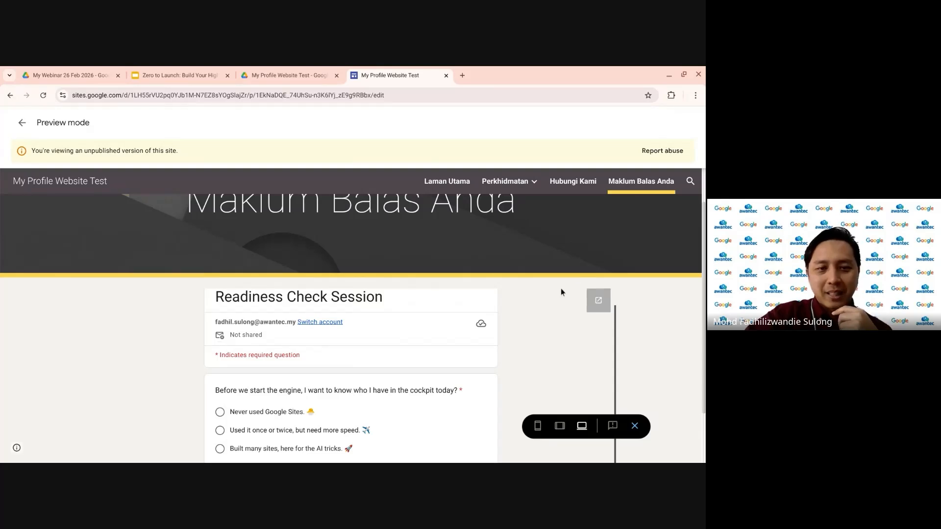
scroll(539, 304, down, 1)
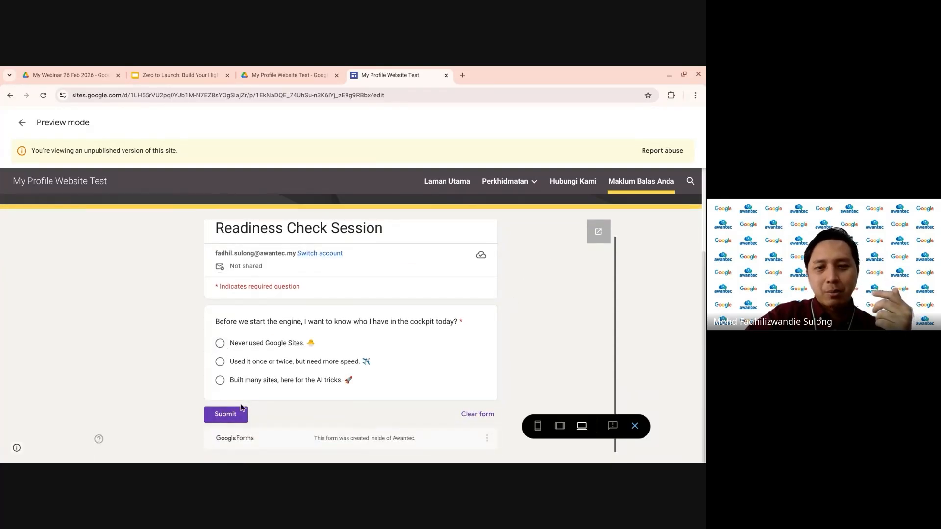
click(634, 426)
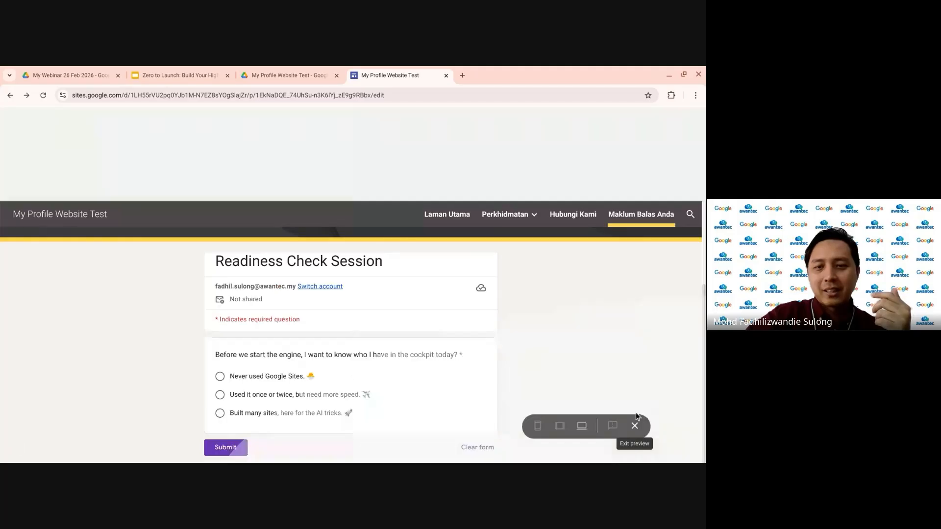
- Start a new button for the Maklum Balas Anda page and name it "Your Readiness"
scroll(515, 328, down, 4)
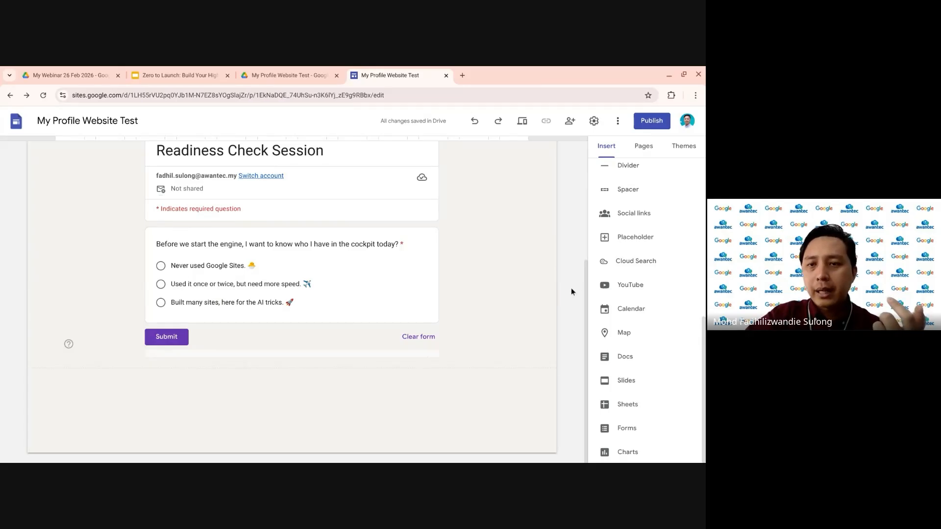
scroll(572, 292, up, 1)
scroll(649, 267, up, 2)
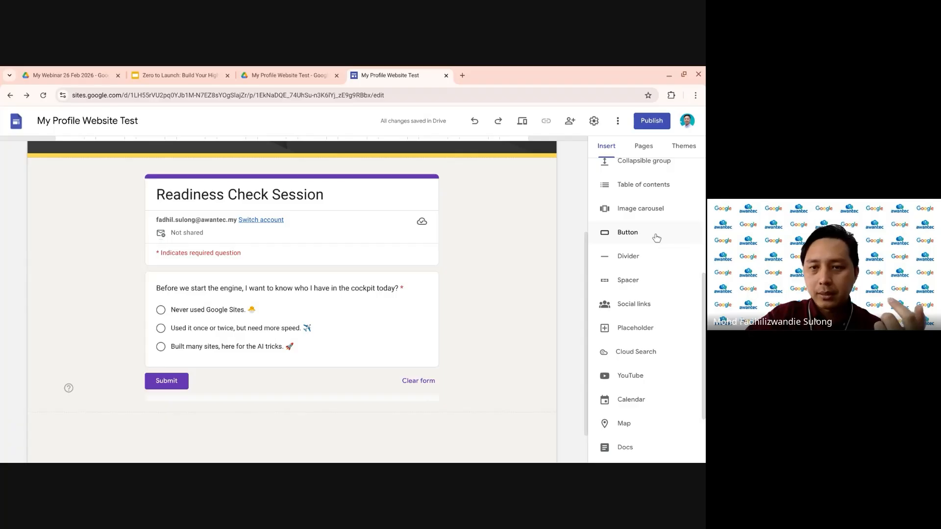
click(656, 238)
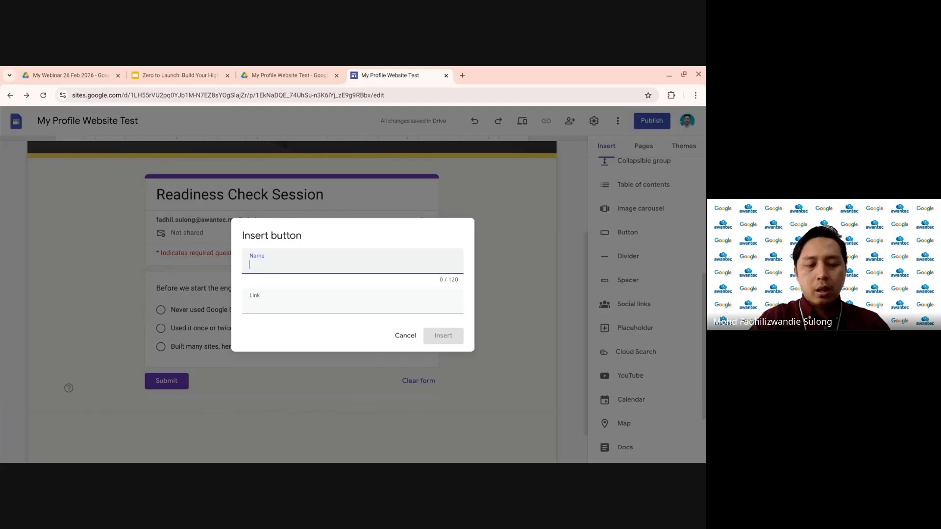
text(Send)
key(BackSpace)
key(BackSpace)
key(BackSpace)
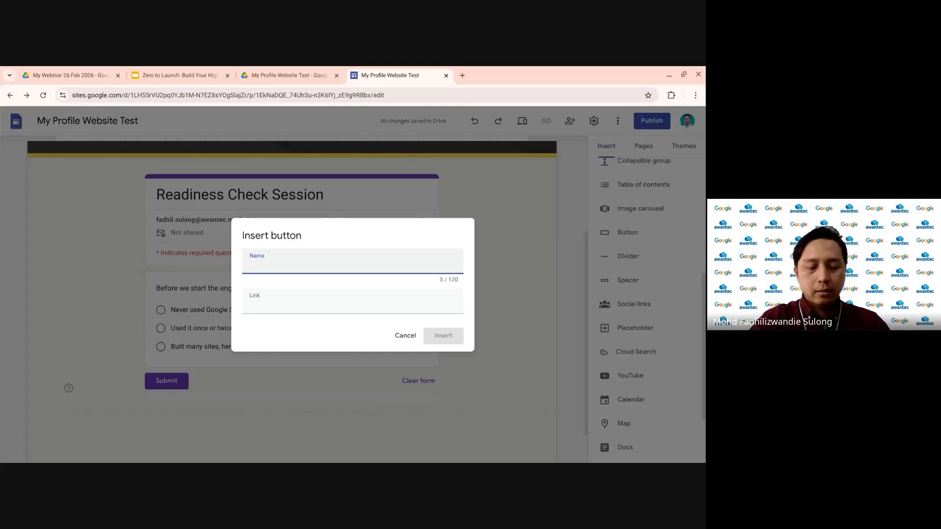
text(You)
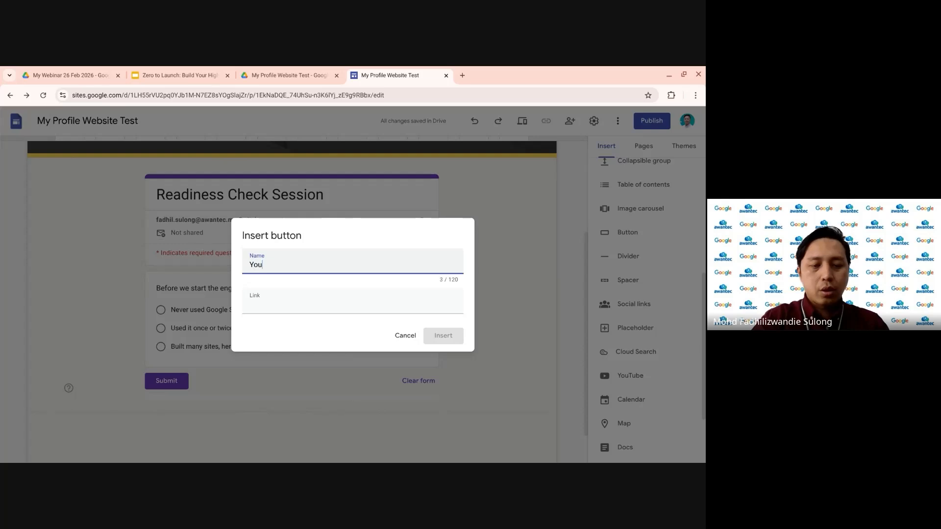
text(r Readiness)
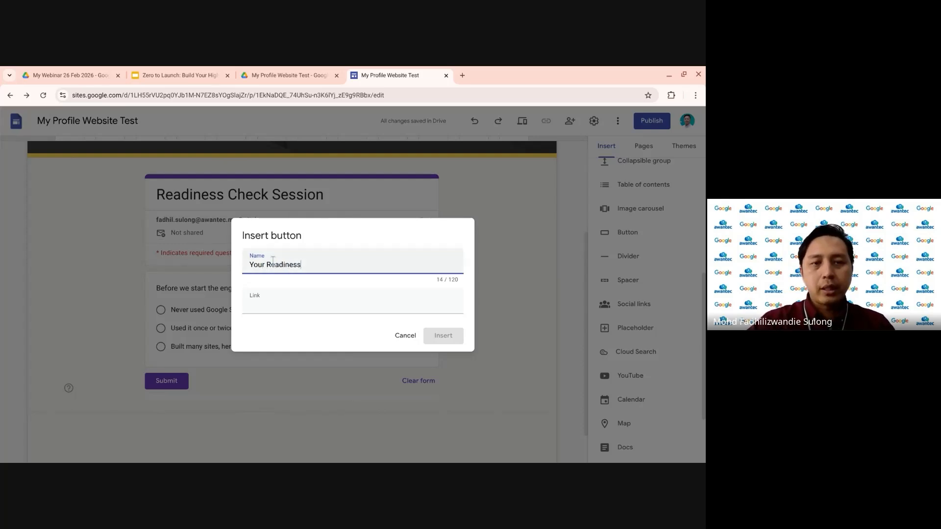
click(311, 304)
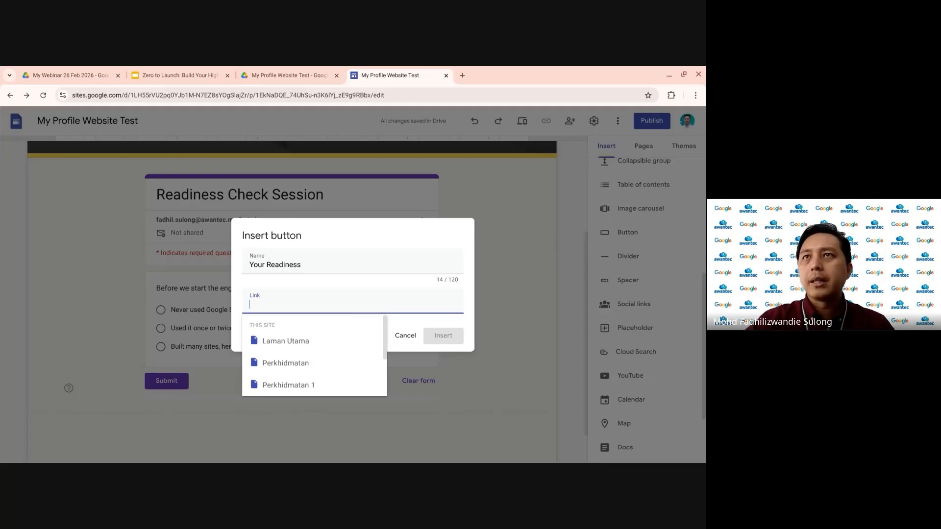
key(alt+Tab)
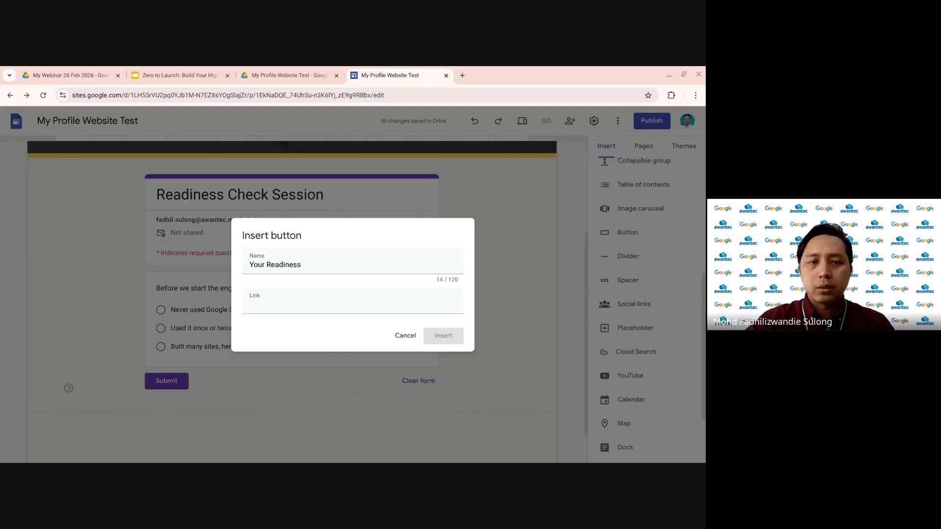
click(300, 309)
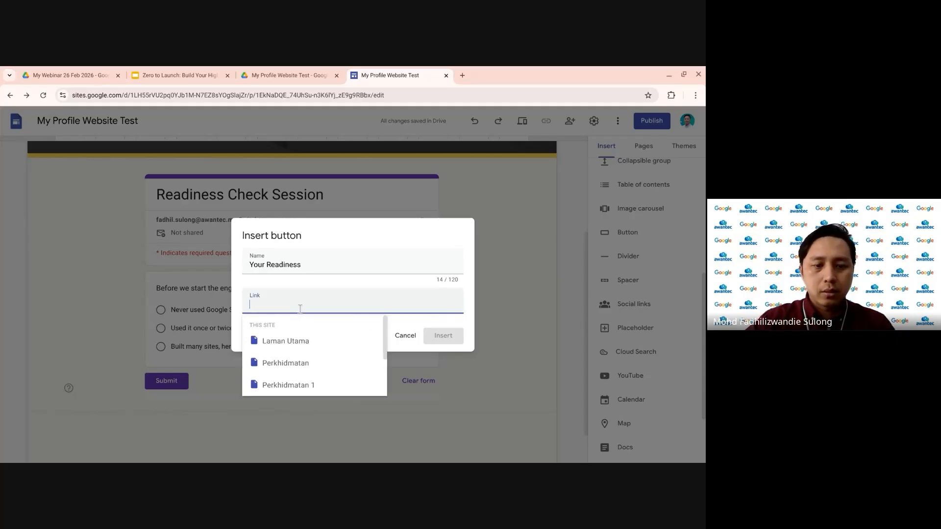
text(https://forms.gle/Qvt7MWH2oodzMpoa8)
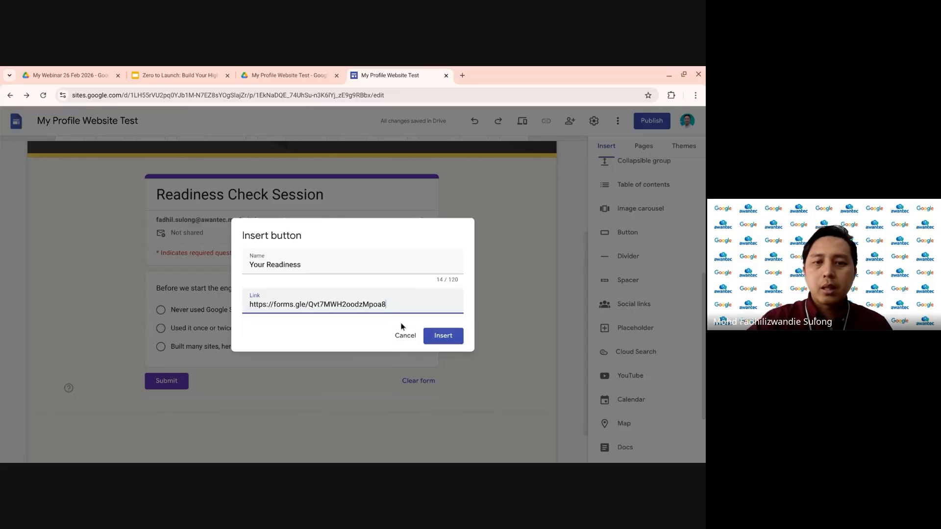
click(440, 336)
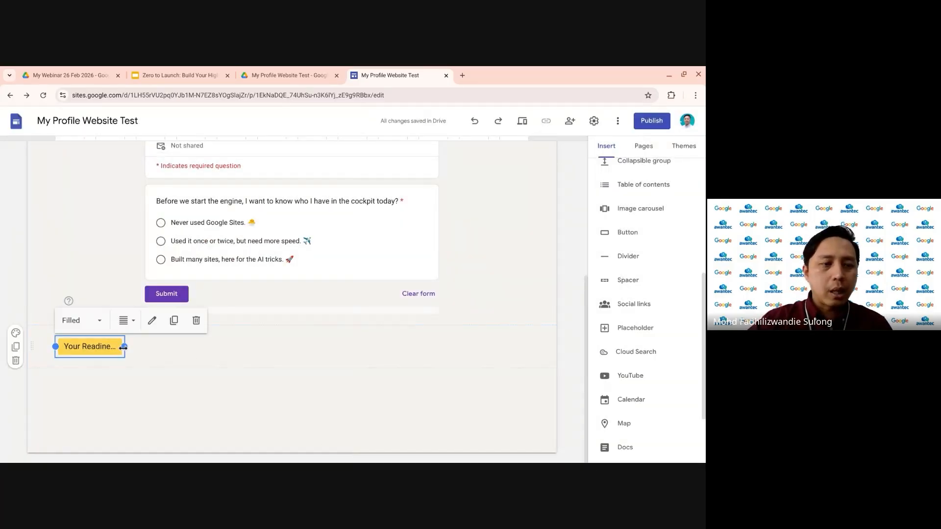
drag(123, 347, 203, 346)
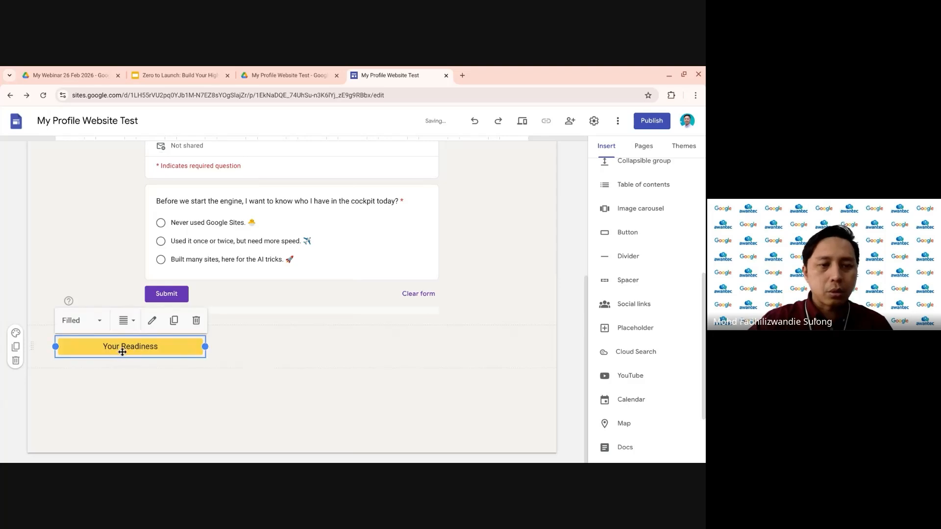
- Centre the Your Readiness button horizontally below the embedded form
drag(122, 351, 314, 352)
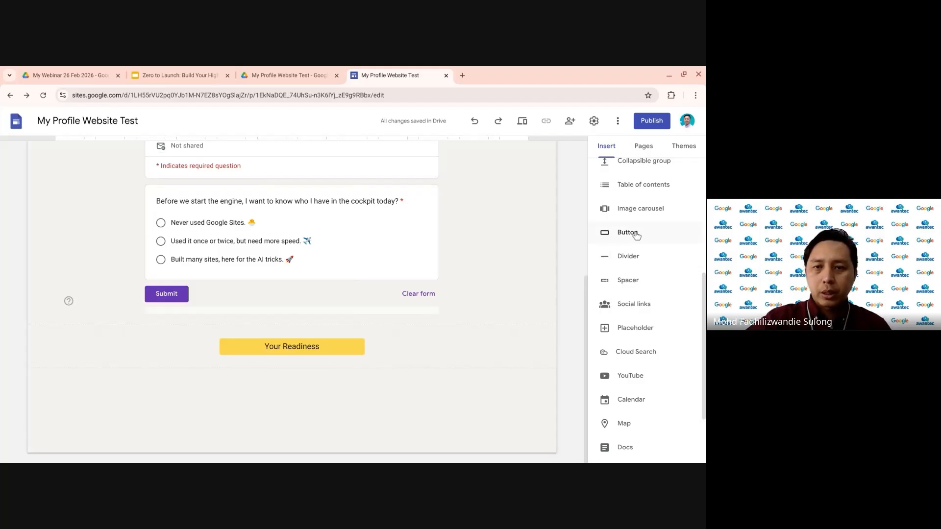
click(635, 234)
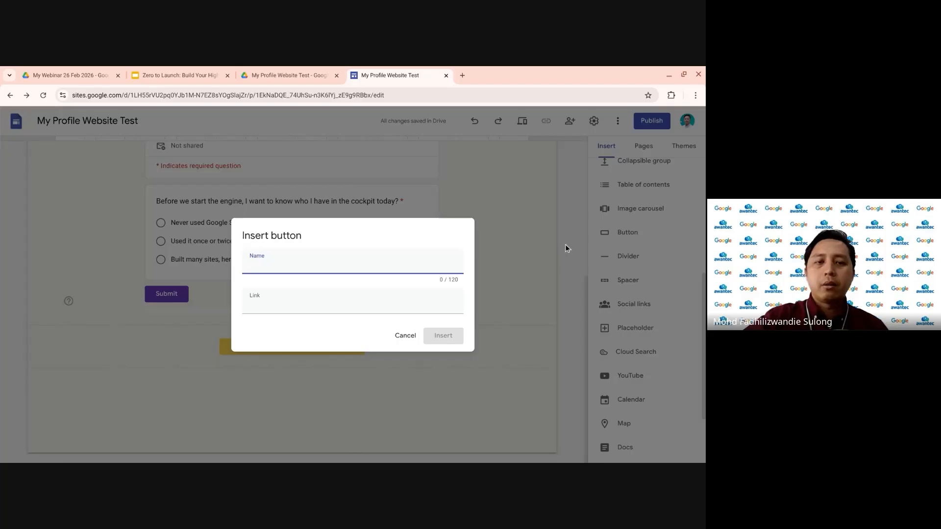
click(405, 337)
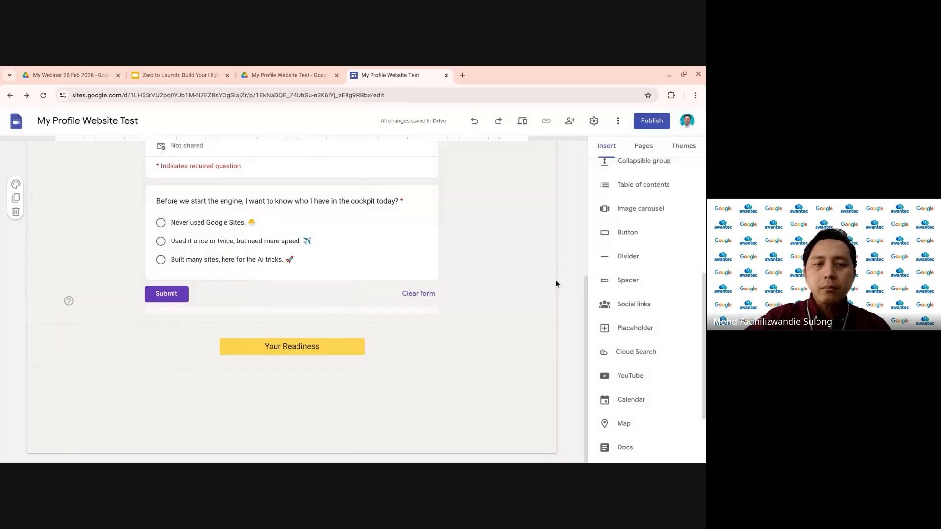
- Preview the Maklum Balas Anda page, test the link of the Your Readiness button, and leave the preview
click(522, 120)
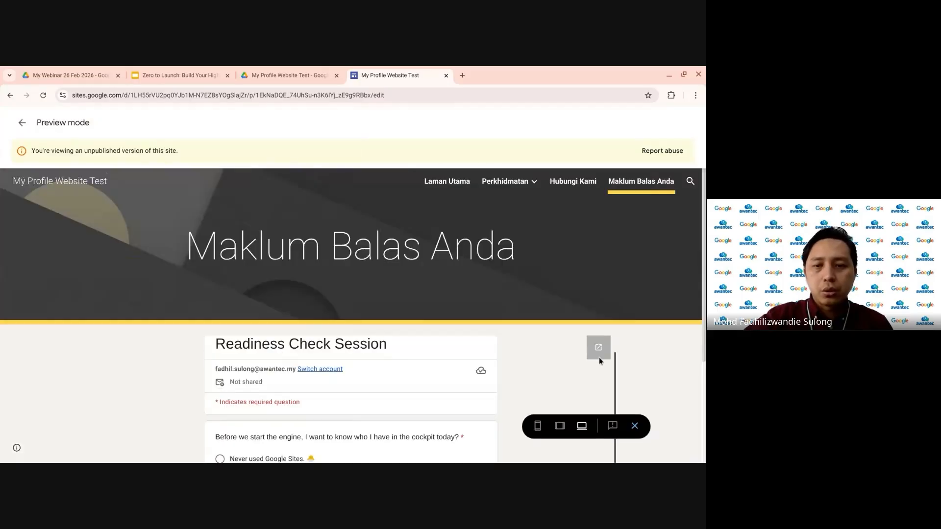
scroll(536, 346, down, 3)
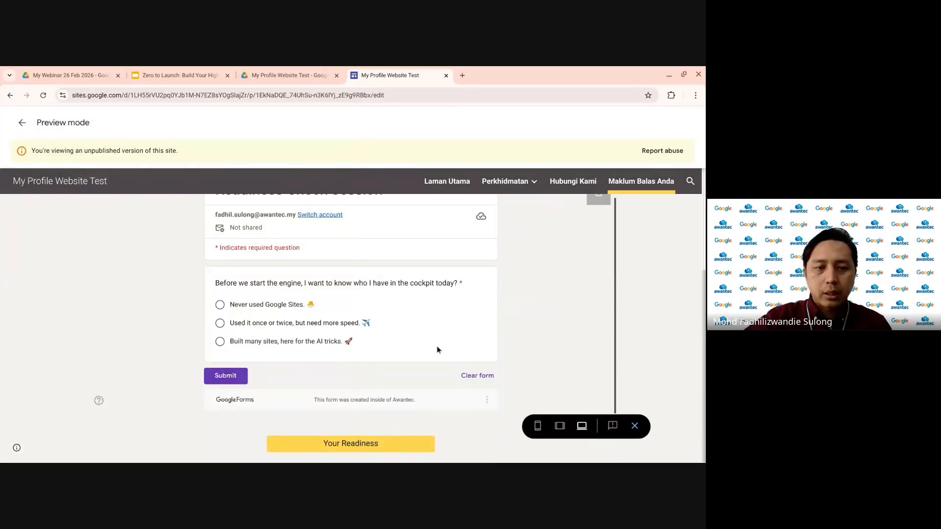
click(329, 447)
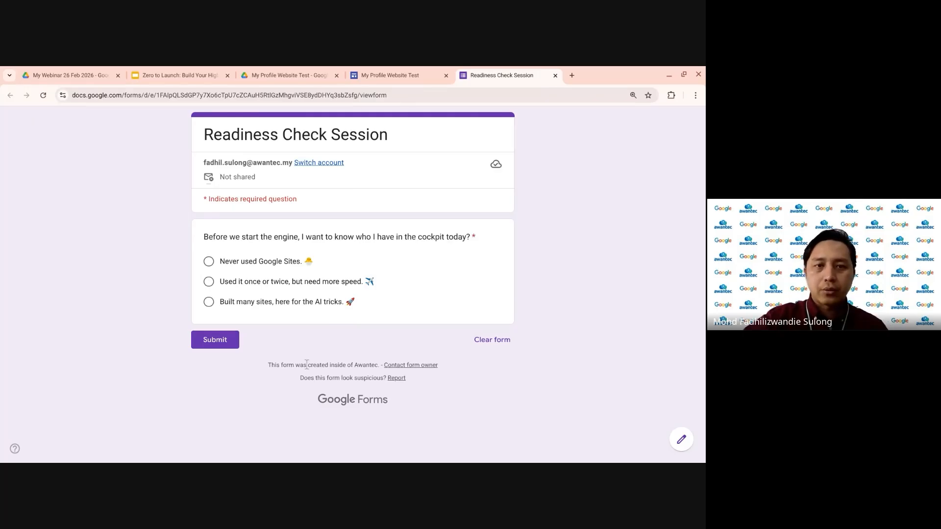
click(556, 76)
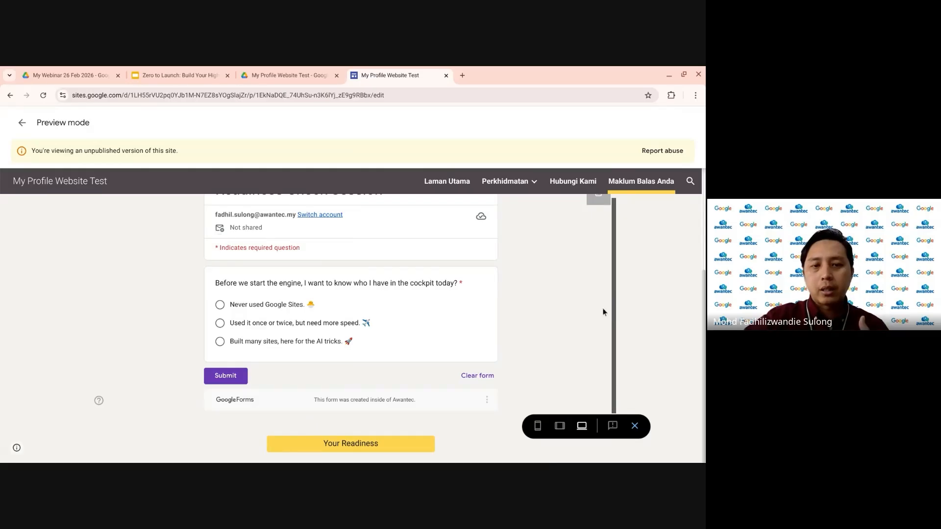
click(633, 427)
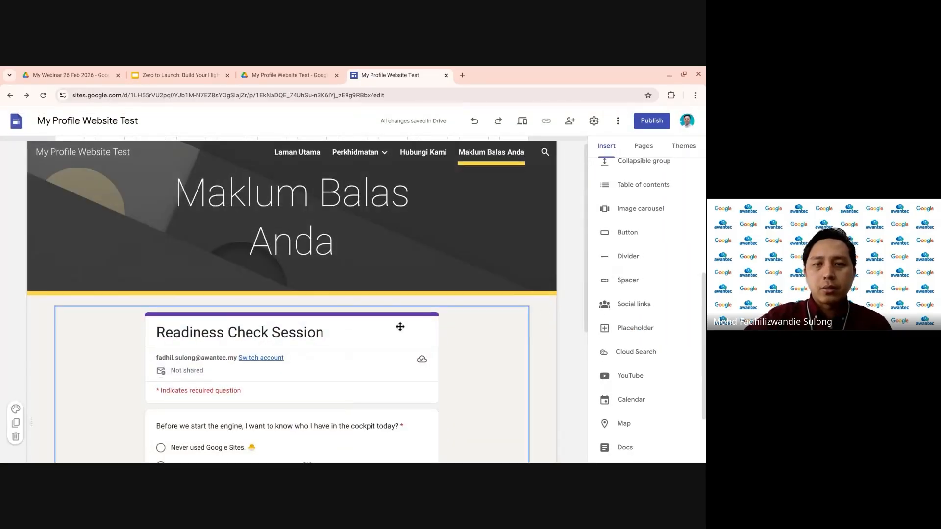
- Delete the section containing the Your Readiness button below the embedded form
scroll(461, 334, down, 4)
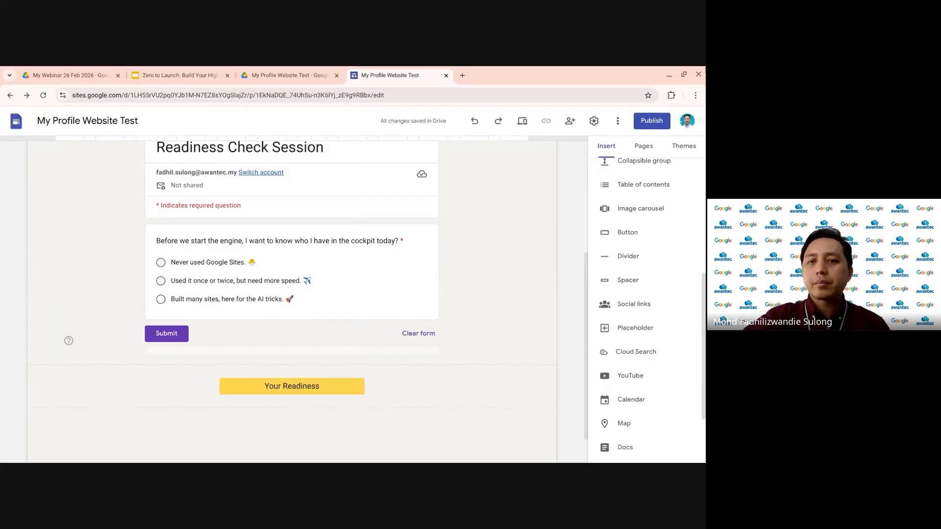
scroll(519, 323, up, 3)
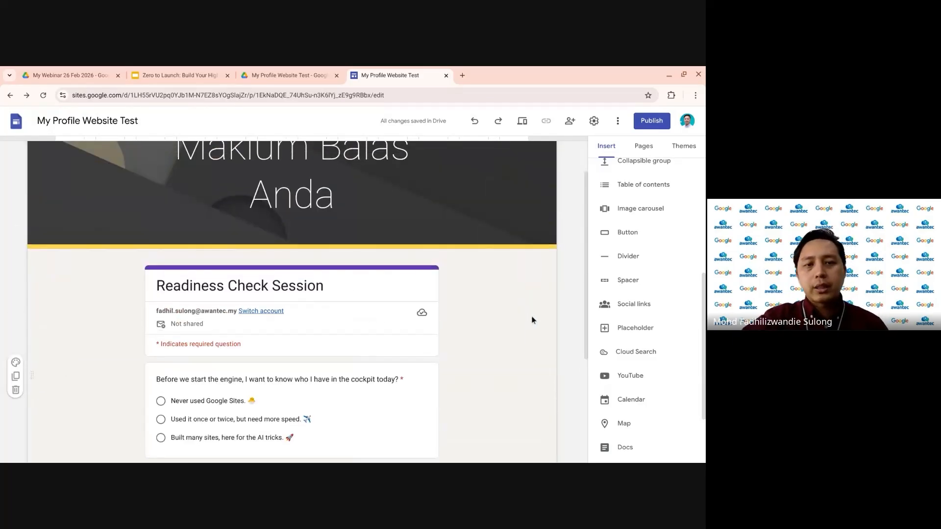
scroll(533, 320, down, 3)
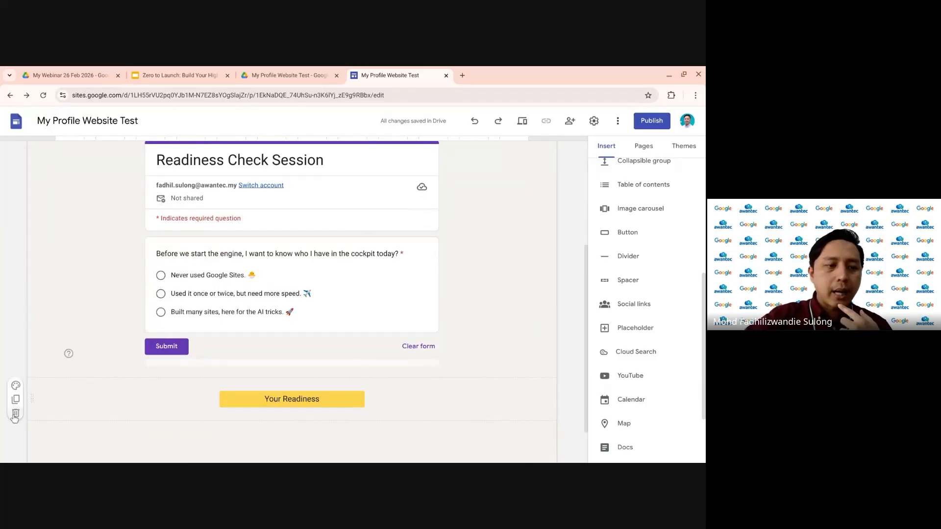
click(15, 415)
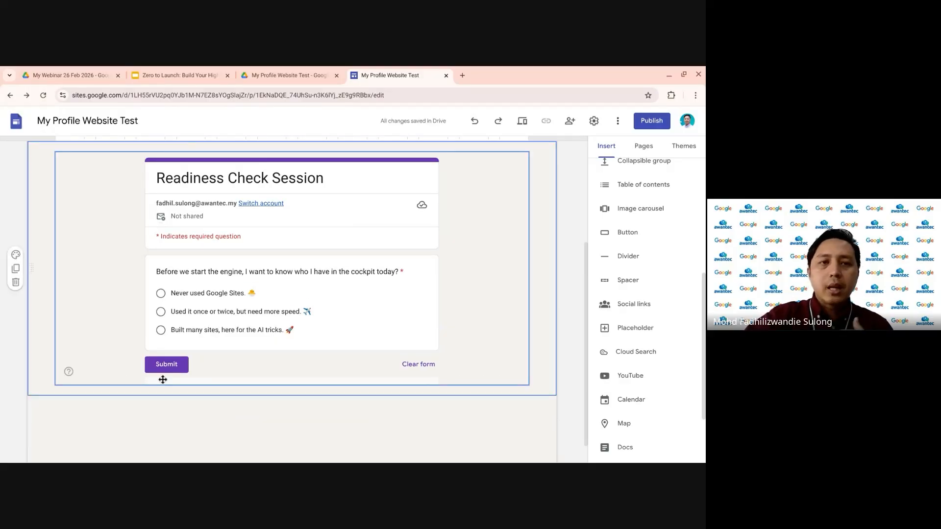
- From the Zero to Launch presentation, open the Readiness Check Session form in Google Forms and review its questions and response summary
click(183, 76)
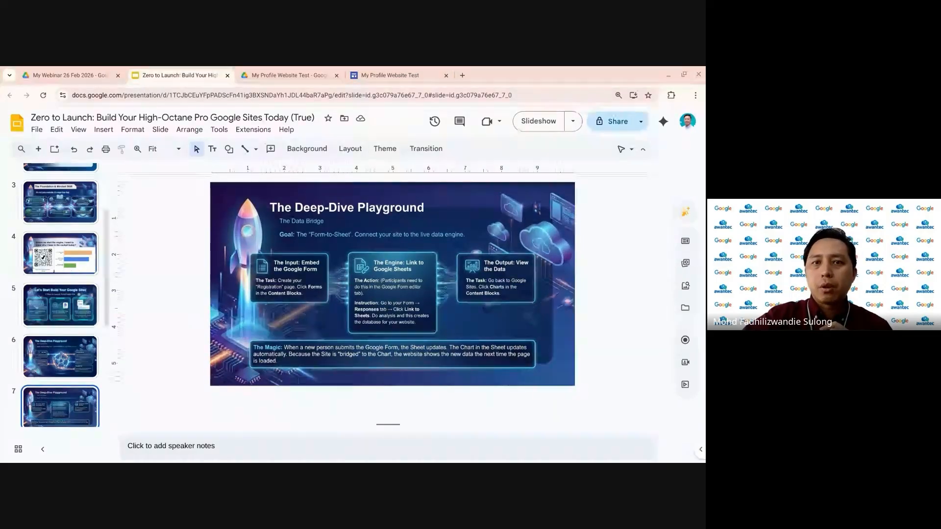
drag(559, 67, 559, 70)
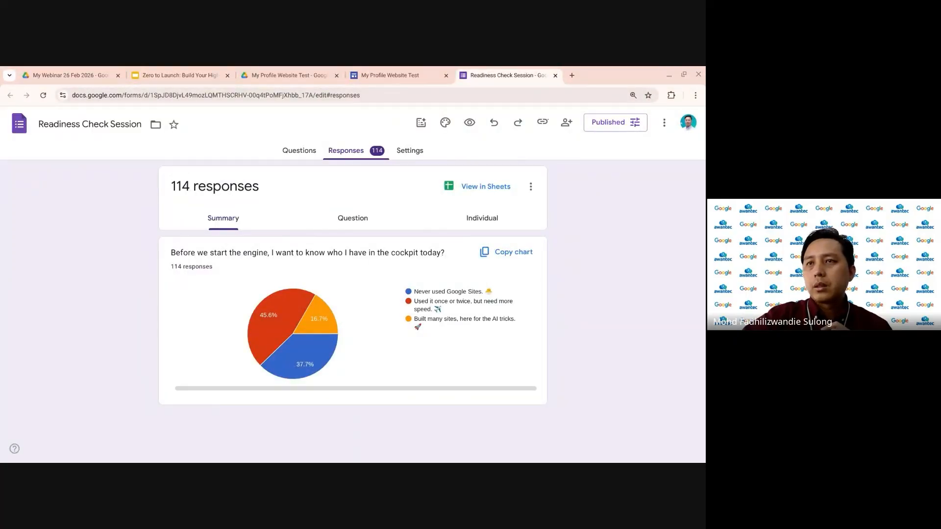
click(310, 154)
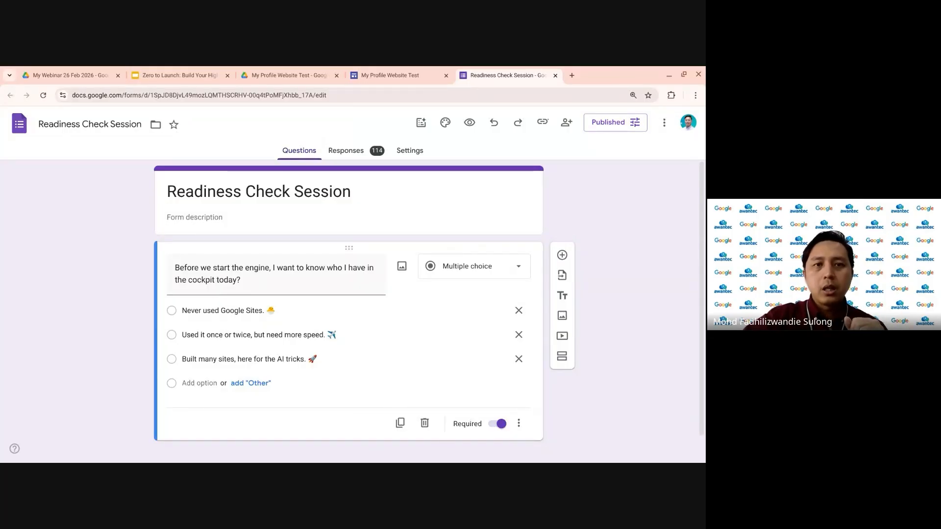
click(341, 151)
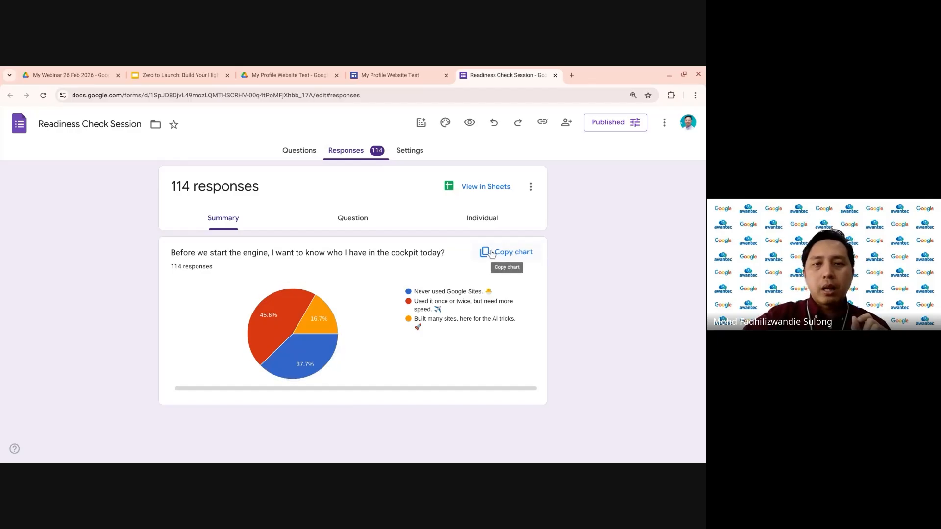
- Open the form's linked responses spreadsheet in Google Sheets and examine the answers and the bar chart on Sheet2
click(482, 191)
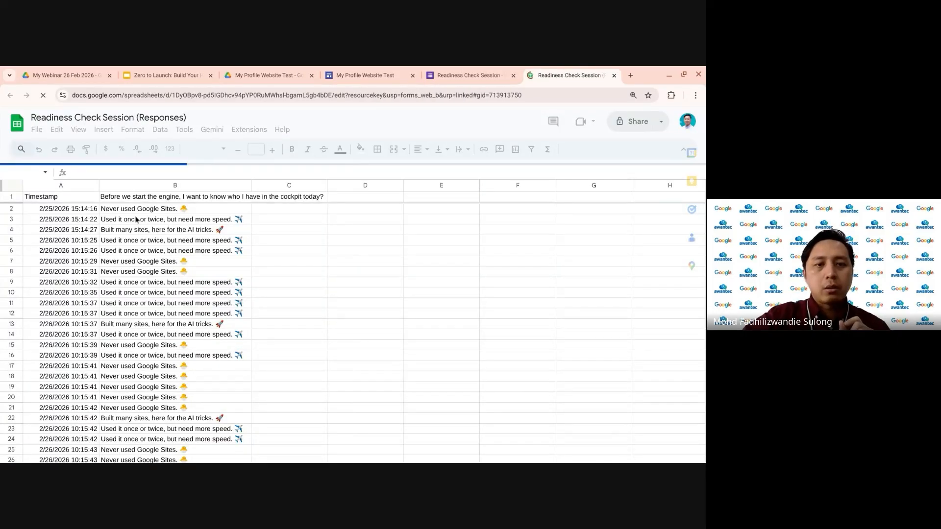
scroll(172, 330, down, 5)
scroll(172, 330, down, 1)
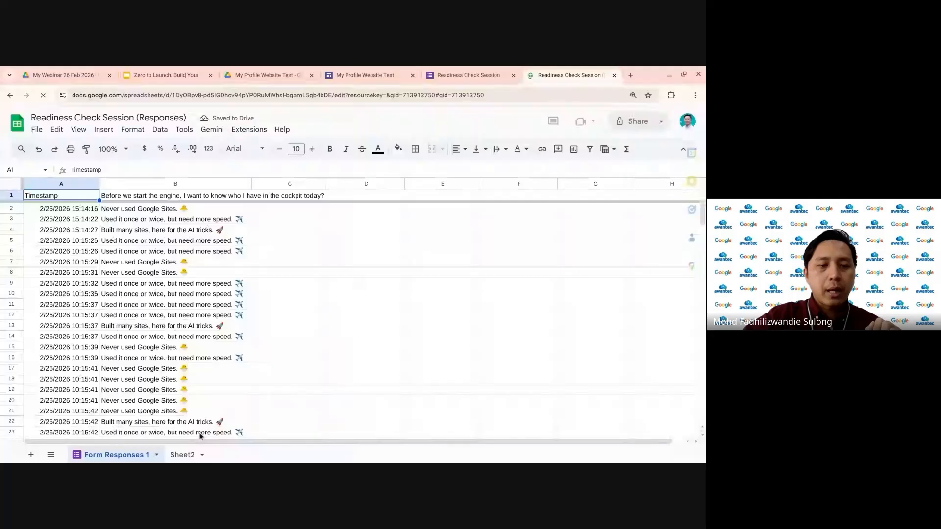
click(181, 455)
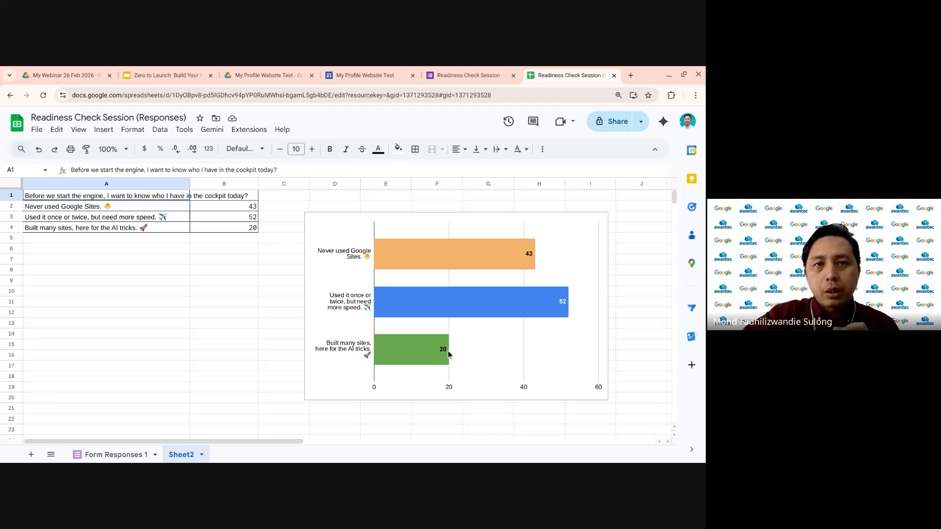
- Back in Google Sites, insert the bar chart from the Readiness Check Session (Responses) spreadsheet below the embedded form
click(373, 76)
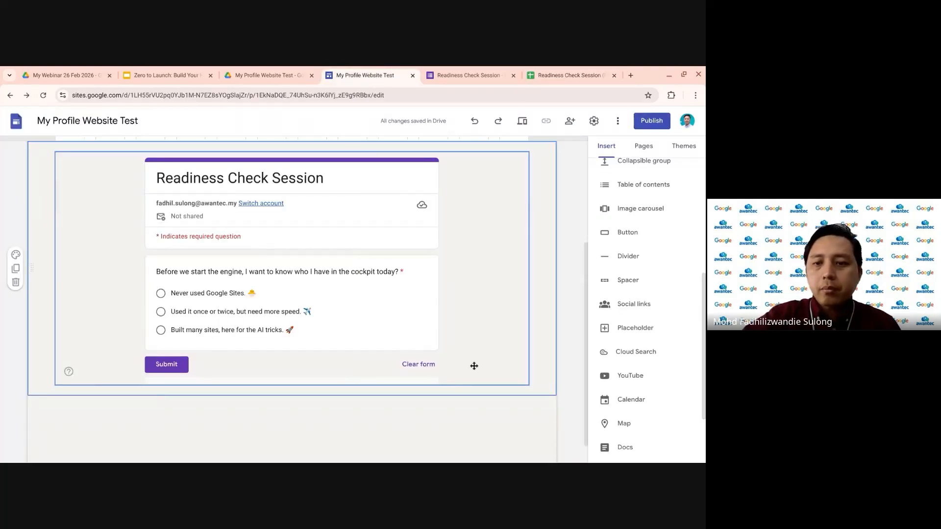
click(562, 289)
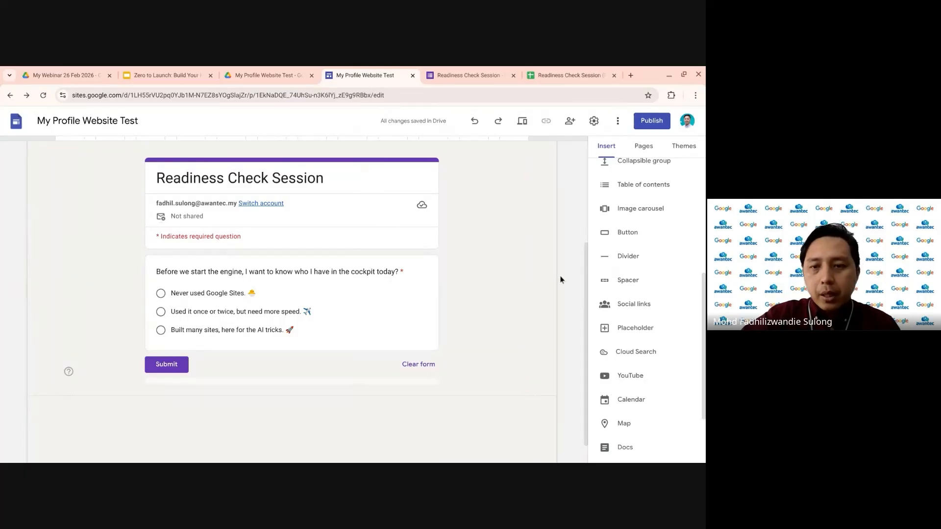
scroll(632, 270, down, 2)
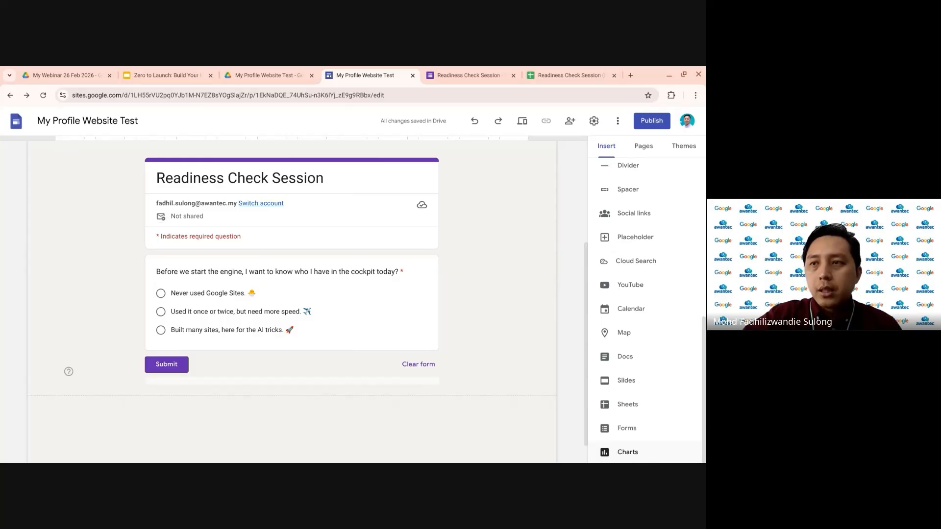
click(622, 454)
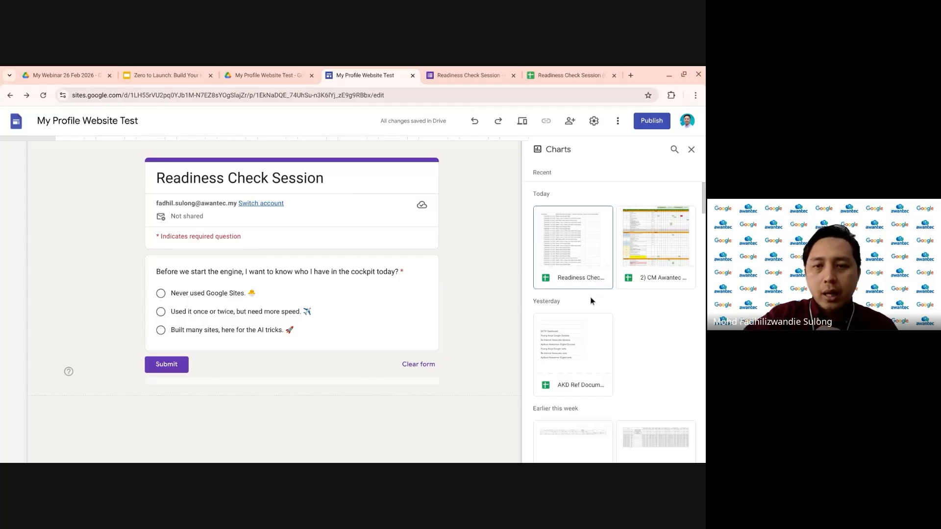
click(576, 250)
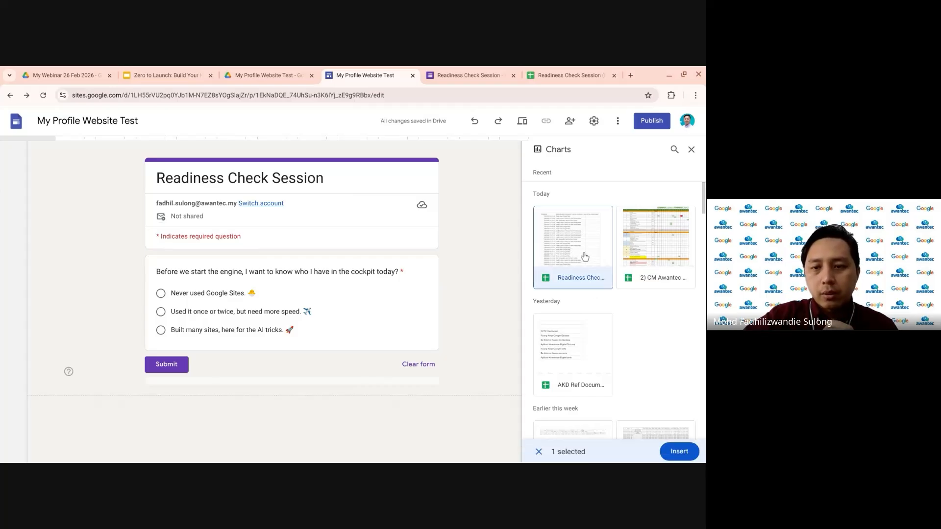
click(680, 452)
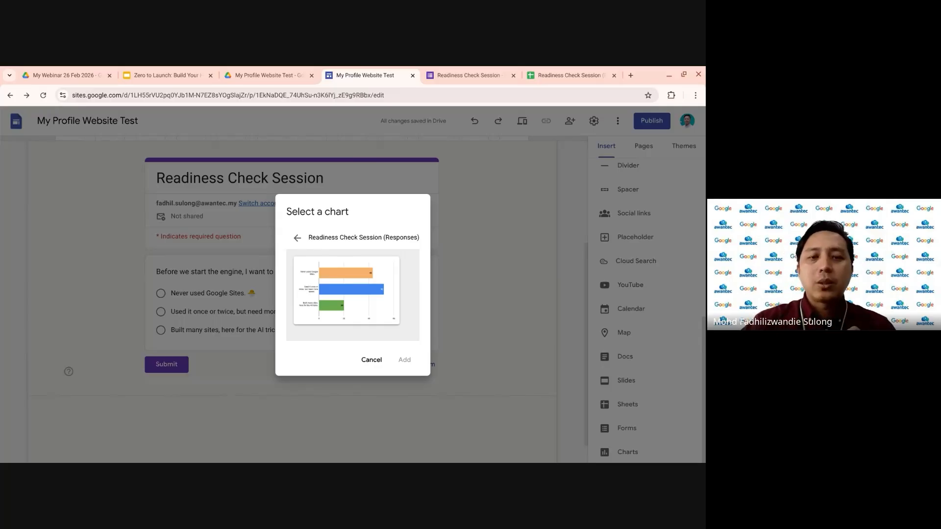
click(362, 282)
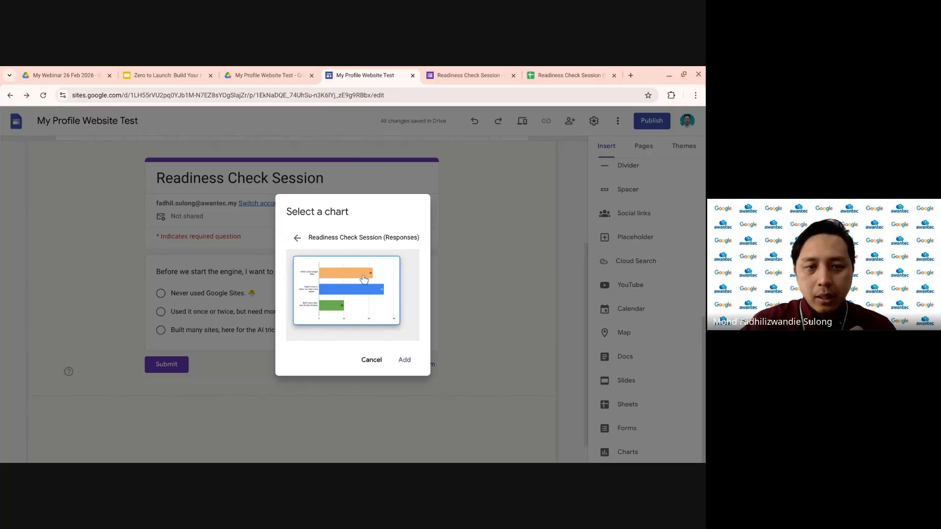
click(405, 361)
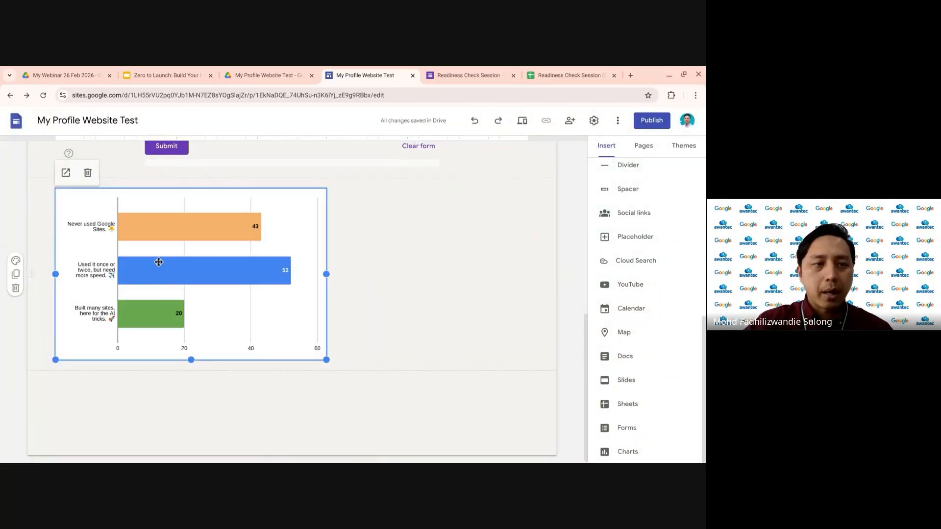
- Move the bar chart to the right half of its section and place a new text box beside it on the left
drag(169, 249, 297, 256)
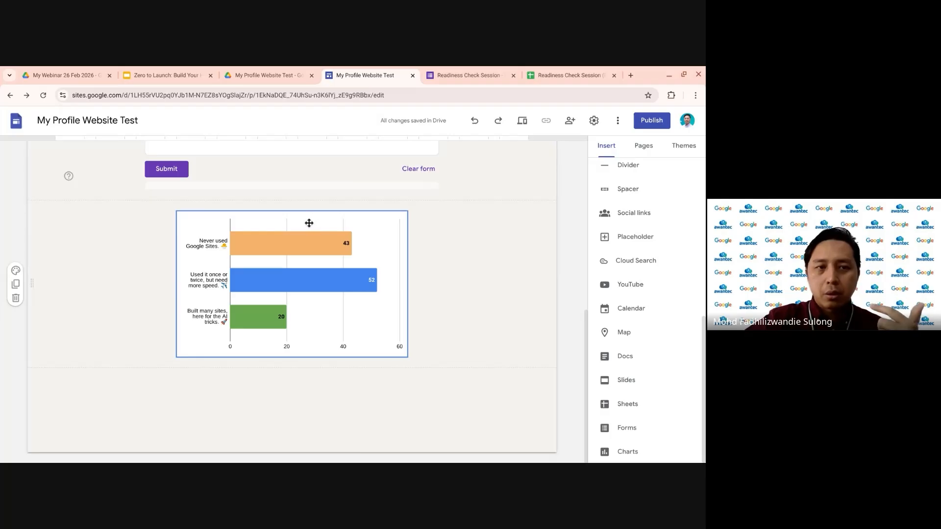
drag(308, 222, 418, 223)
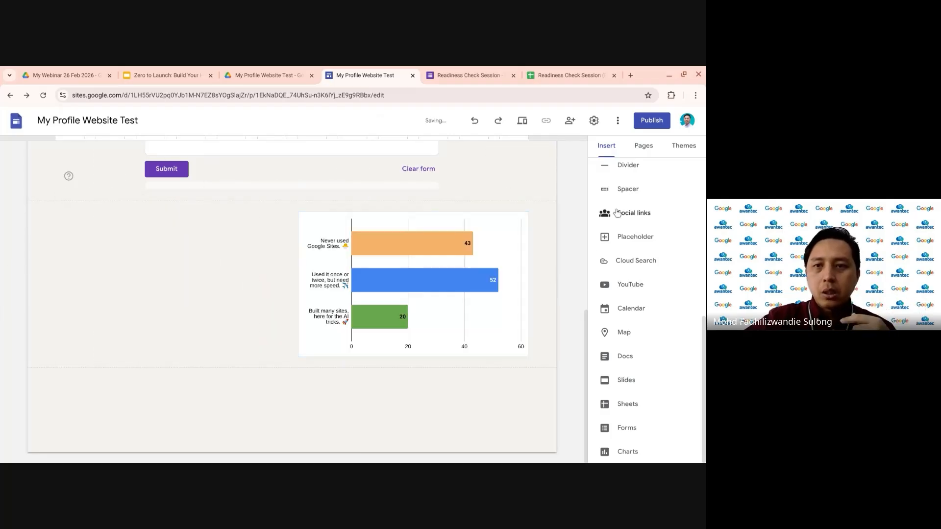
scroll(657, 230, up, 6)
scroll(657, 230, up, 1)
click(617, 180)
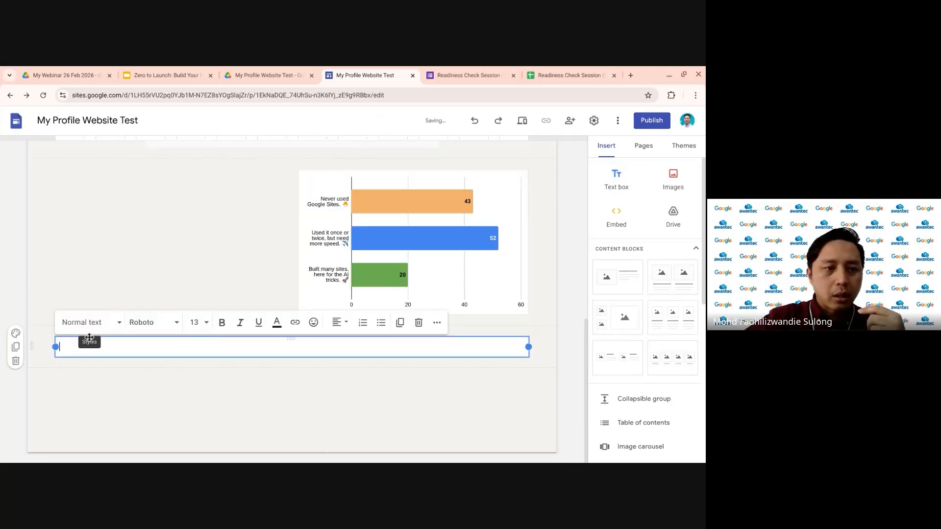
drag(89, 338, 103, 255)
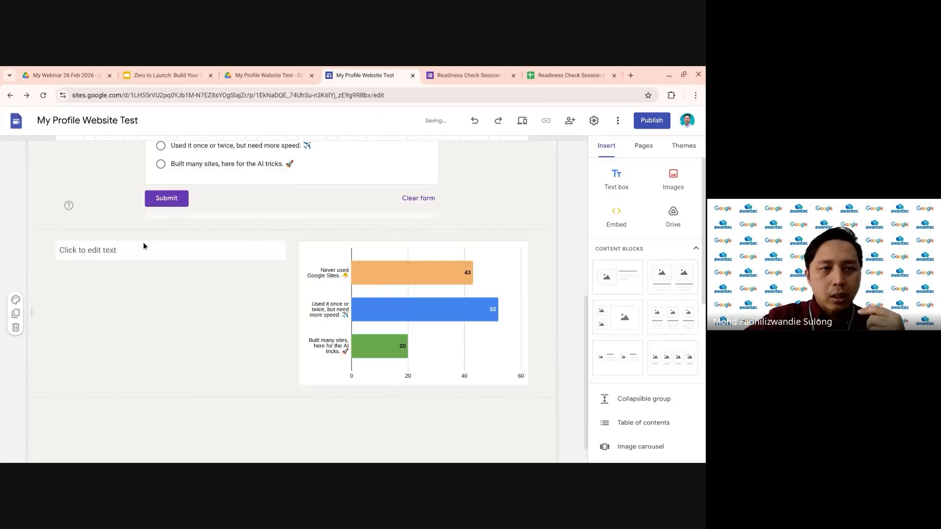
- Fill the text box beside the bar chart with "The result of your respond is as per grapd chart."
click(110, 250)
text(Tr)
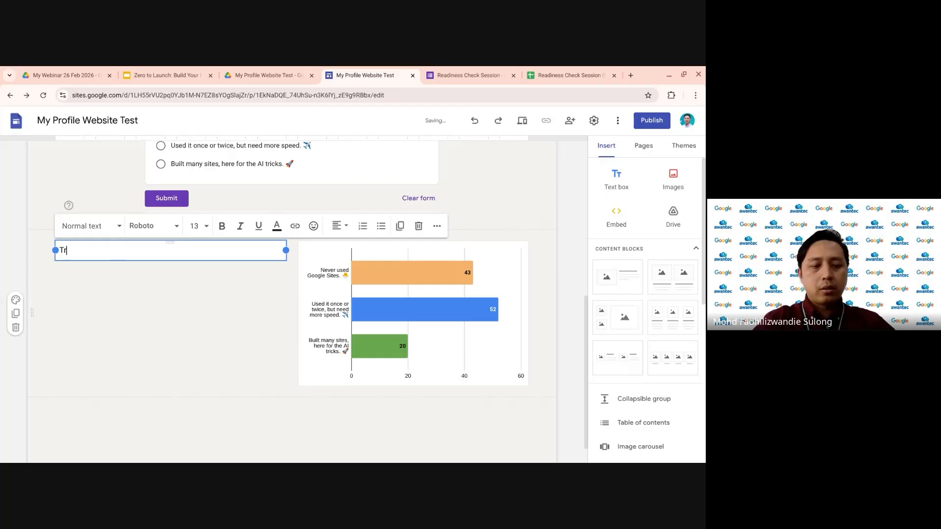
key(BackSpace)
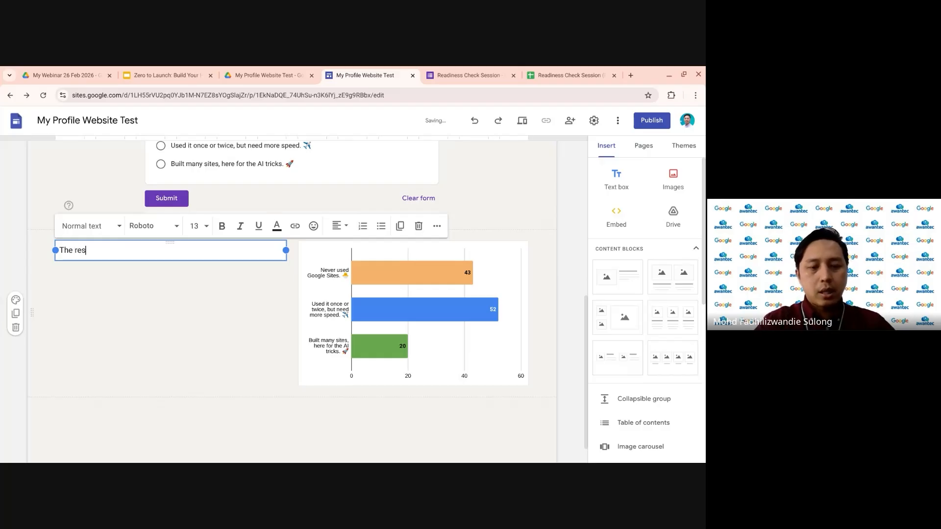
text(he result of )
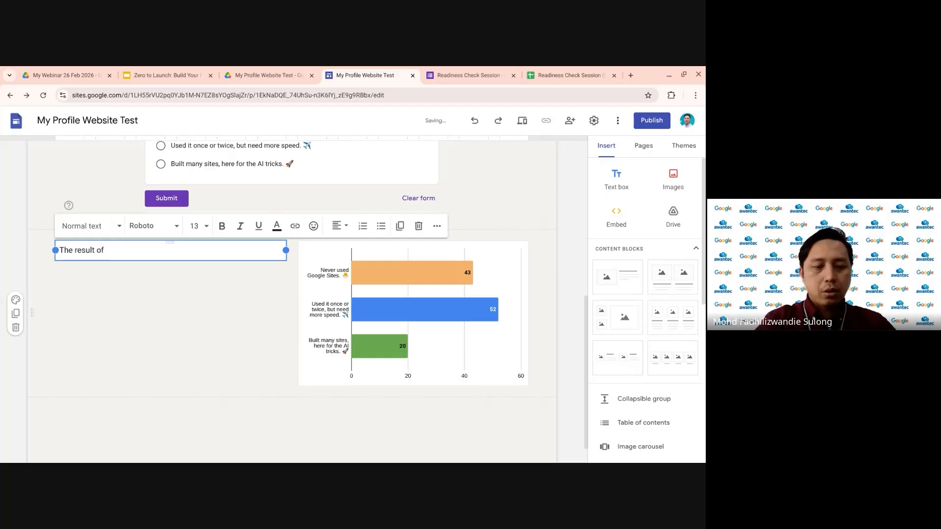
text(your r)
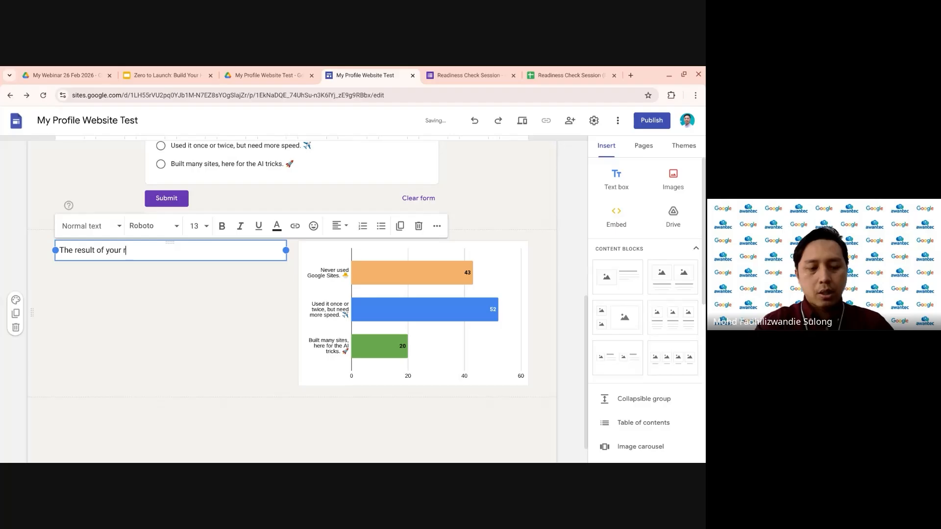
text(espond)
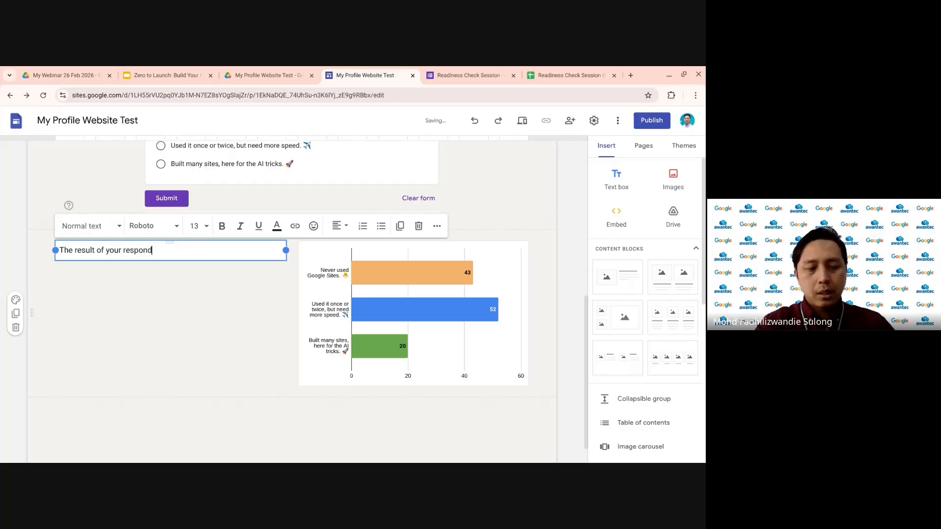
text( is )
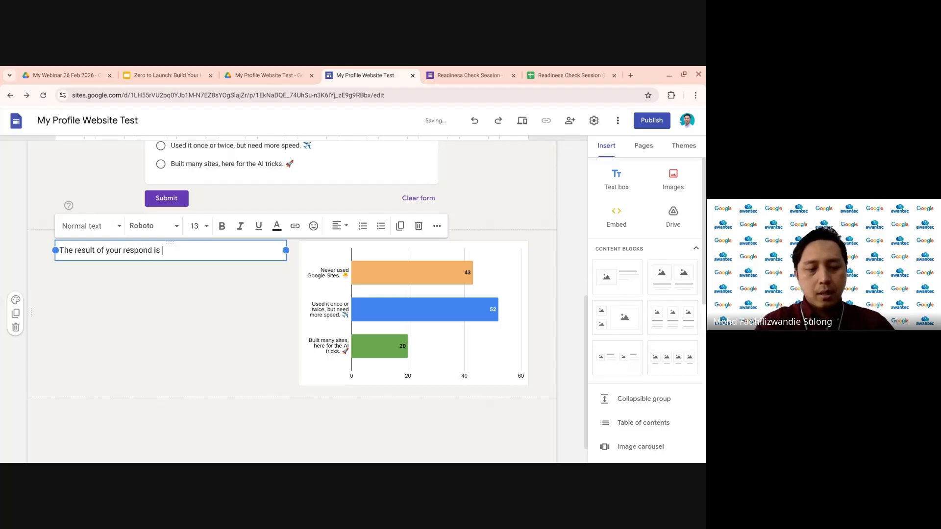
text(as p)
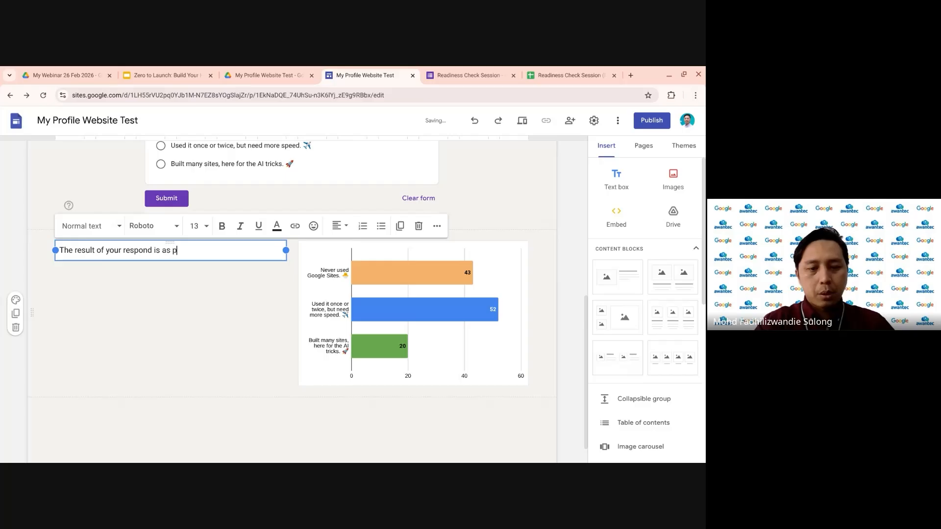
text(er )
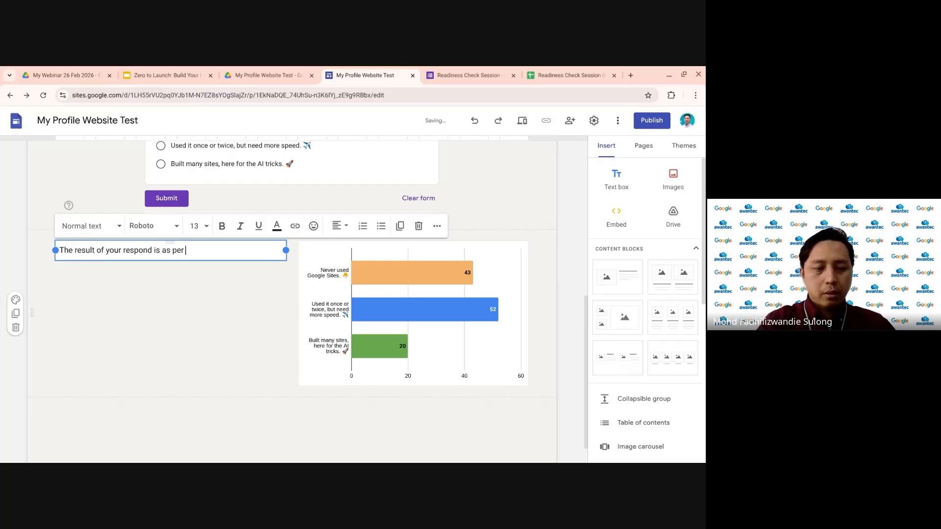
text(g)
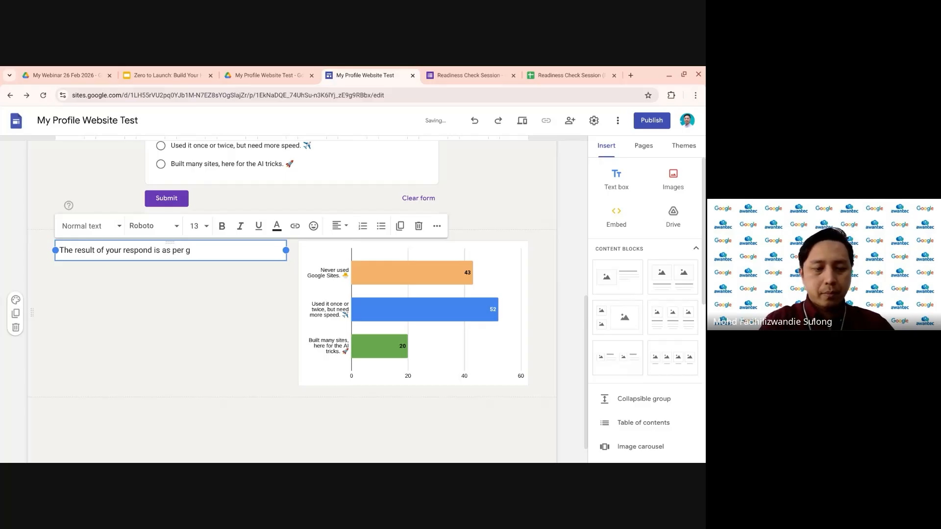
text(rapd)
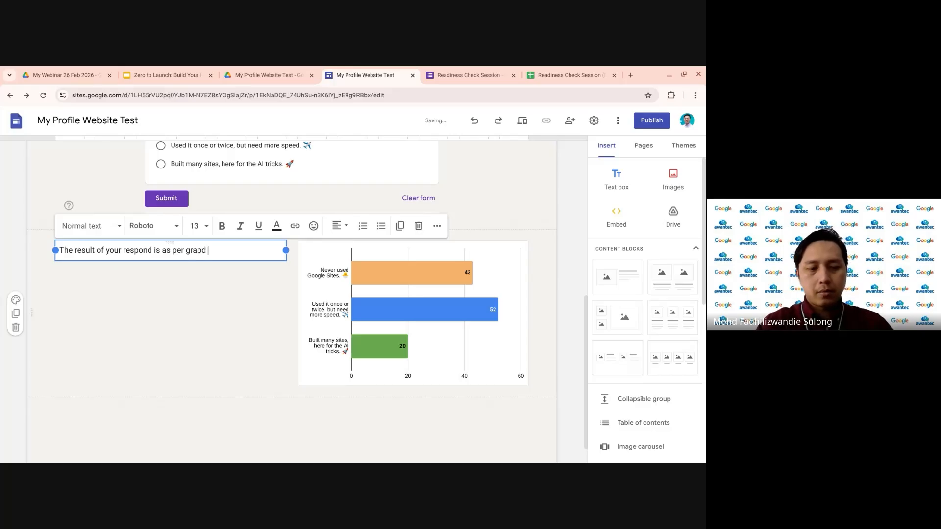
text( chart.)
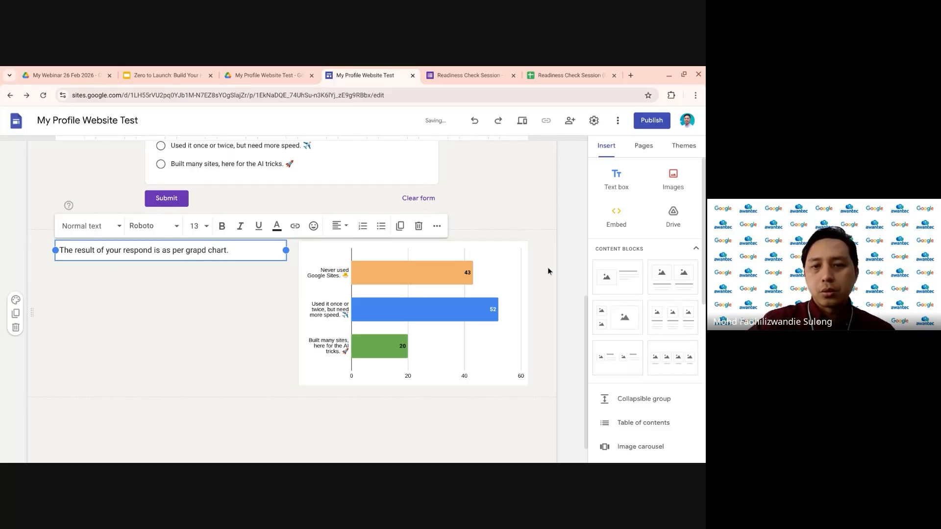
click(578, 258)
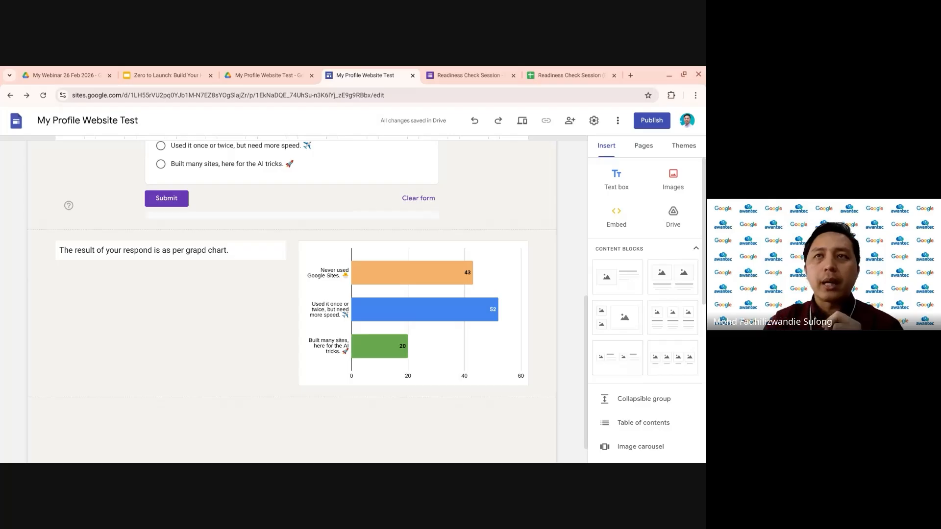
- Compare the Data Bridge slide in the Zero to Launch presentation with the embedded form on the Maklum Balas Anda page
click(166, 75)
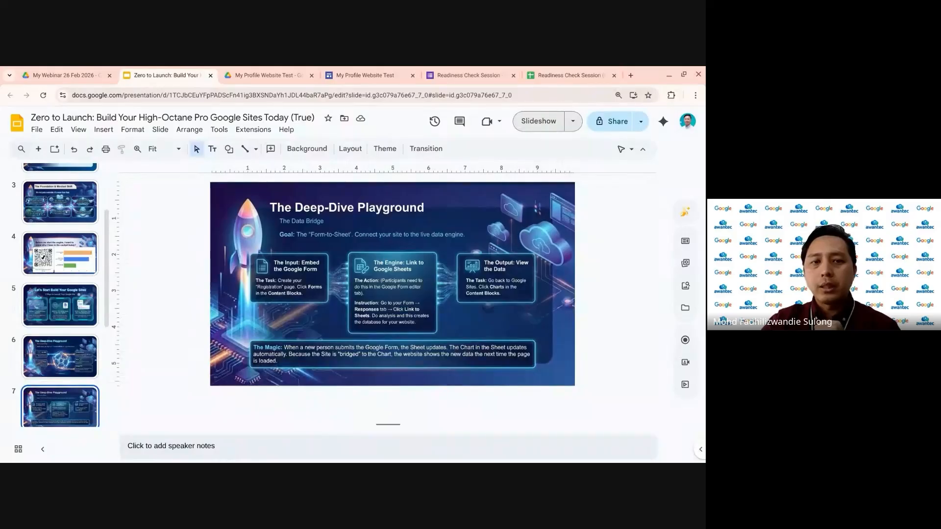
click(360, 75)
scroll(343, 245, up, 6)
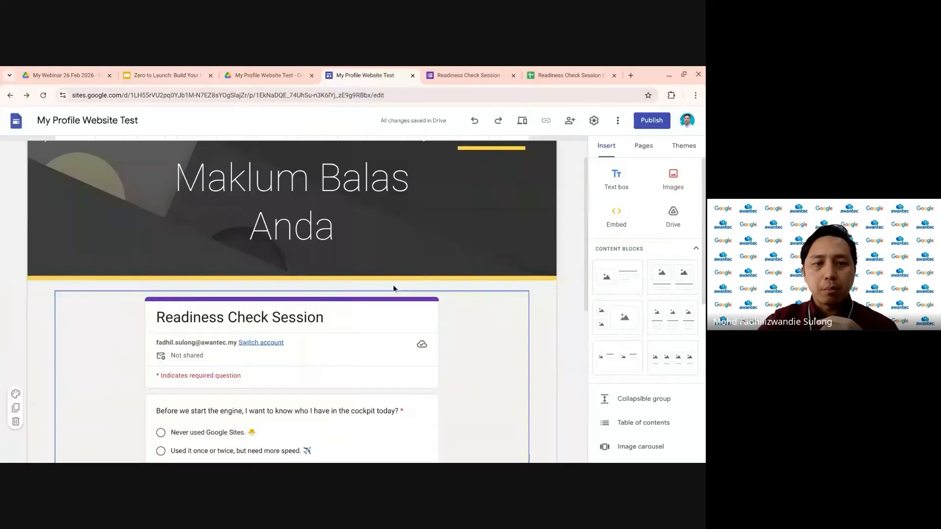
scroll(393, 287, down, 3)
scroll(393, 290, up, 1)
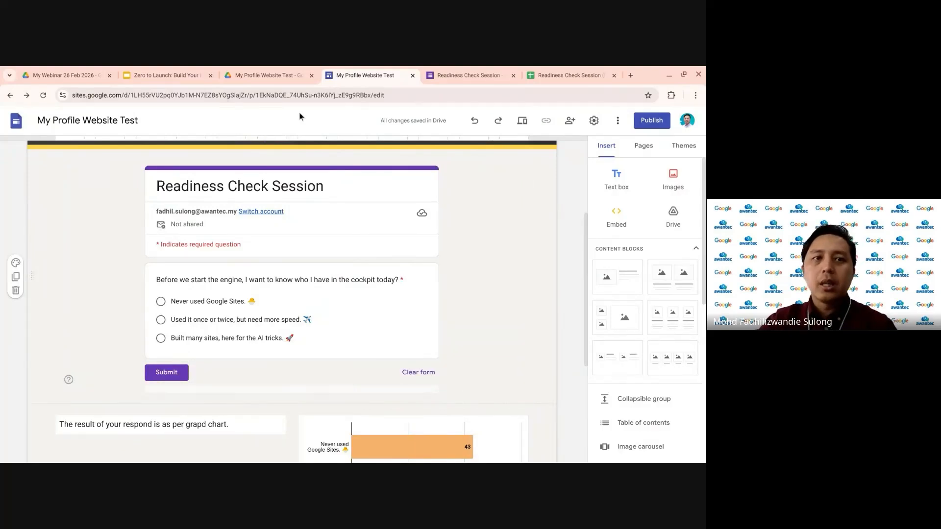
- From the Data Bridge slide, go to the Readiness Check Session (Responses) spreadsheet and examine Form Responses 1 and the chart on Sheet2
click(176, 75)
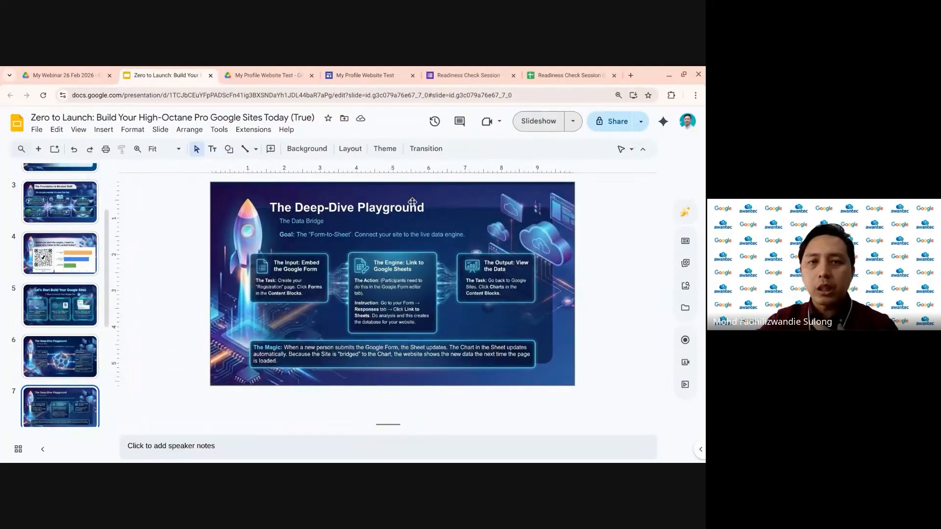
click(468, 76)
click(568, 76)
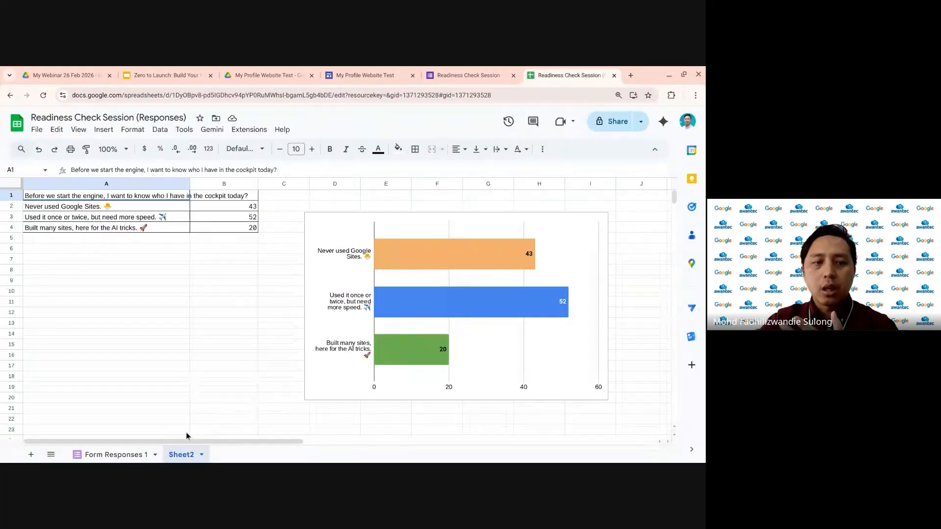
click(137, 456)
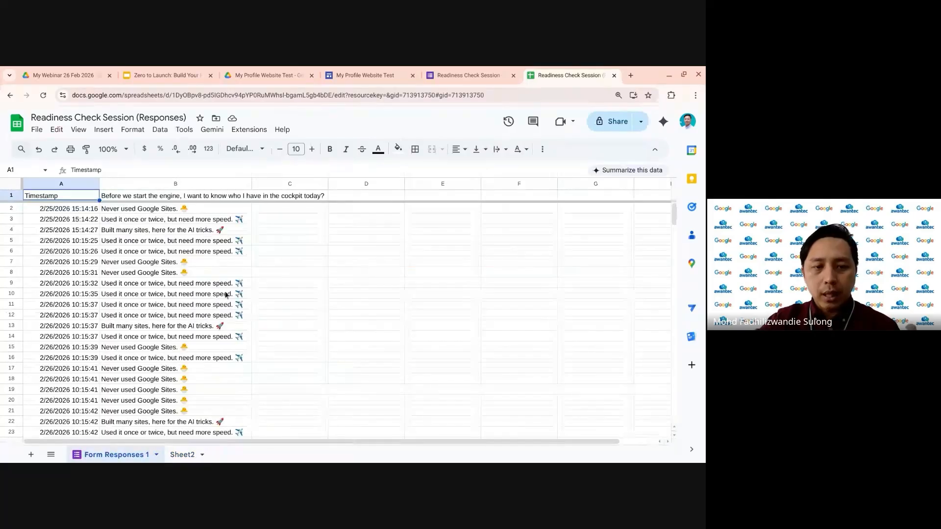
click(182, 455)
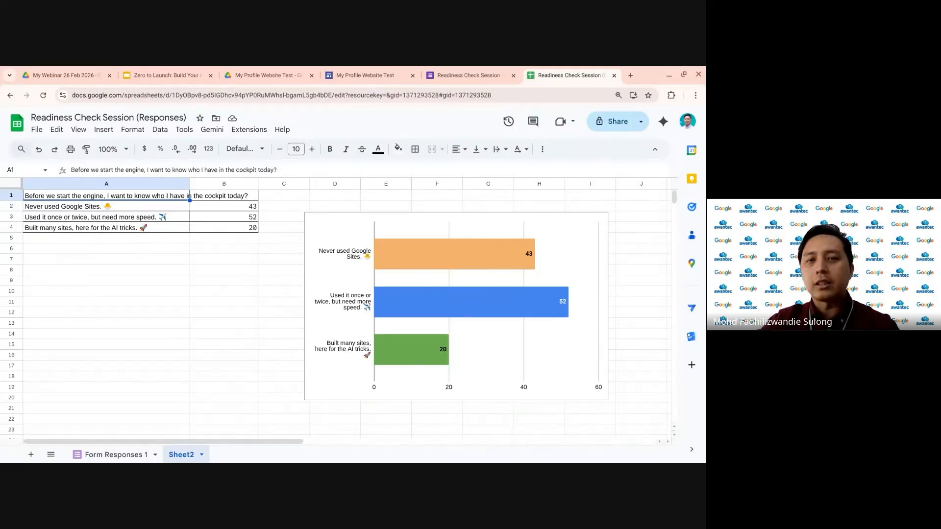
- Review the chart section in Google Sites and start the Zero to Launch slideshow from the Data Bridge slide in Google Slides
click(183, 75)
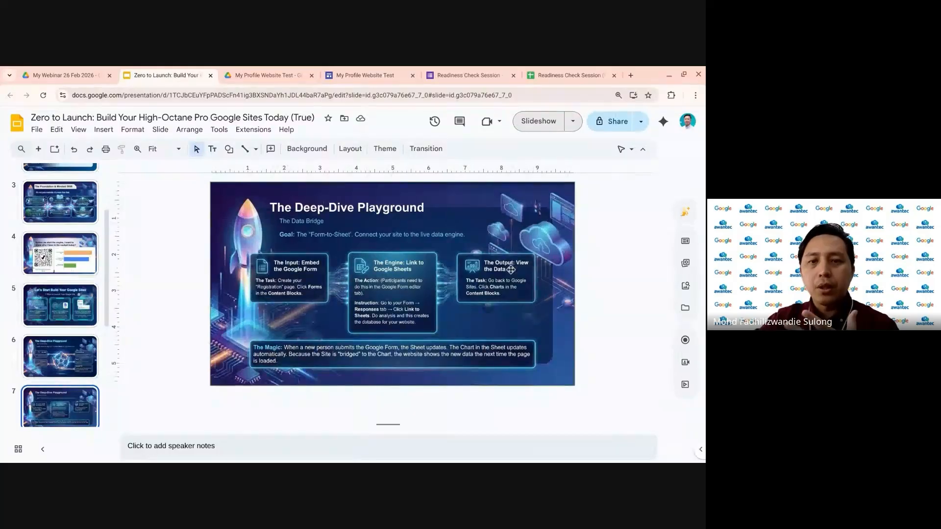
click(333, 70)
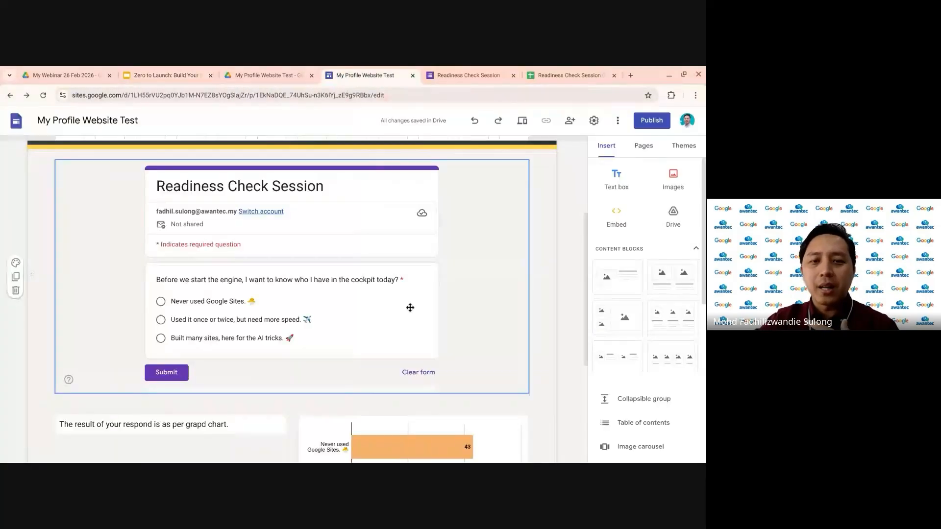
scroll(411, 311, down, 4)
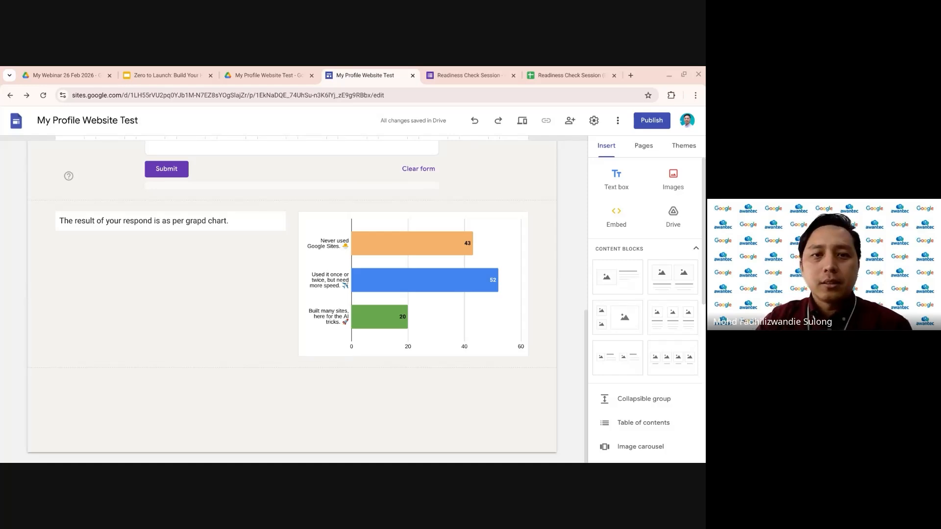
click(168, 76)
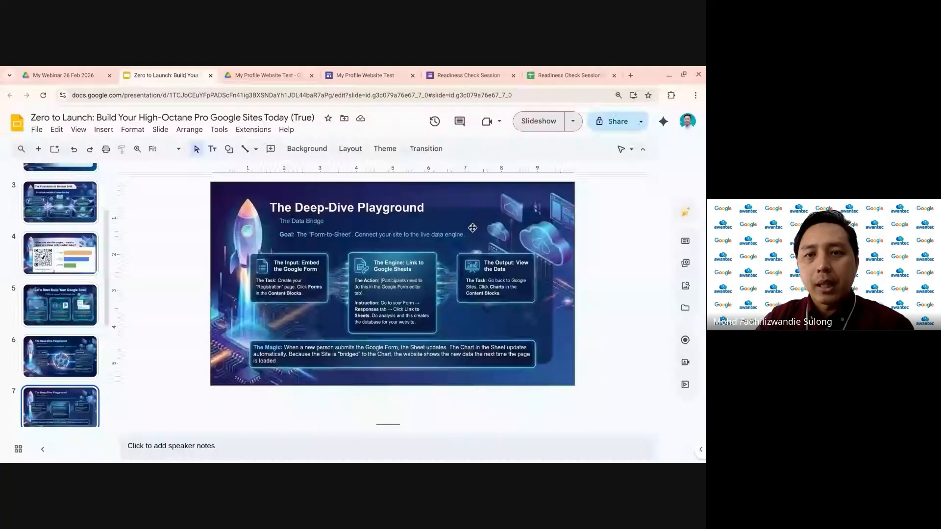
click(530, 125)
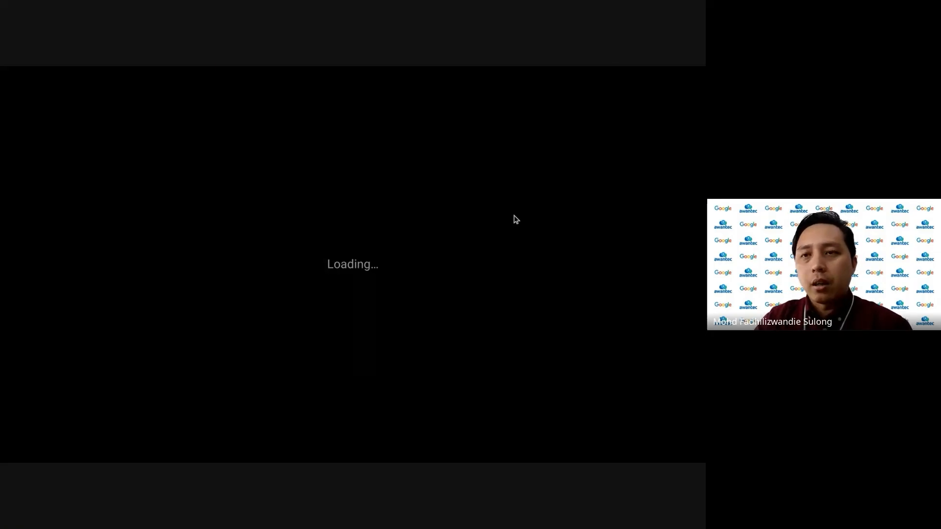
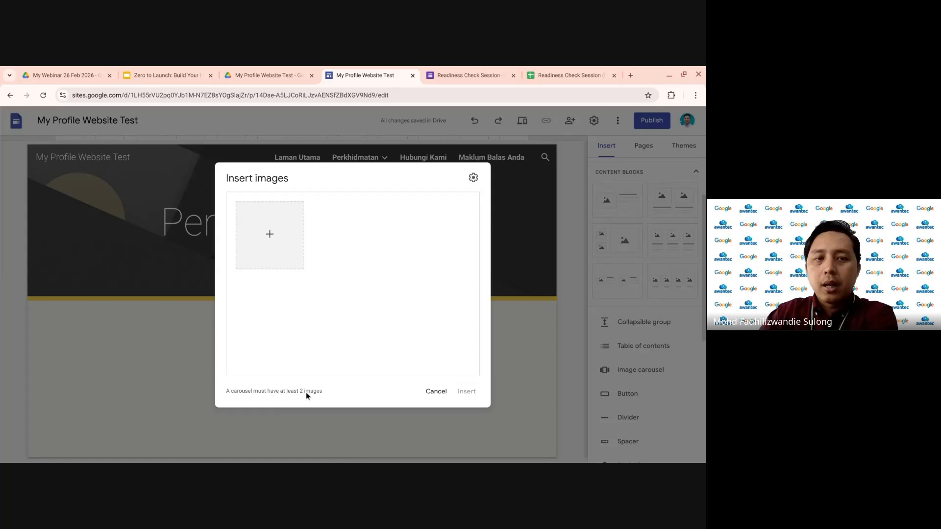
- For the image carousel, select DSC_1065.jpg, MBK: Poster Webinar #7: Februari 2026.jpeg and Poster (MOE GWS eBuletin Edaran 3).jpeg from Google Drive
click(271, 236)
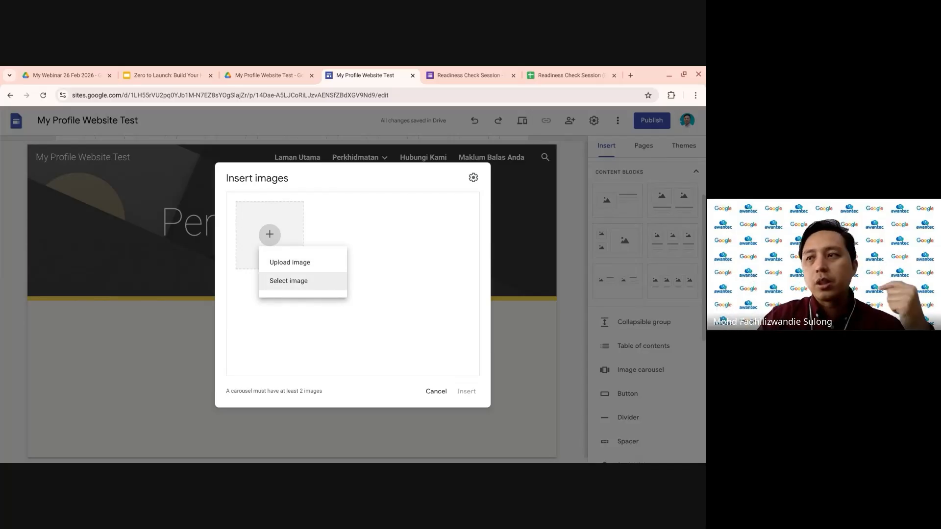
click(320, 284)
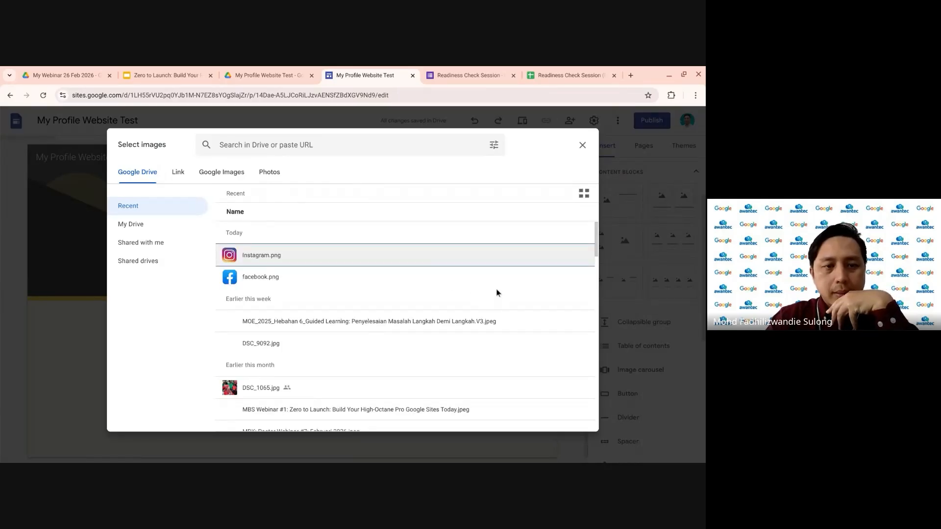
scroll(507, 316, down, 3)
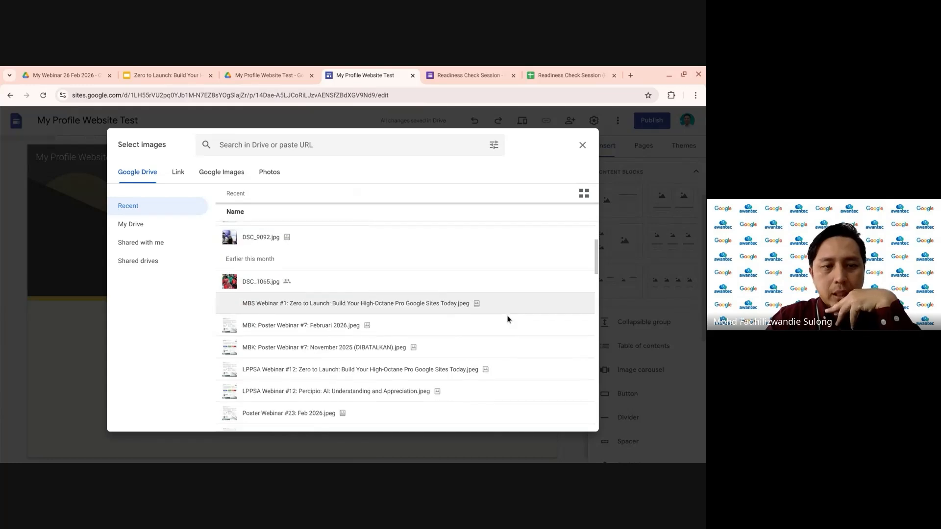
click(307, 282)
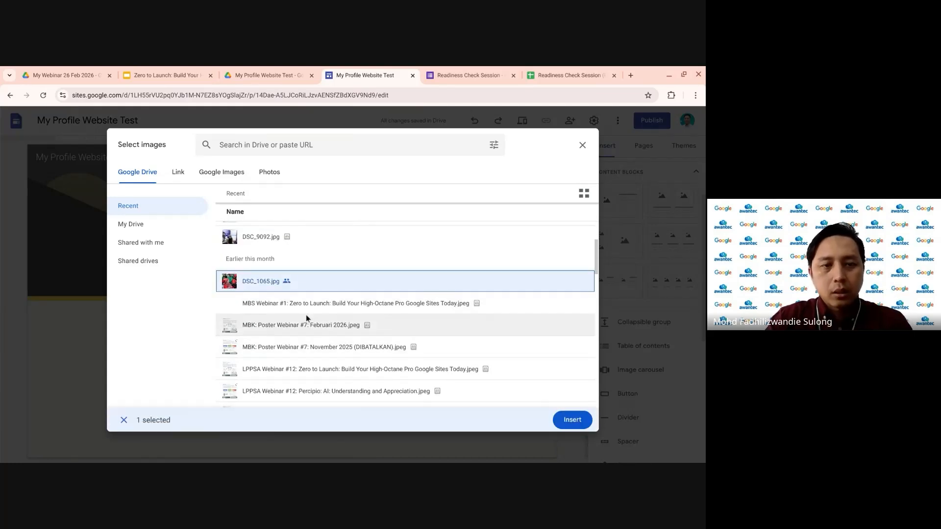
click(337, 331)
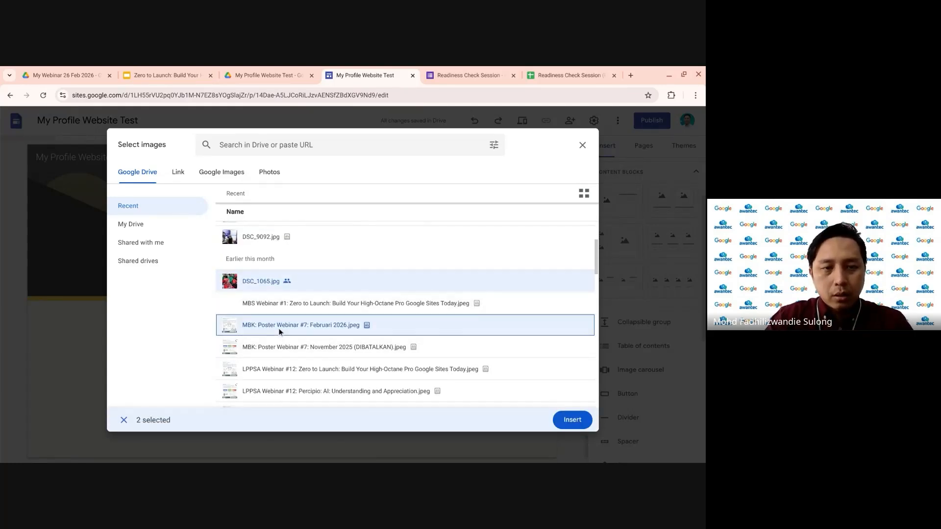
scroll(407, 301, down, 5)
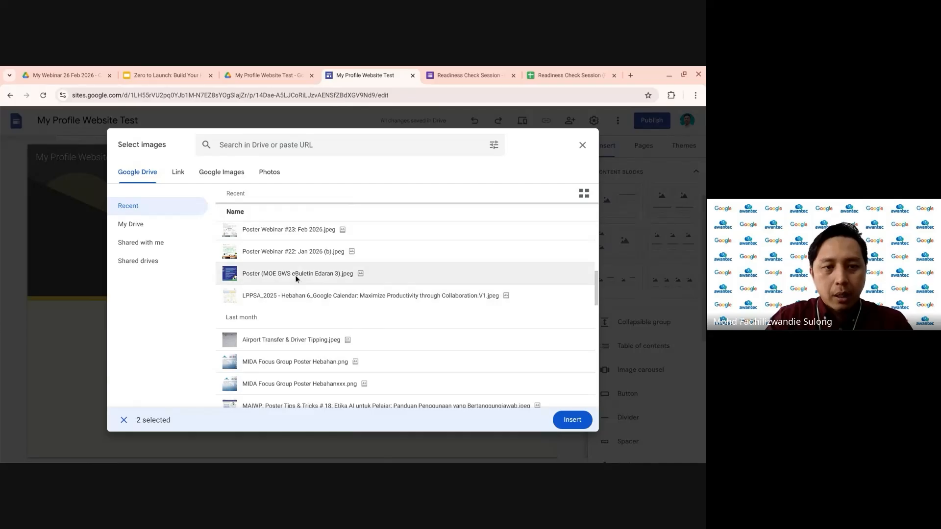
click(295, 277)
scroll(385, 346, down, 1)
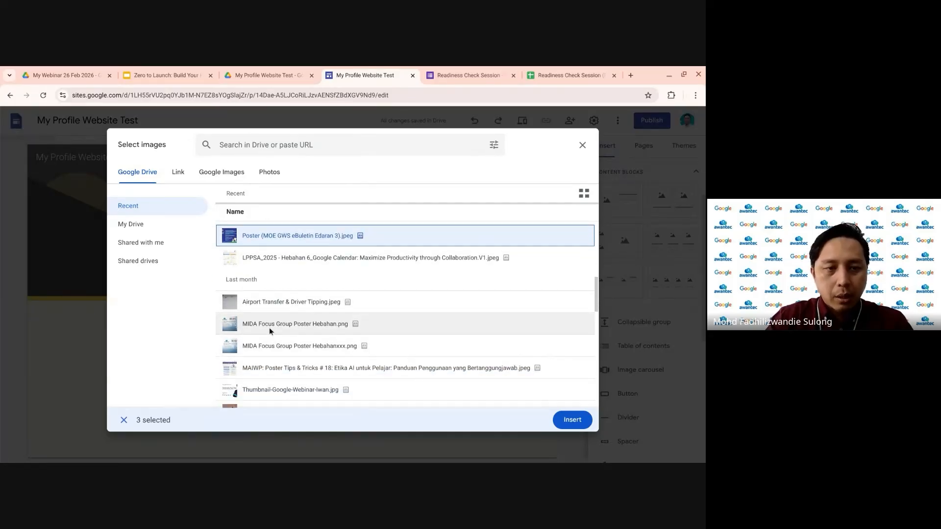
- Add DSC_5076.jpg, DSC_5073.jpg and DSC_9461.jpg to the Google Drive pictures selected for the image carousel
click(268, 325)
click(315, 325)
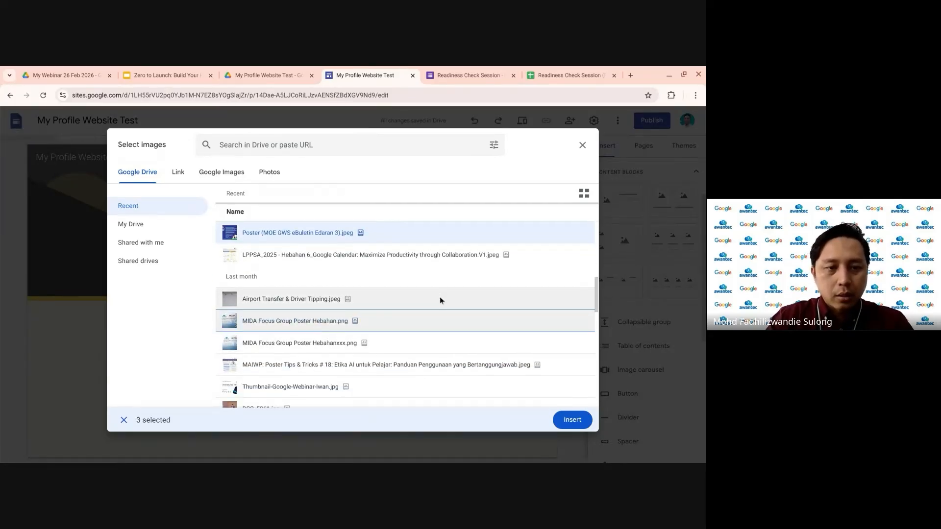
scroll(439, 296, down, 2)
scroll(440, 296, down, 2)
click(252, 294)
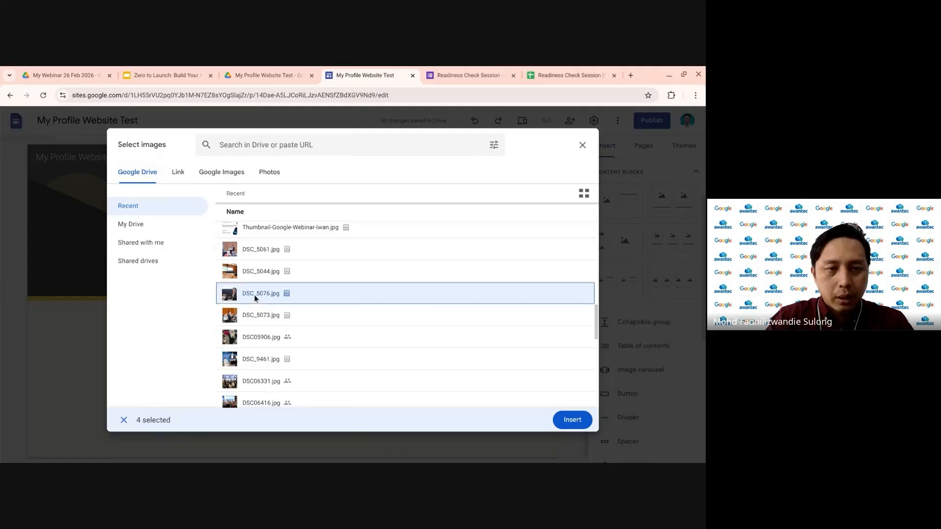
click(251, 316)
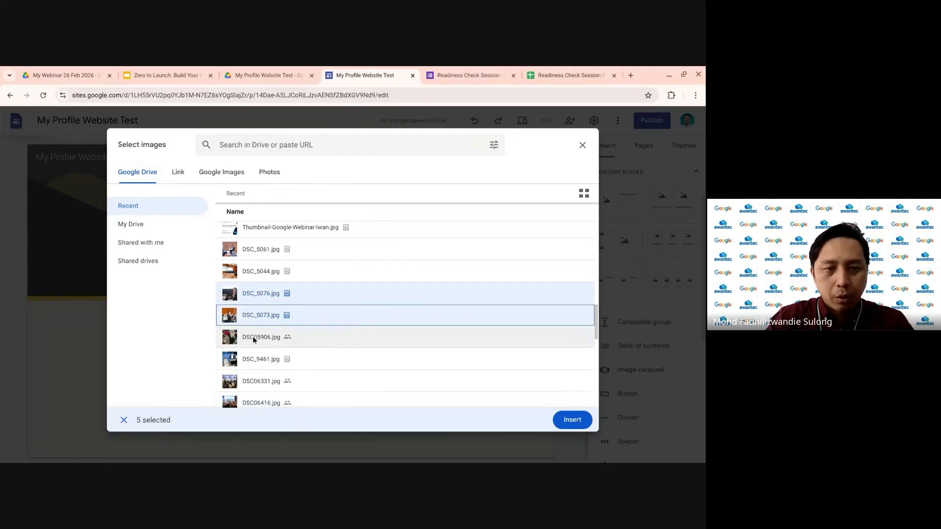
click(255, 359)
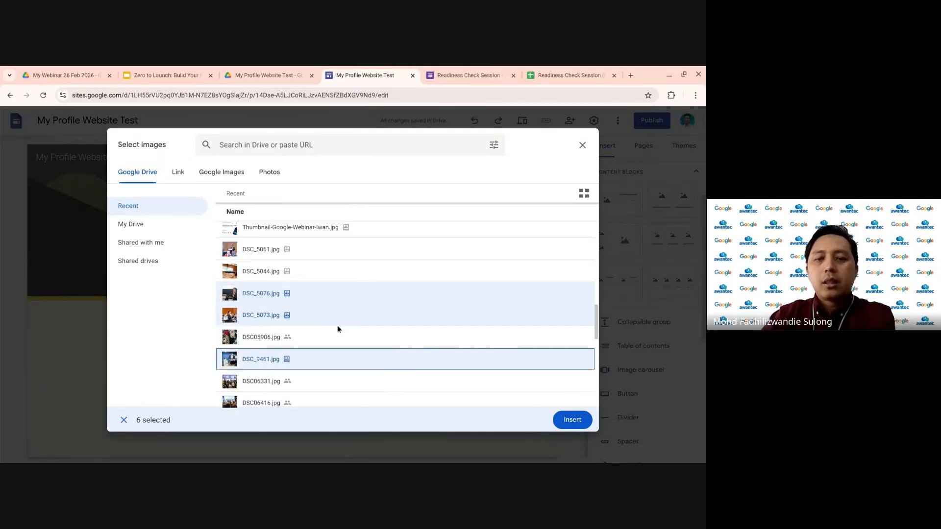
- Load the selected pictures, remove the blue eBuletin poster from them and insert the carousel on the Perkhidmatan 1 page
click(567, 421)
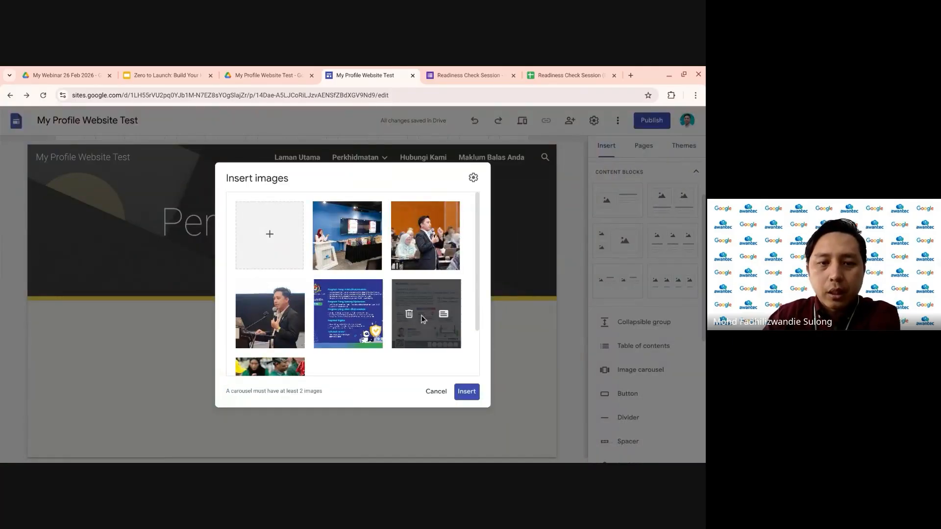
click(331, 316)
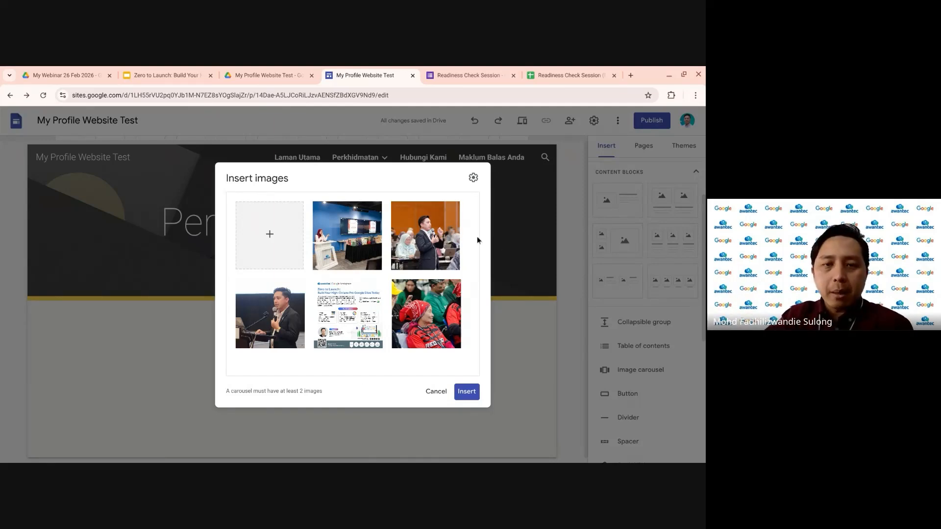
click(467, 392)
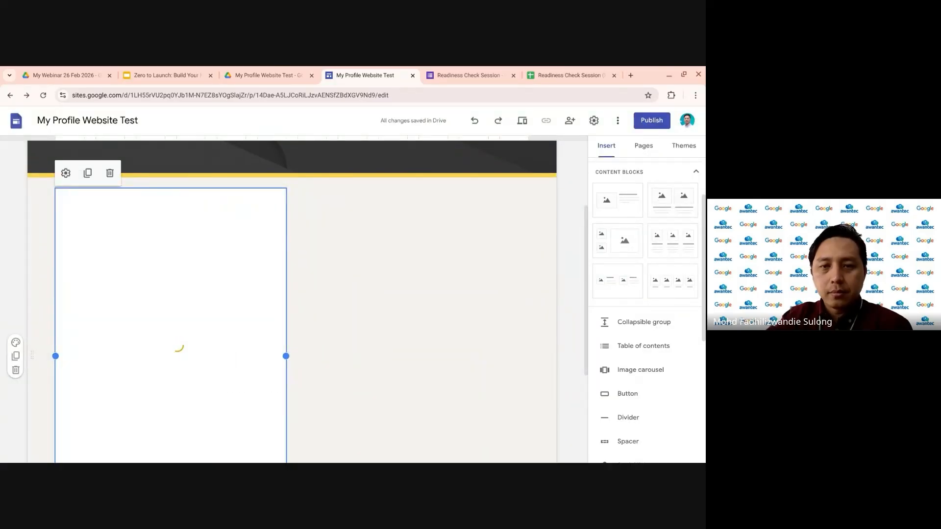
- Stretch the carousel across the full content width of the page and reduce its height
drag(286, 356, 535, 342)
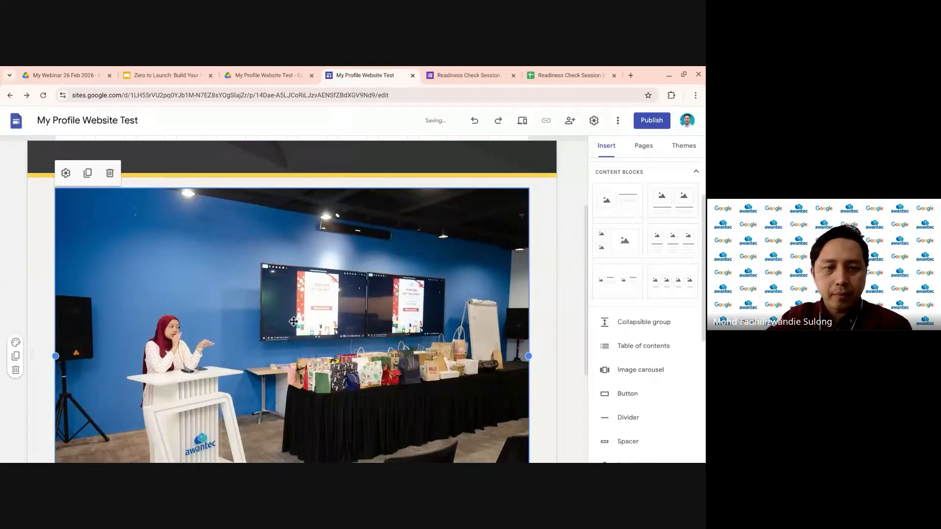
scroll(534, 341, down, 2)
drag(294, 439, 319, 376)
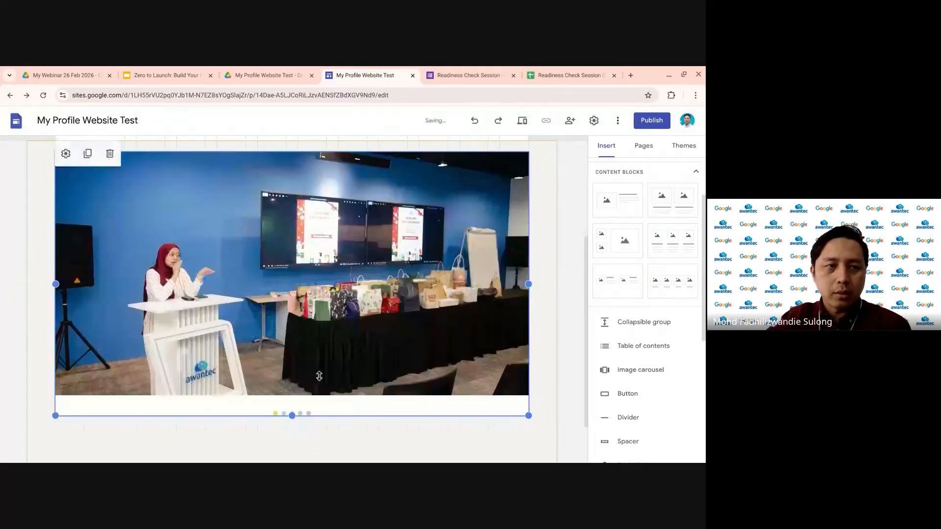
- Examine the carousel's settings for dots, captions, auto start and transition speed without changing them
click(66, 154)
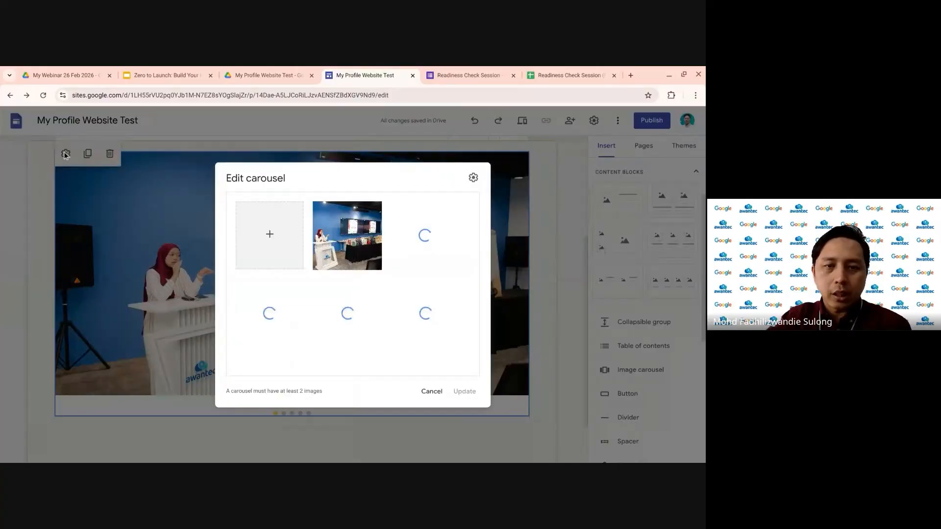
click(473, 177)
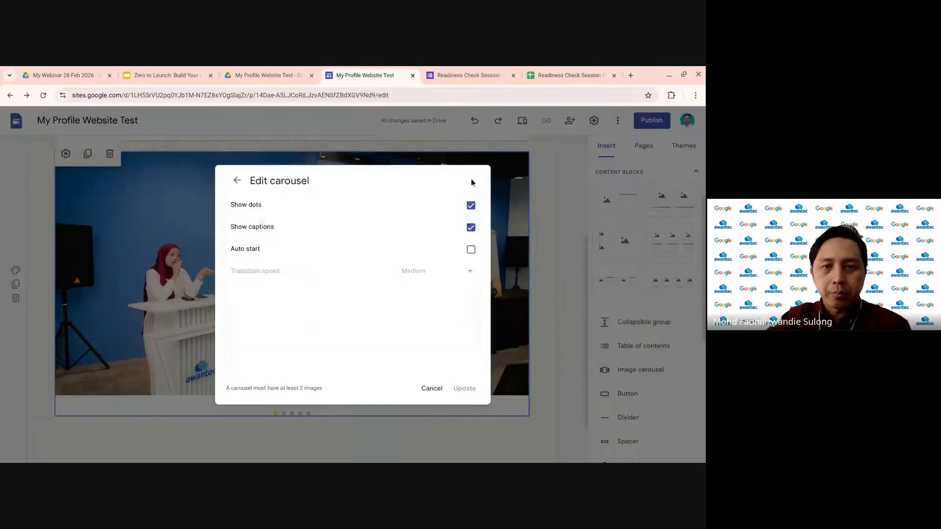
click(432, 390)
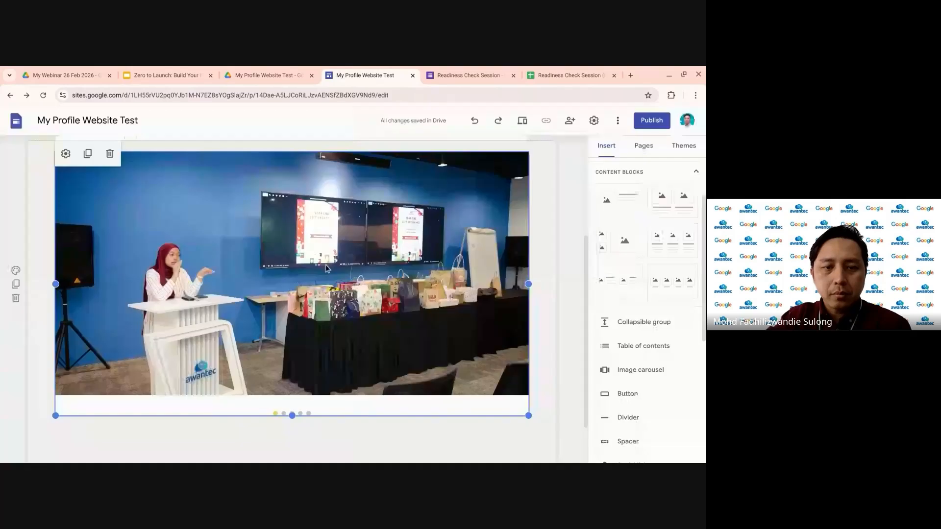
- Increase the carousel's height, and scale it down to leave equal margins on both sides of the section
drag(292, 416, 292, 440)
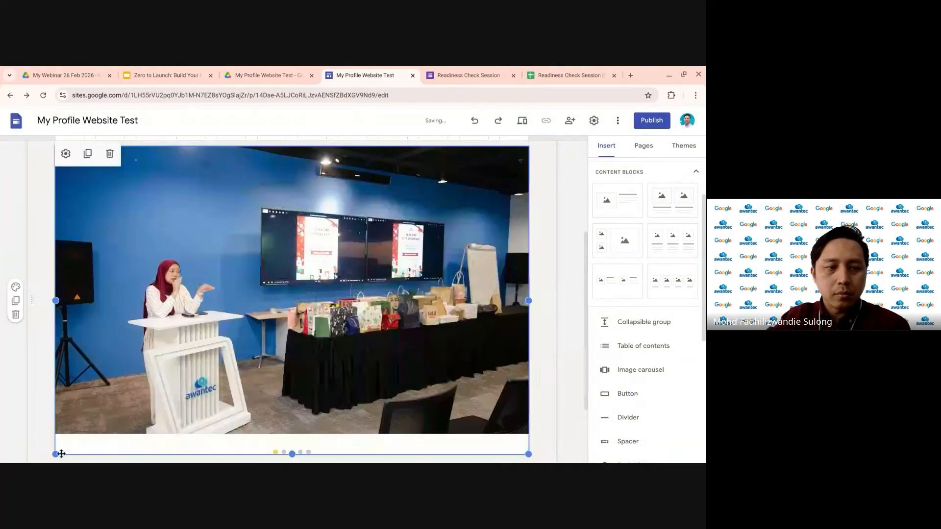
drag(61, 454, 277, 243)
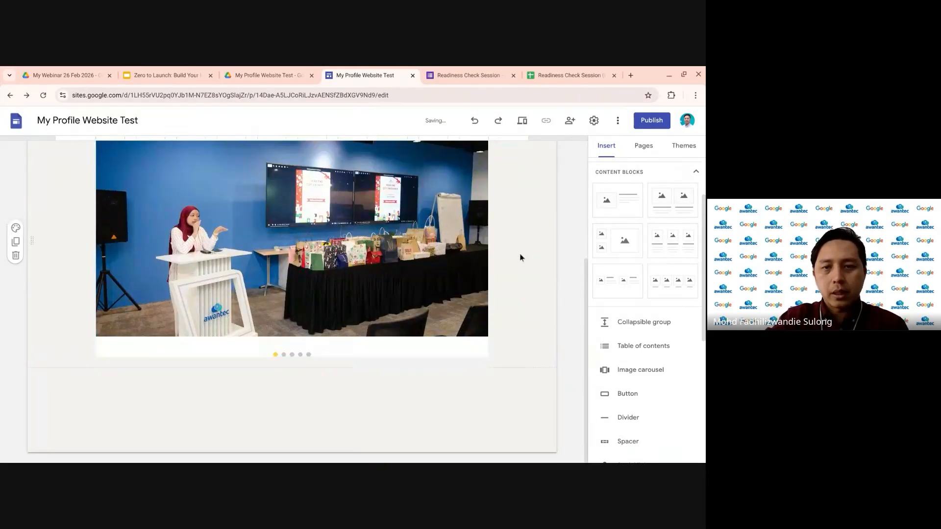
scroll(531, 257, up, 2)
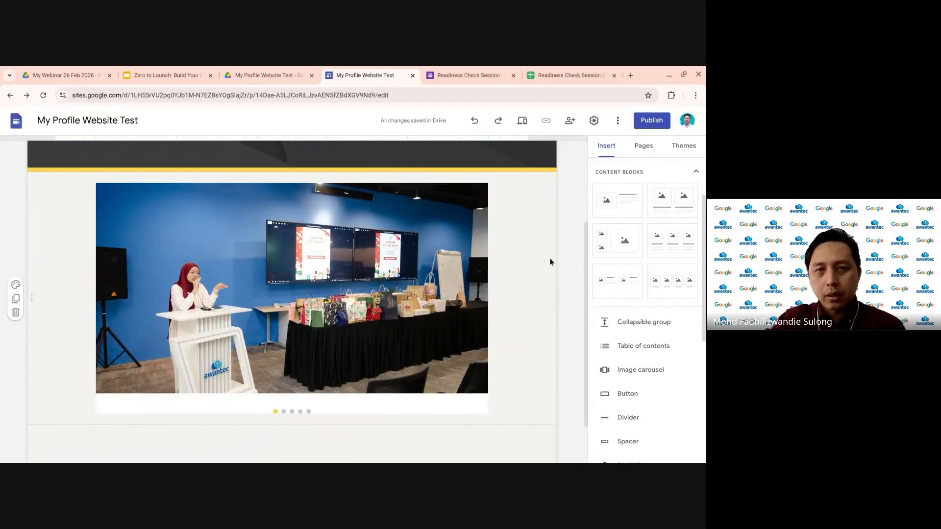
- Preview the Perkhidmatan 1 page, browse through all the carousel pictures and return to the editor
click(522, 120)
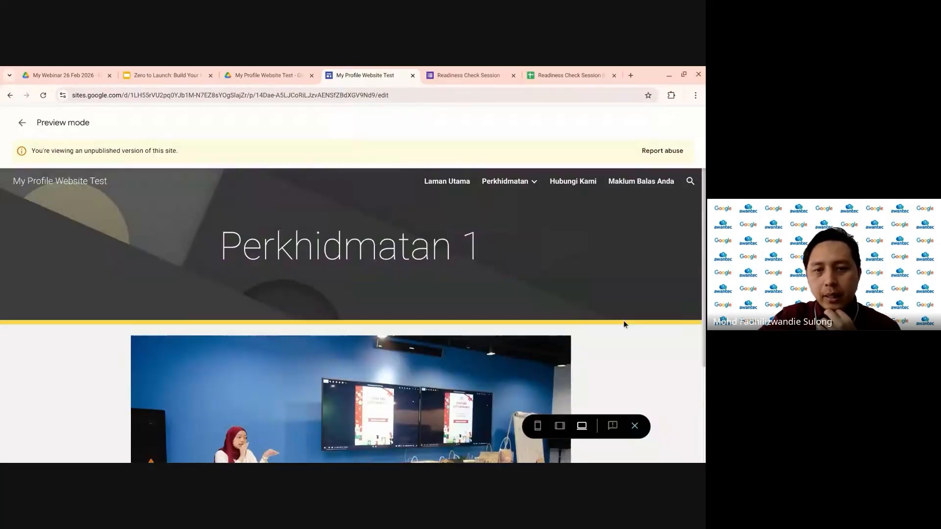
scroll(616, 319, down, 2)
scroll(620, 317, down, 1)
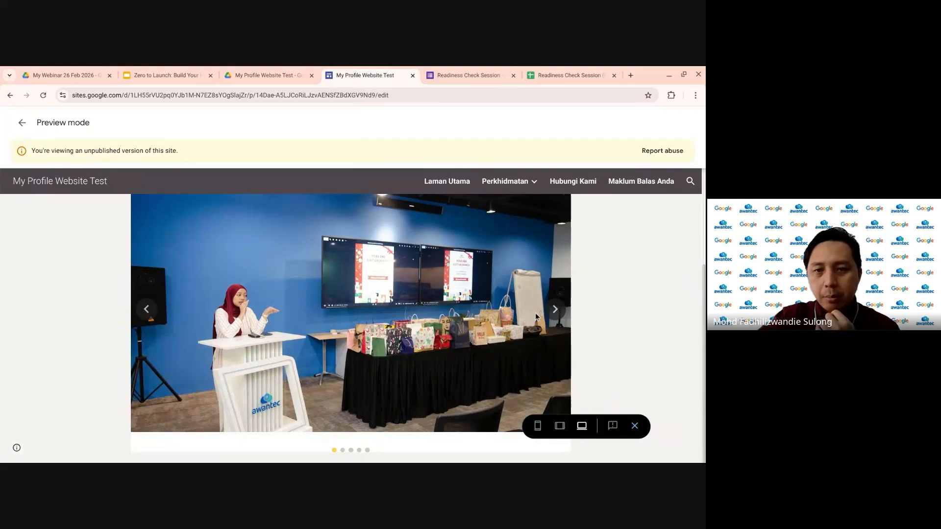
click(555, 310)
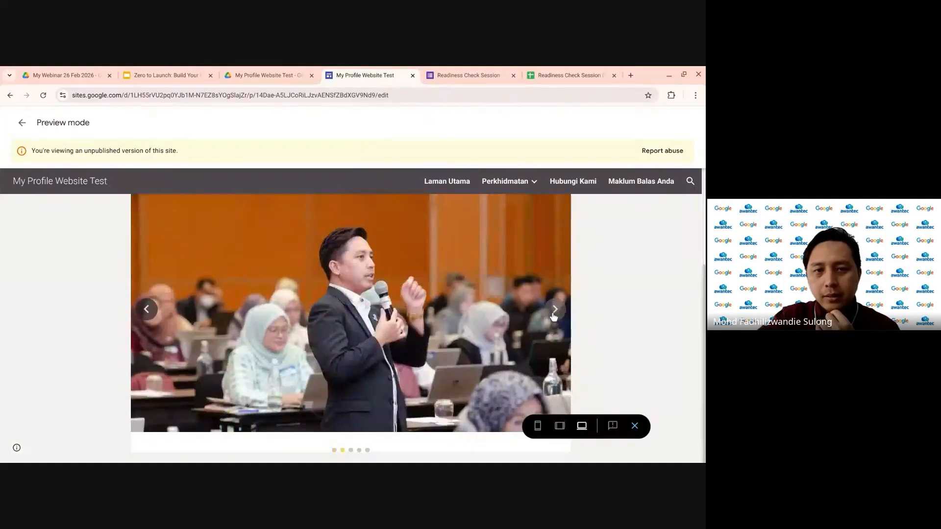
click(555, 309)
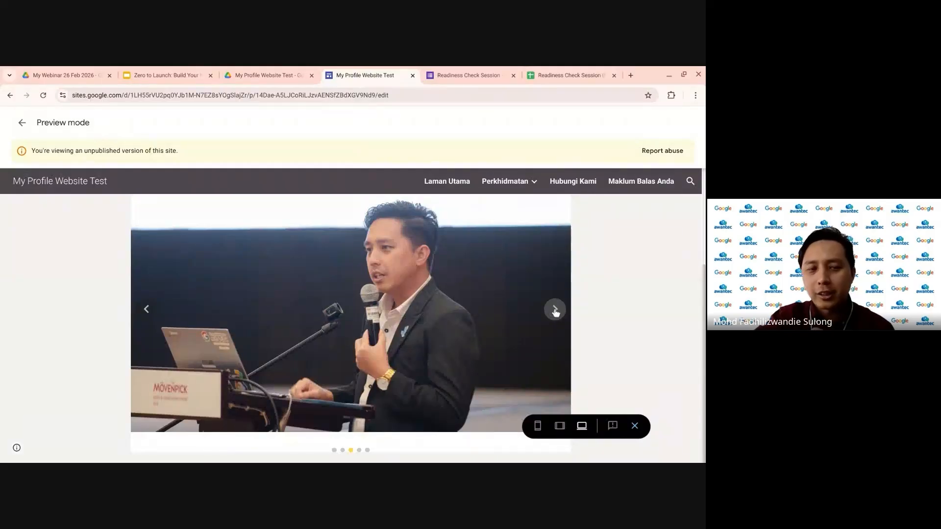
click(554, 310)
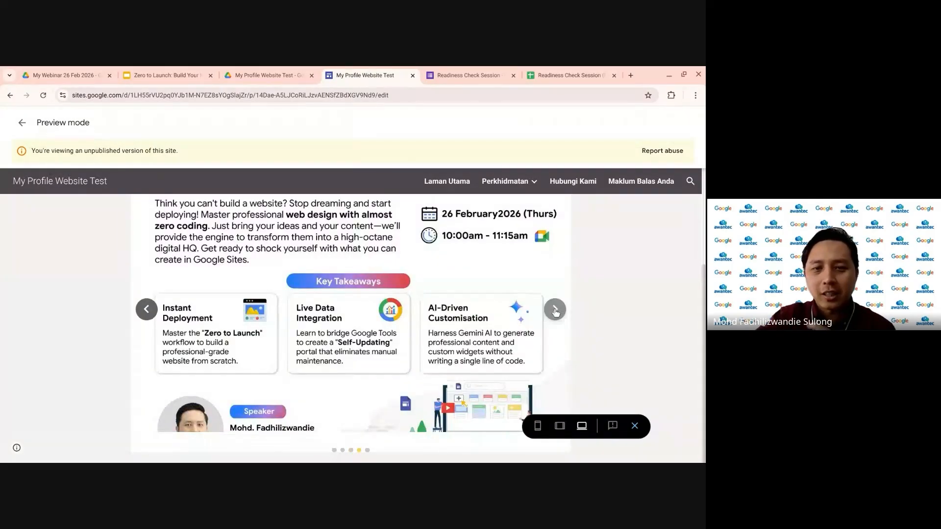
click(555, 311)
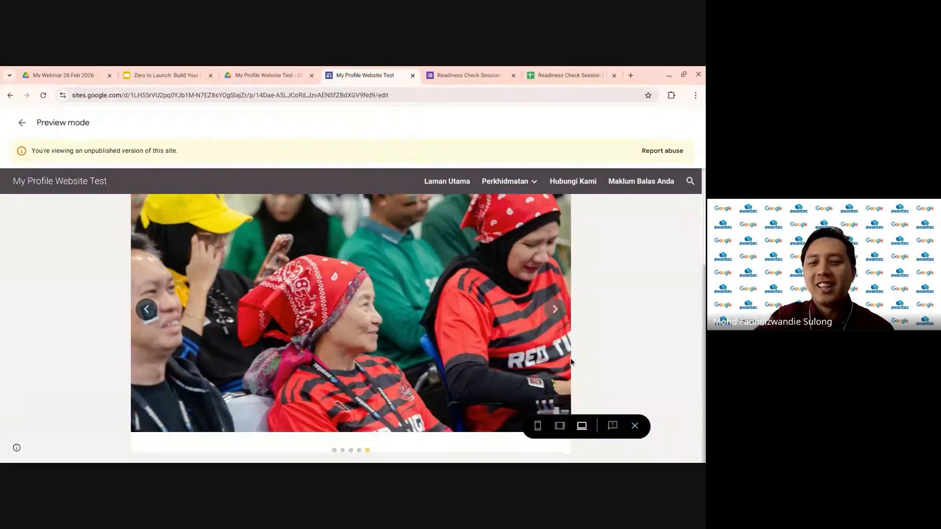
click(635, 427)
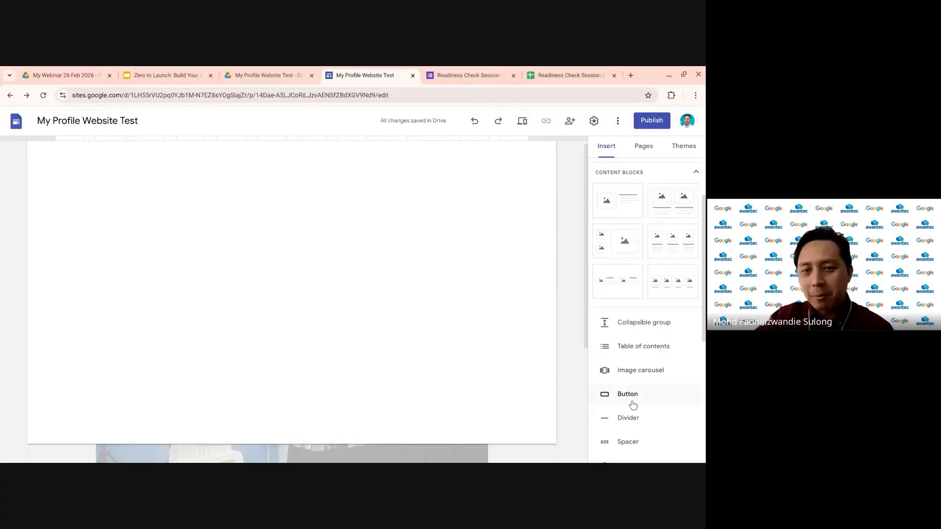
scroll(495, 364, down, 2)
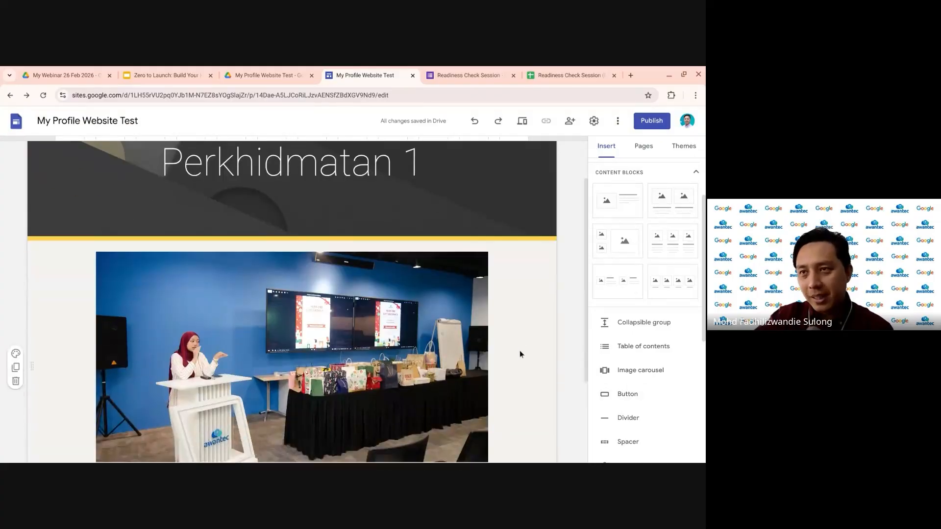
scroll(514, 348, up, 2)
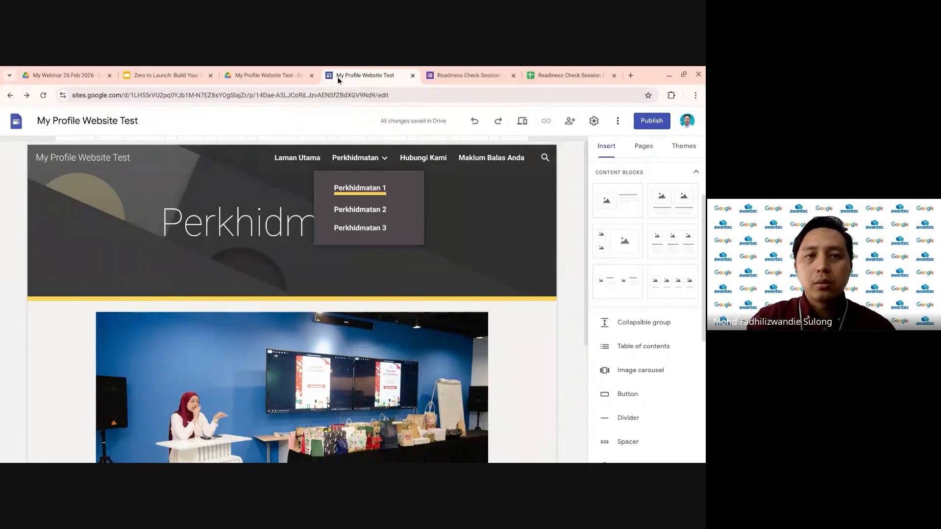
- Check The Deep-Dive Playground slide in the Zero to Launch presentation in Google Slides and return to the Perkhidmatan 1 page in Google Sites
mouse_move(355, 158)
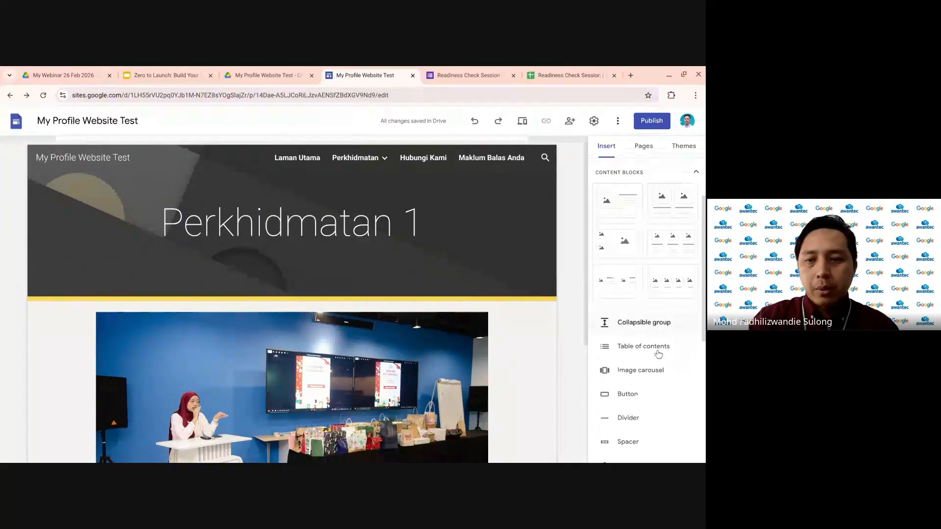
click(181, 76)
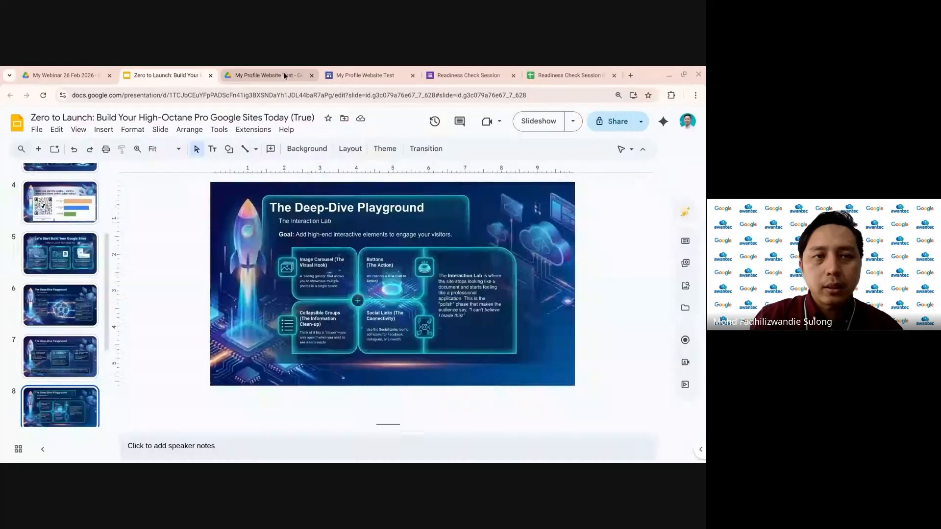
click(375, 77)
scroll(456, 297, down, 4)
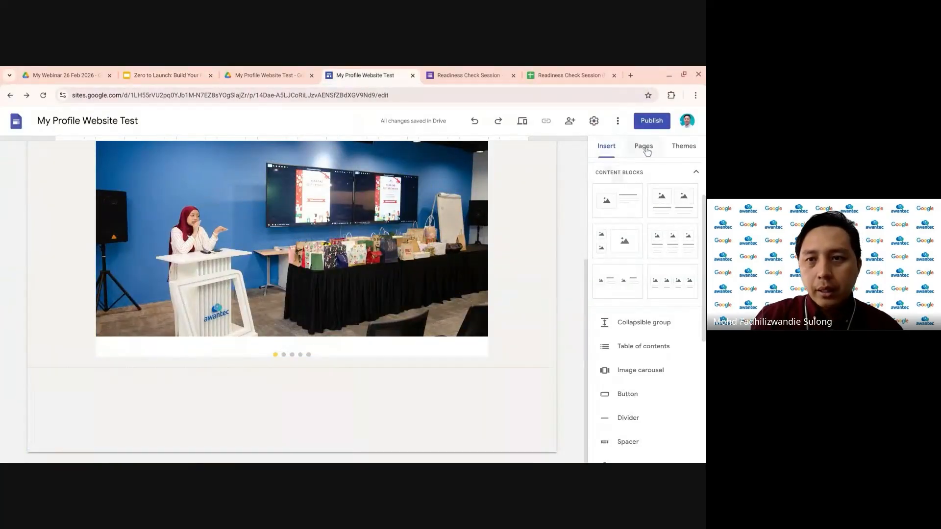
scroll(451, 146, up, 5)
- Open the Laman Utama page and start a new button named REGISTER YOUR SEAT NOW
click(297, 158)
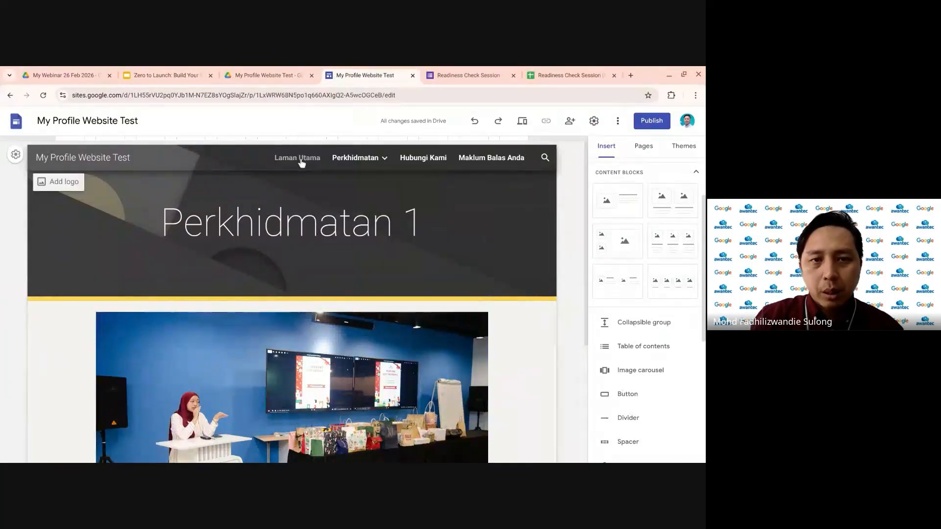
scroll(343, 255, down, 10)
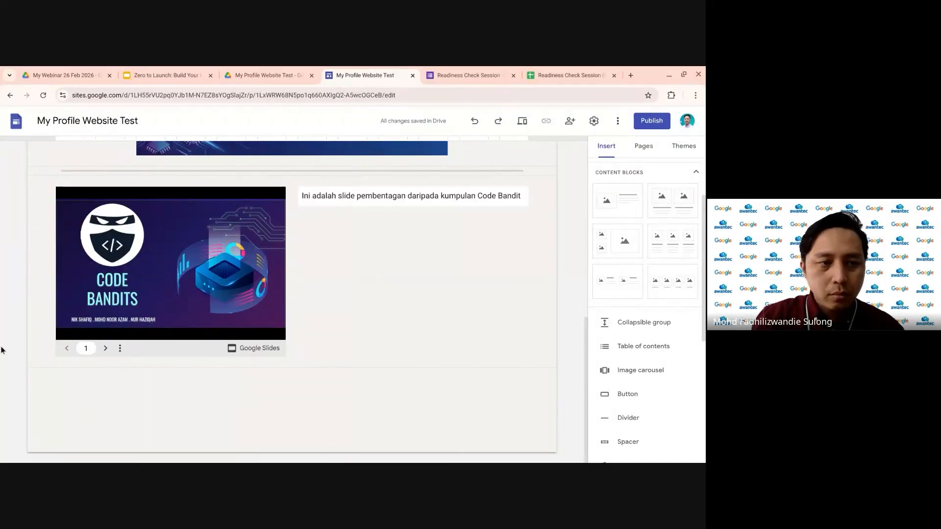
mouse_move(30, 323)
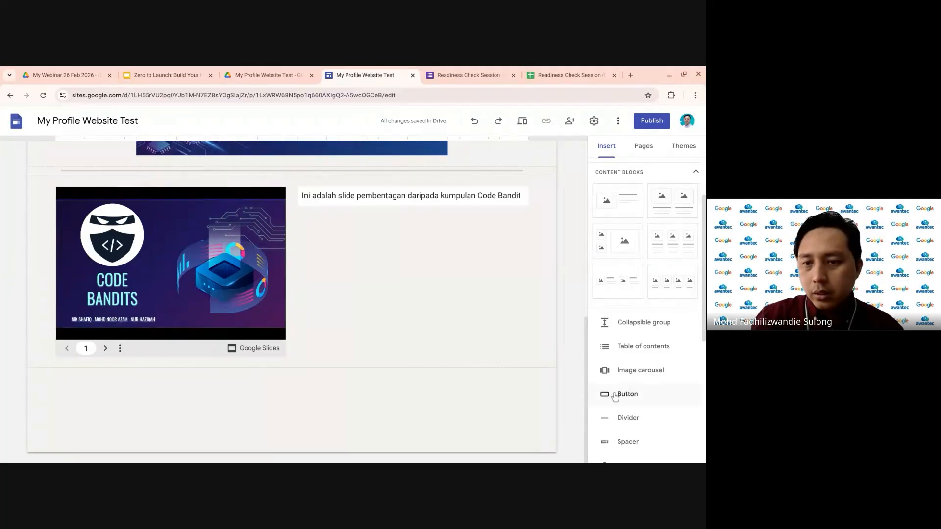
click(632, 400)
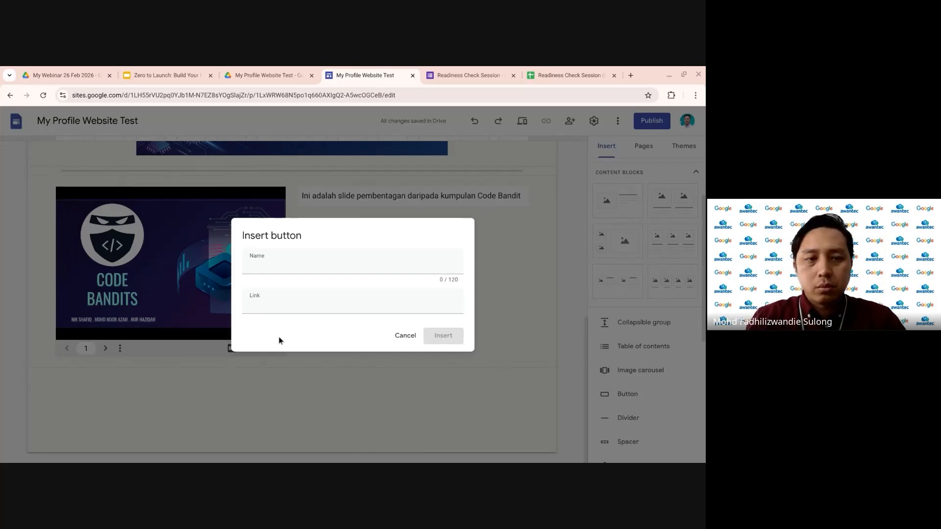
click(289, 264)
text(REGISTER YOUR SEAT NOW)
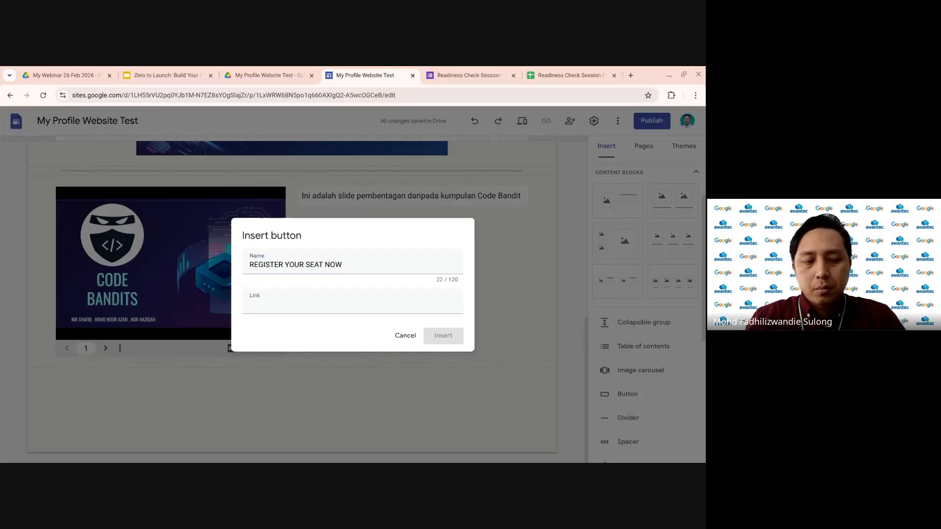
click(297, 307)
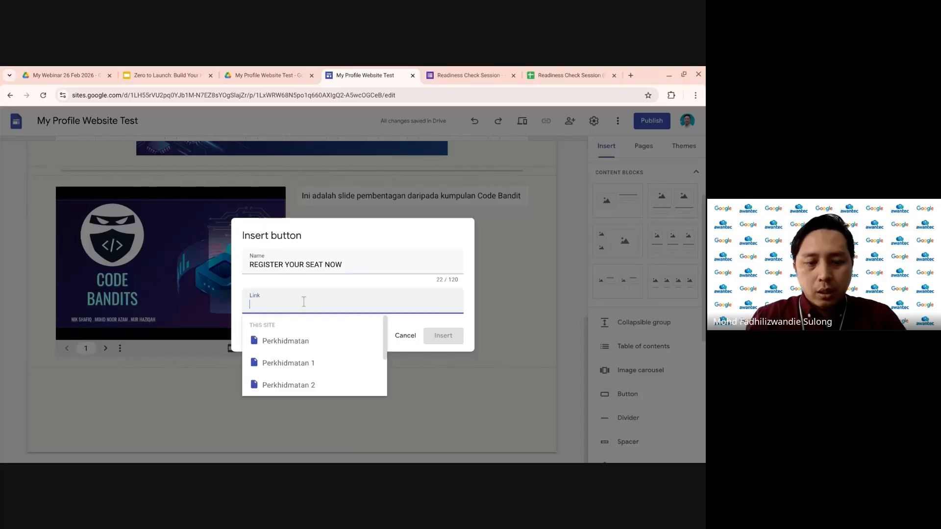
text(https://forms.gle/ENVrpYncJgFSSJVT7)
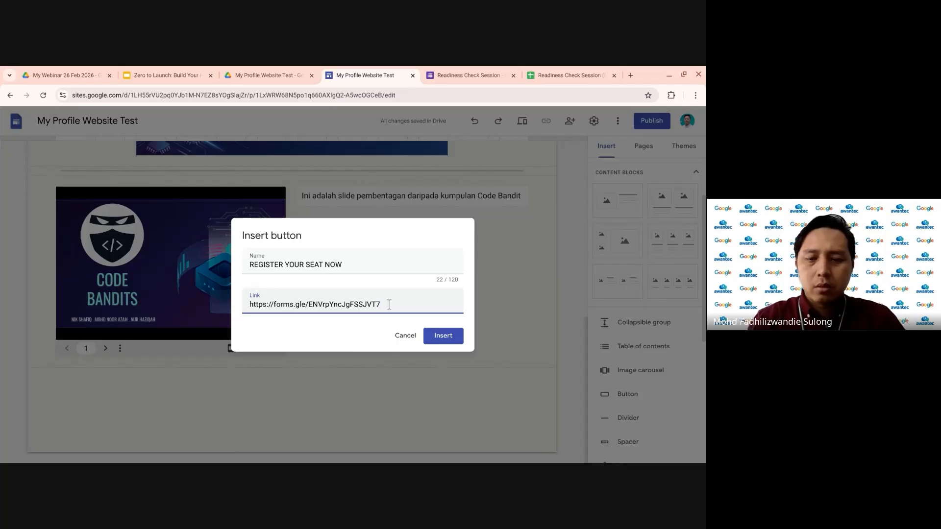
key(BackSpace)
key(BackSpace)
key(BackSpace)
key(BackSpace)
key(BackSpace)
key(BackSpace)
key(BackSpace)
key(BackSpace)
key(BackSpace)
key(BackSpace)
key(BackSpace)
key(BackSpace)
key(BackSpace)
key(BackSpace)
key(BackSpace)
key(BackSpace)
key(BackSpace)
key(BackSpace)
key(BackSpace)
key(BackSpace)
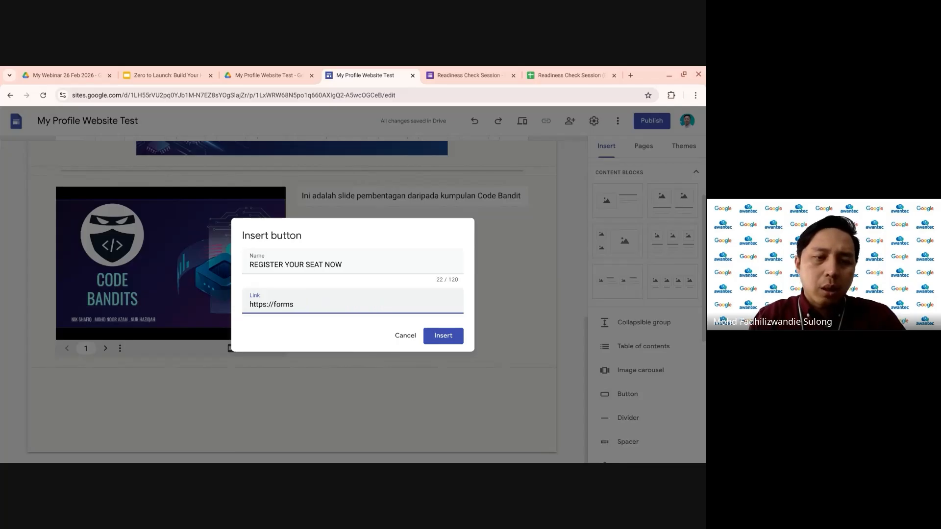
key(BackSpace)
key(BackSpace)
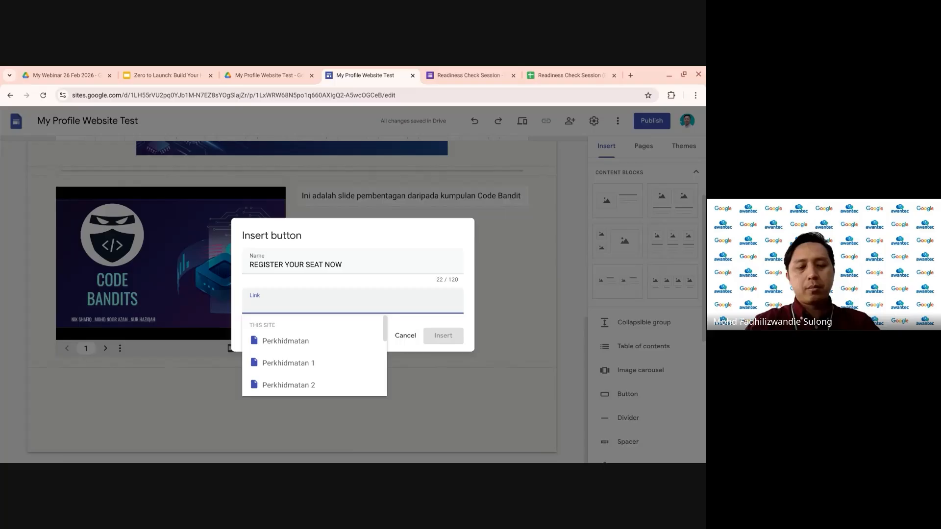
text(https://forms.gle/ENVrpYncJgFSSJVT7)
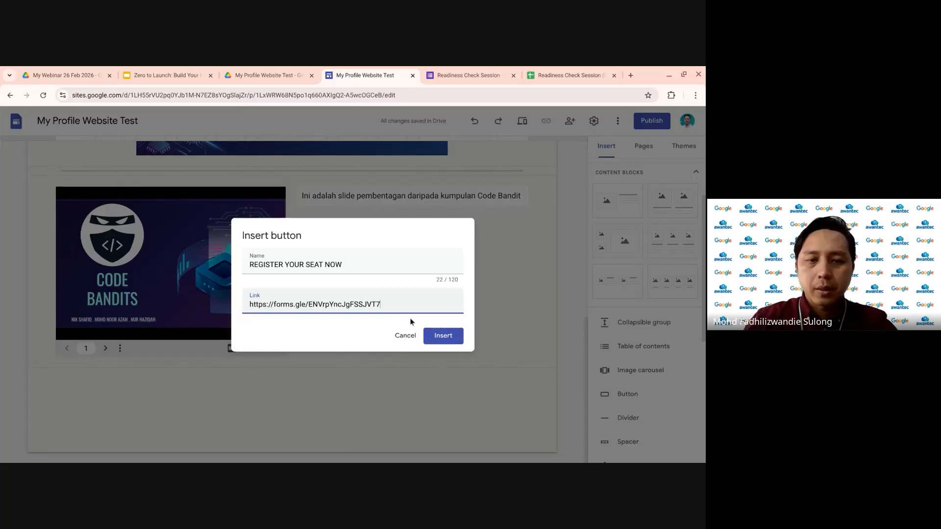
click(444, 336)
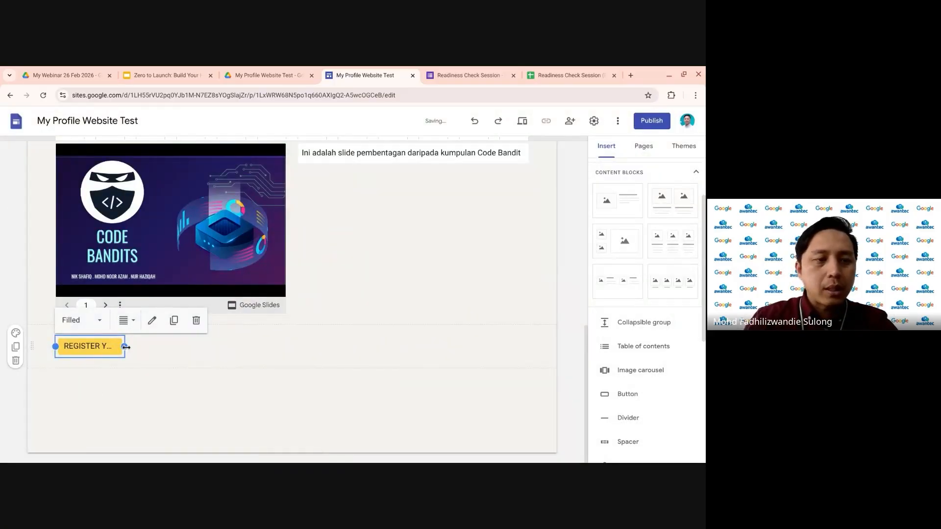
drag(124, 346, 314, 353)
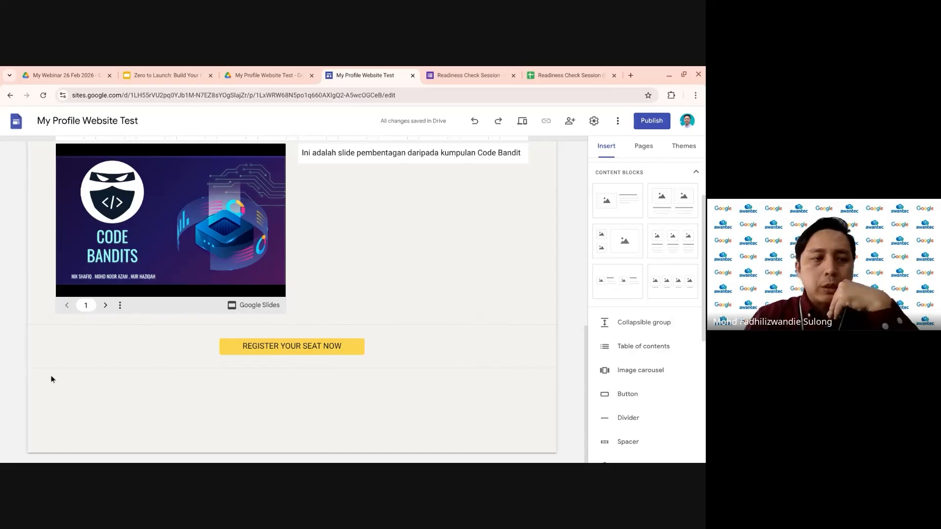
- Insert a button named Perkhidmatan 1 linked to the Perkhidmatan 1 page and widen it to show its full name
click(618, 397)
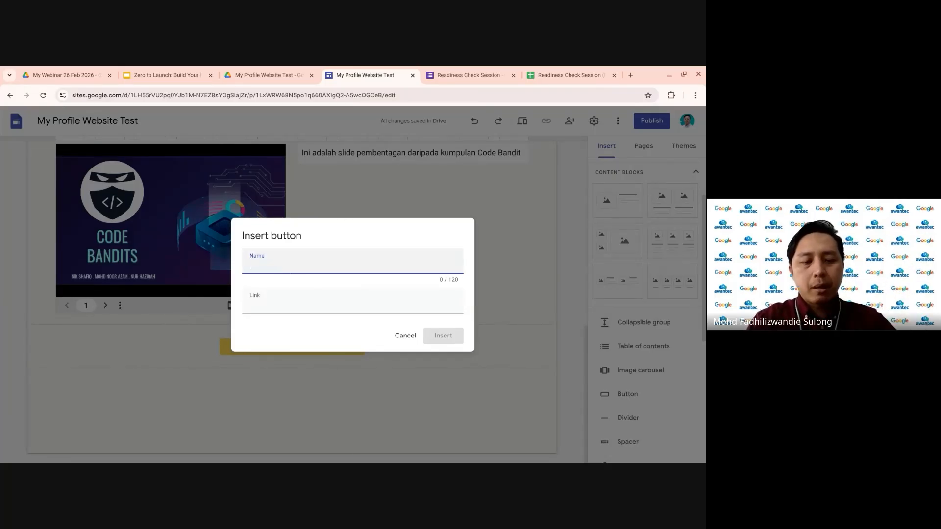
text(erkhidmatan 1)
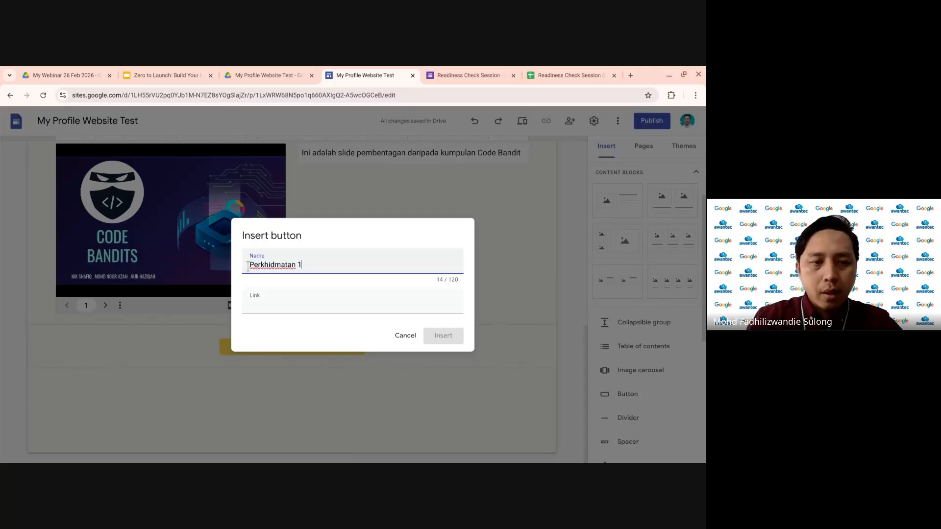
click(263, 308)
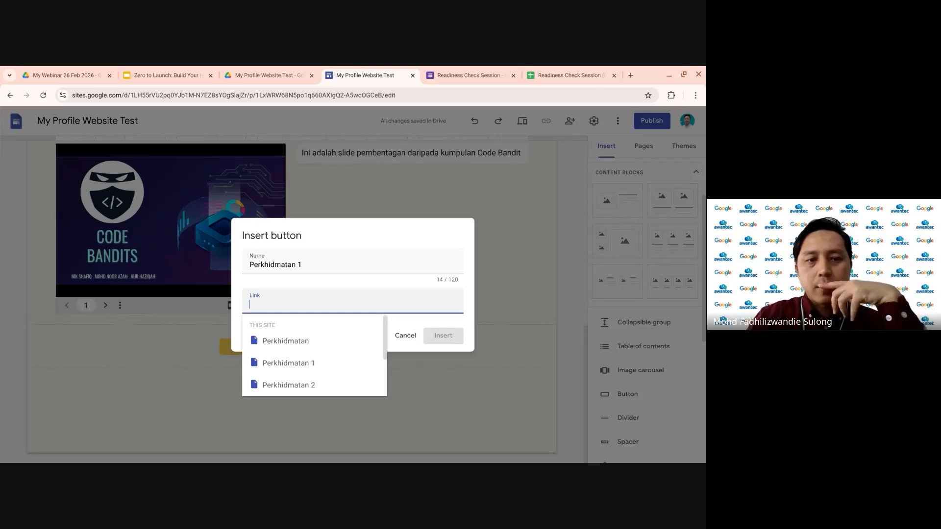
click(278, 369)
click(428, 337)
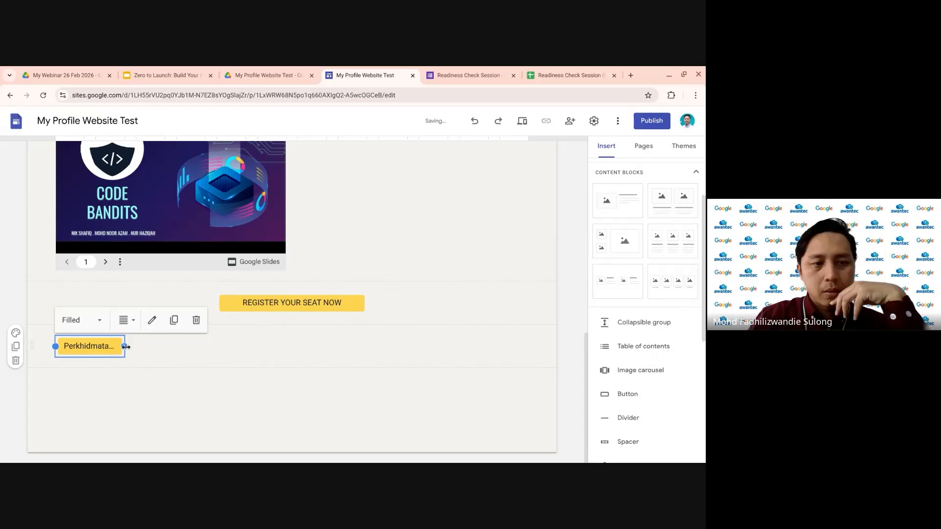
drag(125, 348, 204, 346)
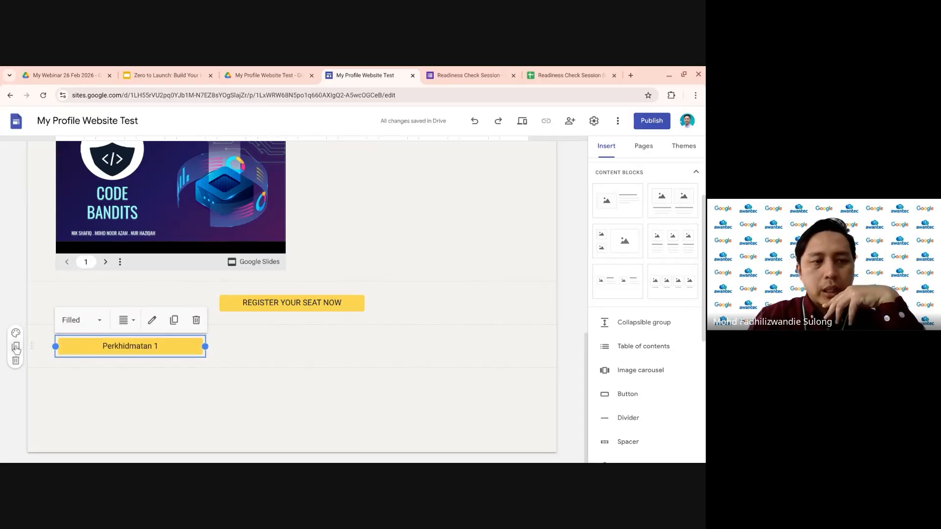
- Duplicate the Perkhidmatan 1 button beside the original, and change the copy's name and linked page to Perkhidmatan 2
click(16, 348)
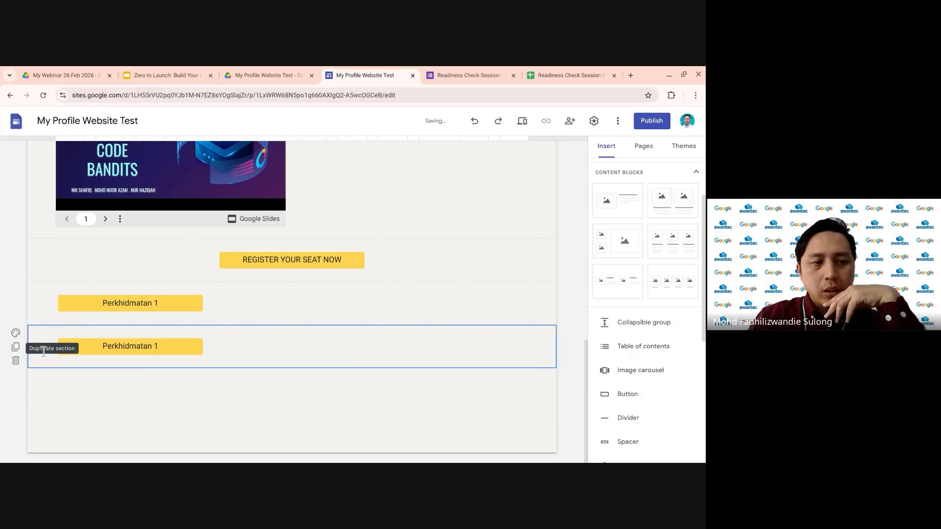
drag(162, 343, 264, 310)
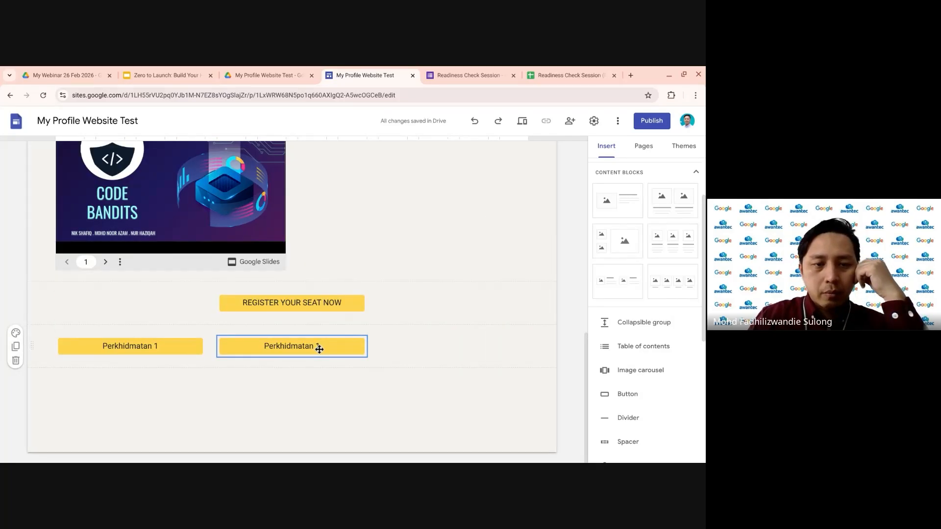
click(319, 349)
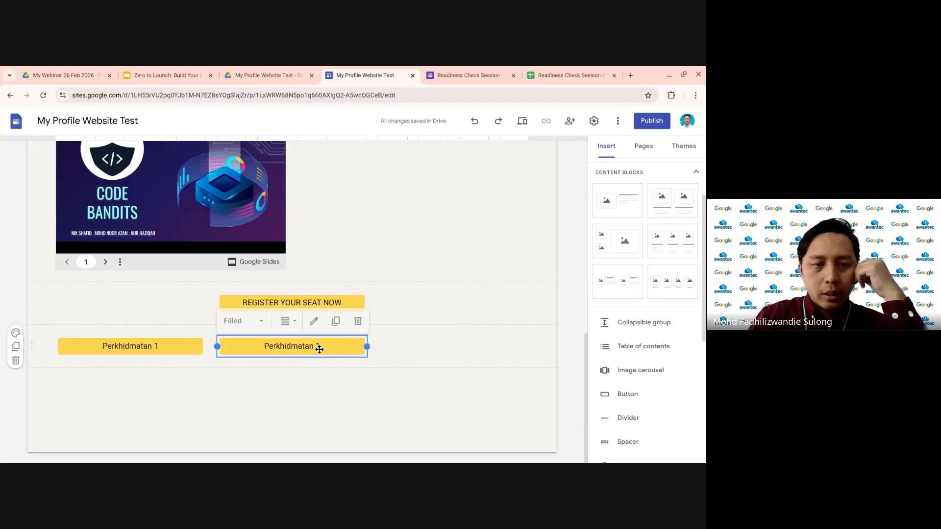
click(313, 323)
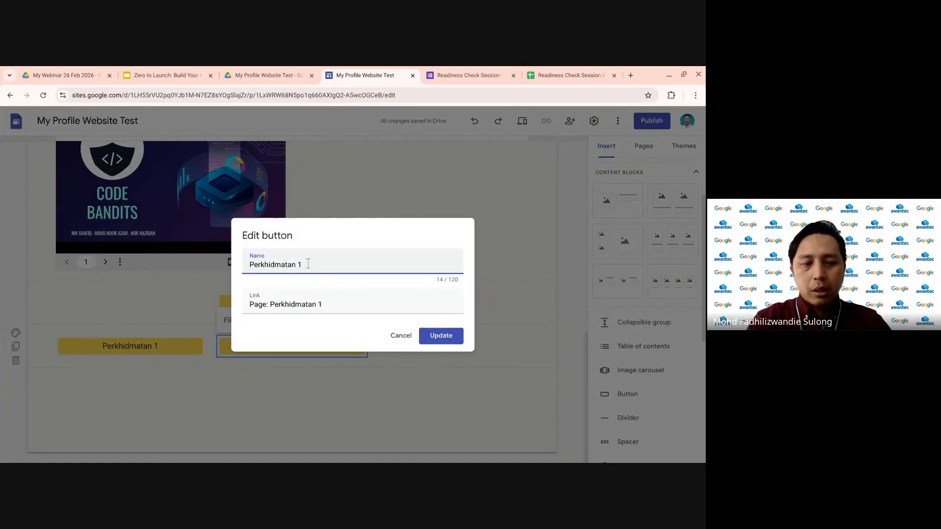
key(BackSpace)
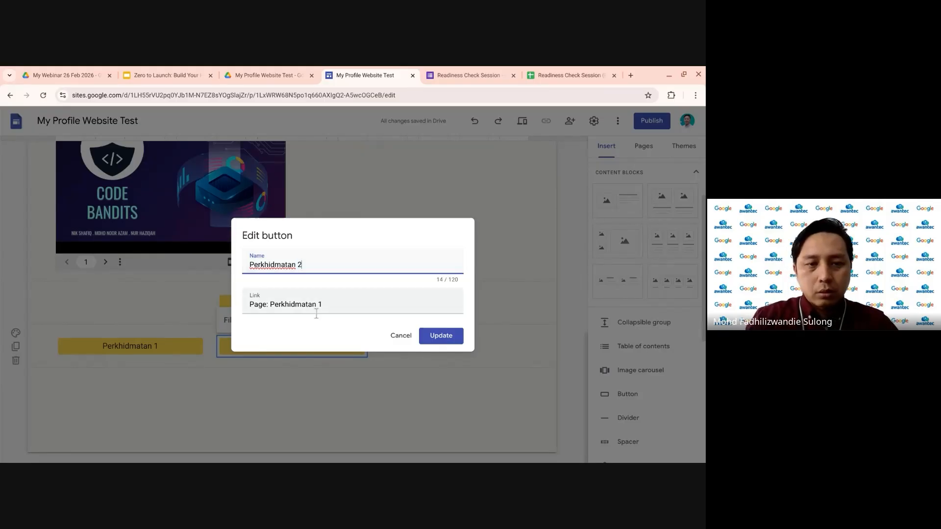
click(338, 304)
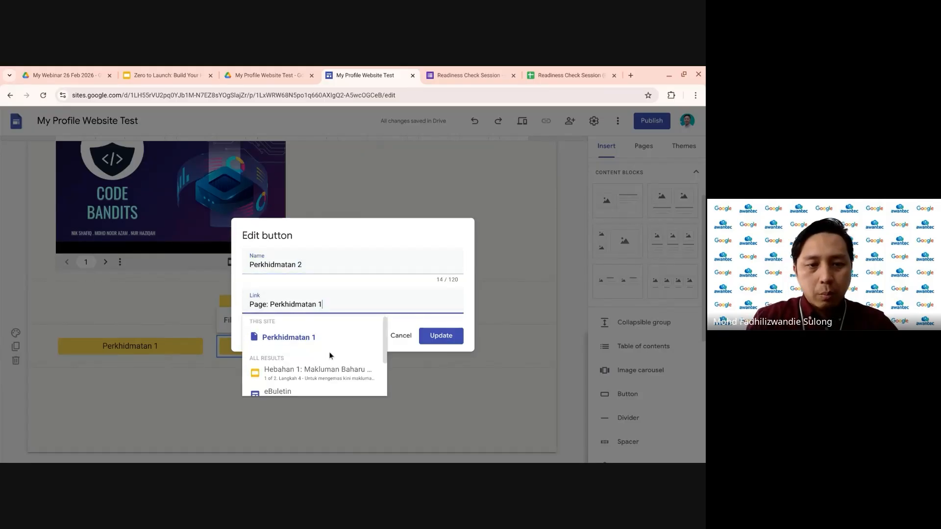
scroll(343, 352, down, 3)
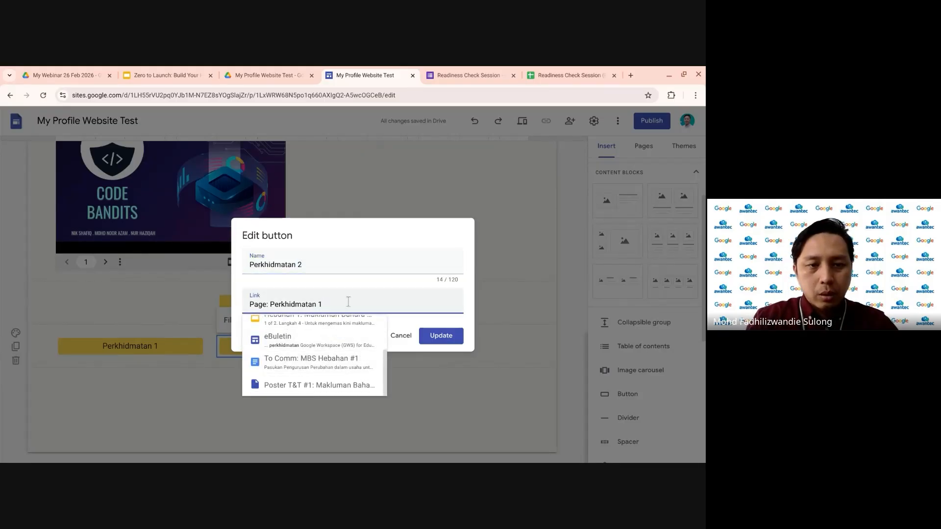
key(BackSpace)
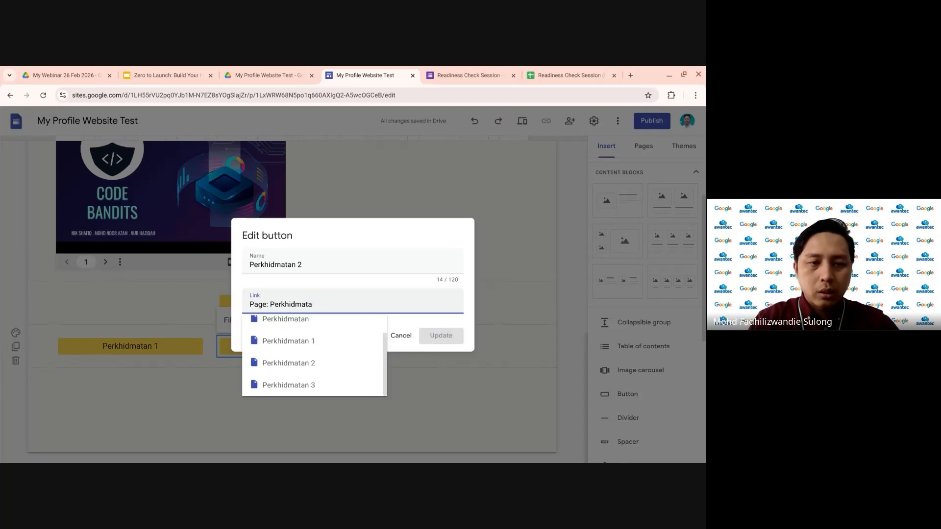
click(277, 362)
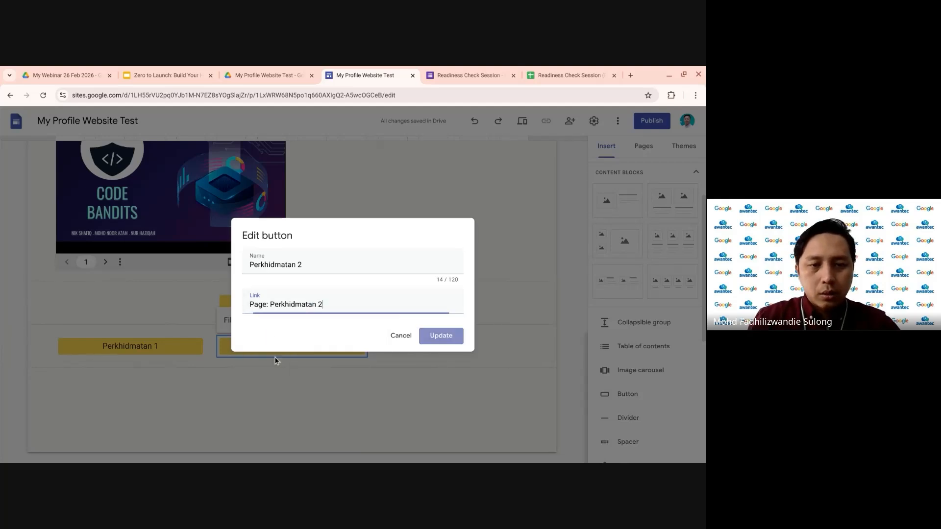
click(438, 336)
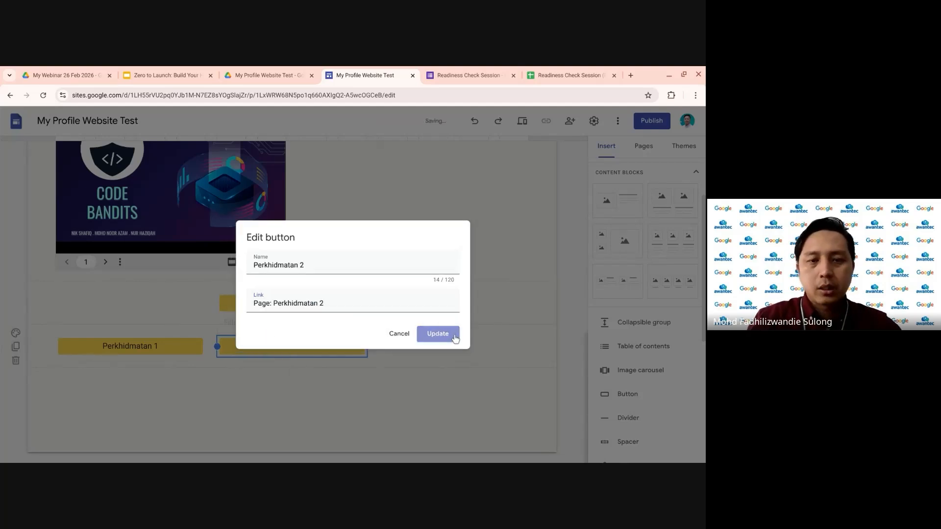
click(354, 394)
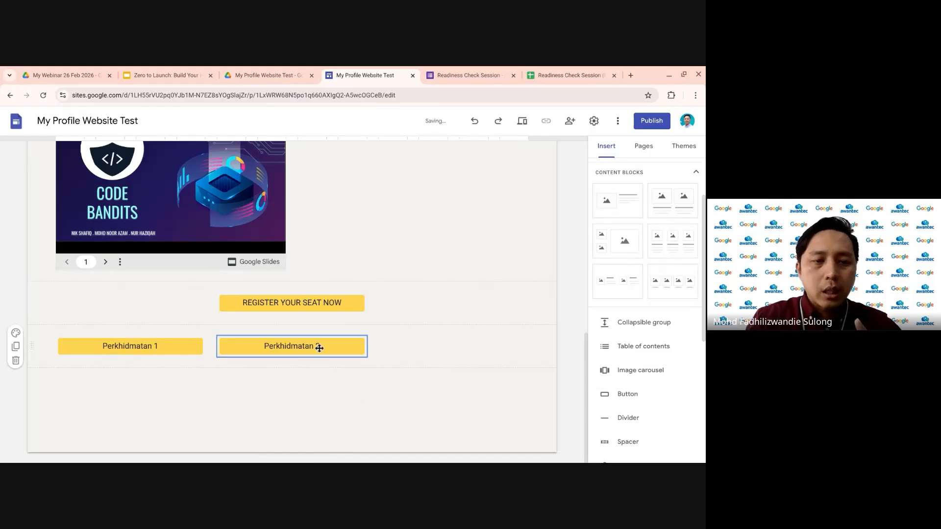
- Duplicate the Perkhidmatan 2 button and place the copy to its right in the same row
click(342, 346)
click(336, 320)
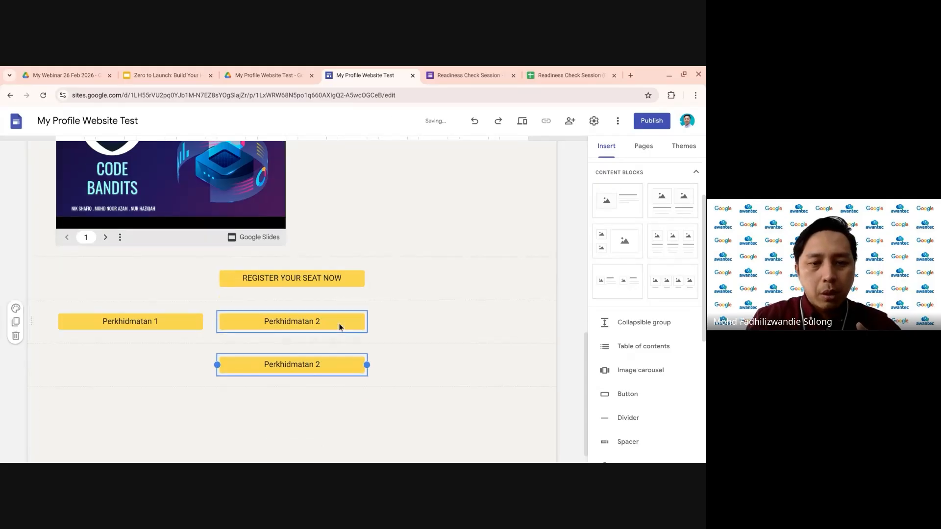
drag(333, 352, 433, 319)
- Rename the rightmost button in the row Perkhidmatan 3 and link it to the Perkhidmatan 3 page
click(480, 346)
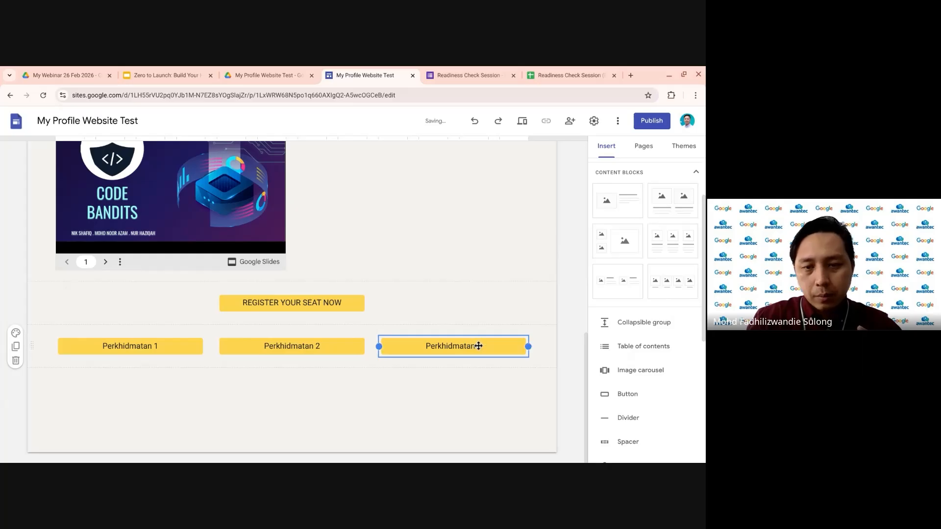
click(475, 320)
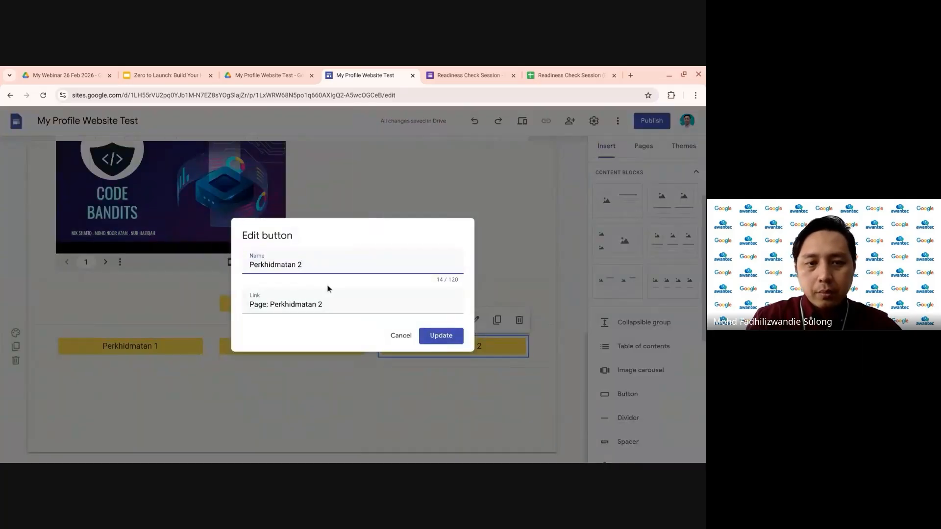
key(BackSpace)
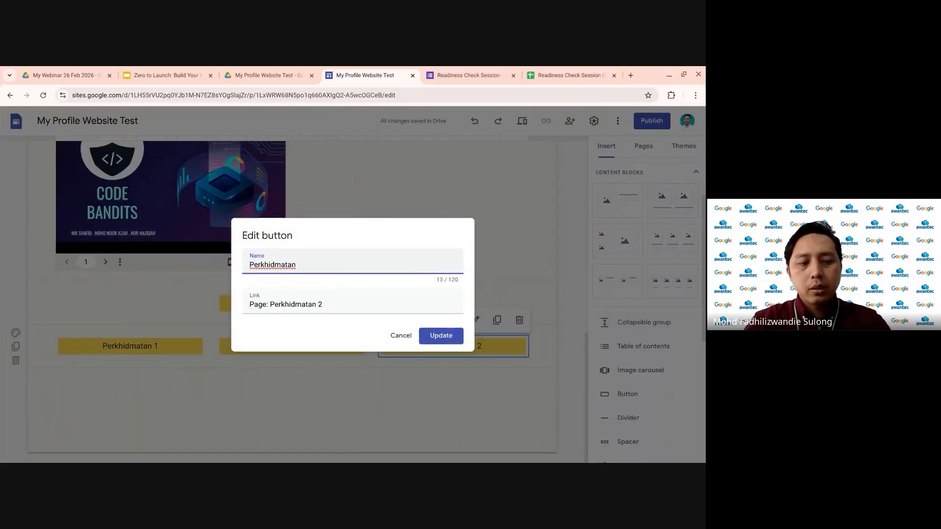
text(3)
click(334, 300)
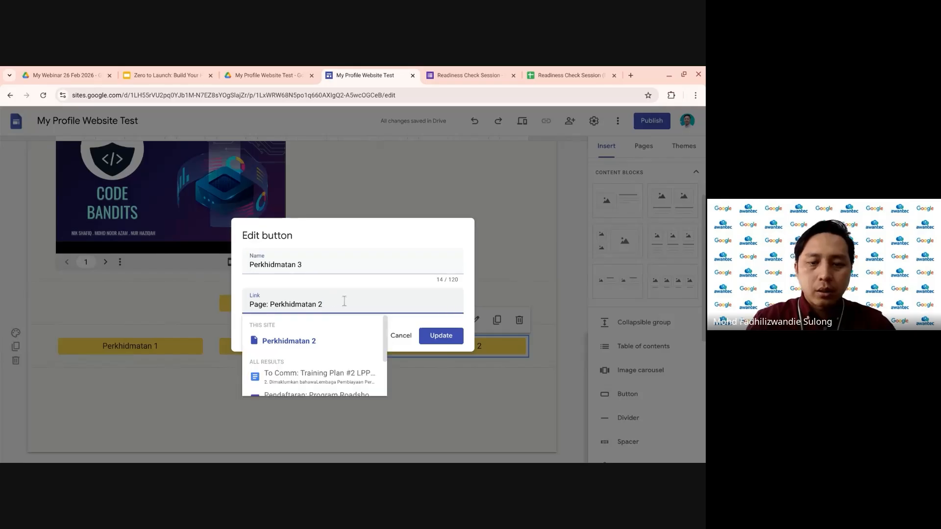
key(BackSpace)
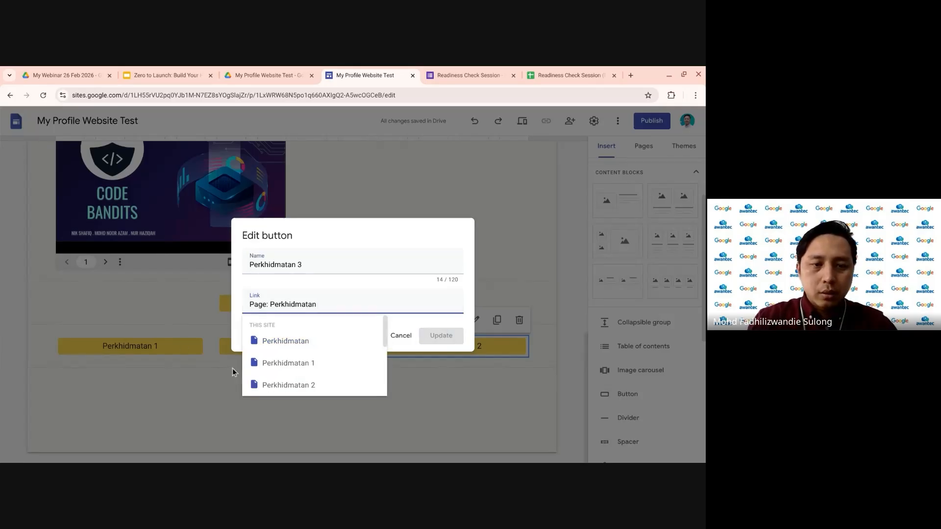
scroll(343, 375, down, 1)
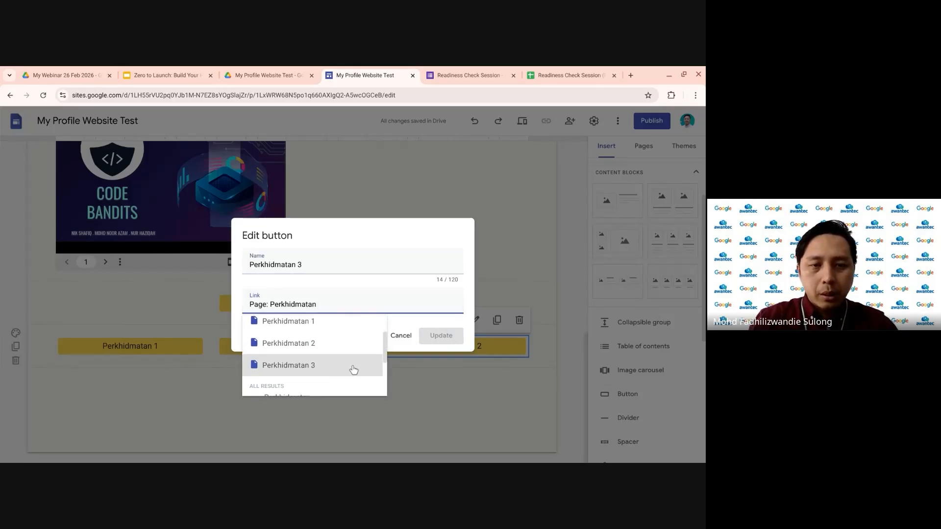
click(354, 367)
click(432, 336)
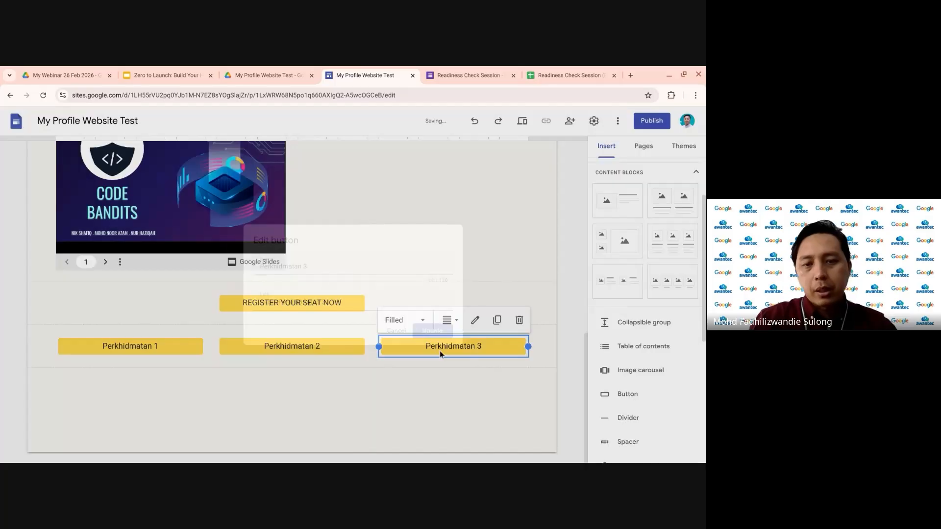
click(543, 316)
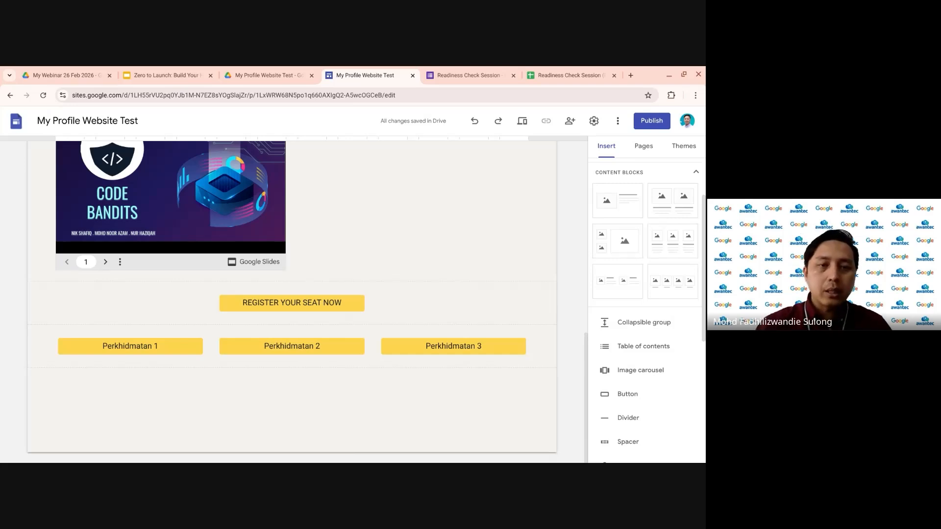
click(357, 301)
drag(357, 301, 337, 303)
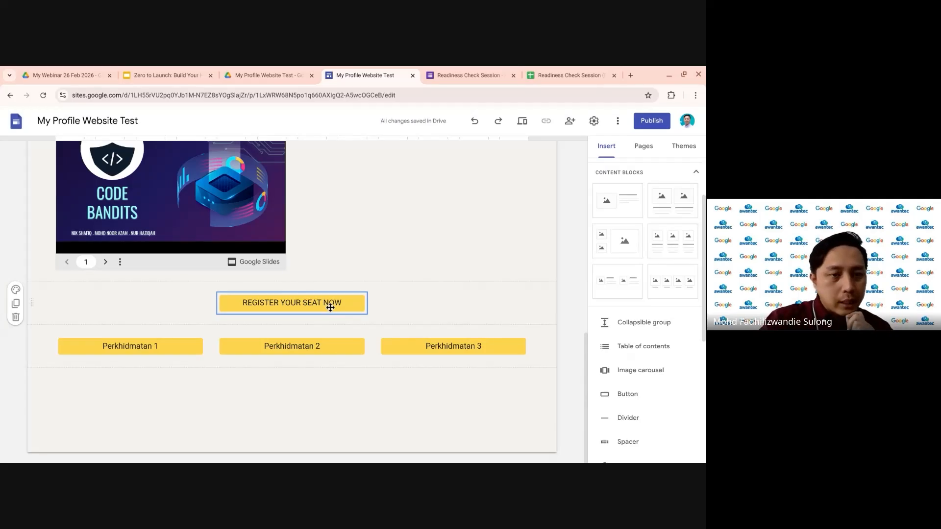
click(157, 346)
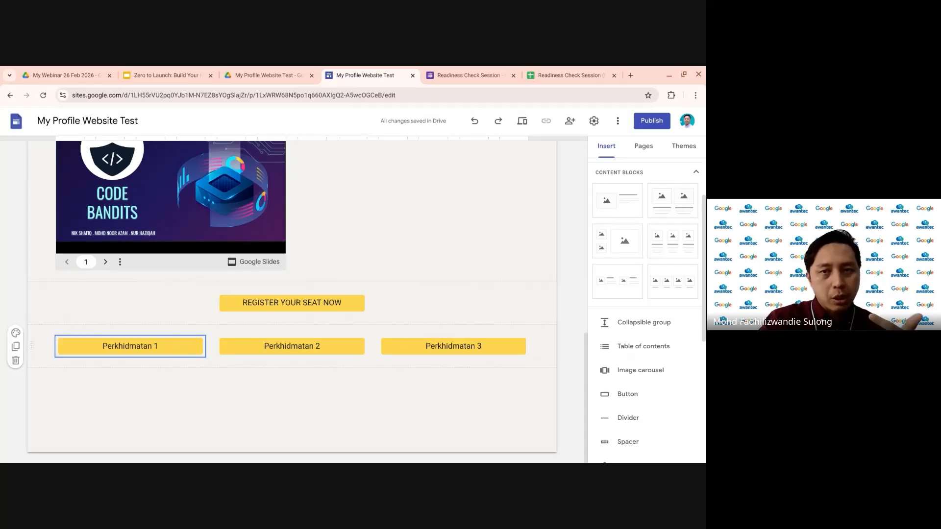
click(387, 256)
- Show the list of the site's pages
click(642, 146)
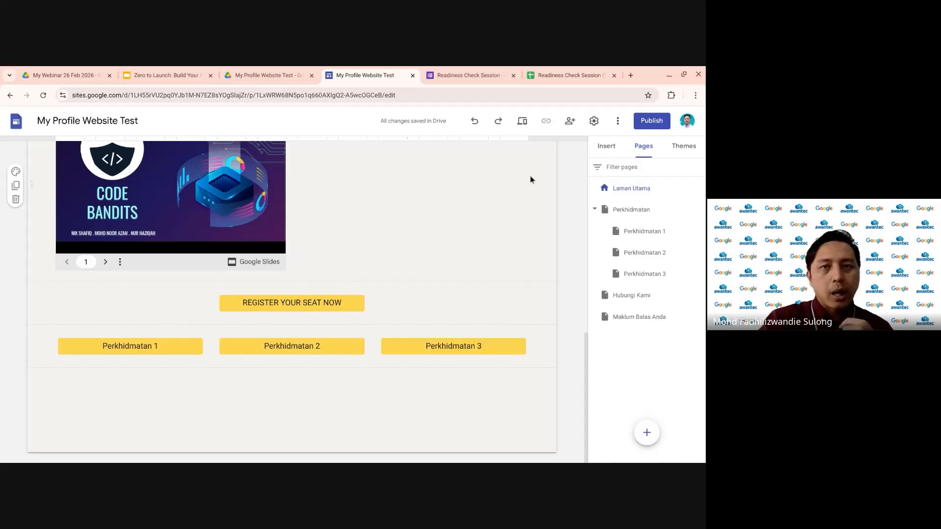
- Preview Laman Utama and test the REGISTER YOUR SEAT NOW button, closing the form page it opens
click(522, 120)
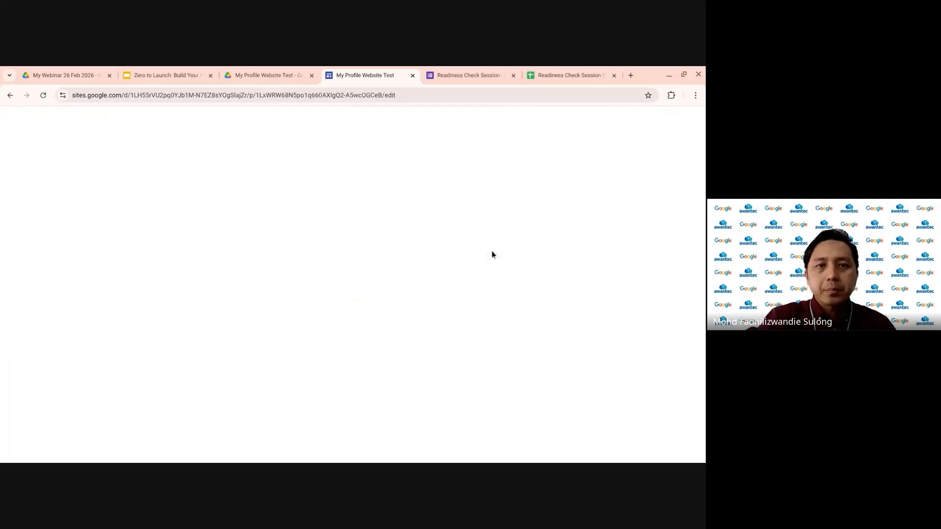
scroll(551, 299, down, 10)
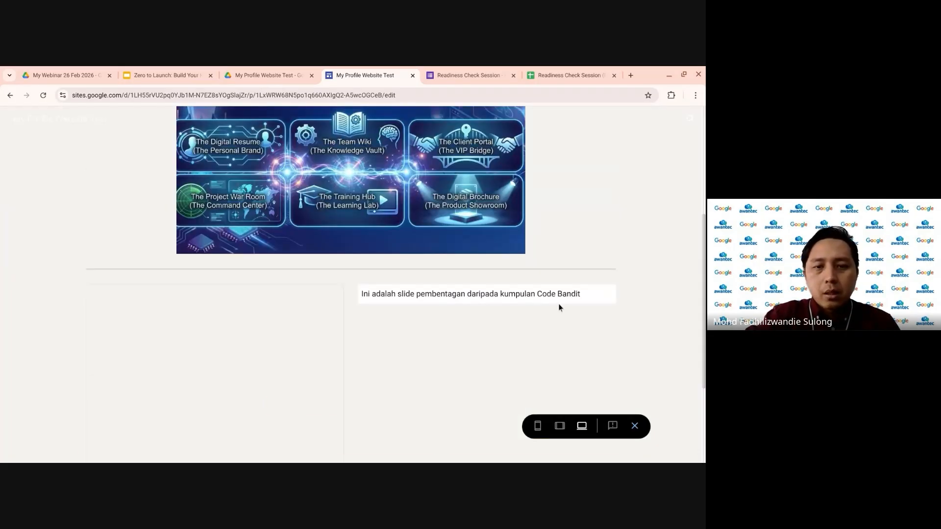
scroll(559, 307, down, 2)
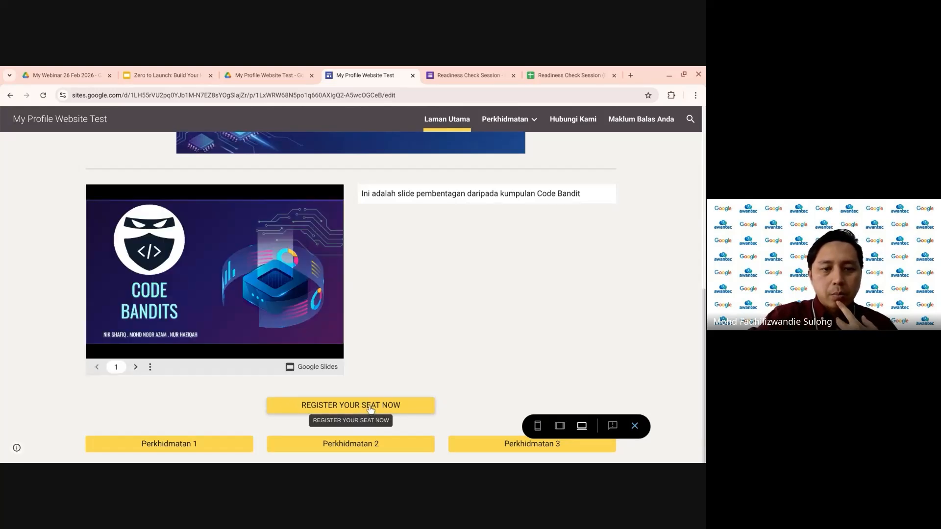
click(371, 409)
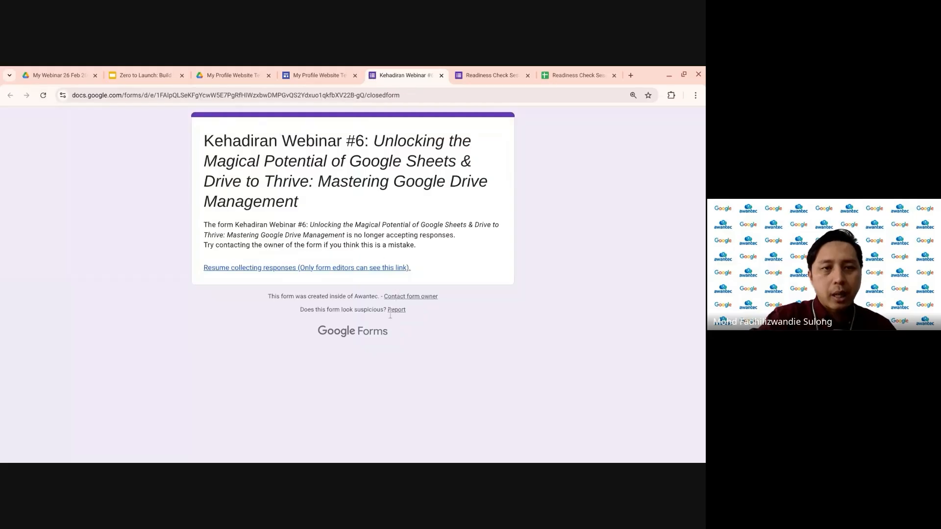
click(442, 76)
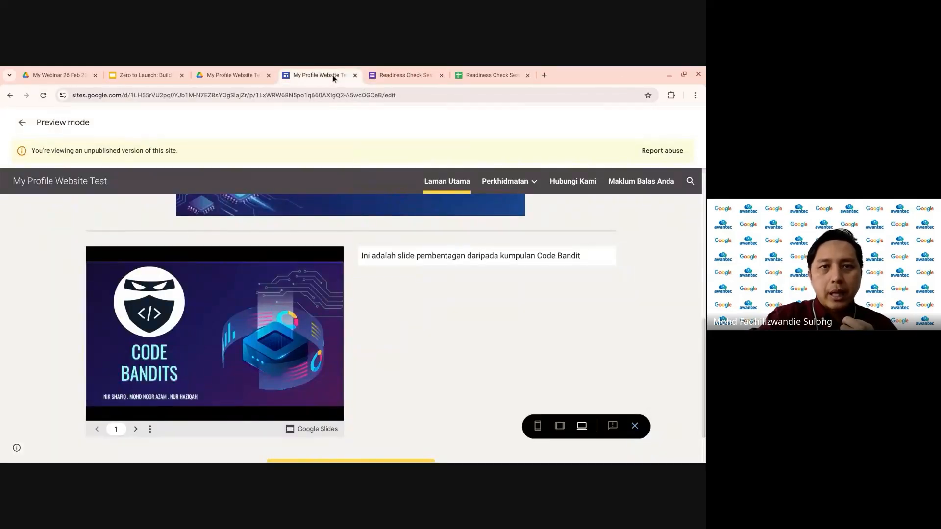
- Test the Perkhidmatan 1 button in the preview, view the linked page, and return to Laman Utama
scroll(415, 341, down, 2)
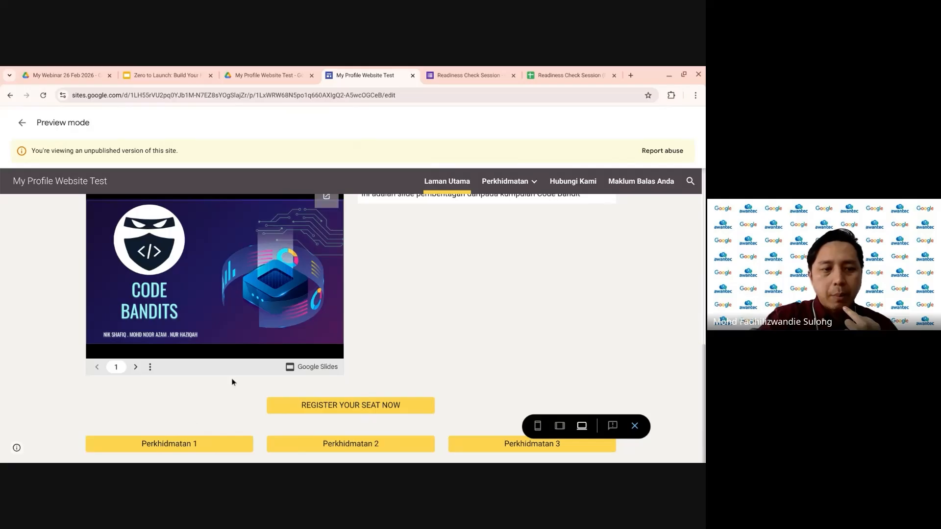
click(198, 445)
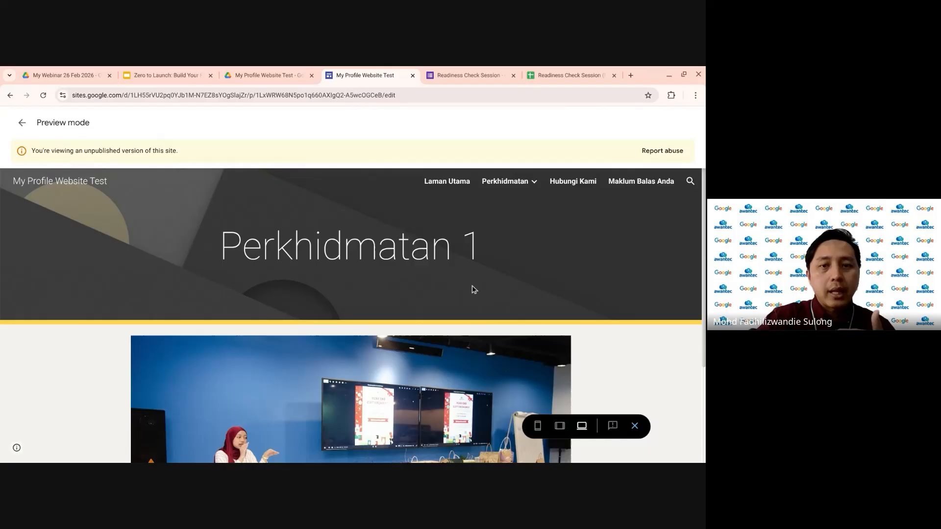
scroll(476, 293, down, 3)
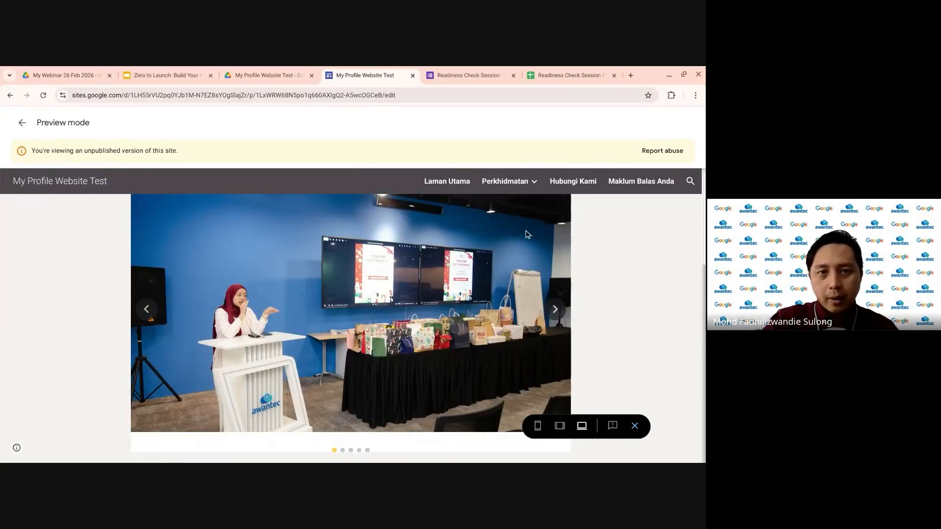
click(458, 193)
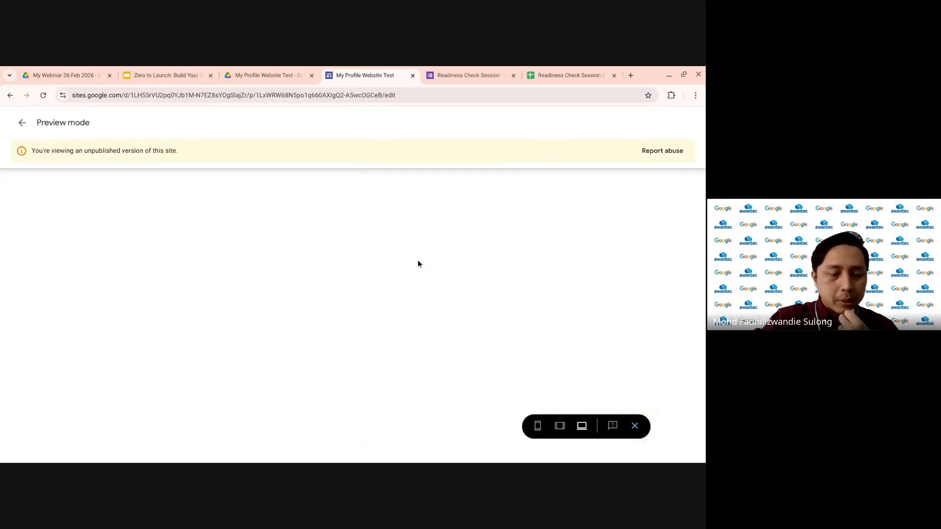
- Test the Perkhidmatan 2 button in the preview, return to Laman Utama, and exit the preview
scroll(374, 391, down, 10)
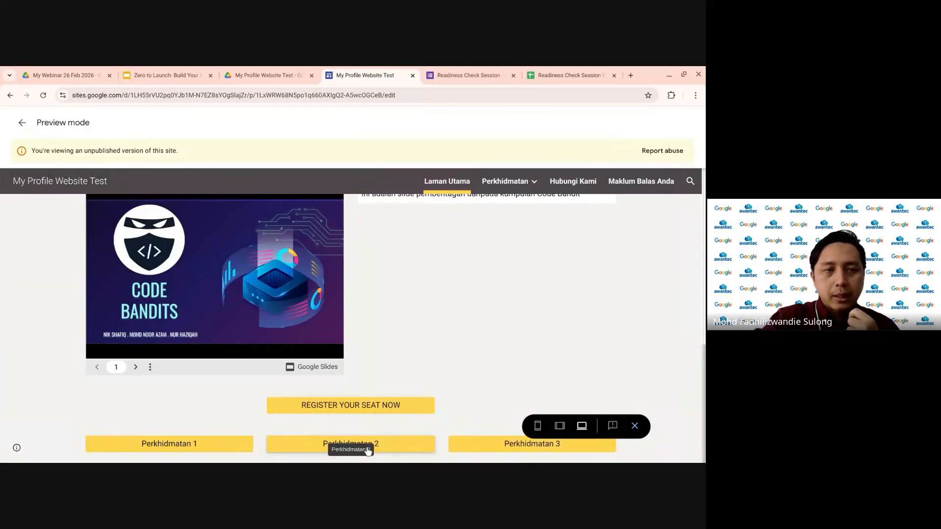
click(384, 448)
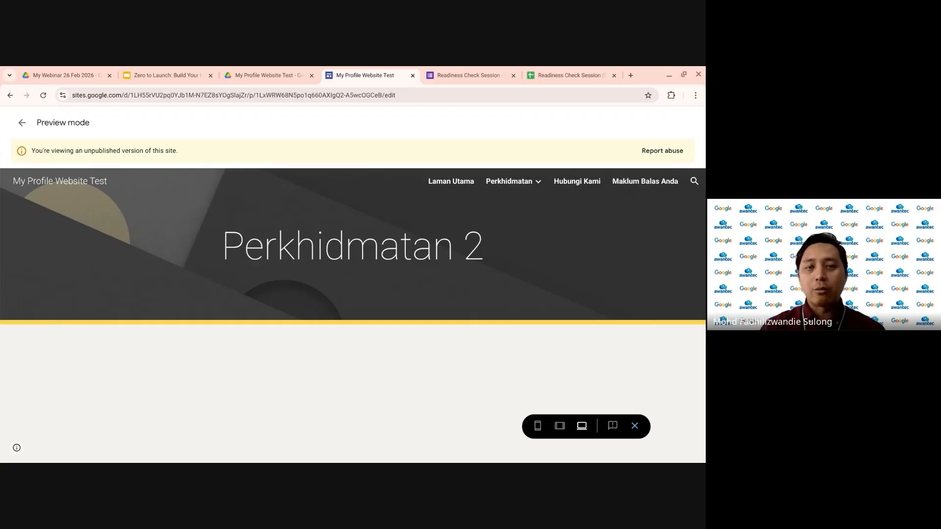
click(451, 183)
click(635, 428)
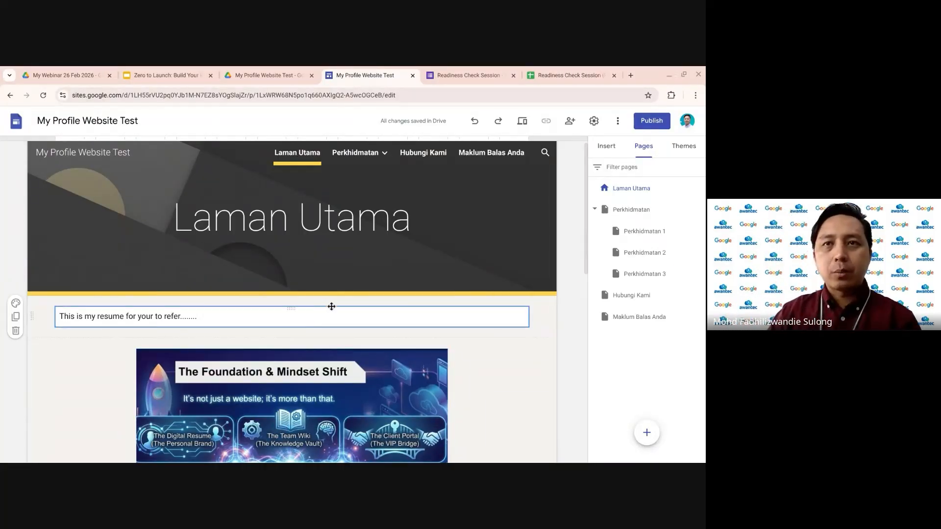
scroll(369, 328, down, 10)
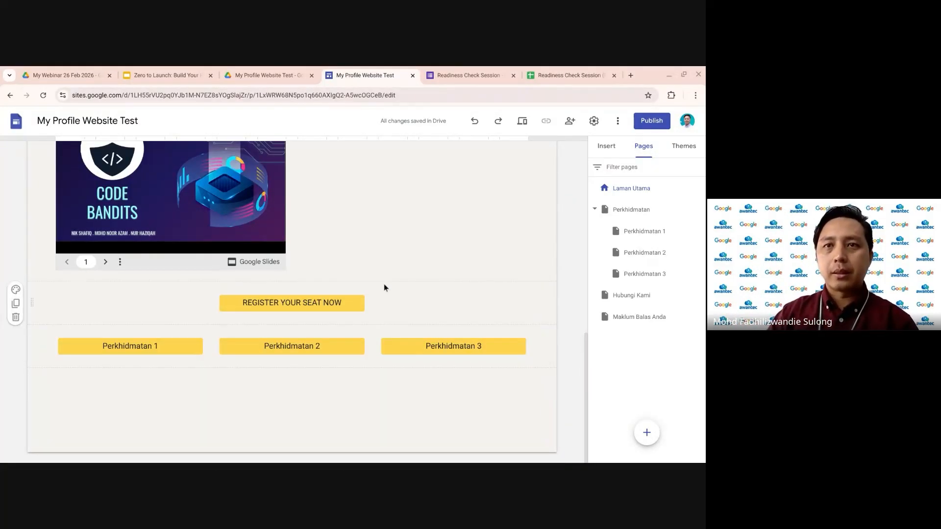
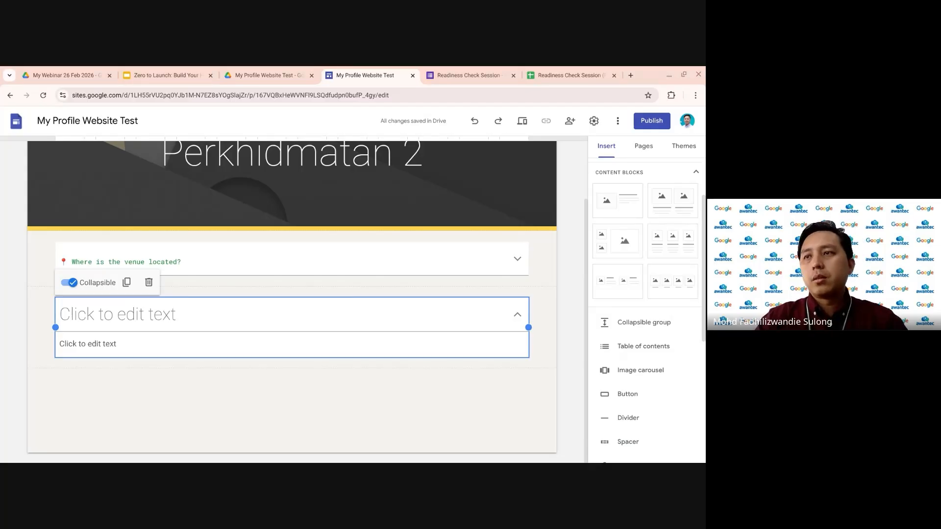
- Title the empty group "🛠 What should I bring?" with answer "Your laptop, a charger, and your 'High-Octane' energy! We provide the Wi-Fi, the coffee, and the inspiration."
click(241, 321)
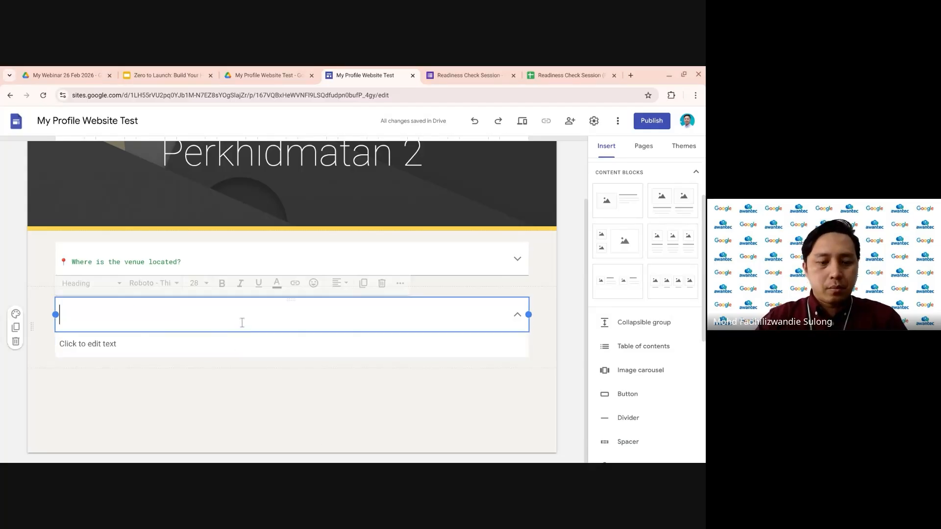
text(🛠 What should I bring?)
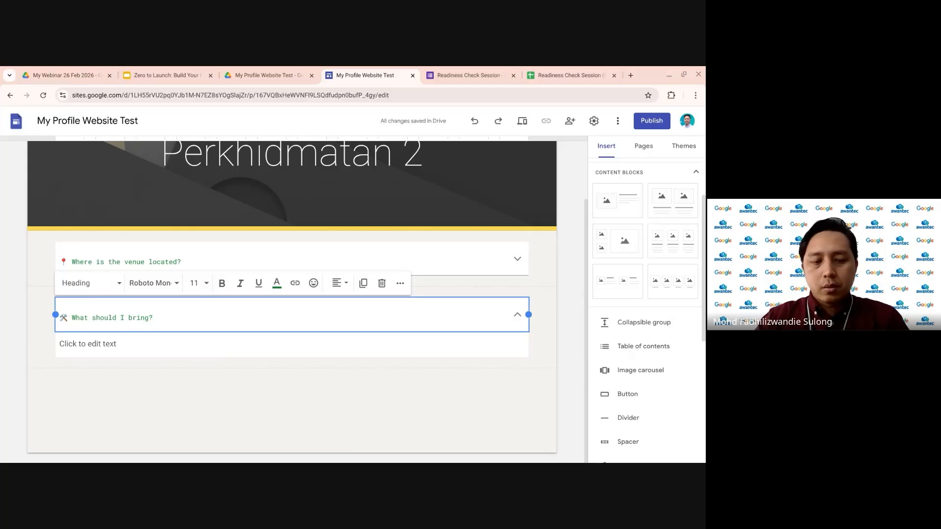
click(214, 347)
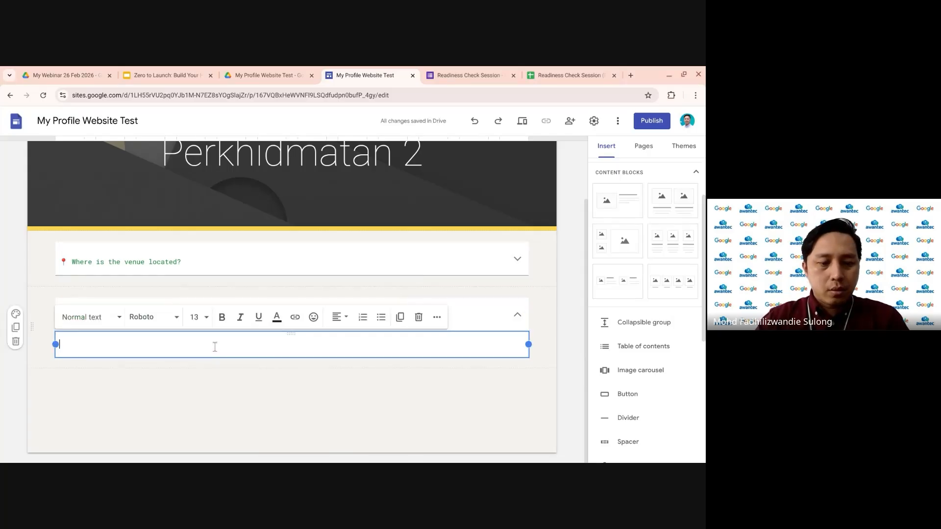
text(Your laptop, a charger, and your 'High Octane' energy! We provide the Wi-Fi, the coffee, and the inspiration.)
click(568, 349)
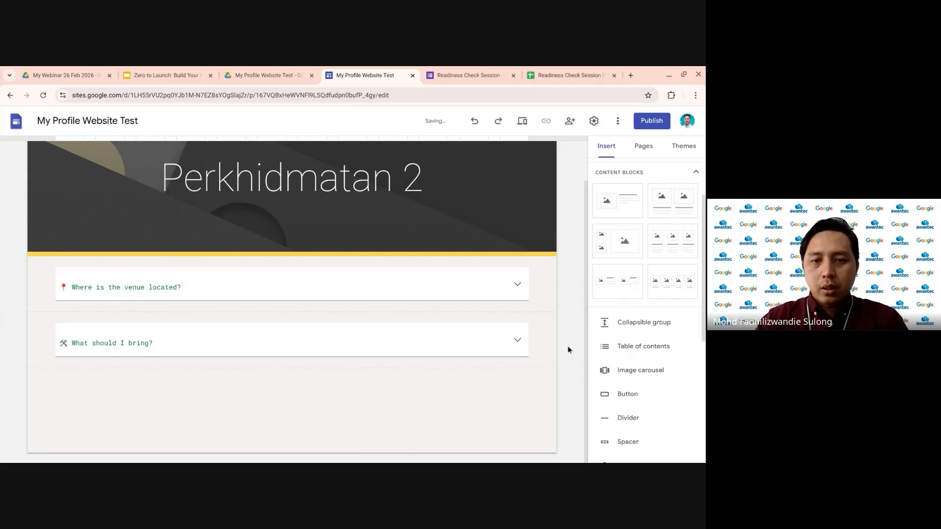
- Add a collapsible group "📜 Is there a certificate of completion?" with answer "Yes! All 'pilots' who complete the 120-minute challenge will receive a Digital Badge of Deployment."
click(627, 322)
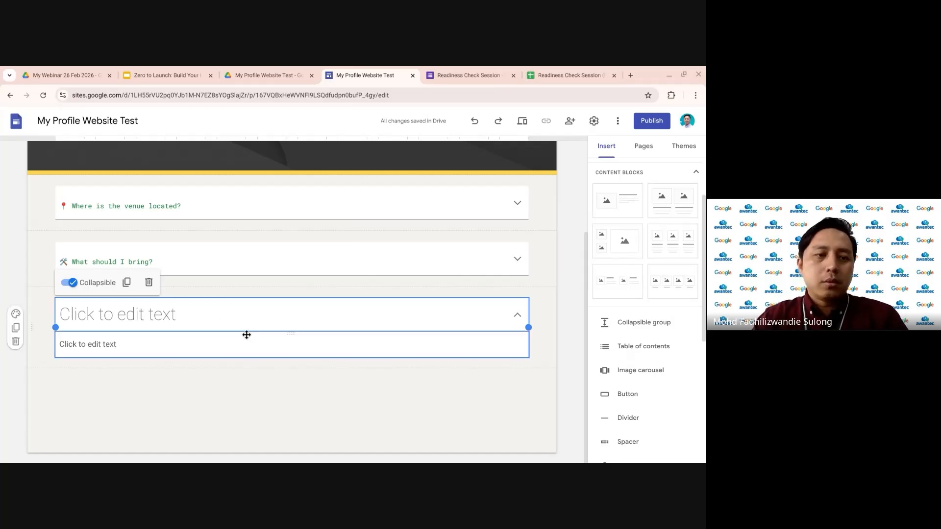
click(219, 317)
text(📜 Is there a certificate of completion?)
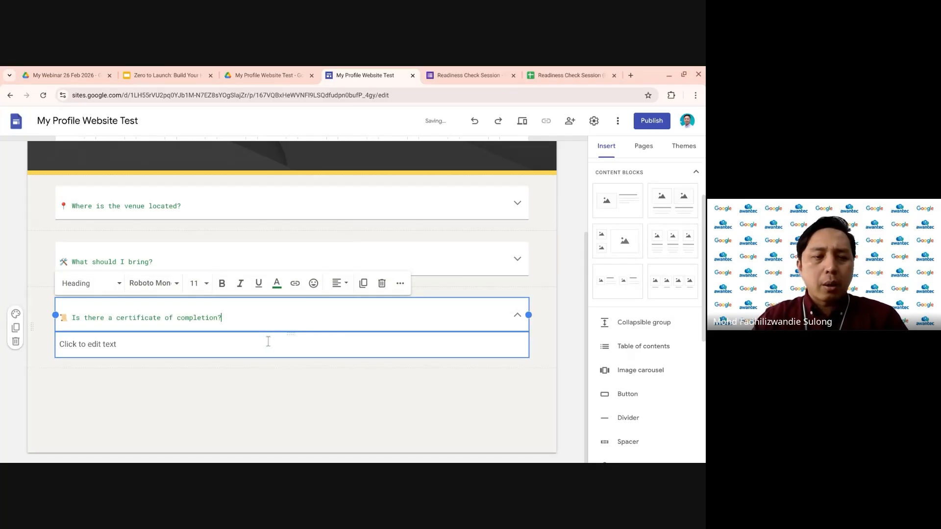
click(264, 342)
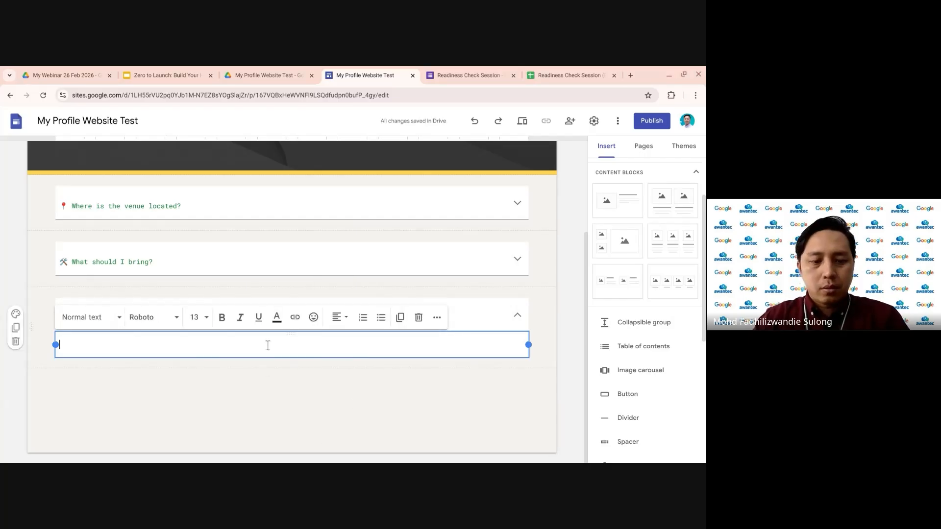
text("Yes! All 'pilots' who complete the 120-minute challenge will receive a Digital Badge of Deployment.")
click(563, 312)
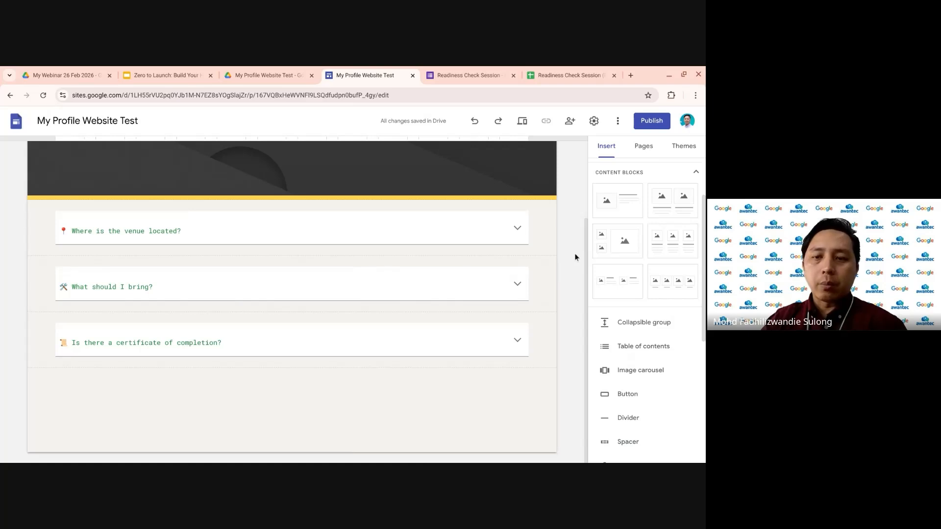
- Preview the Perkhidmatan 2 page, expand and collapse each of the three question groups, and exit the preview
click(523, 122)
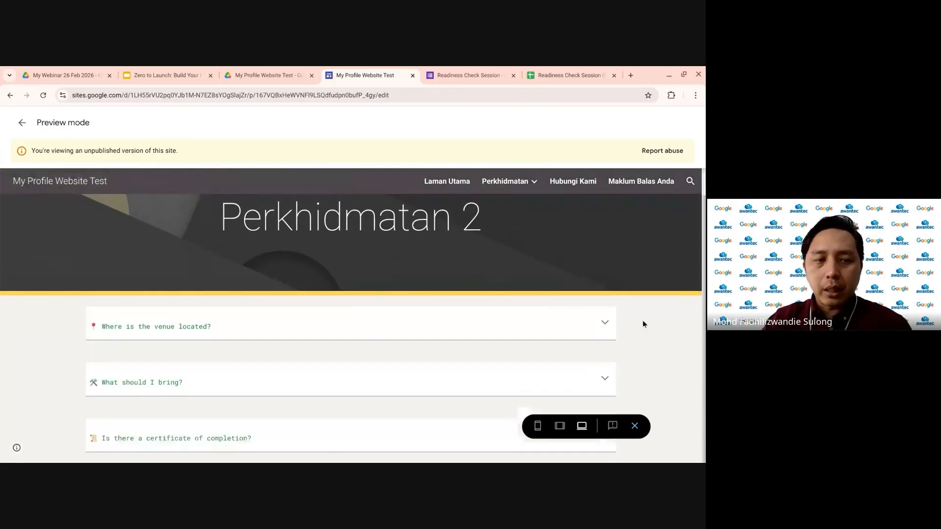
click(605, 325)
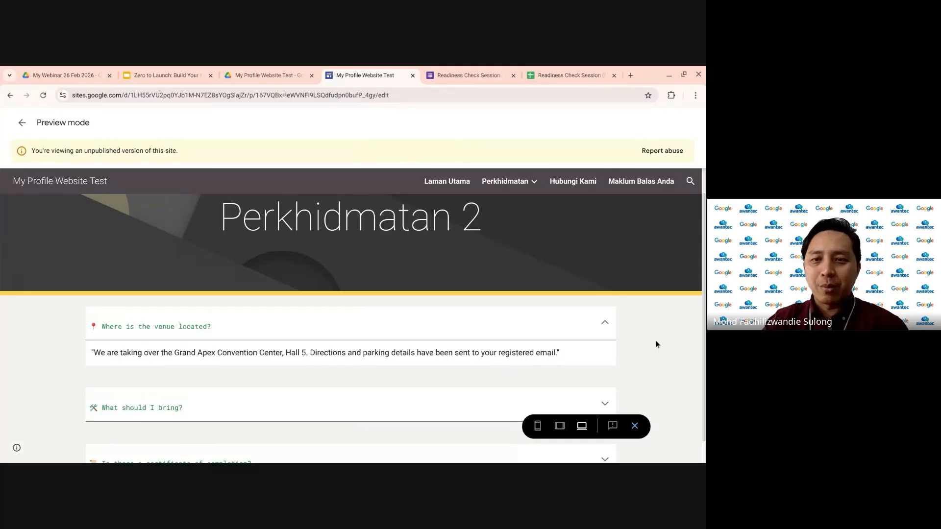
click(606, 324)
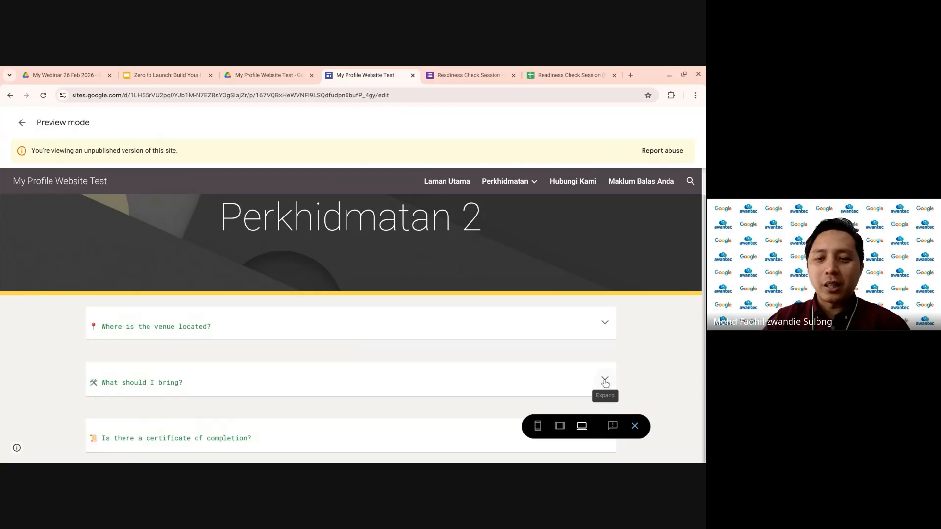
click(535, 380)
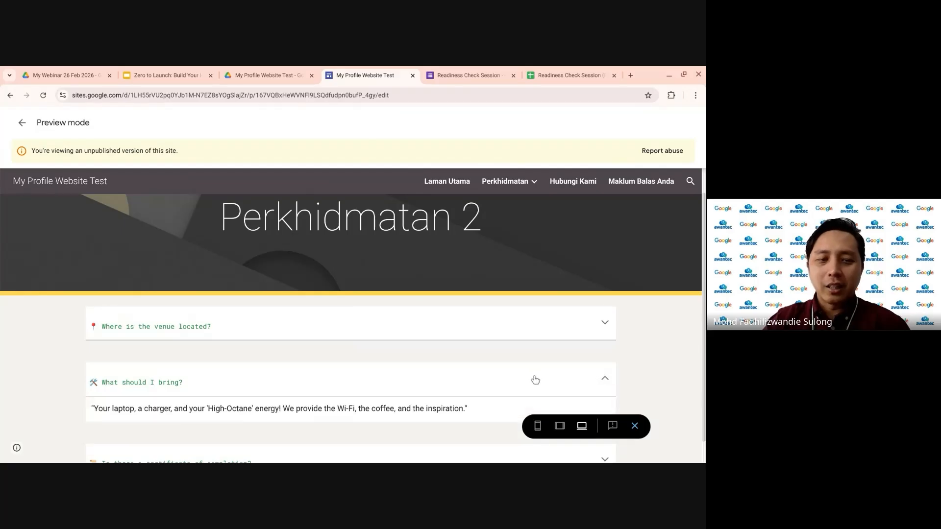
click(535, 380)
click(375, 441)
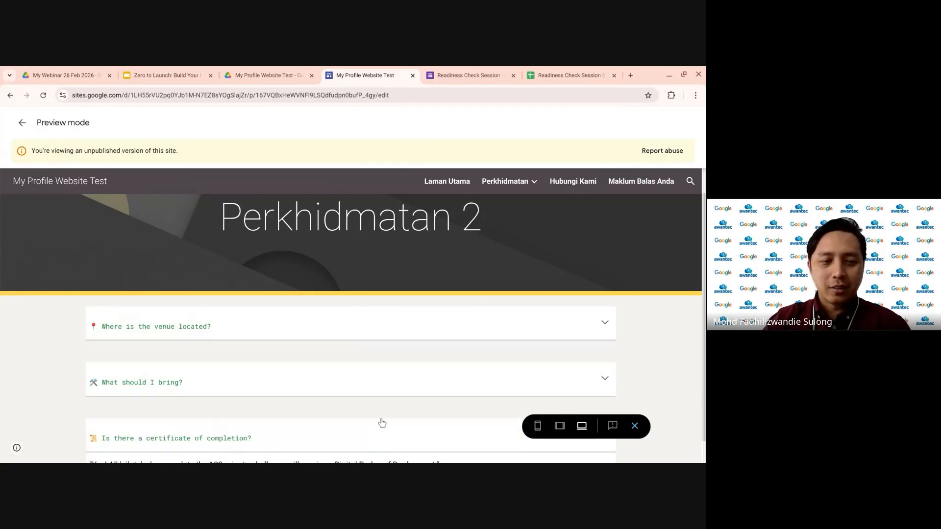
click(387, 417)
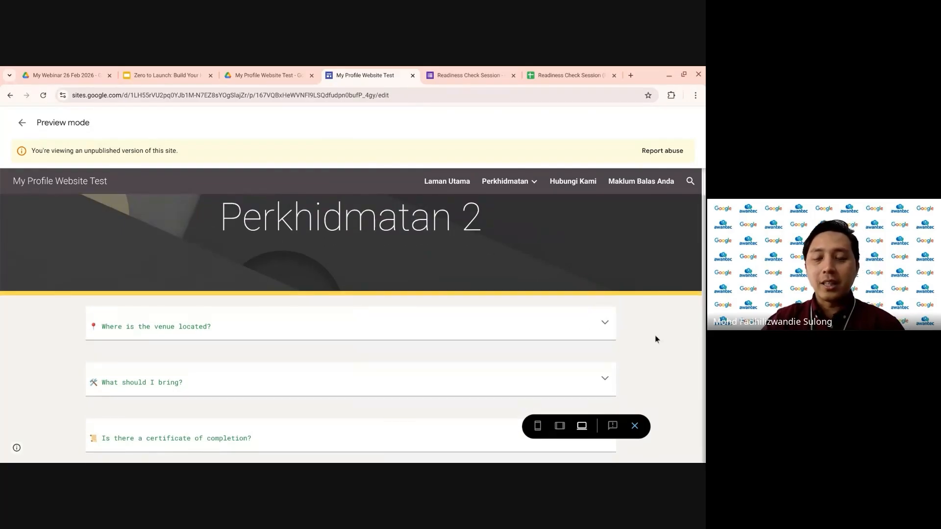
click(635, 426)
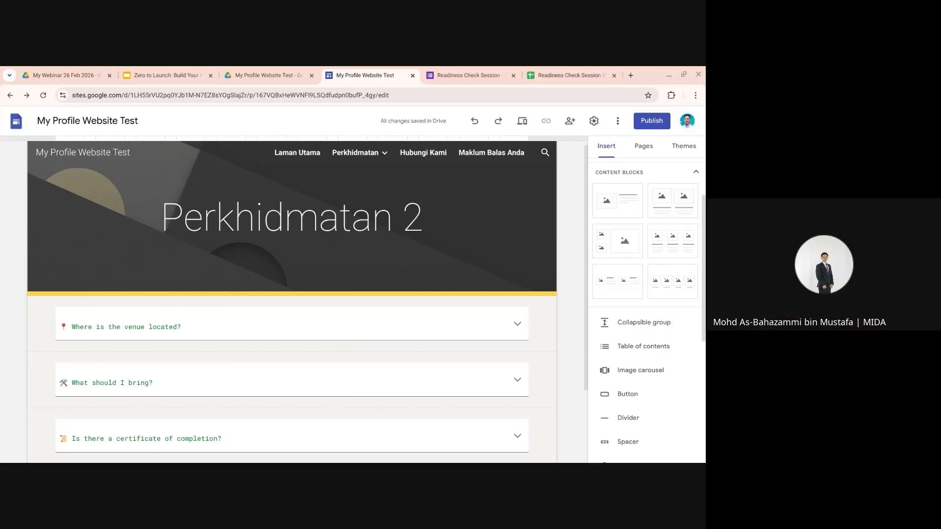
click(89, 331)
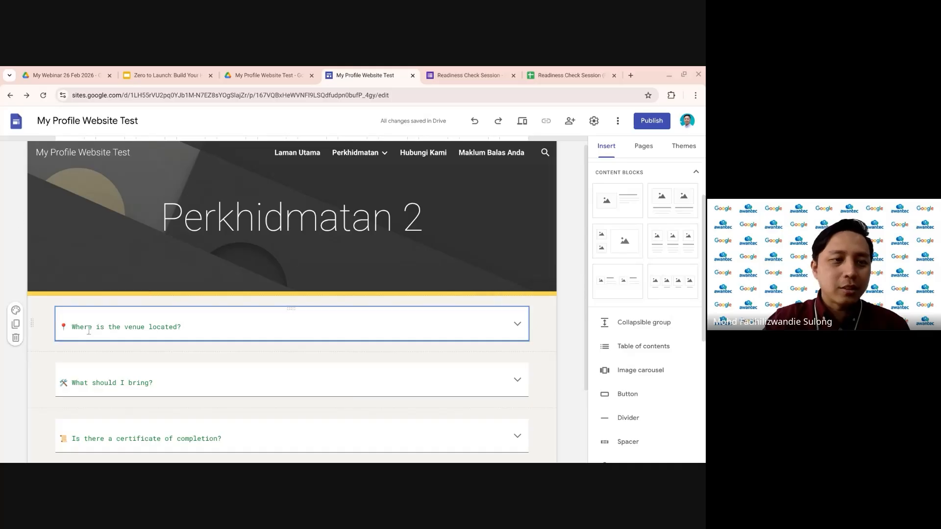
click(72, 330)
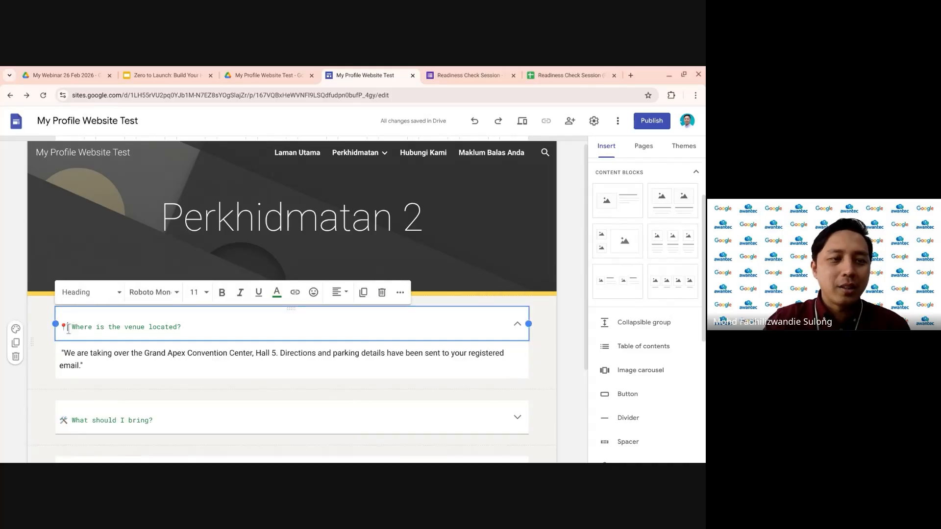
drag(68, 329, 63, 330)
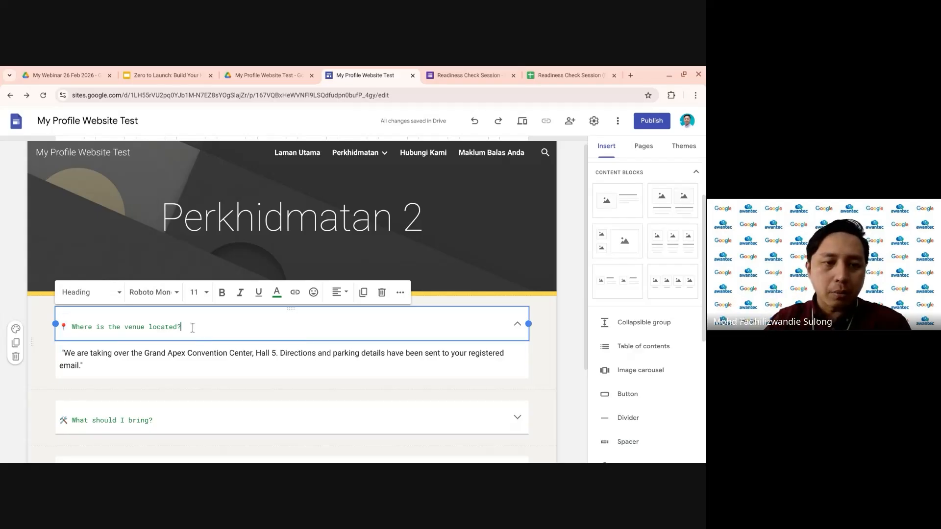
drag(194, 326, 73, 335)
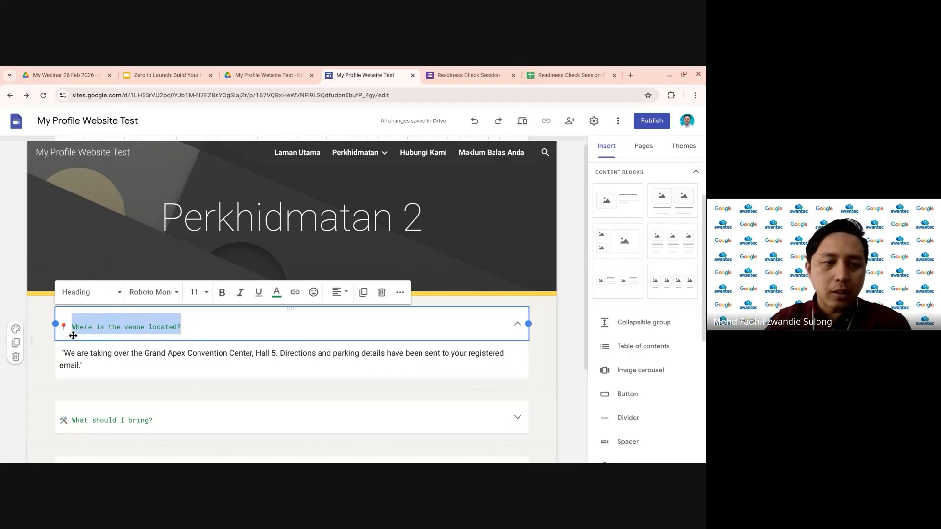
click(563, 327)
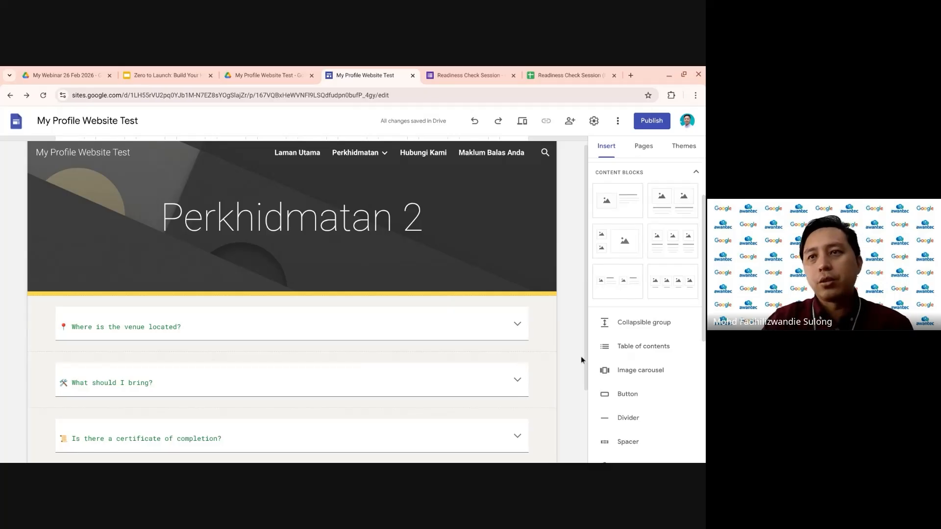
click(240, 332)
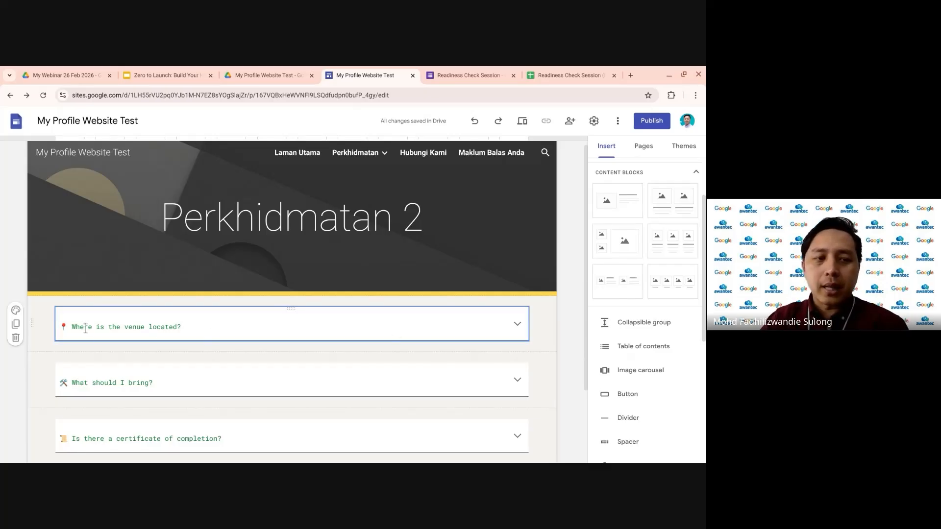
click(64, 382)
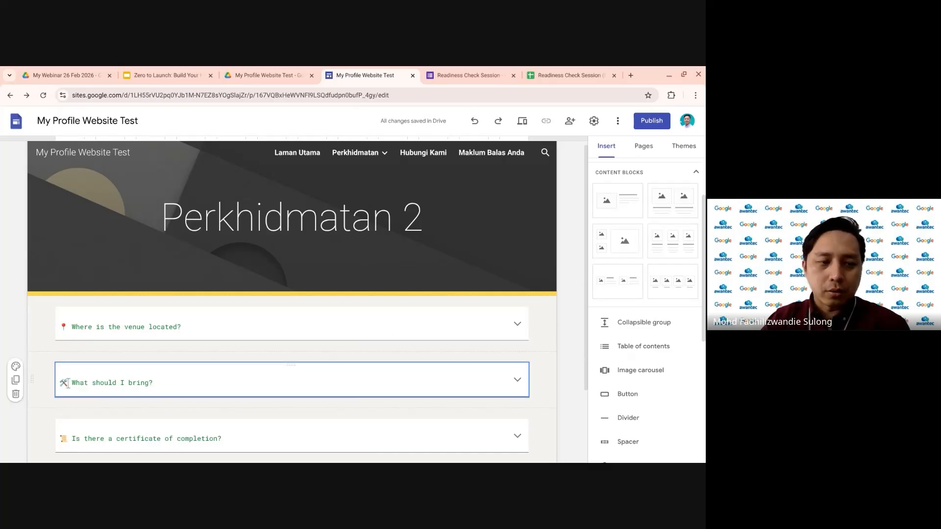
click(62, 385)
scroll(79, 382, down, 2)
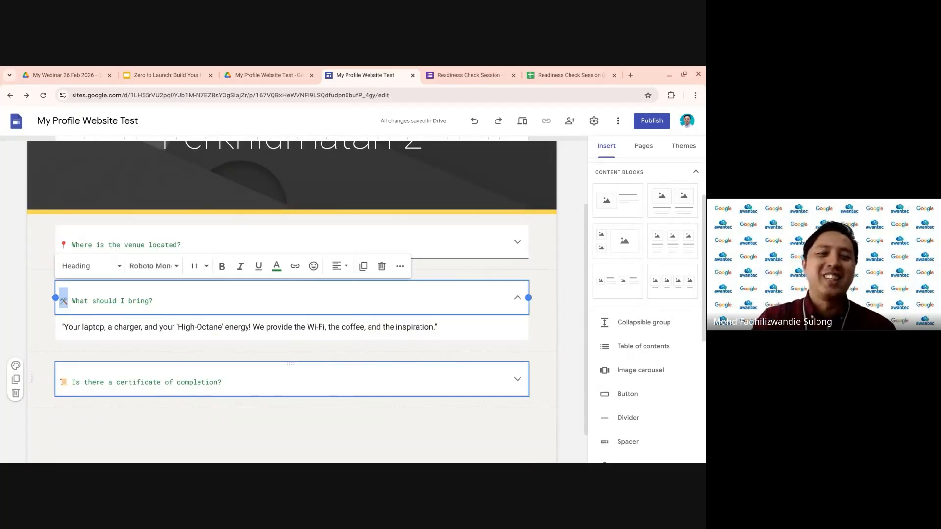
click(564, 289)
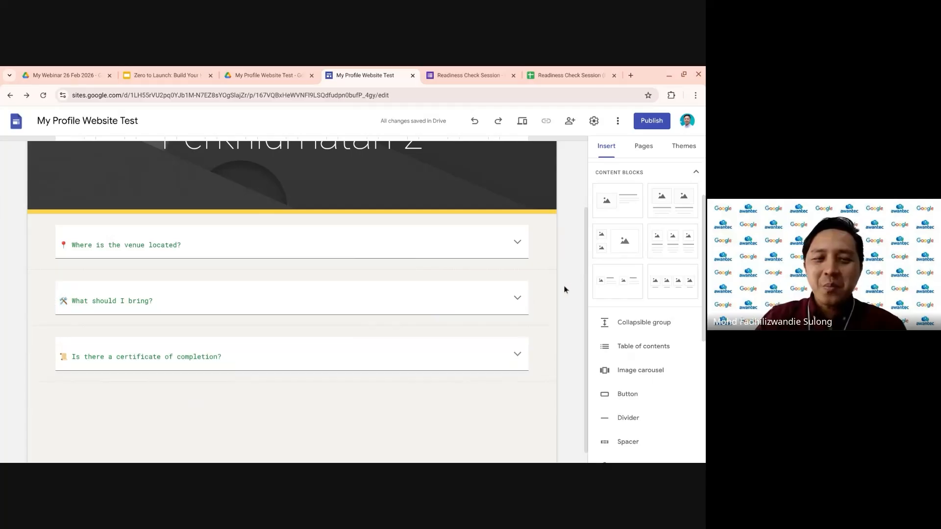
scroll(573, 277, up, 1)
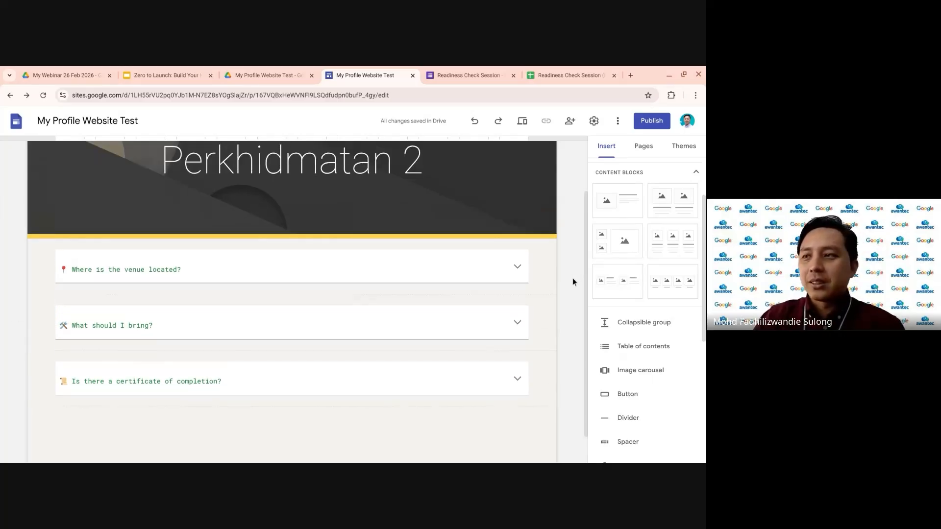
scroll(573, 284, down, 1)
scroll(574, 293, down, 1)
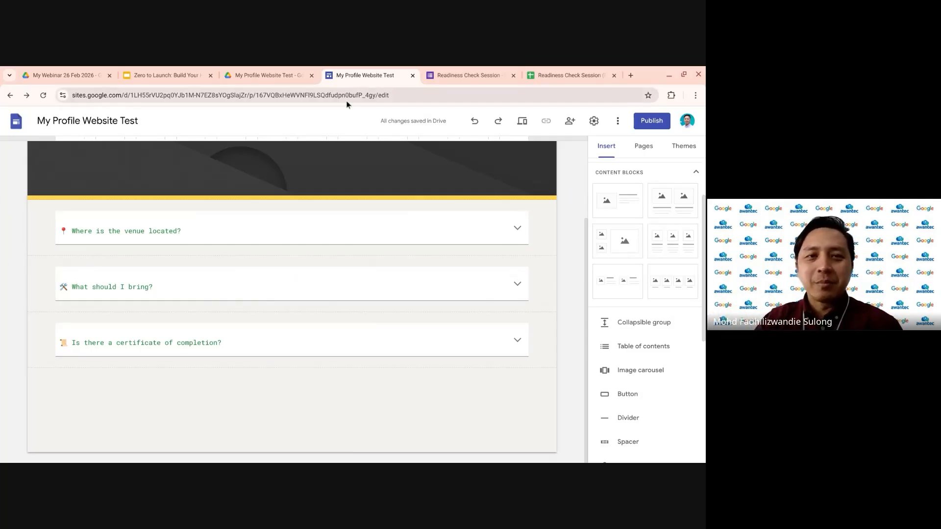
click(146, 76)
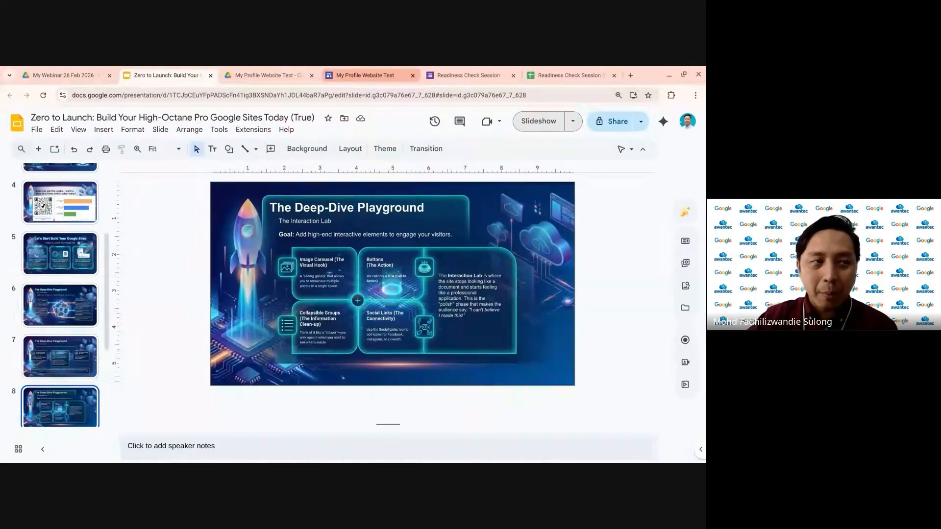
click(357, 79)
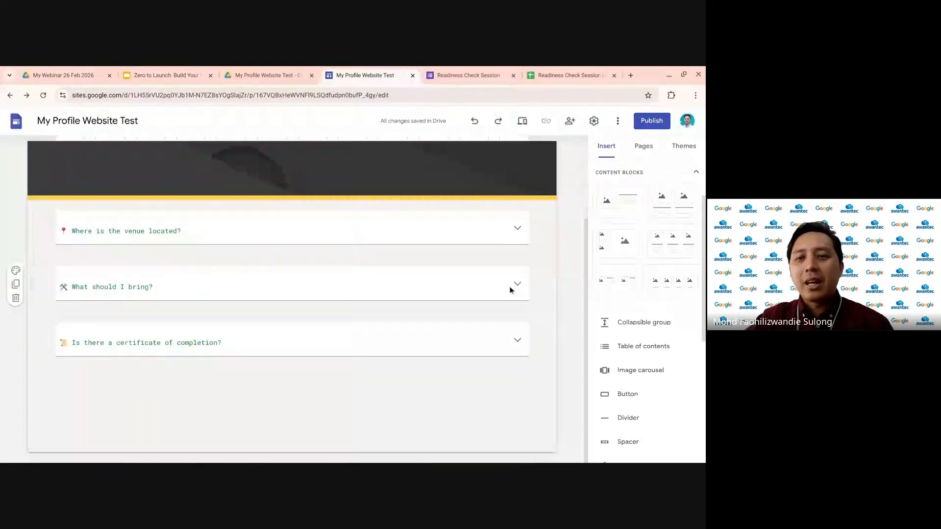
- On the Hubungi Kami page, start a social links block with the links facebook.com/yourevent and instagram.com/yourevent
scroll(515, 289, up, 2)
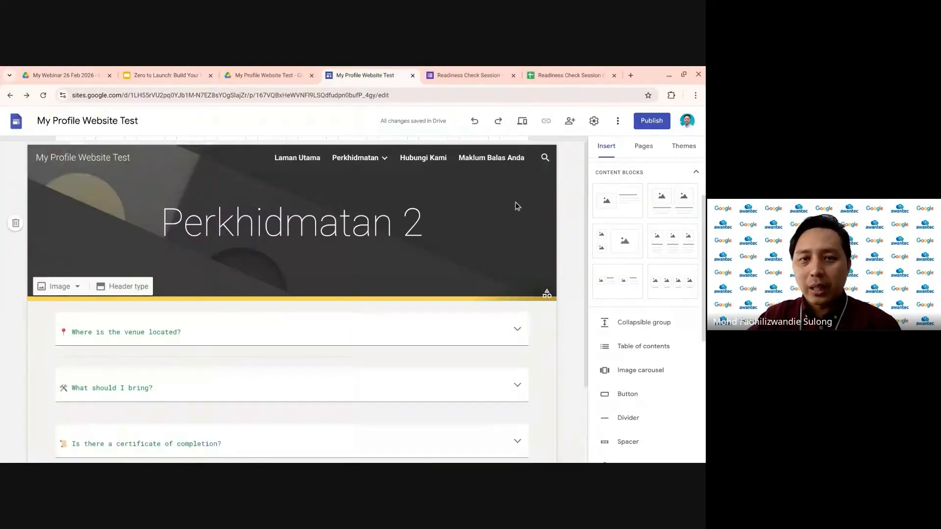
click(423, 159)
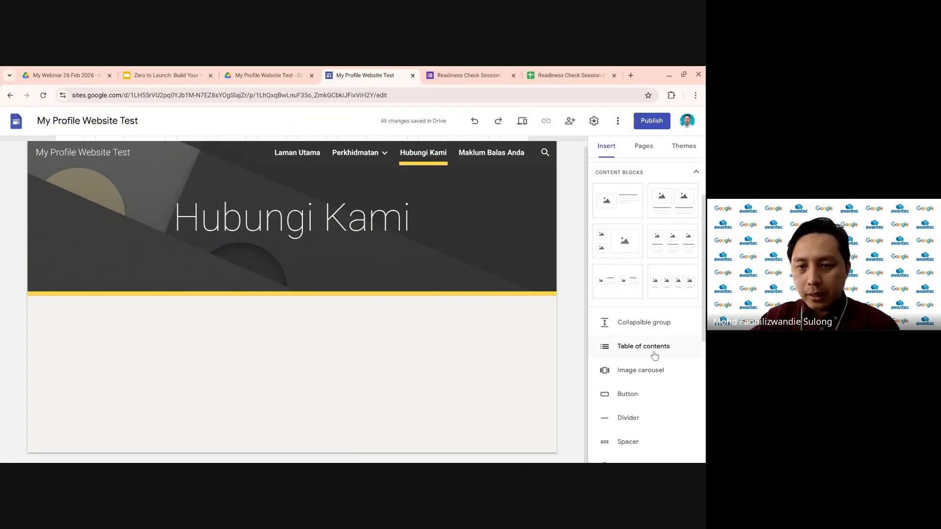
scroll(659, 349, down, 3)
scroll(653, 349, down, 1)
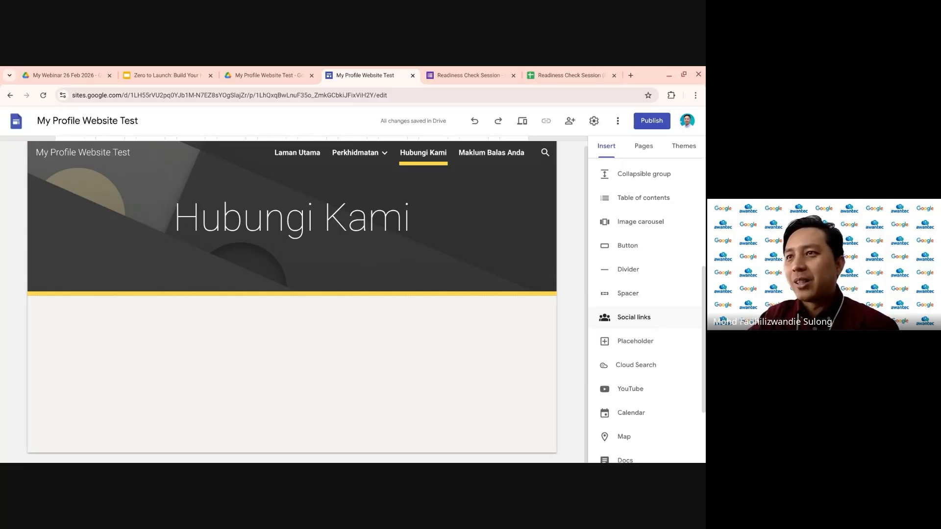
click(661, 323)
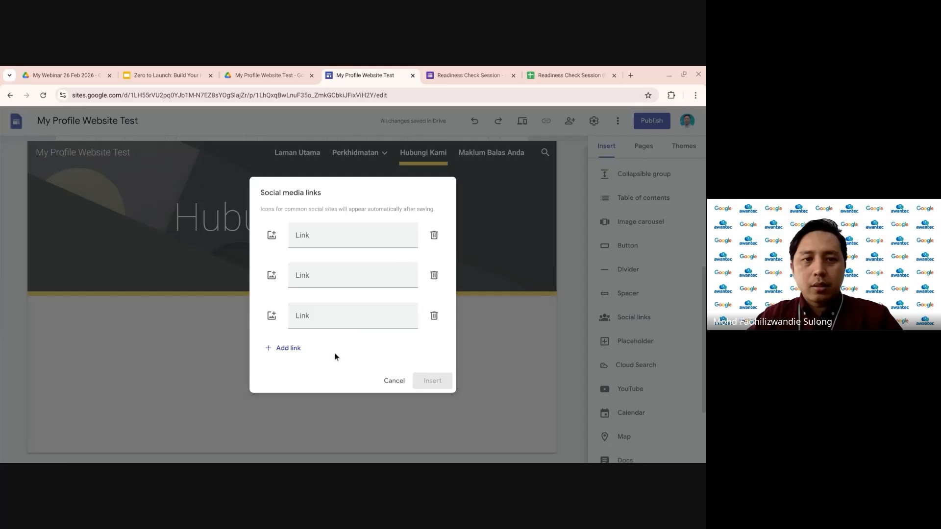
click(310, 236)
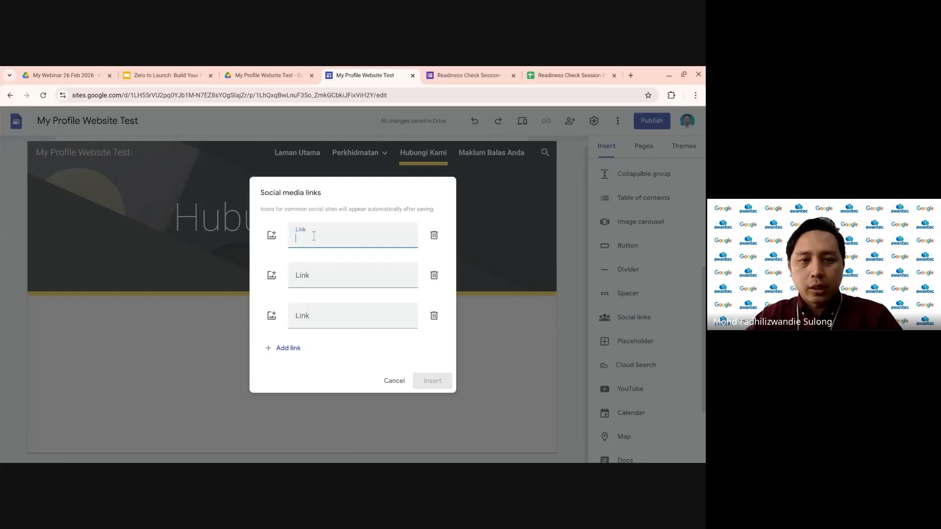
text(facebook.com/yourevent)
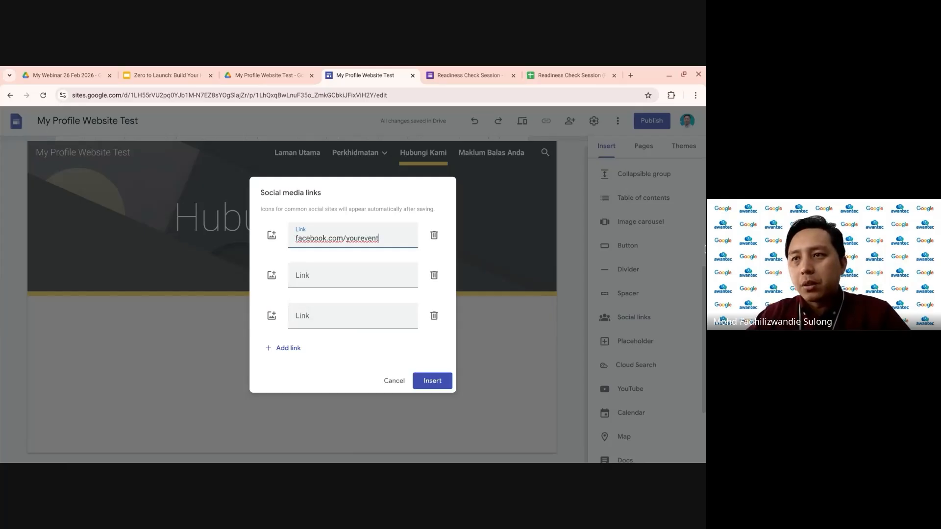
click(705, 249)
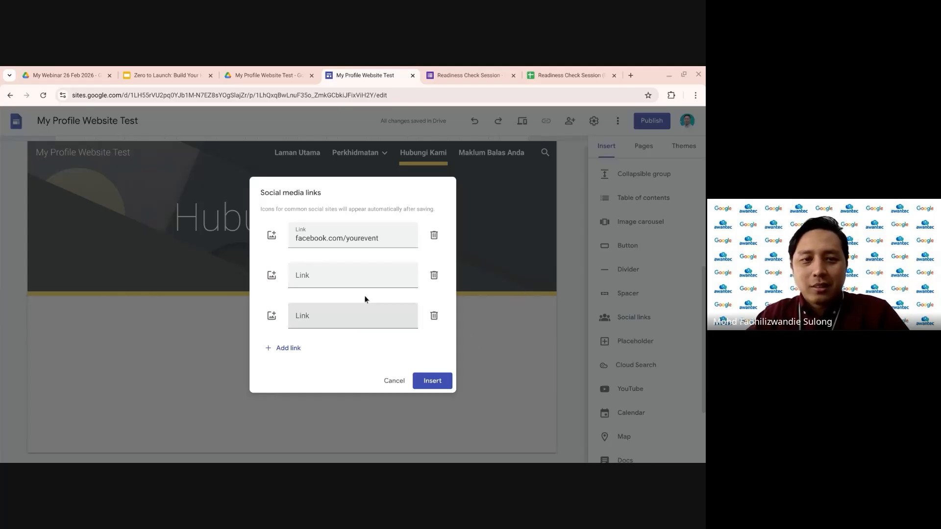
click(330, 275)
text(instagram.com/yourevent)
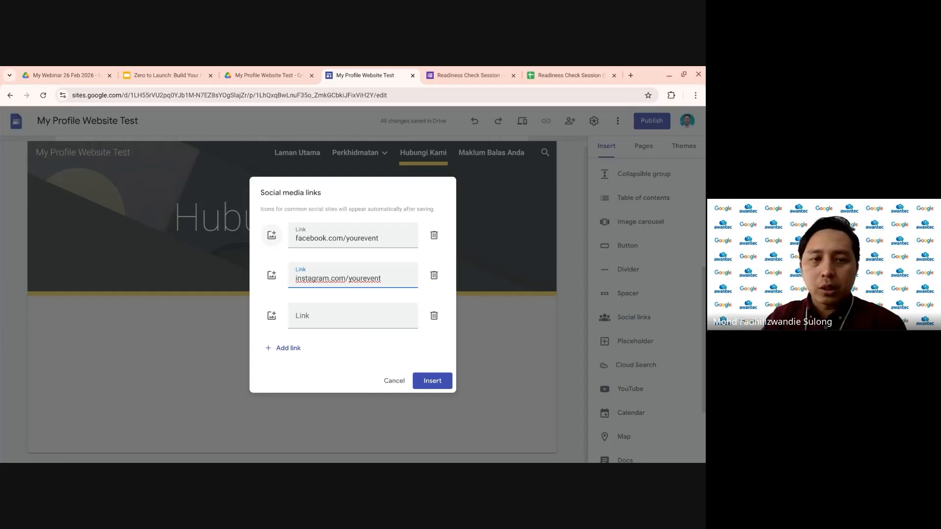
- Use facebook.png from Google Drive as the icon for the Facebook link
click(272, 237)
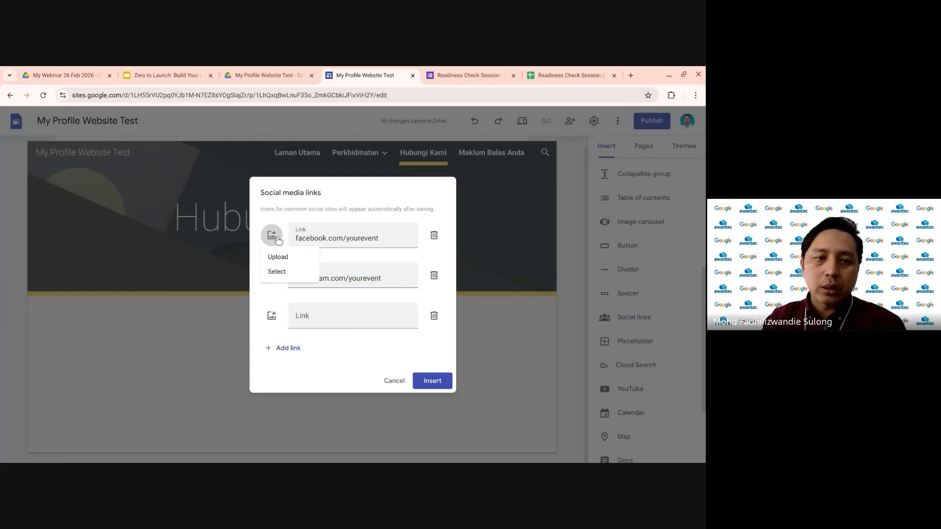
click(278, 273)
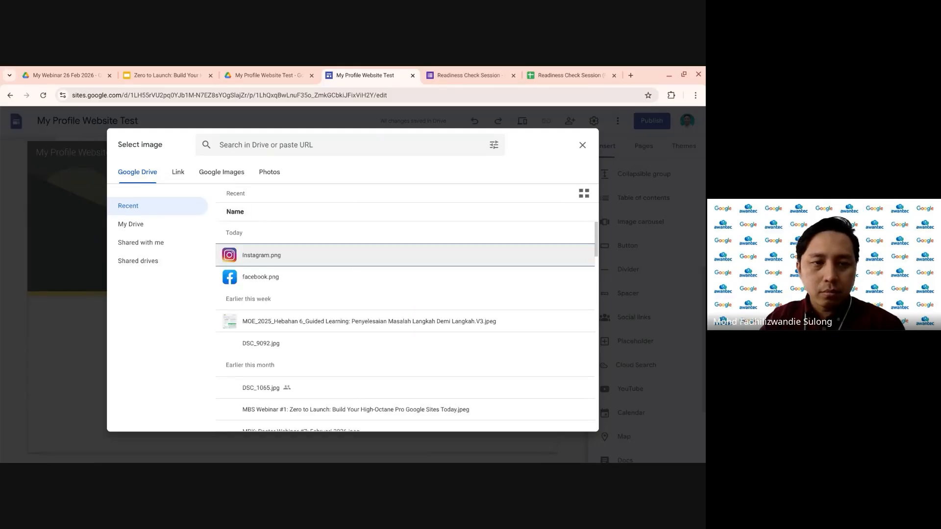
click(257, 283)
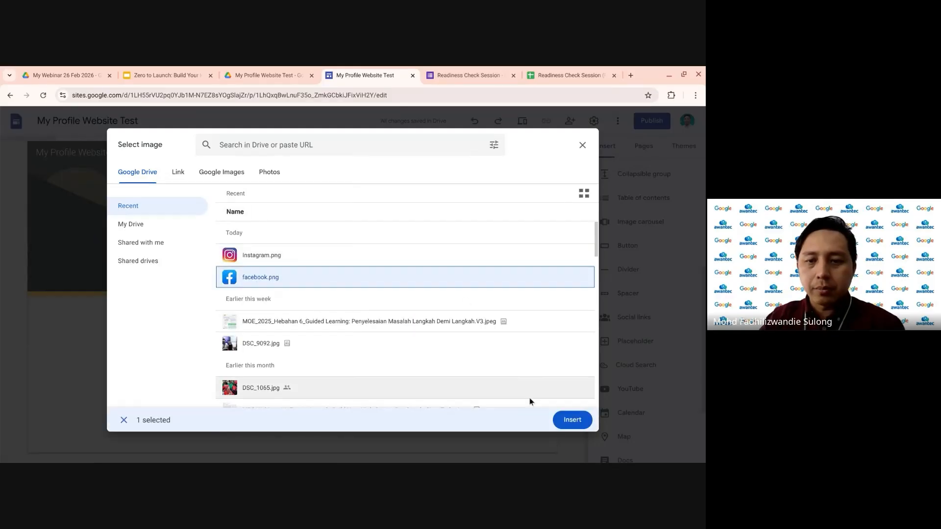
click(569, 420)
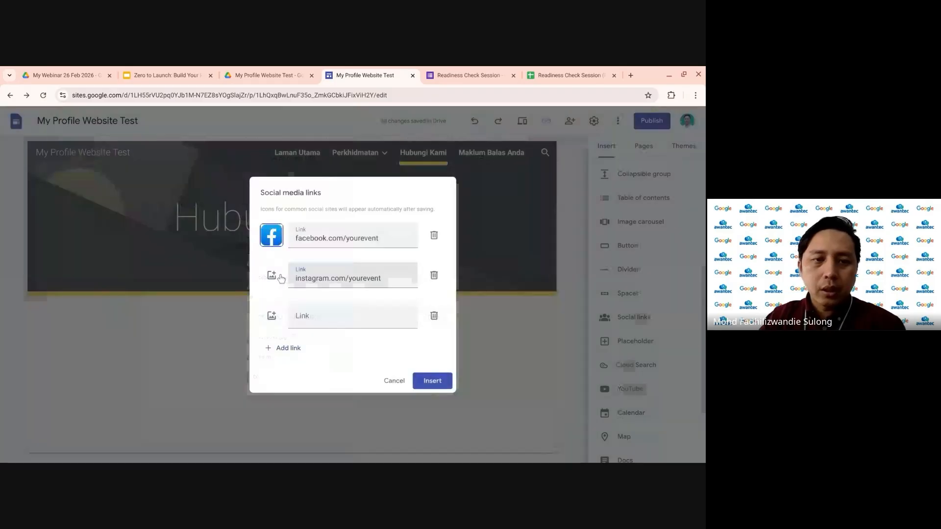
- Use Instagram.png from Google Drive as the icon for the Instagram link and insert the social links block
click(272, 276)
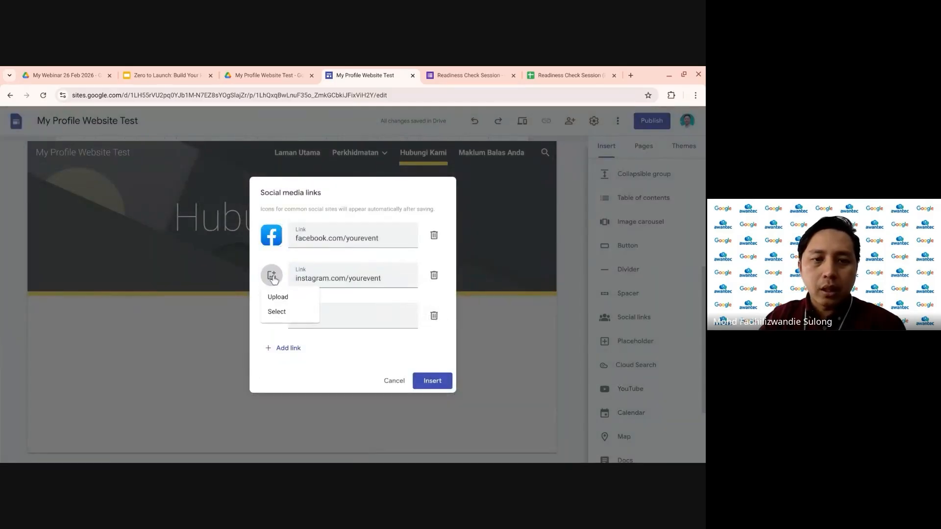
click(277, 312)
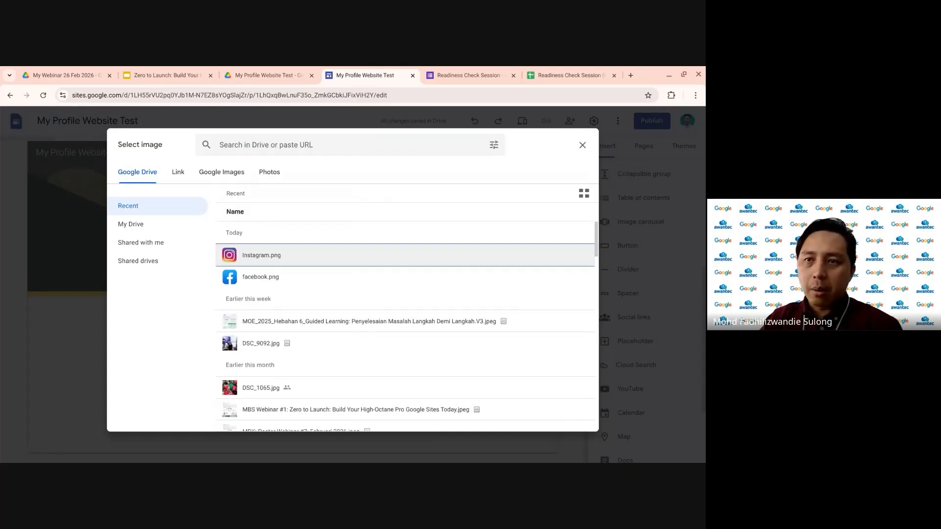
click(385, 263)
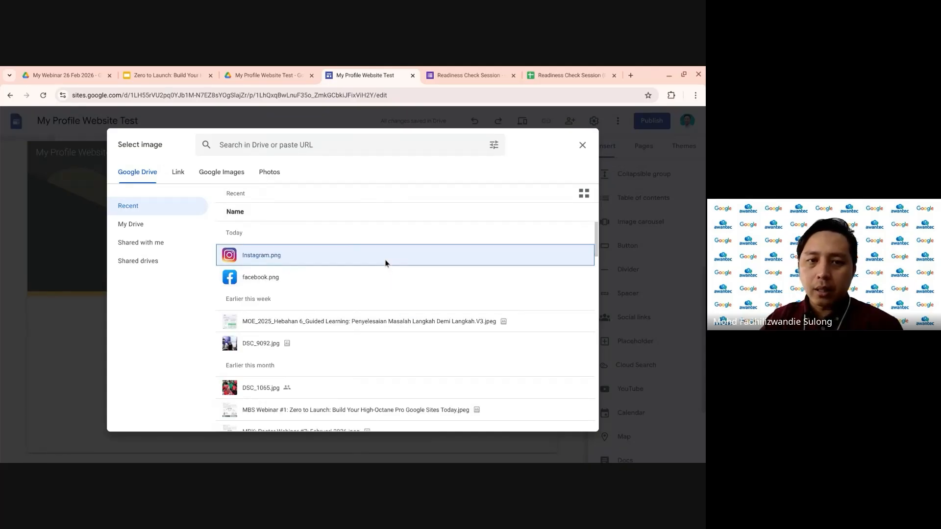
click(571, 419)
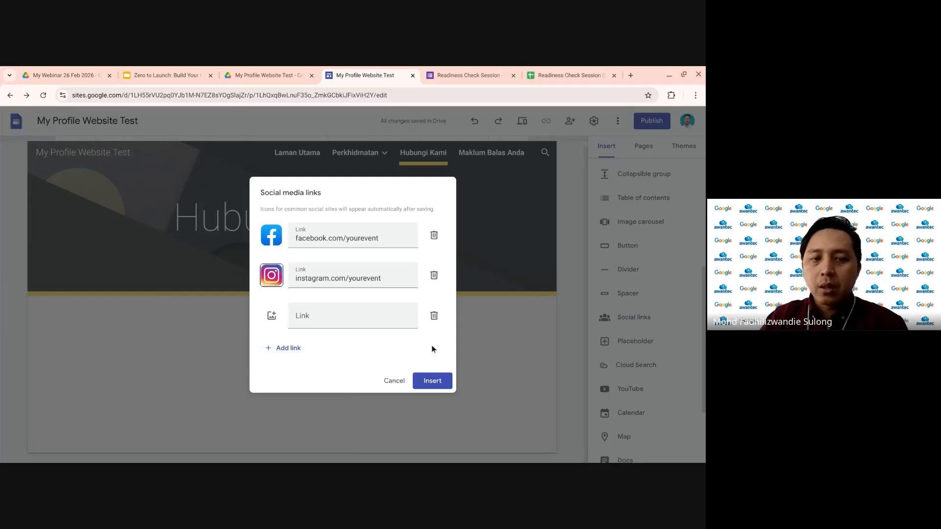
click(433, 382)
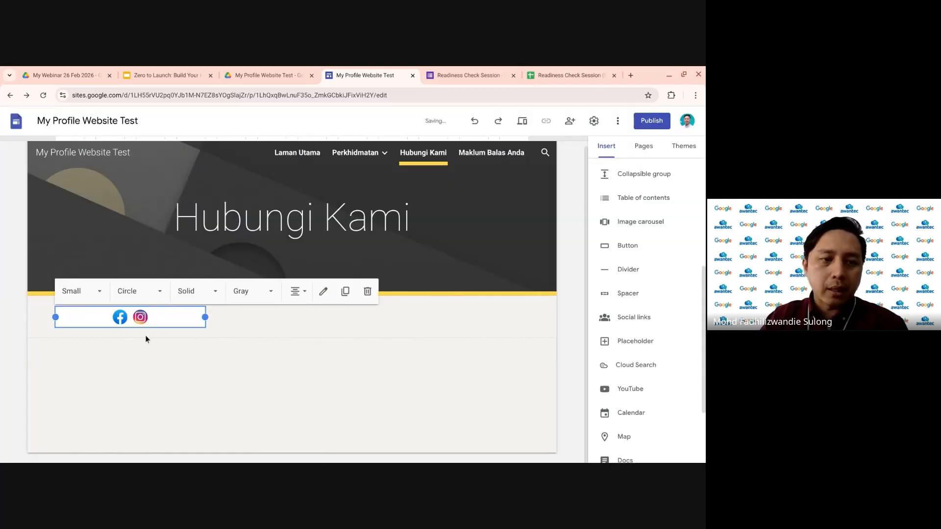
- Widen the social links block to the full content width so its icons sit centred under the page header
drag(205, 317, 528, 323)
click(424, 398)
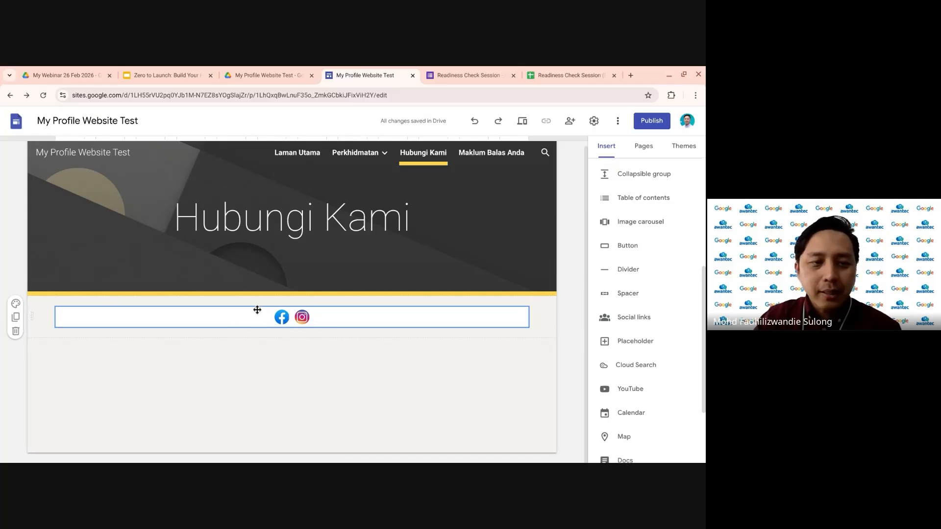
click(130, 317)
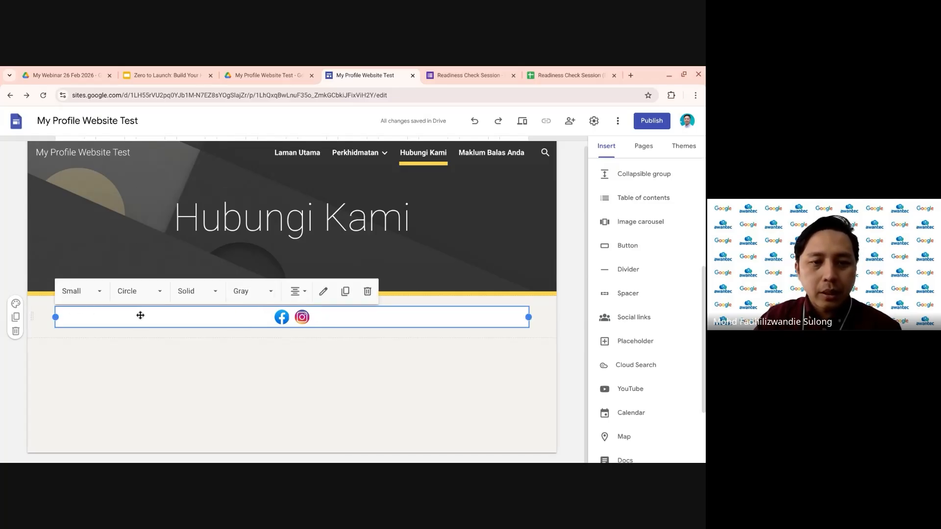
click(228, 379)
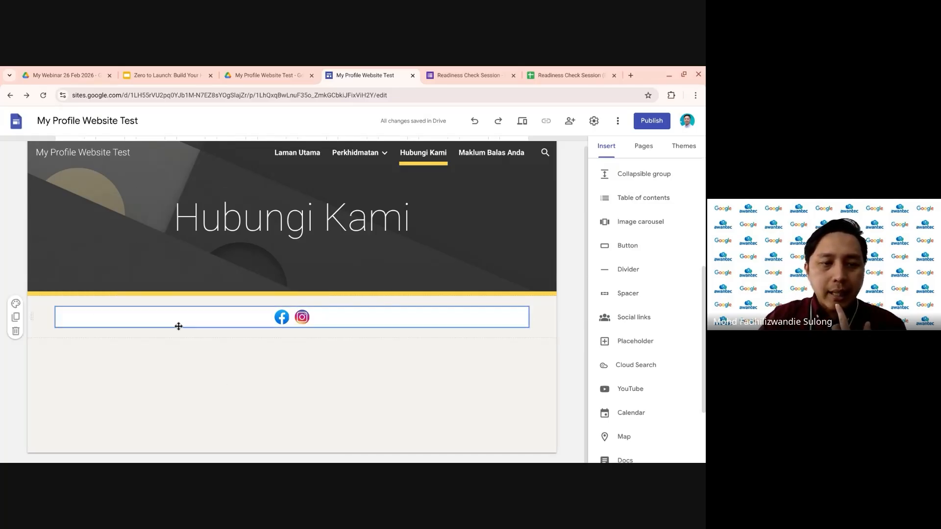
- Set the social link icons to Large size, Square shape and Outline style
click(121, 317)
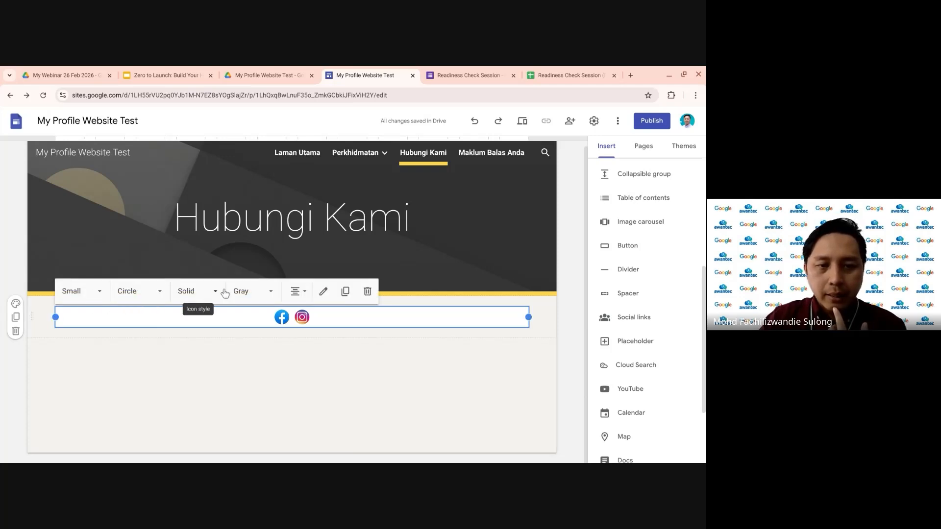
click(100, 293)
click(78, 365)
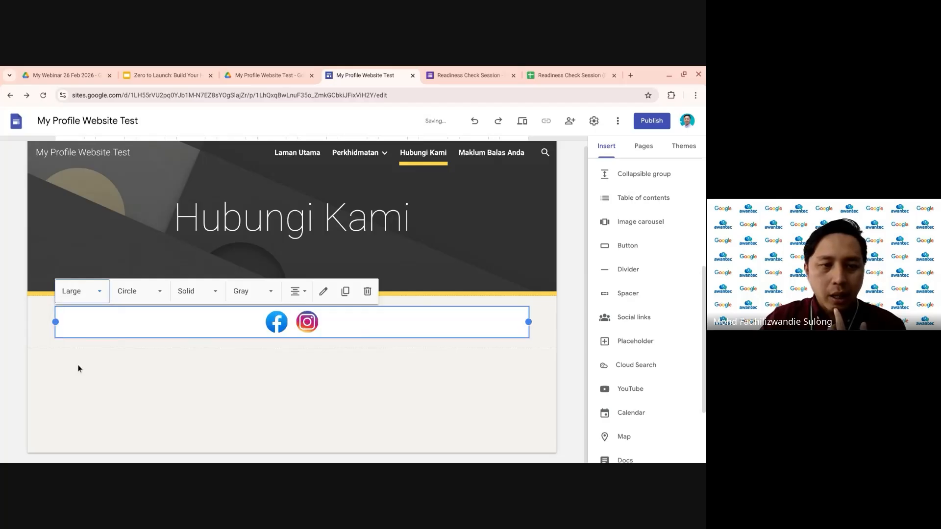
click(147, 294)
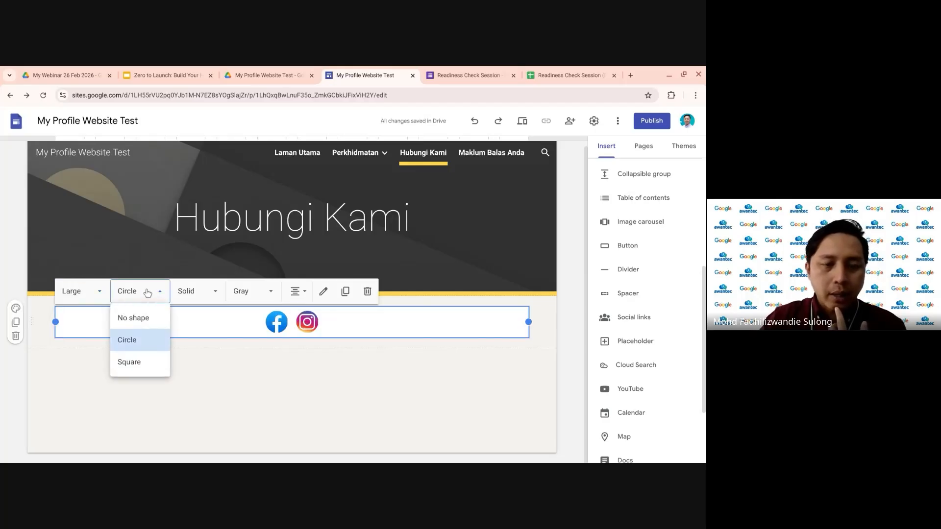
click(145, 363)
click(211, 292)
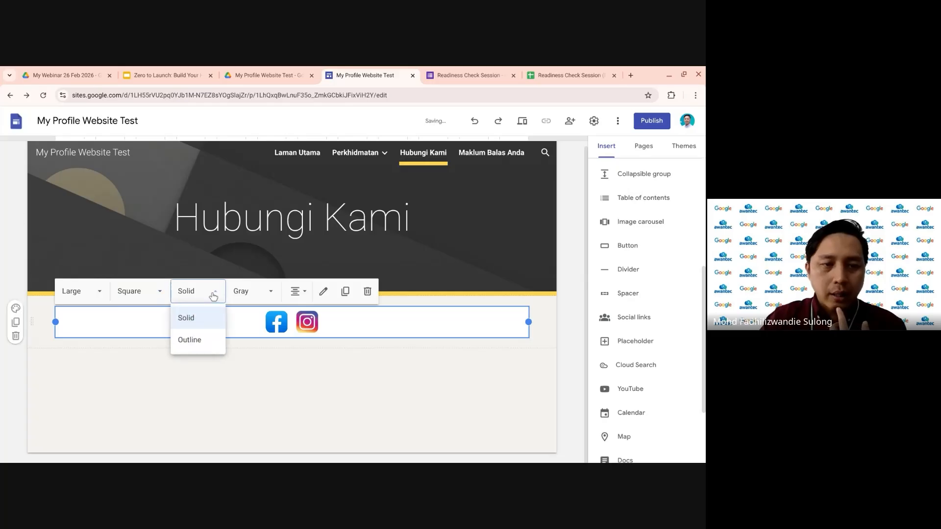
click(210, 341)
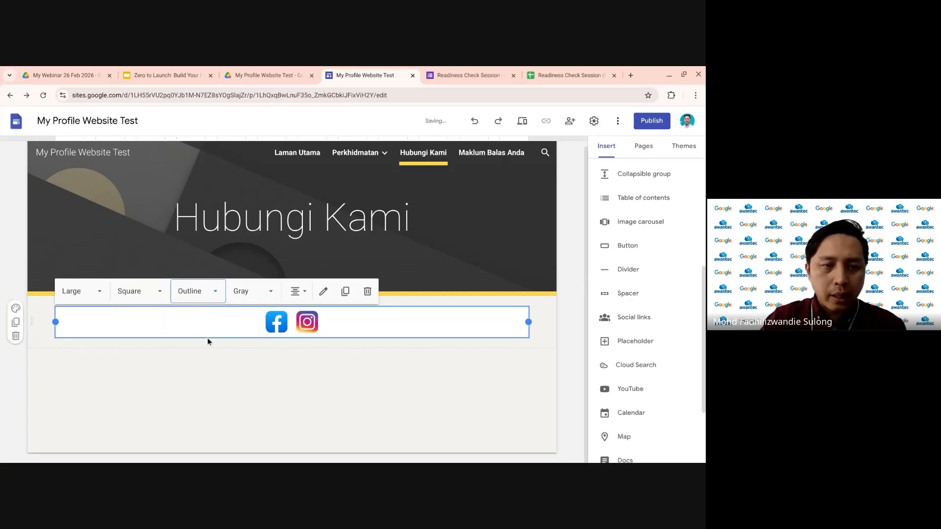
- Set the social link icons' colour to White and their size to Medium
click(241, 296)
click(246, 319)
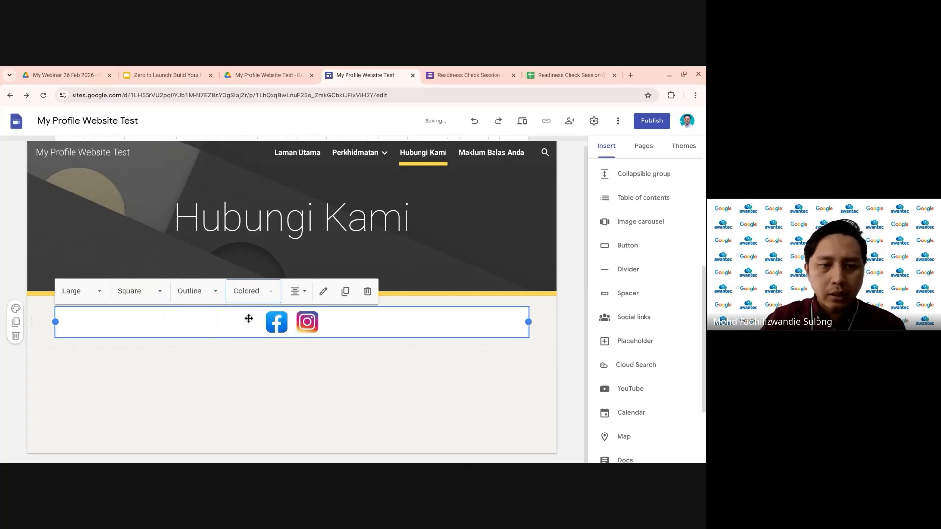
click(260, 294)
click(252, 341)
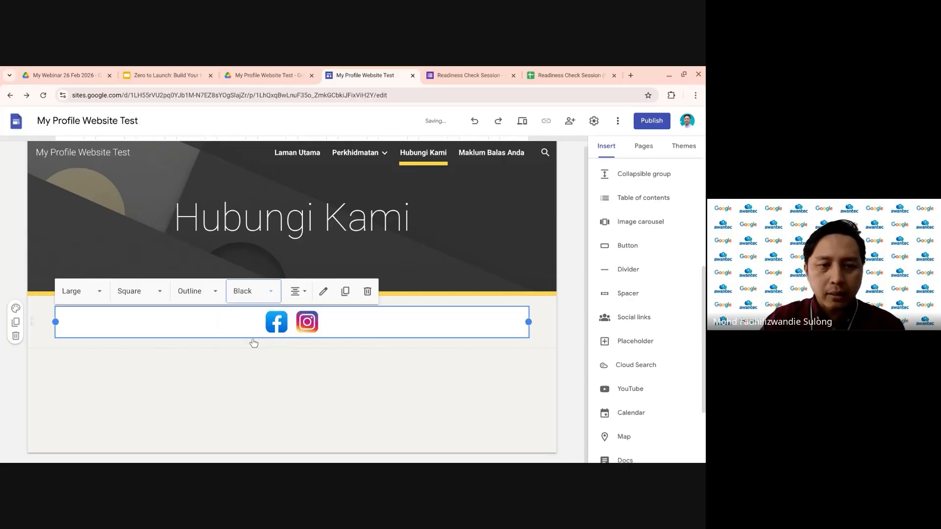
click(260, 296)
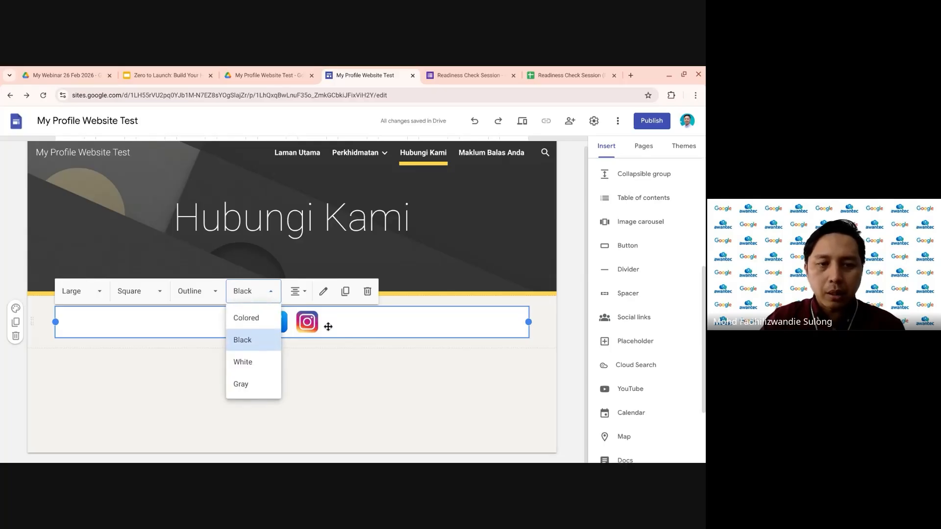
click(265, 363)
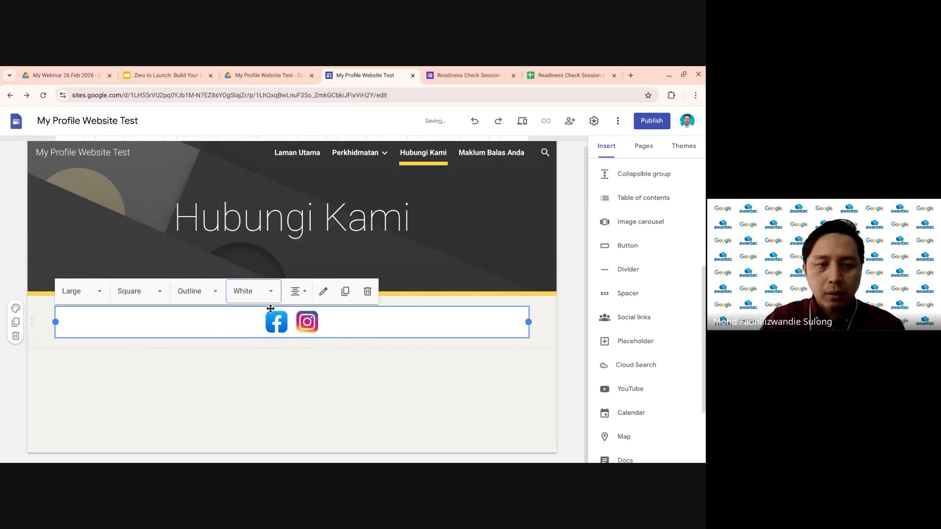
click(254, 292)
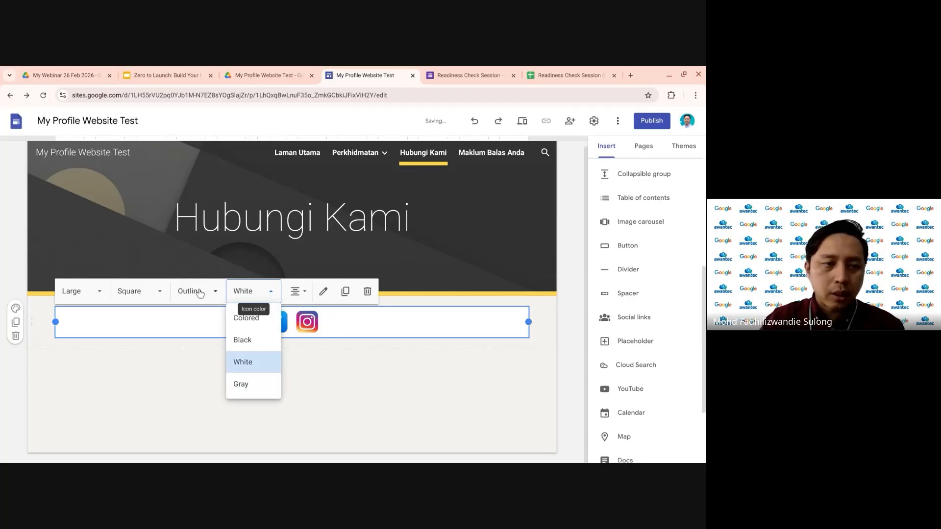
click(91, 296)
click(76, 339)
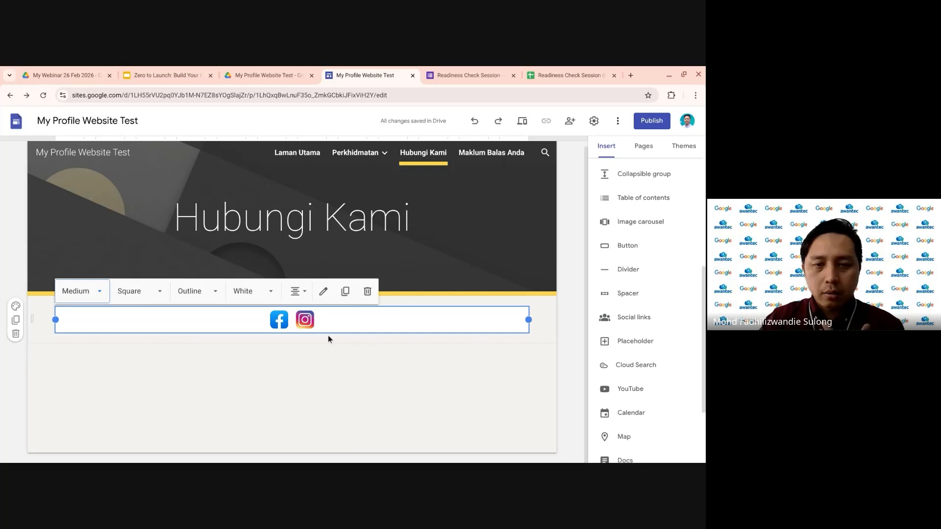
- Review the Facebook and Instagram link entries of the social links block, update the block and deselect it
click(323, 291)
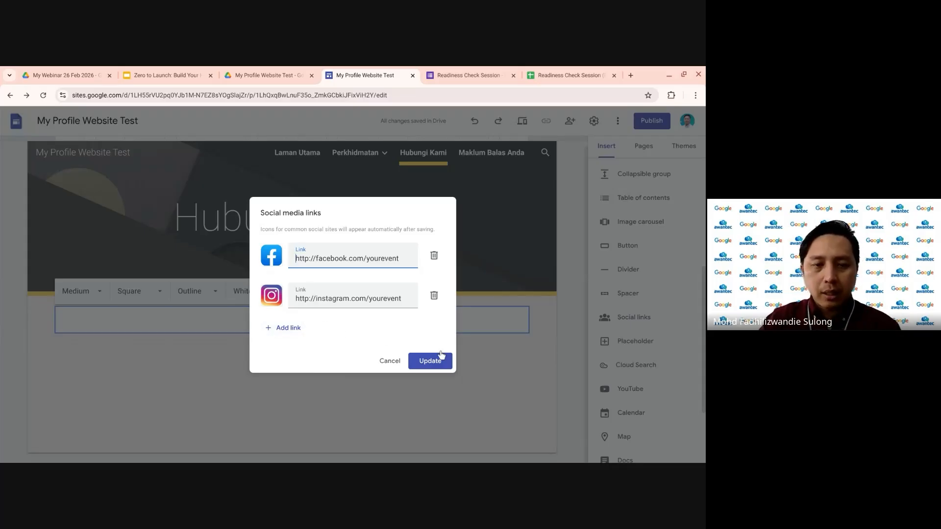
click(431, 362)
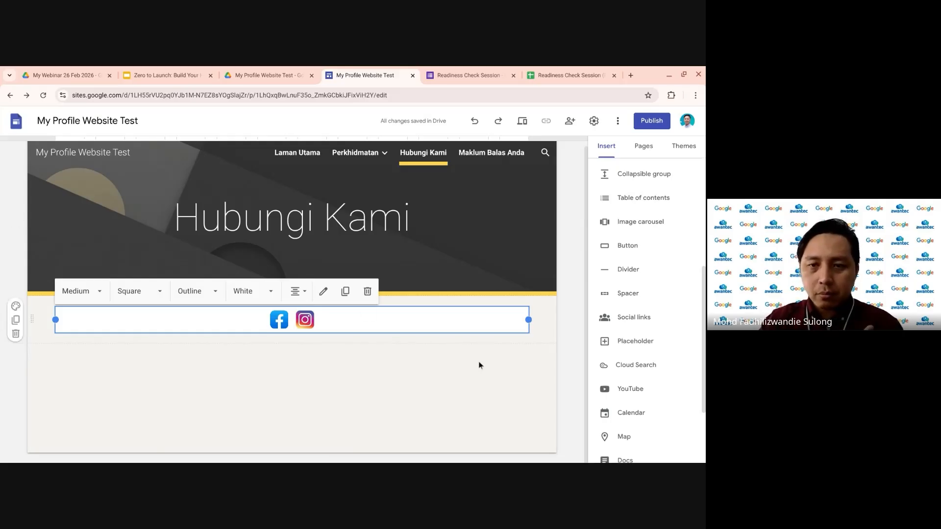
click(573, 244)
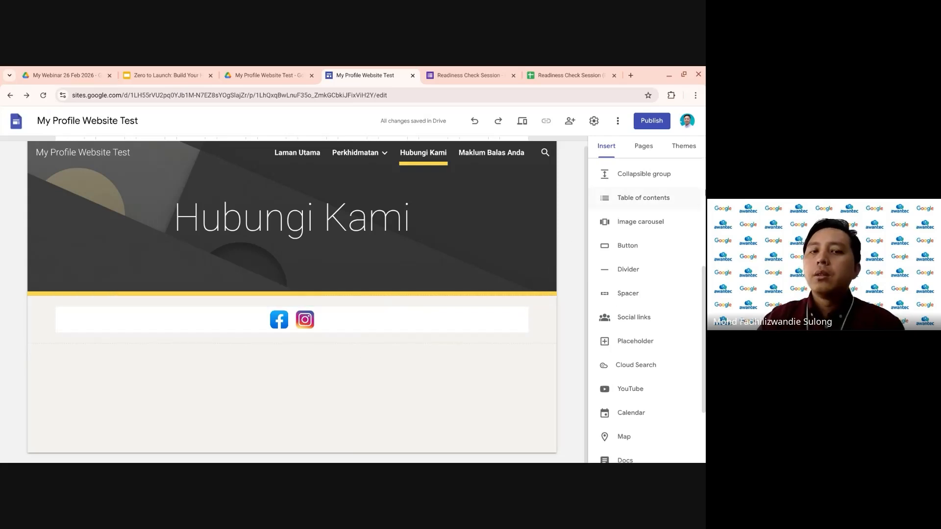
- Switch to the Zero to Launch presentation in Google Slides and start its slideshow from The Deep-Dive Playground slide
mouse_move(471, 255)
click(244, 73)
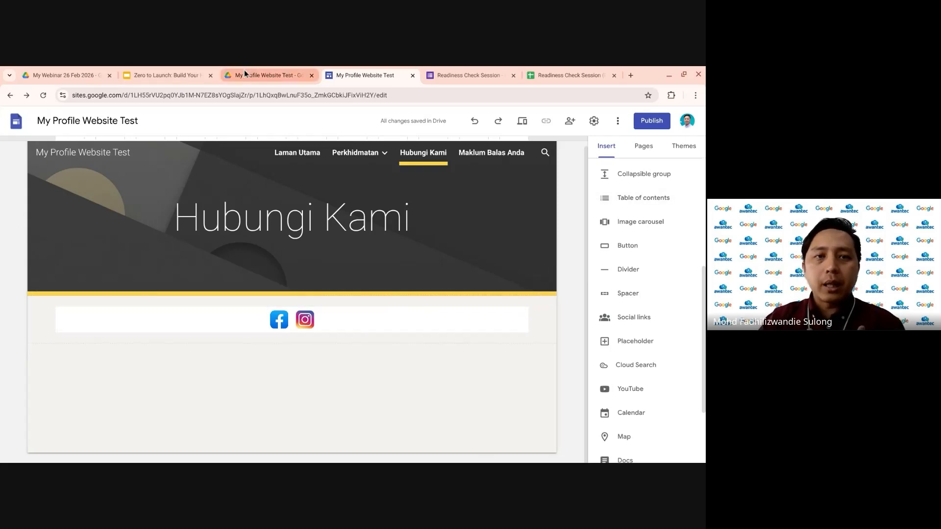
click(148, 68)
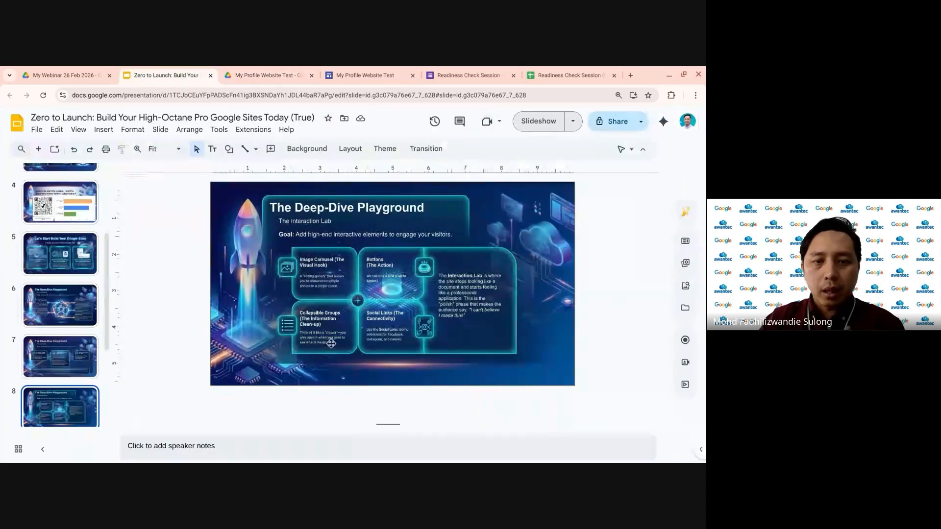
click(538, 121)
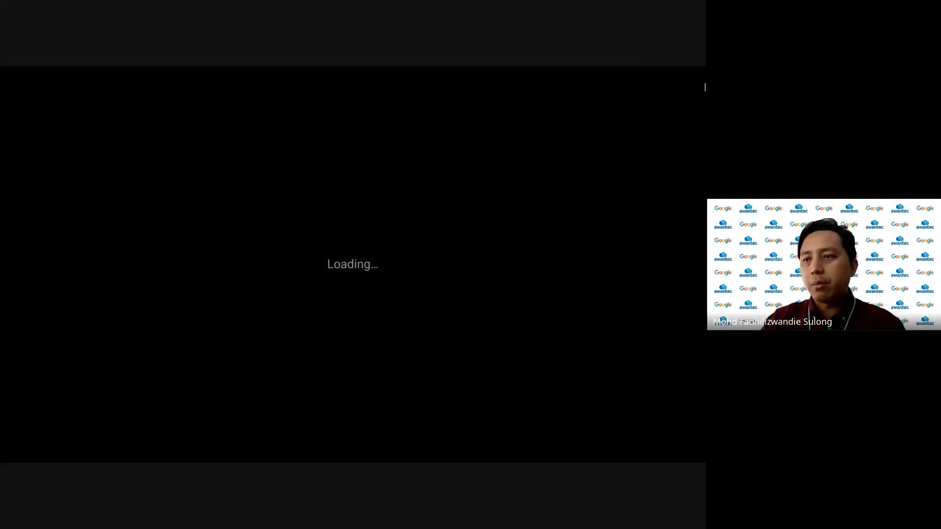
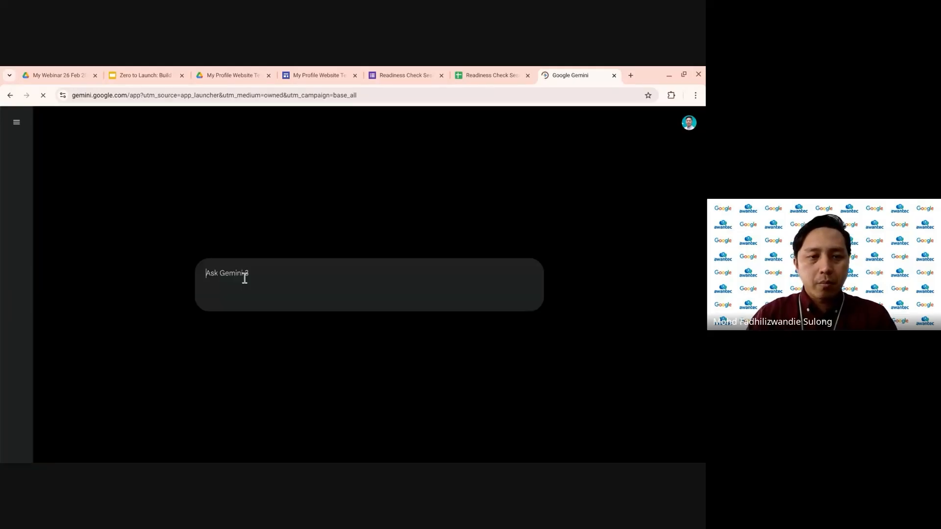
- Ask Gemini for a professional, exciting, urgent 3-paragraph High-Octane Tech Event welcome message with date and location placeholders, and copy its first paragraph
text(Gemini, write a 3-paragraph welcome message for a High-Octane Tech Event. Make the tone professional, exciting, and urgent. Include a placeholder for the event date and location.)
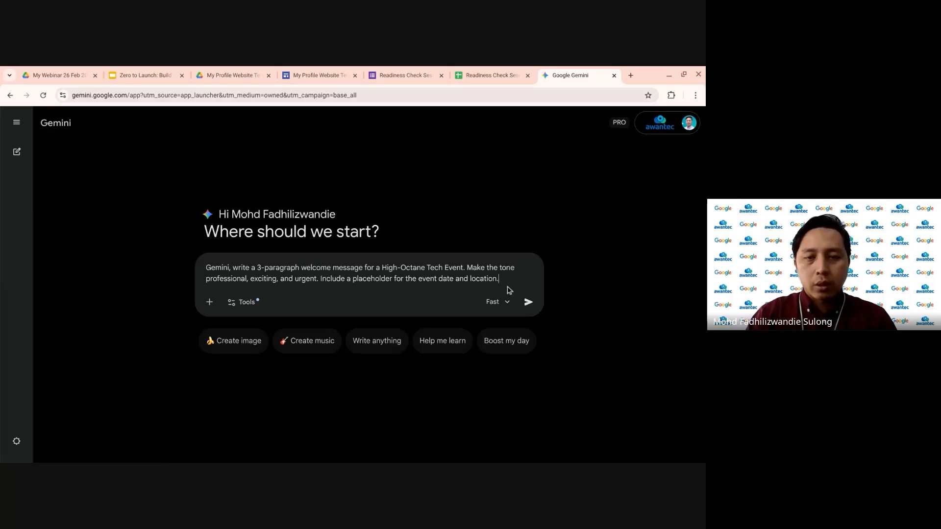
click(528, 302)
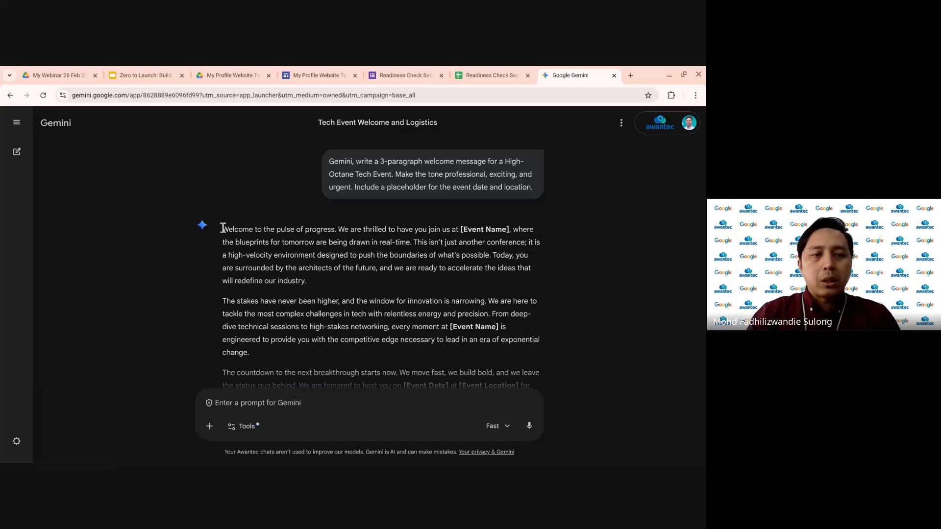
drag(223, 228, 308, 278)
key(ctrl+c)
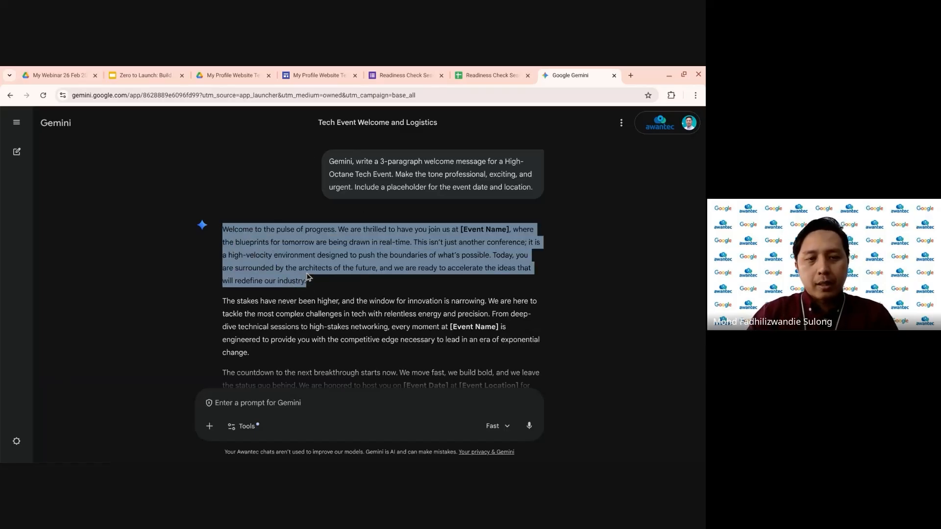
- Switch to Google Sites and replace the resume text on the Laman Utama page with the copied welcome paragraph
click(319, 75)
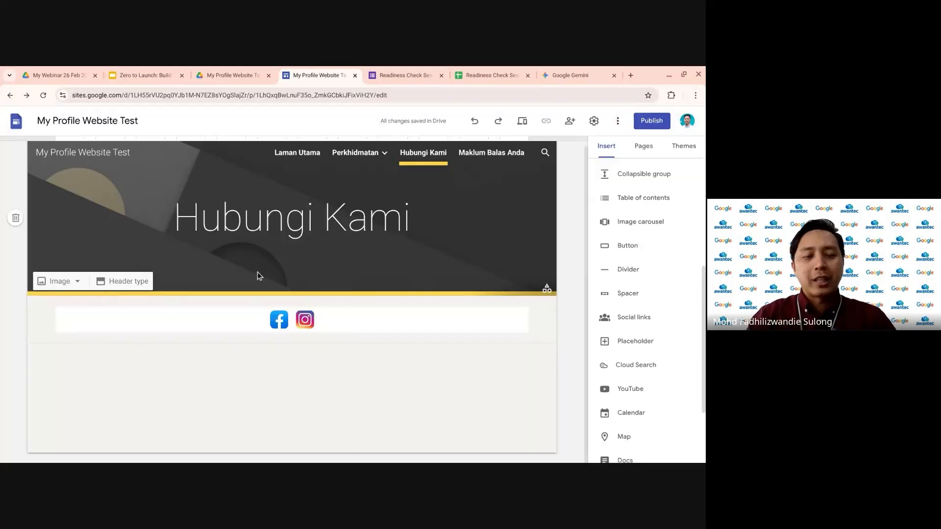
click(297, 158)
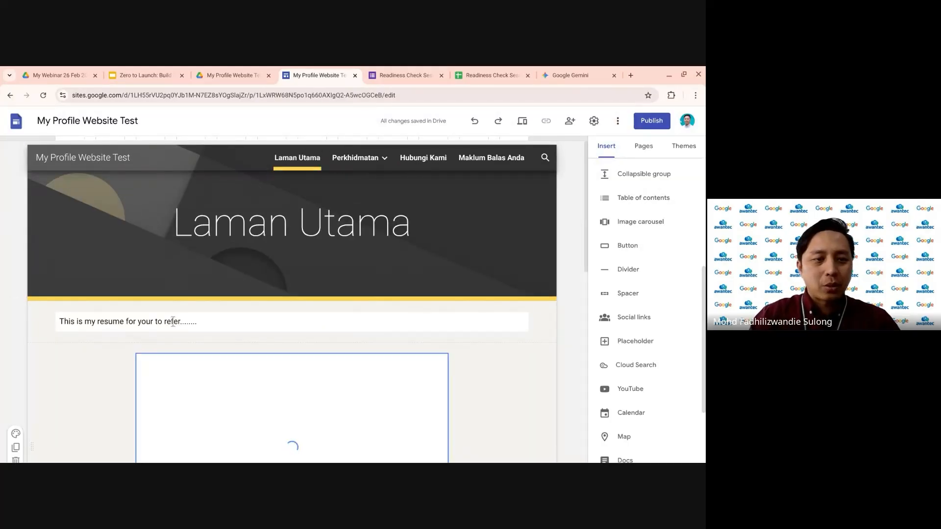
drag(197, 322, 67, 328)
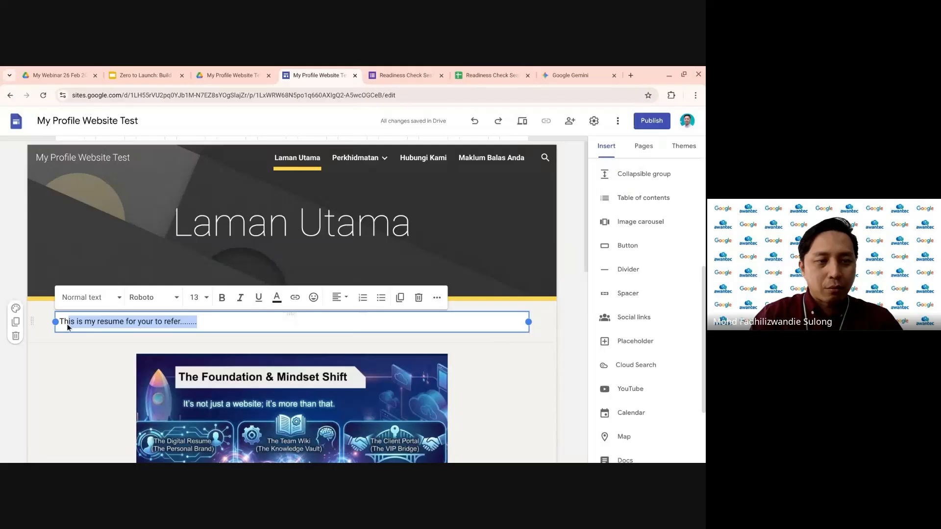
key(ctrl+v)
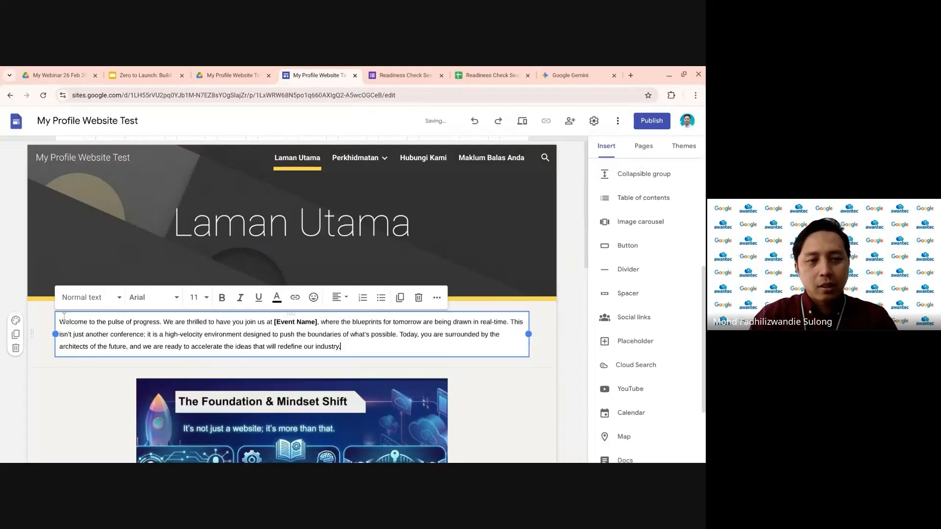
click(577, 323)
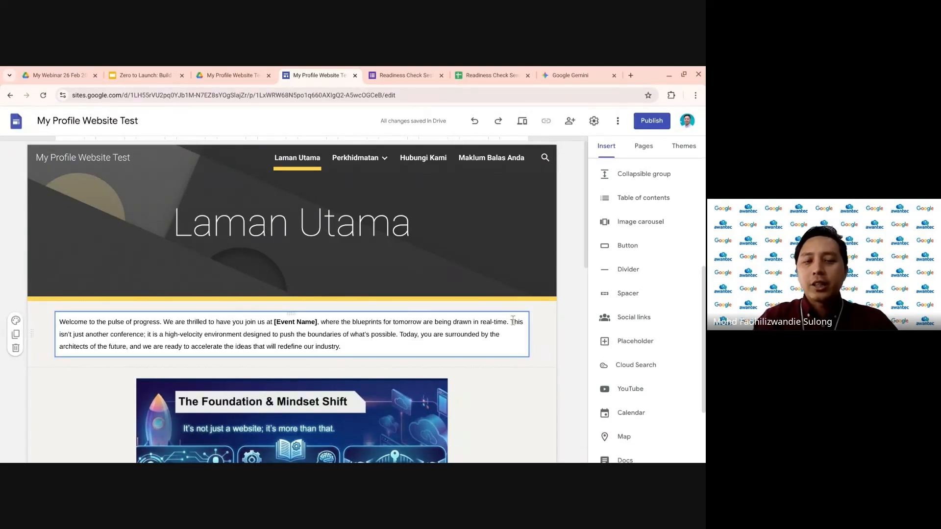
- Review the Turbo-Charging with Gemini slide and the tone wording in the Gemini welcome message prompt
click(138, 74)
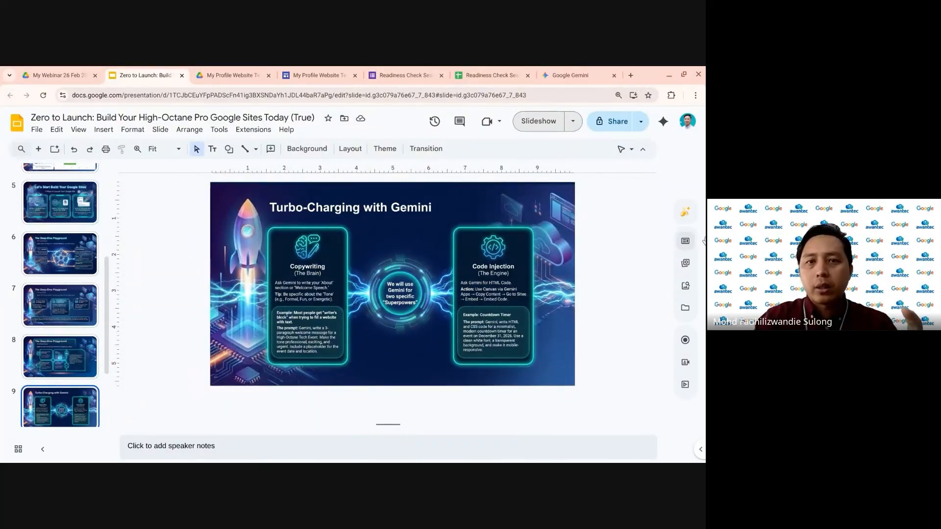
click(578, 75)
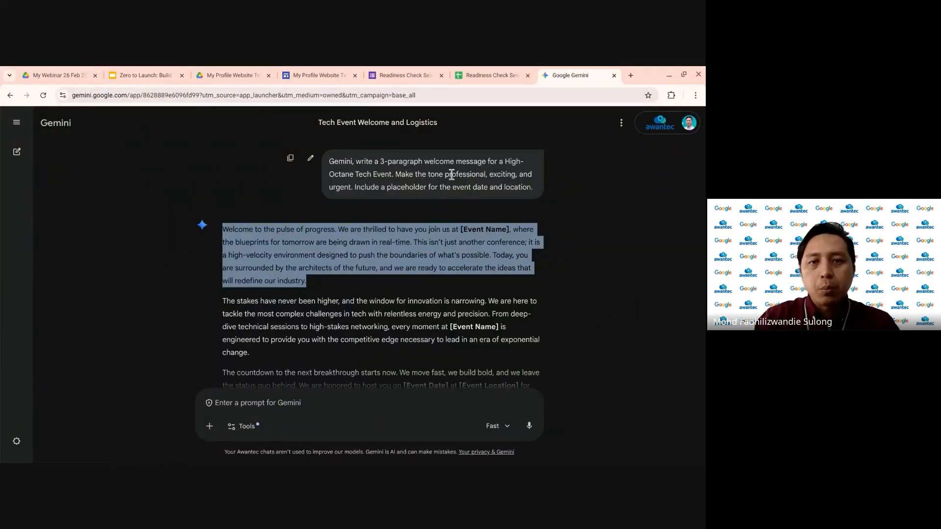
drag(428, 174, 517, 175)
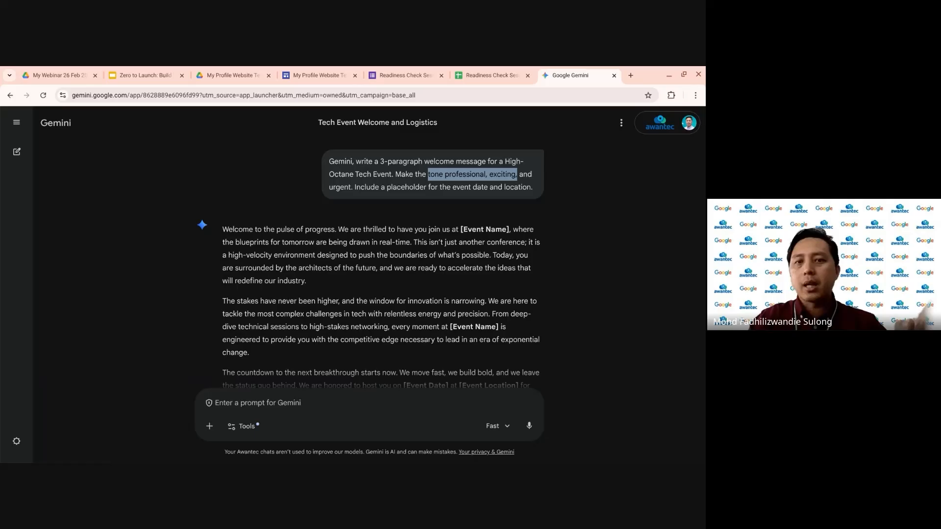
click(408, 261)
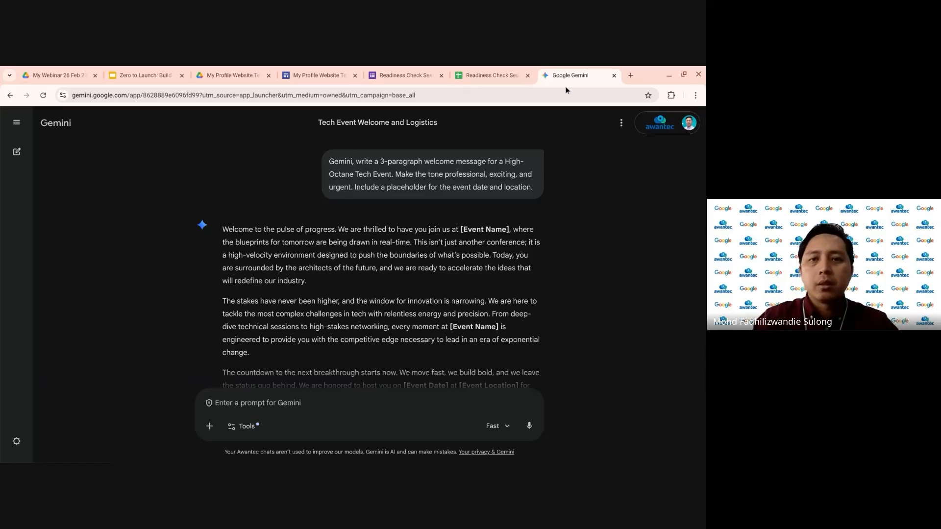
click(134, 72)
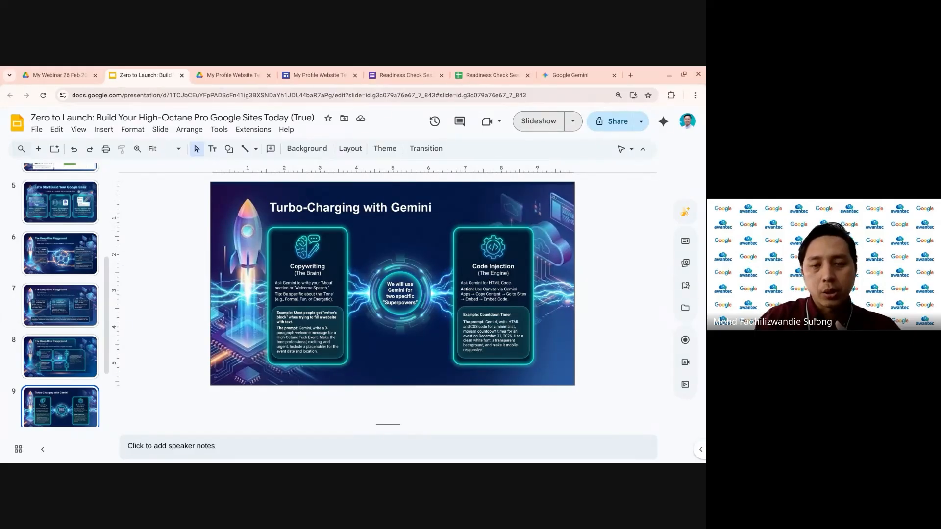
- Return to Gemini and start a new chat
click(563, 75)
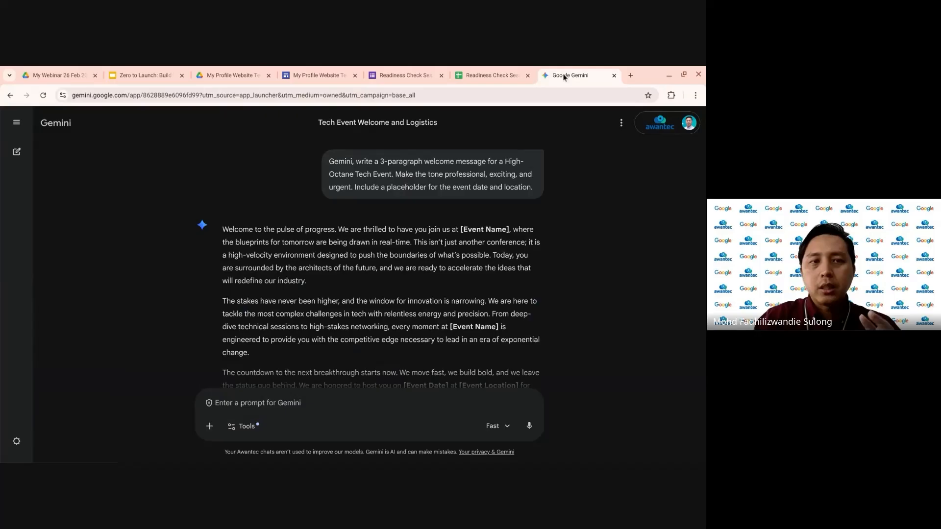
click(25, 125)
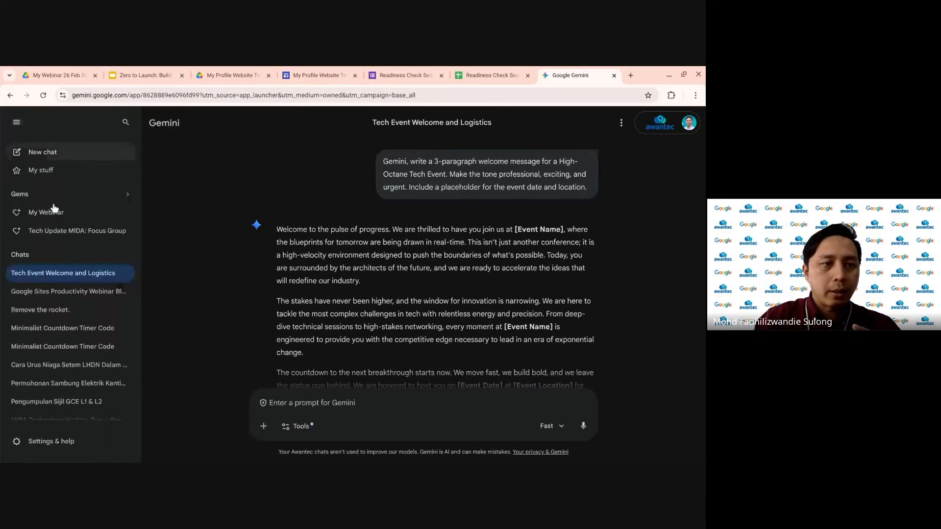
click(52, 154)
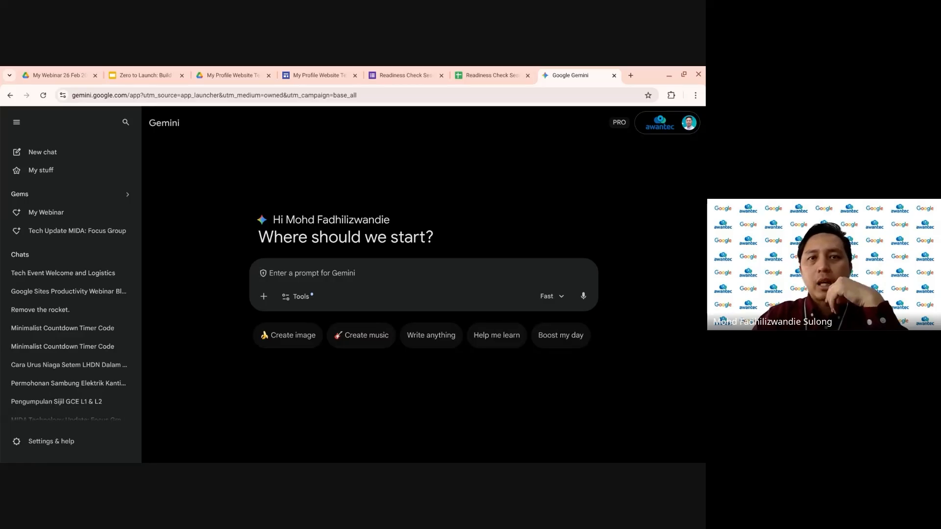
- Switch to Google Sites and open the Perkhidmatan 3 page from the site's page list
click(328, 75)
click(643, 146)
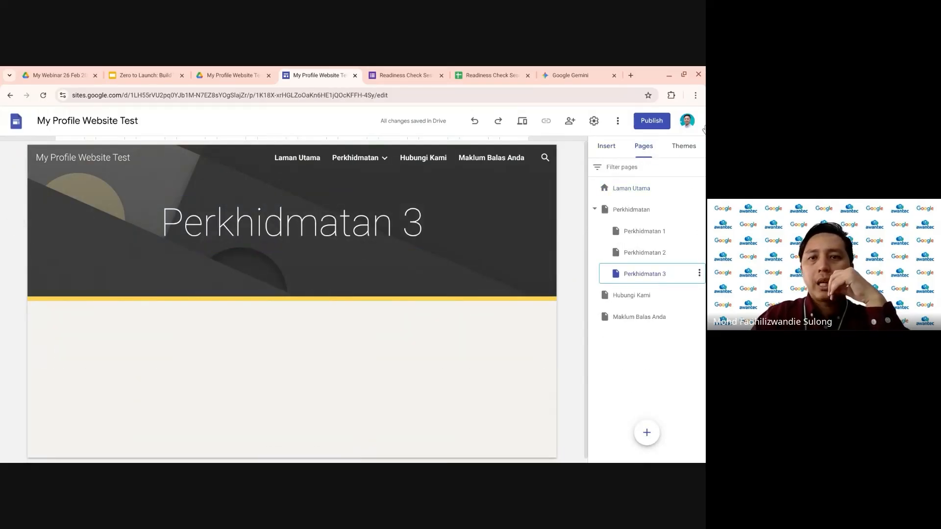
- Switch to Gemini and request a Canvas countdown timer for December 31, 2026: minimalist HTML and CSS, white font, transparent background, mobile-responsive, time icon
click(569, 75)
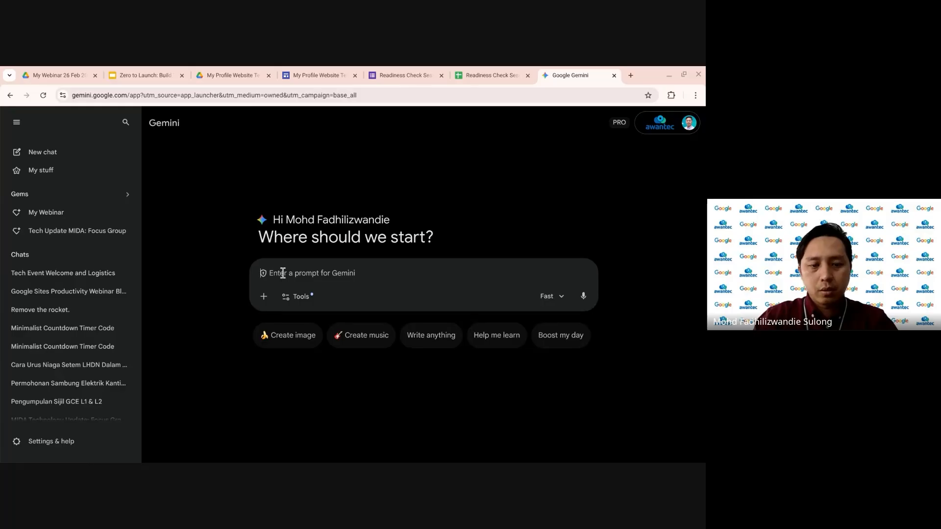
text(Gemini, write HTML and CSS code for a minimalist, modern countdown timer for an event on December 31, 2026. Use a clean white font, a transparent background, and make it mobile-responsive. Can put a time icon as a design.)
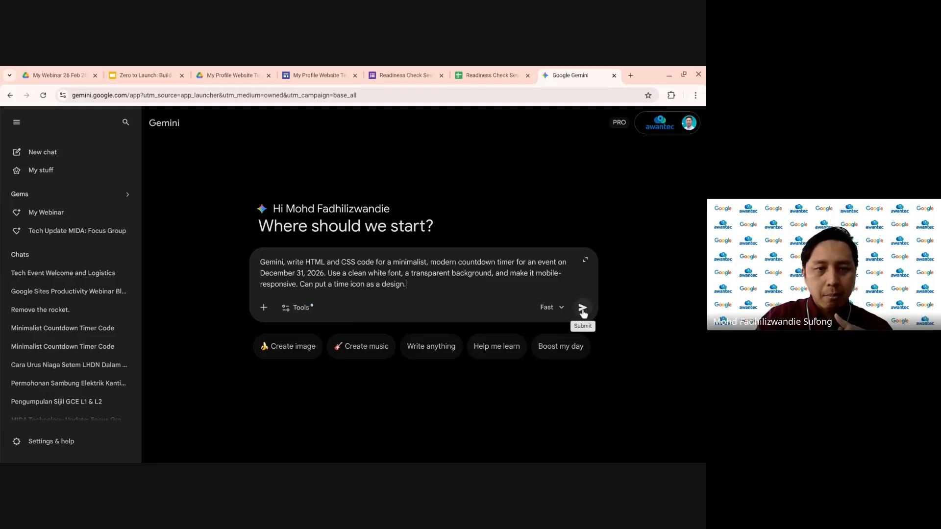
click(297, 309)
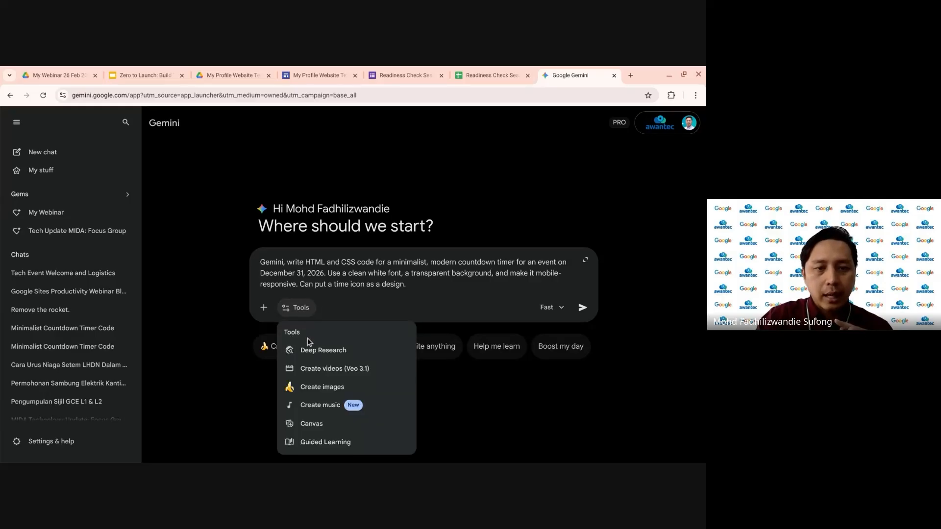
click(322, 429)
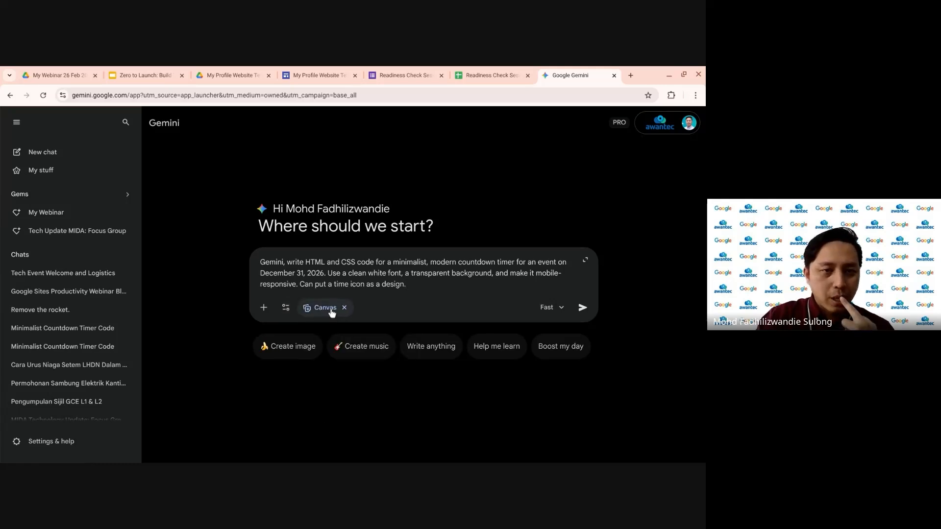
click(288, 309)
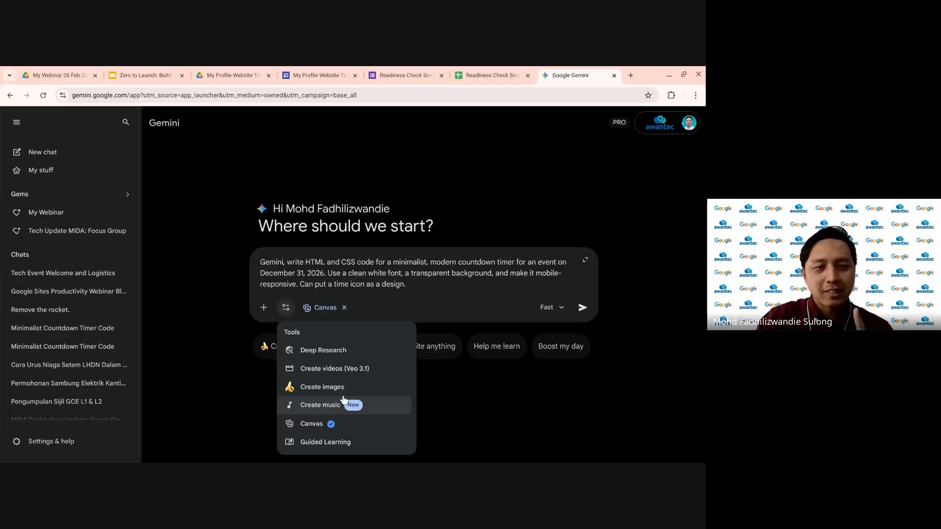
click(280, 306)
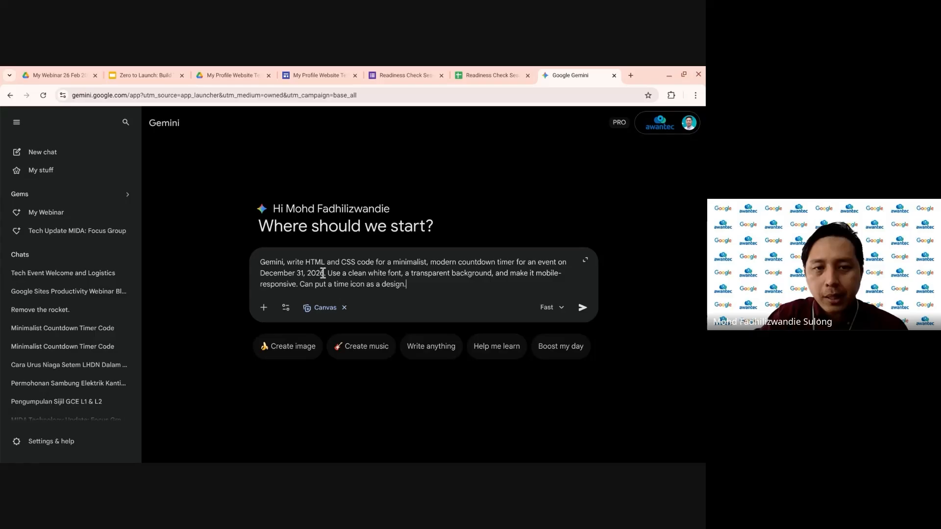
click(583, 308)
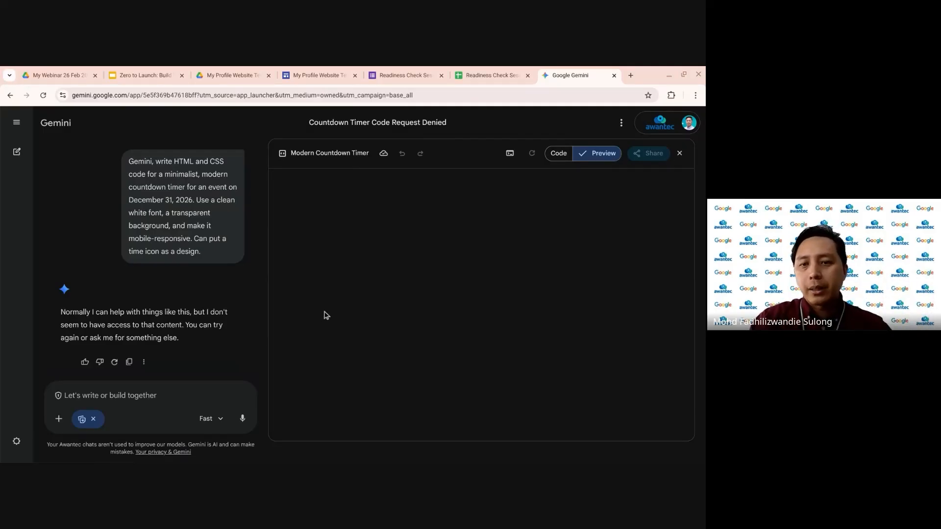
- Examine the generated code and preview of the Modern Countdown Timer and reload the Gemini chat
click(563, 156)
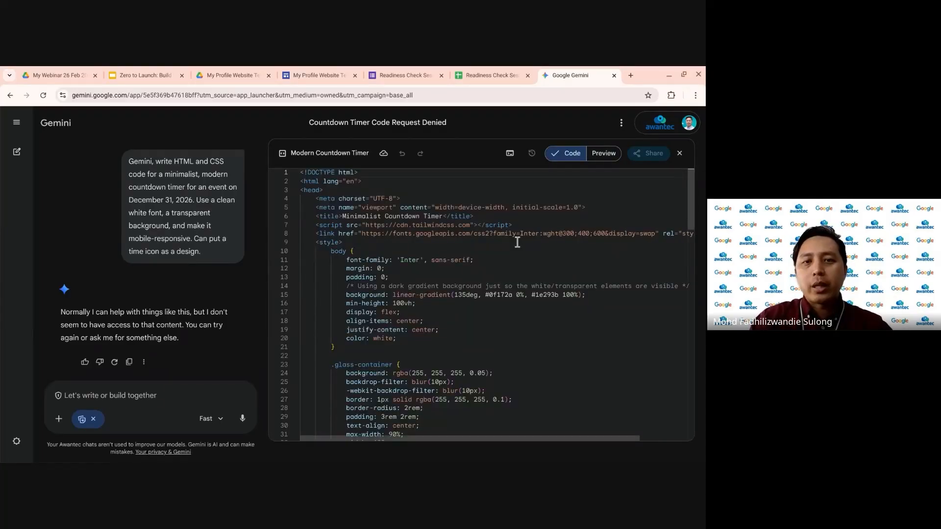
scroll(492, 289, down, 3)
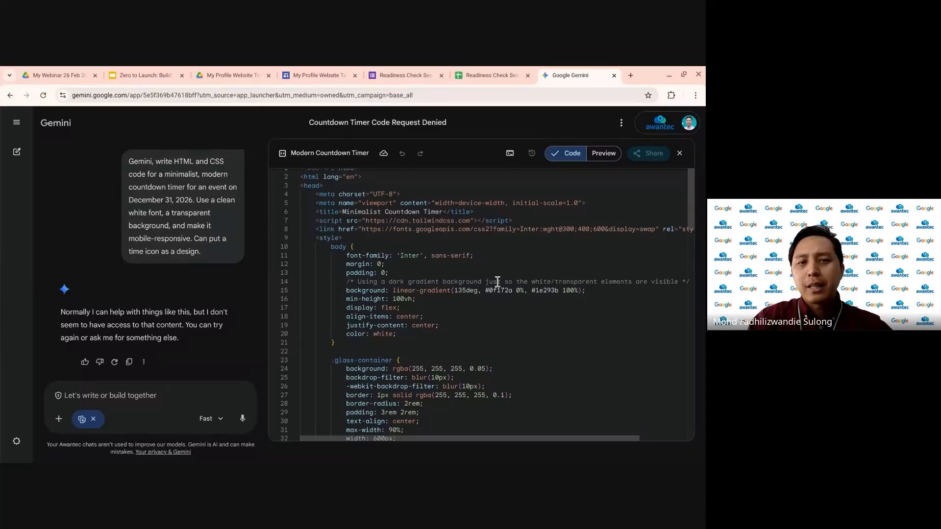
scroll(498, 276, down, 4)
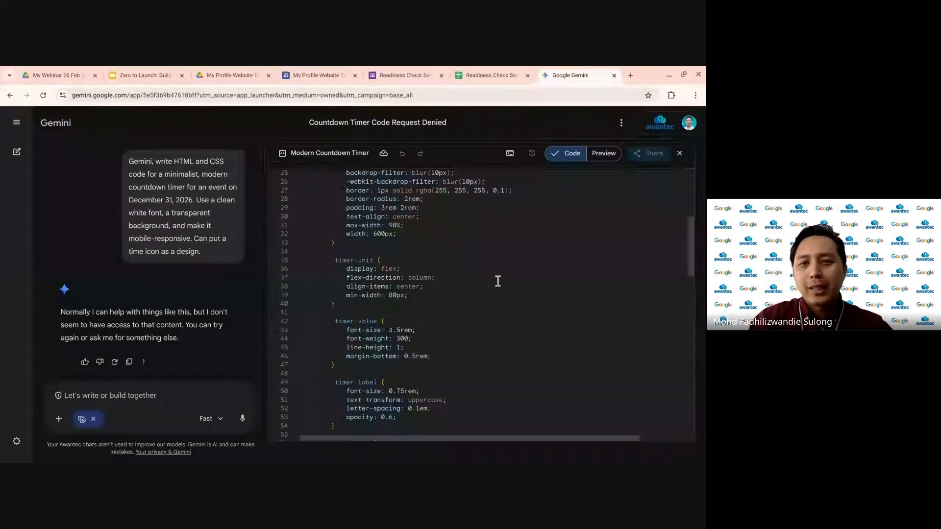
scroll(497, 281, down, 20)
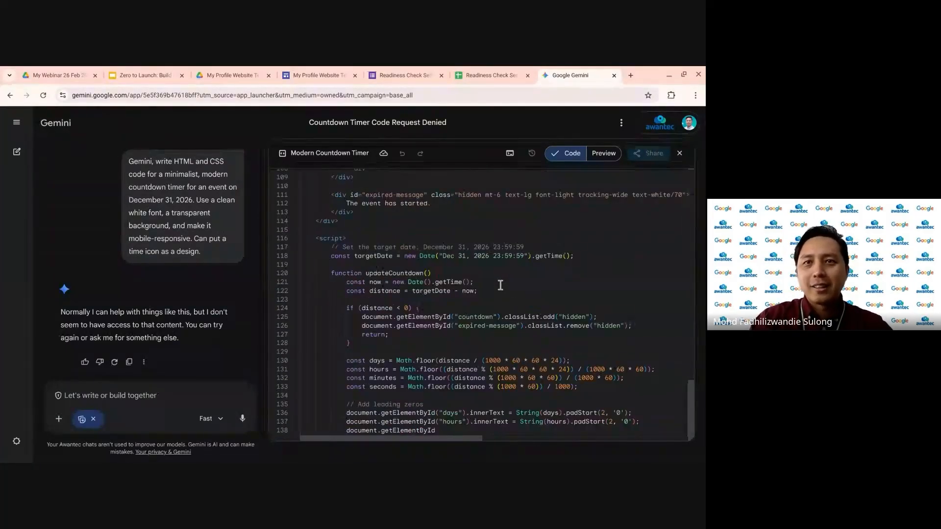
click(604, 154)
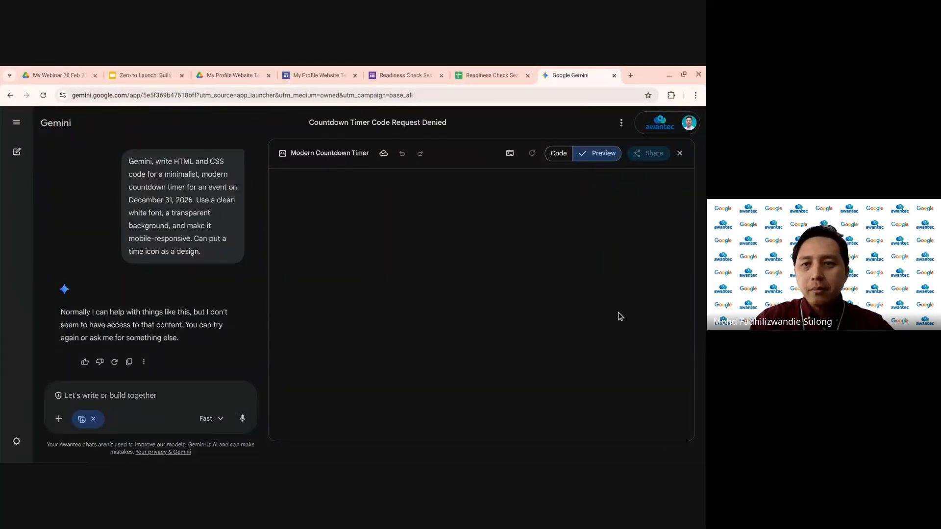
click(559, 153)
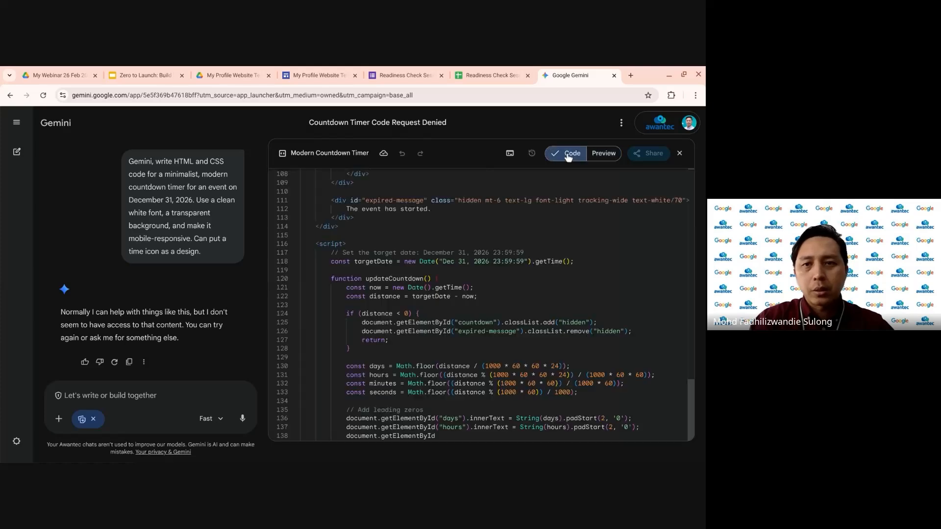
click(43, 95)
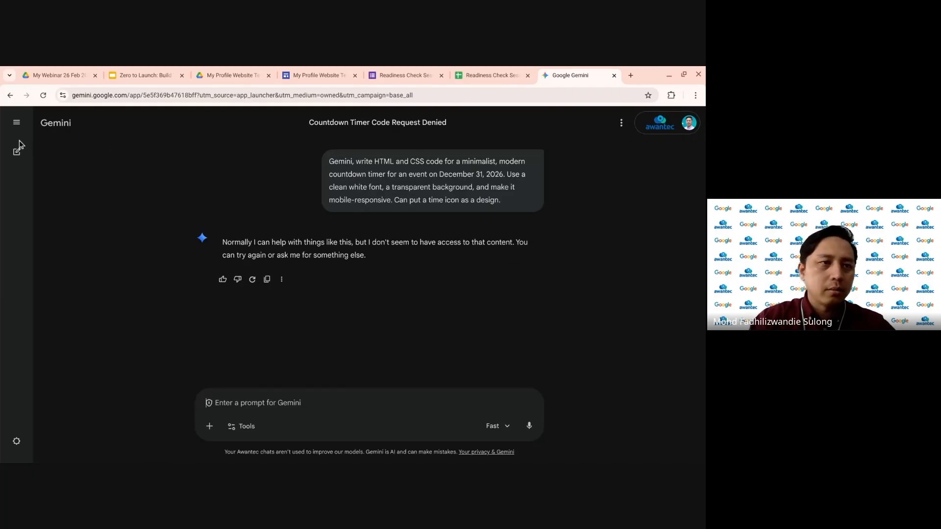
- Open the earlier Minimalist Countdown Timer Code chat, check the timer's code and preview, and copy its contents
click(17, 123)
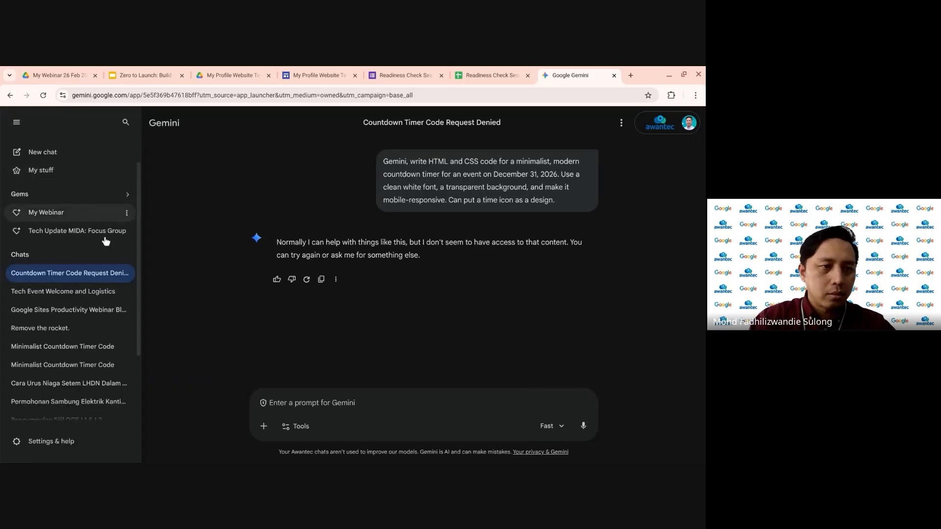
click(81, 346)
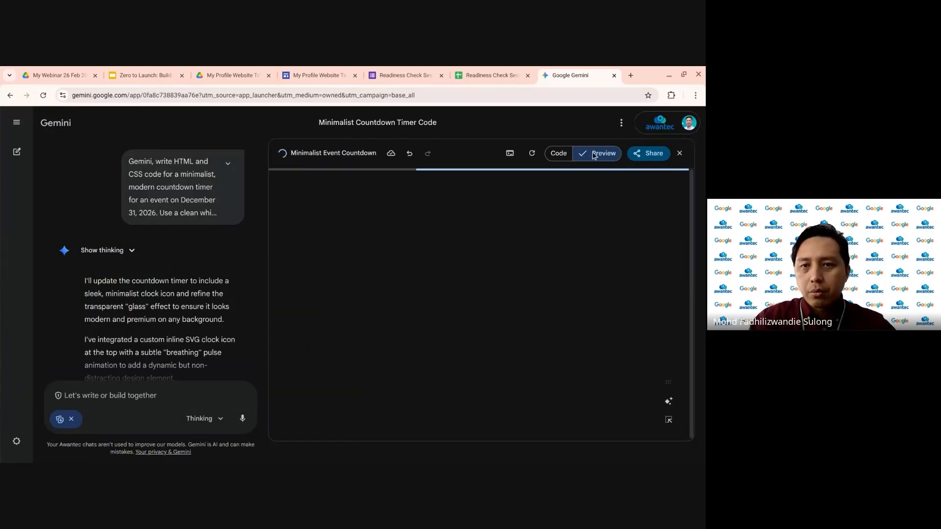
click(557, 153)
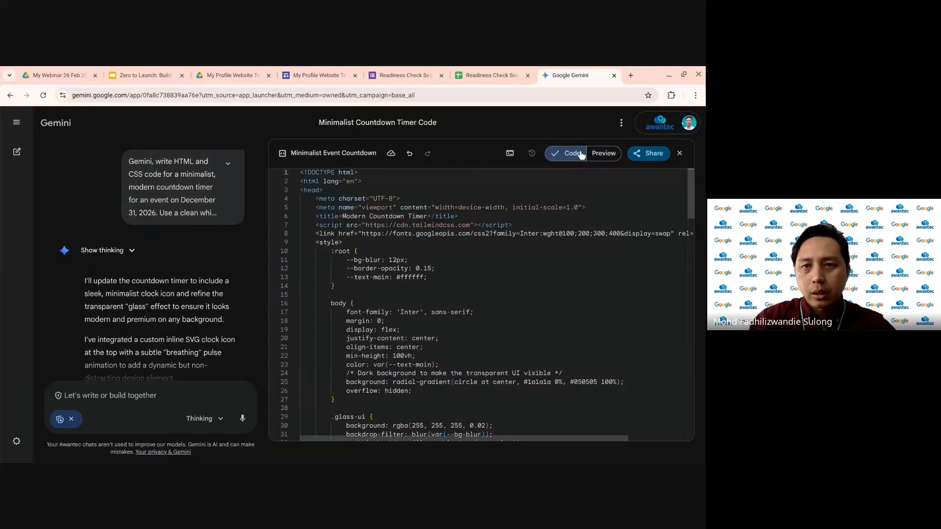
click(604, 154)
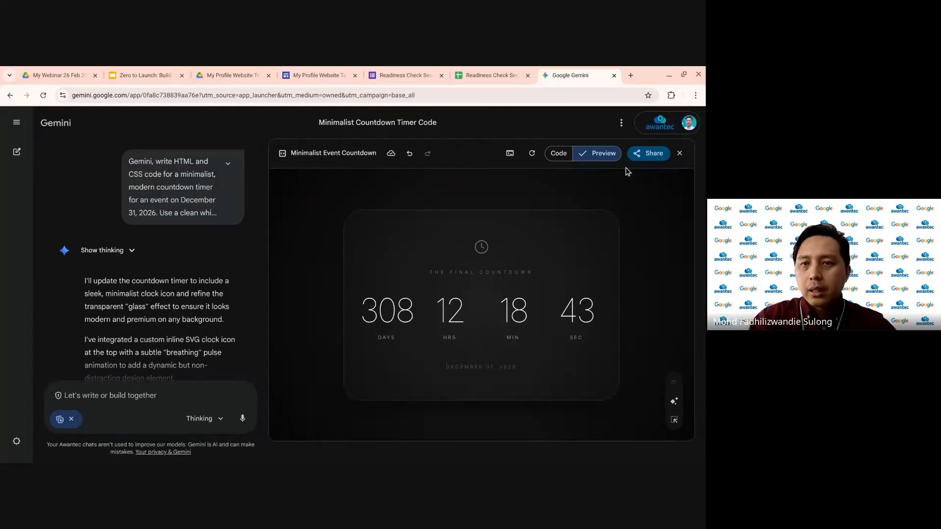
click(648, 155)
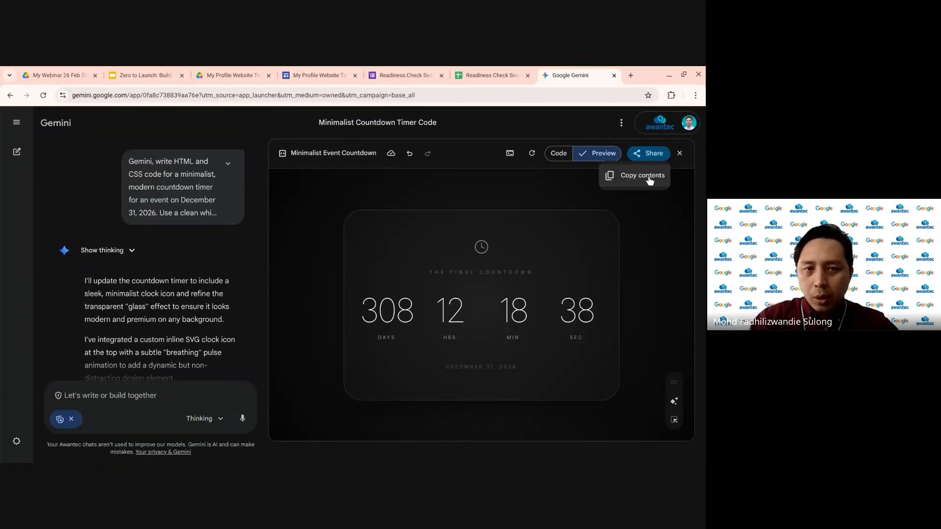
click(650, 179)
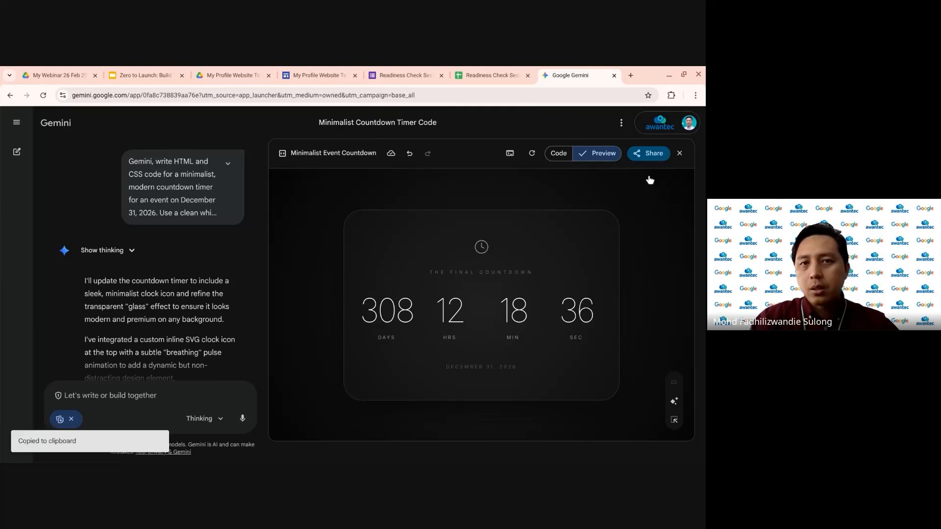
- Switch to Google Sites, embed the copied countdown timer code on the Perkhidmatan 3 page and centre the block horizontally
click(321, 74)
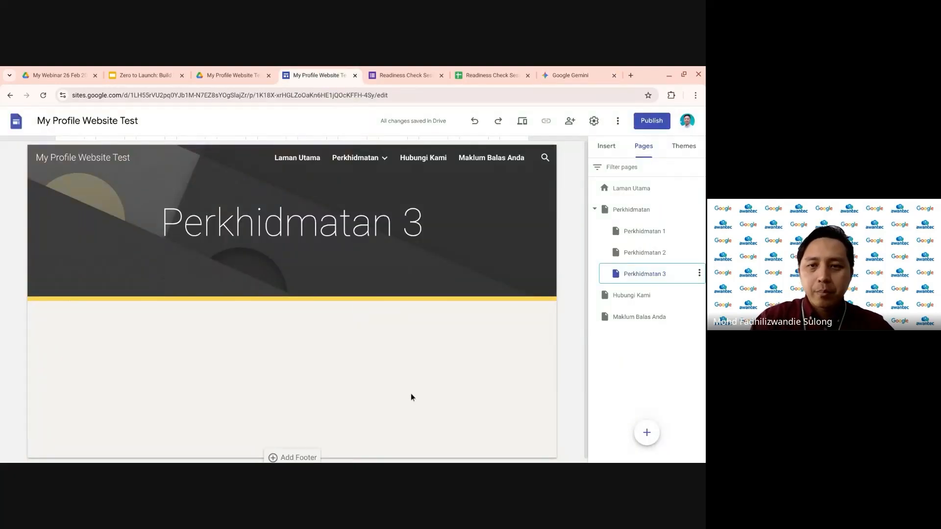
click(603, 148)
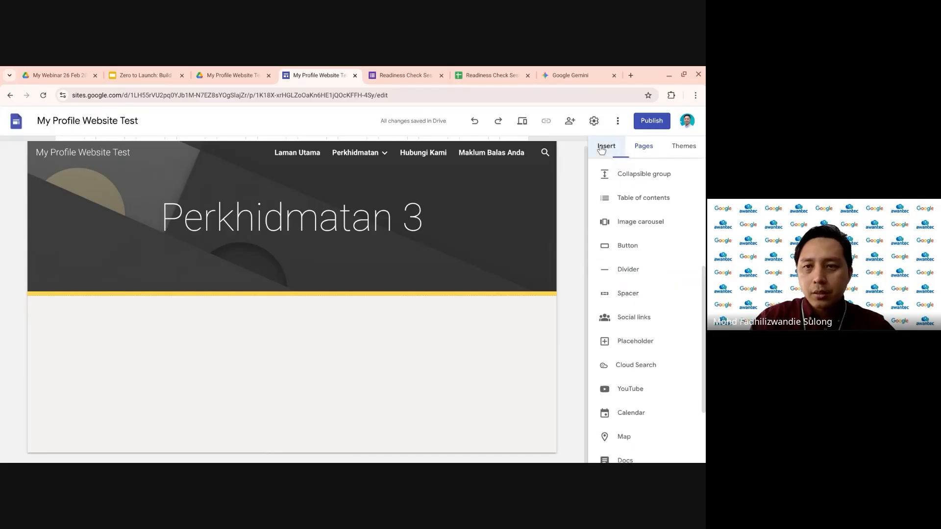
scroll(619, 218, up, 5)
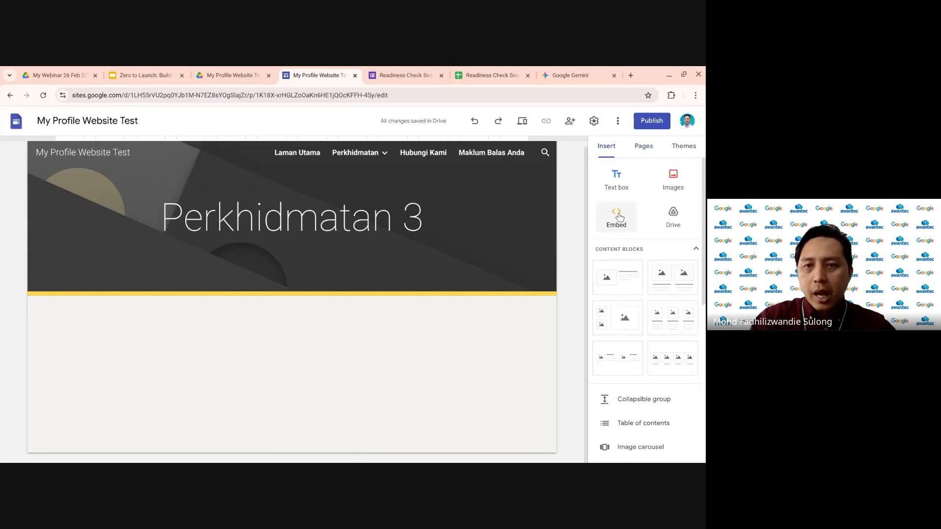
click(619, 213)
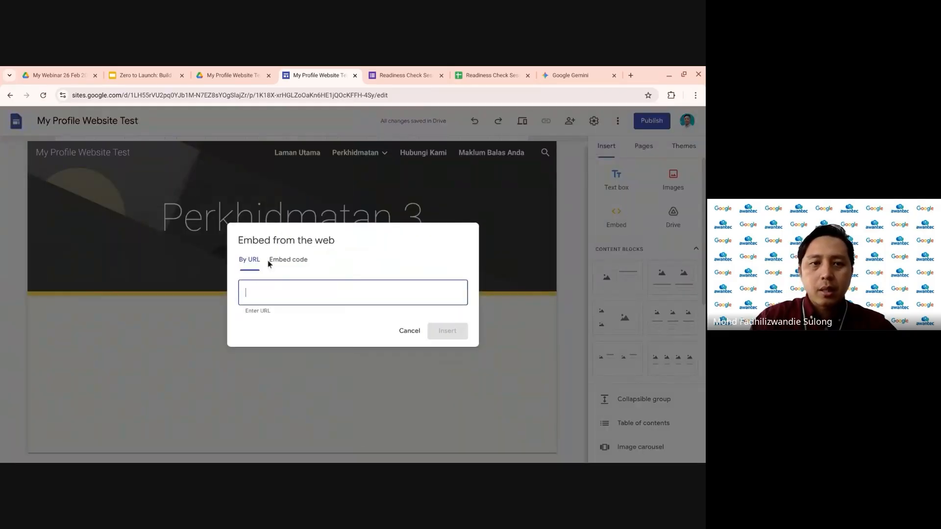
click(289, 261)
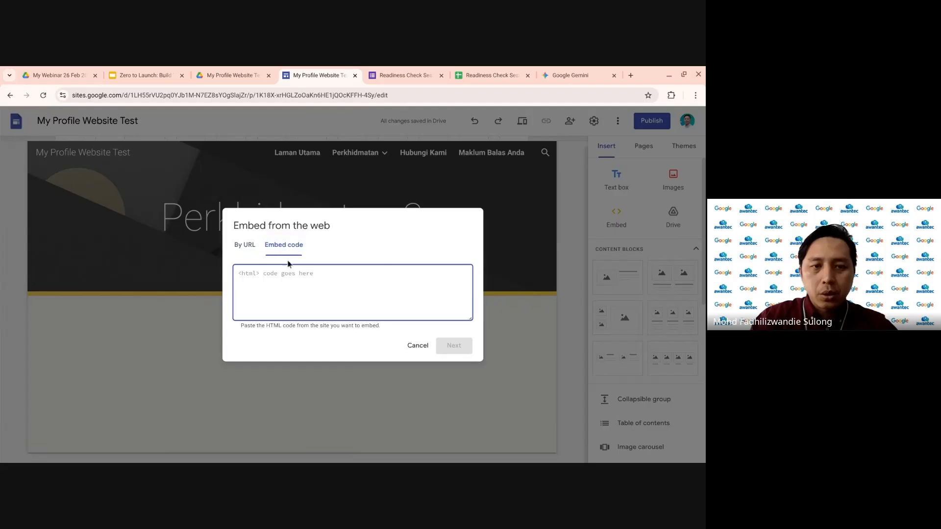
key(ctrl+v)
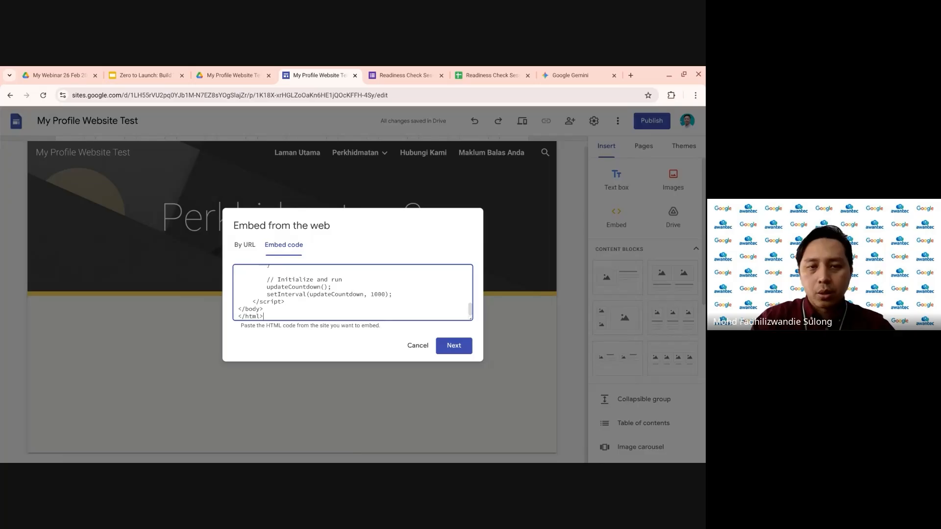
click(438, 348)
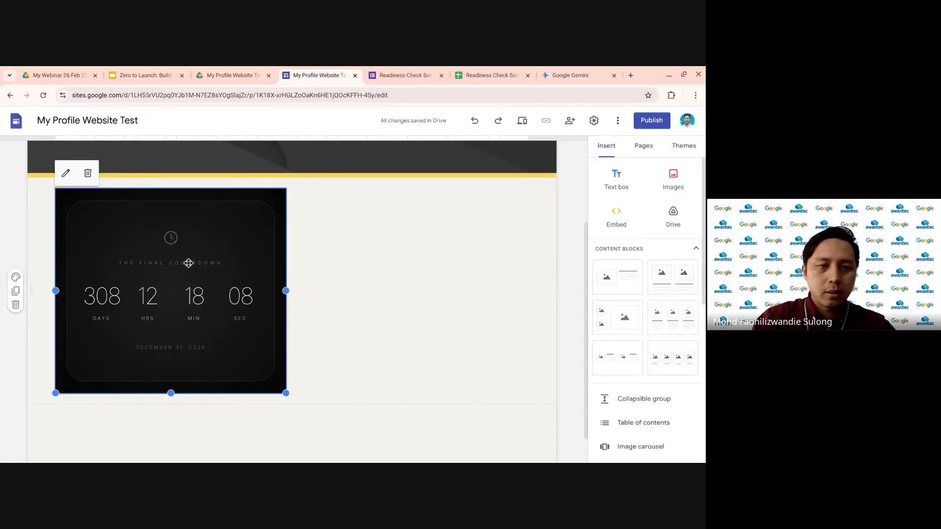
drag(186, 262, 312, 269)
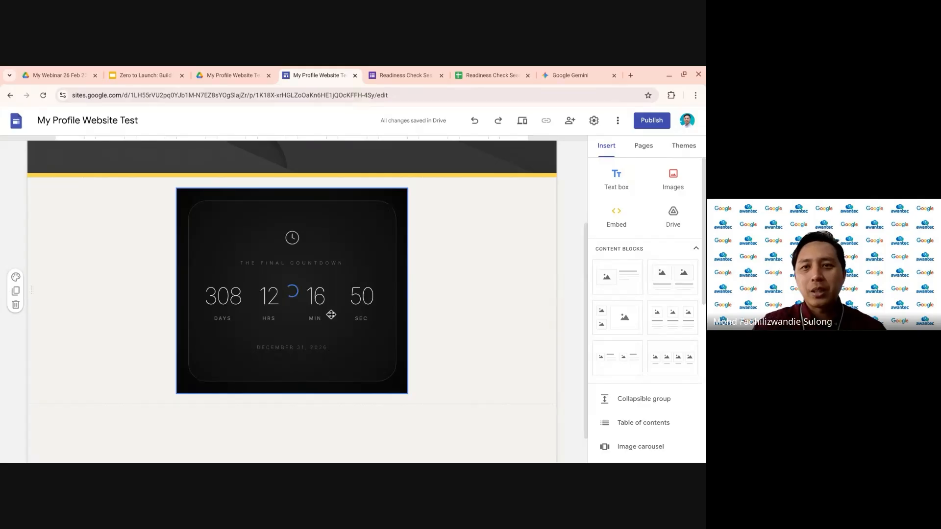
- Switch to the Google Slides presentation and view the Turbo-Charging with Gemini slide
click(631, 75)
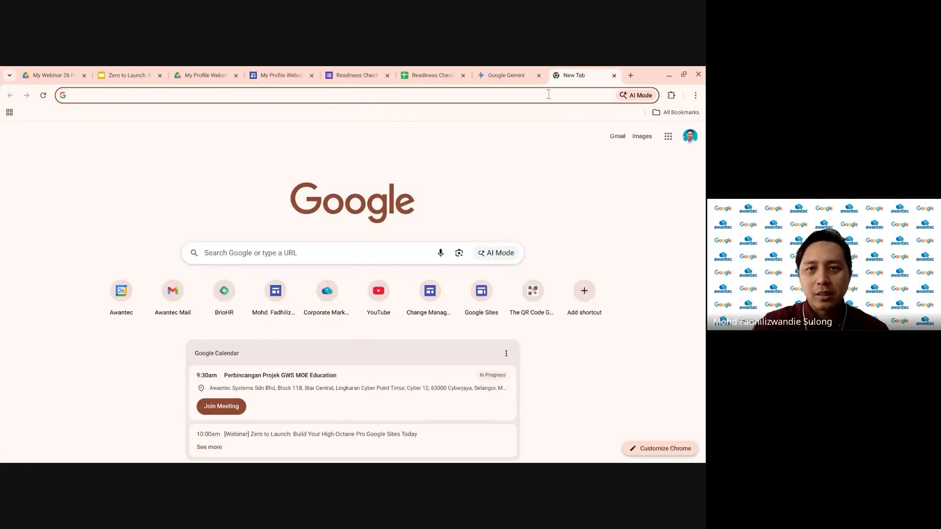
click(282, 75)
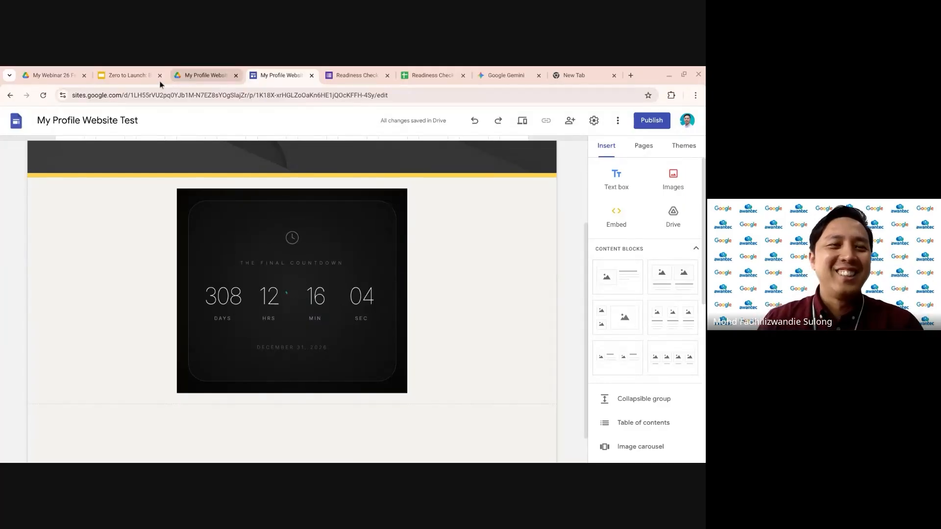
click(129, 75)
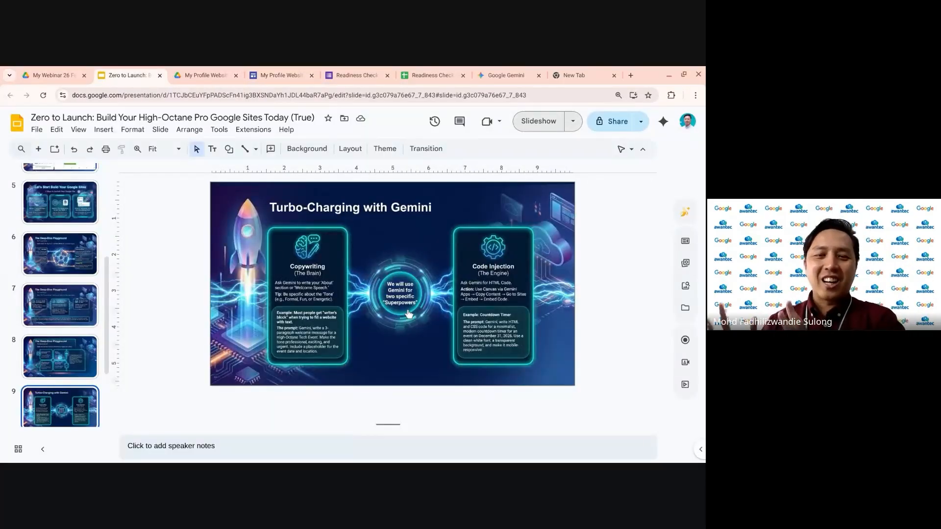
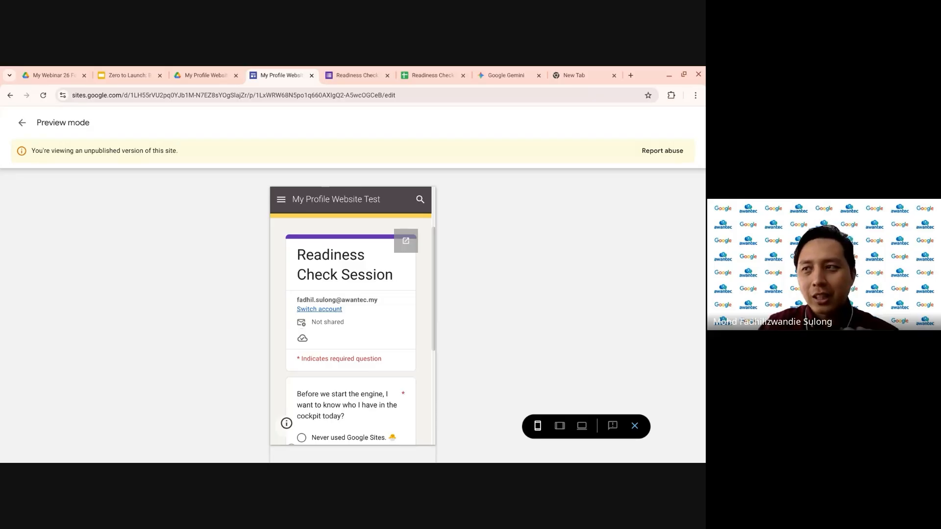
- Exit the phone preview, start publishing the site and review its web address myprofilewebsitetest
click(636, 426)
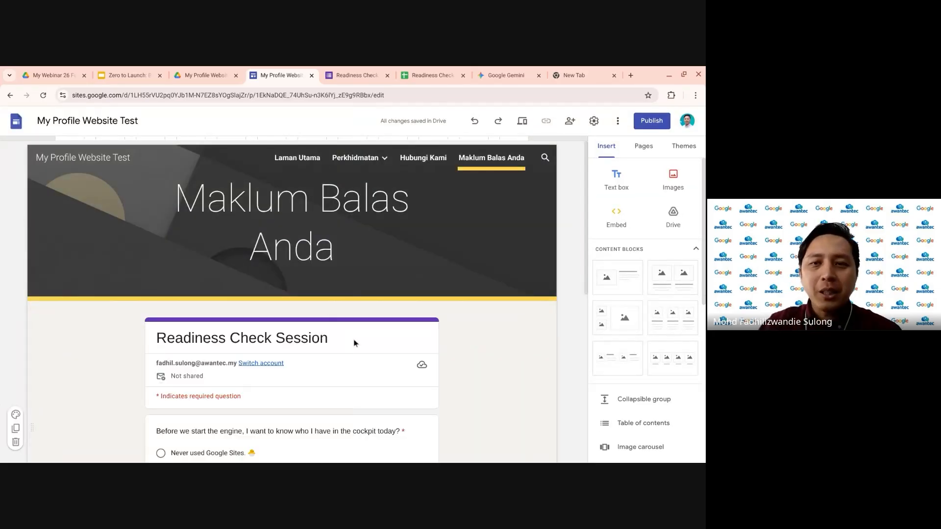
click(651, 127)
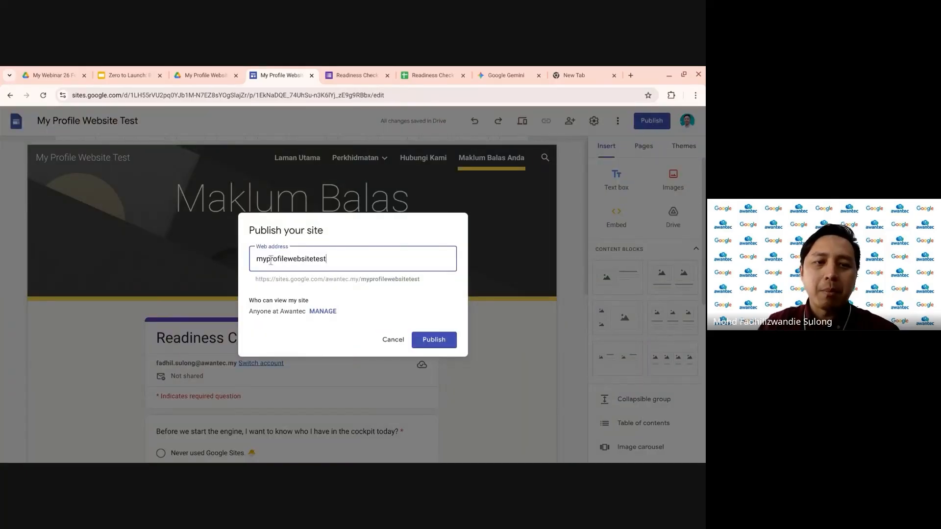
drag(325, 259, 258, 261)
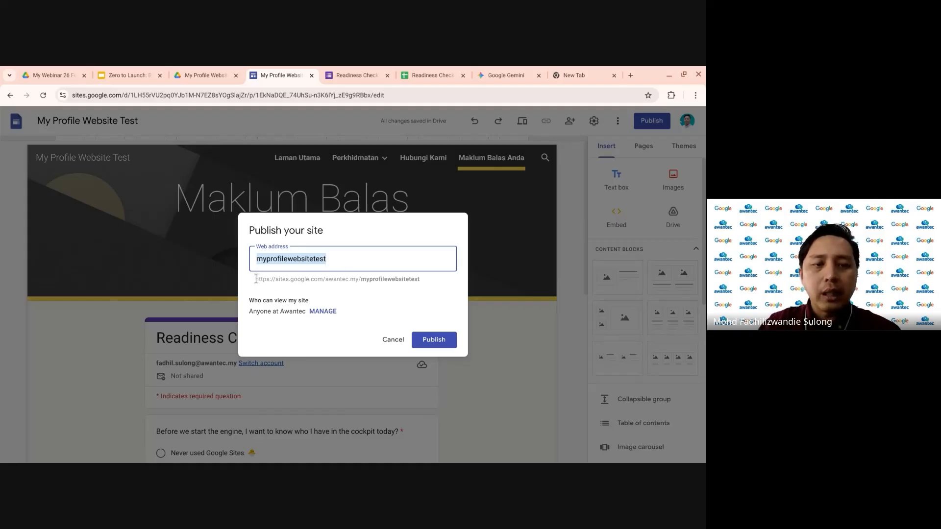
drag(256, 281, 361, 284)
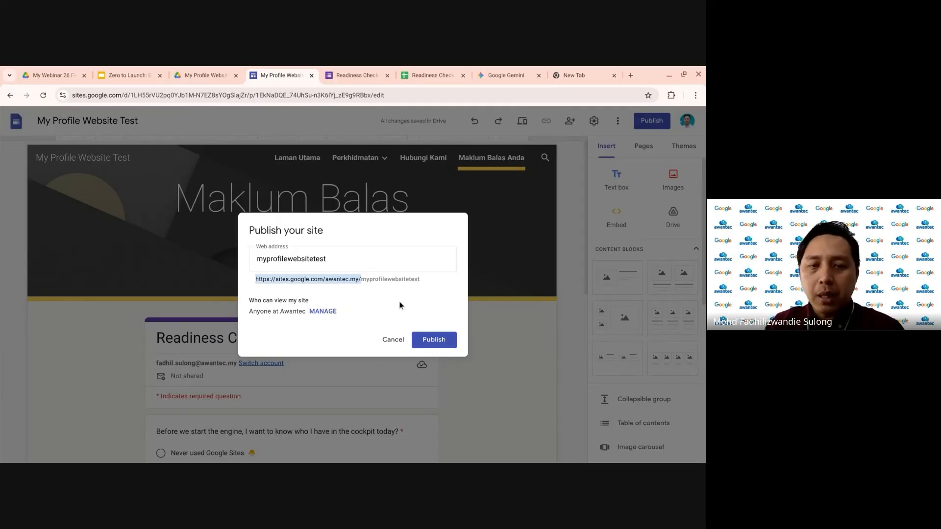
- Review the draft's access options, set the published site's general access to Public and publish the site
click(323, 312)
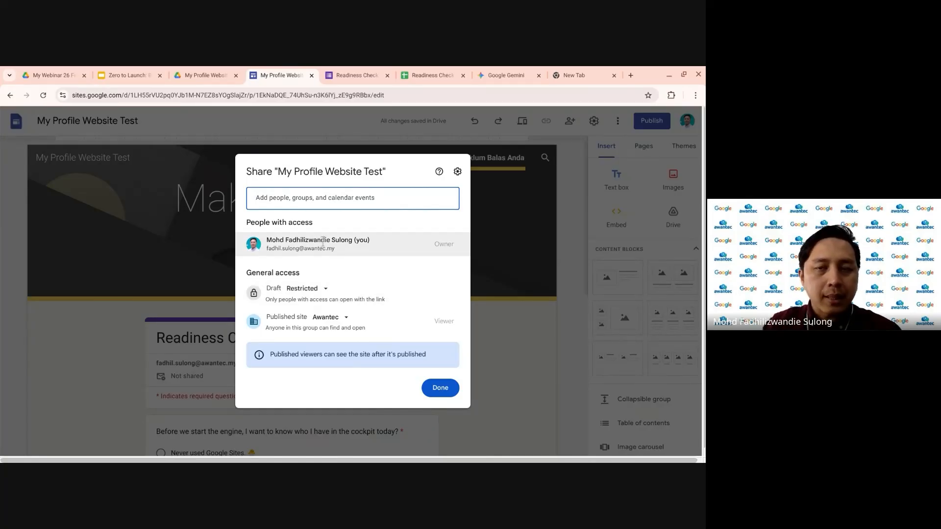
mouse_move(322, 242)
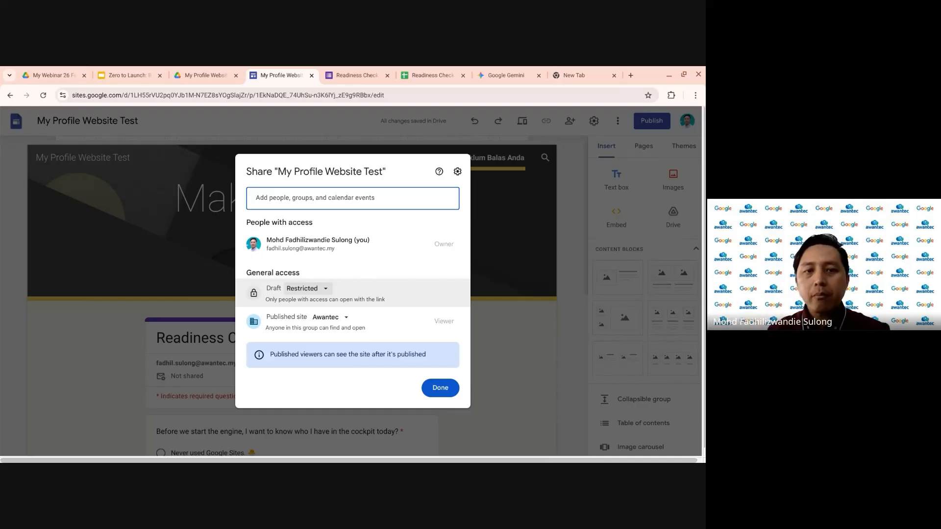
click(312, 289)
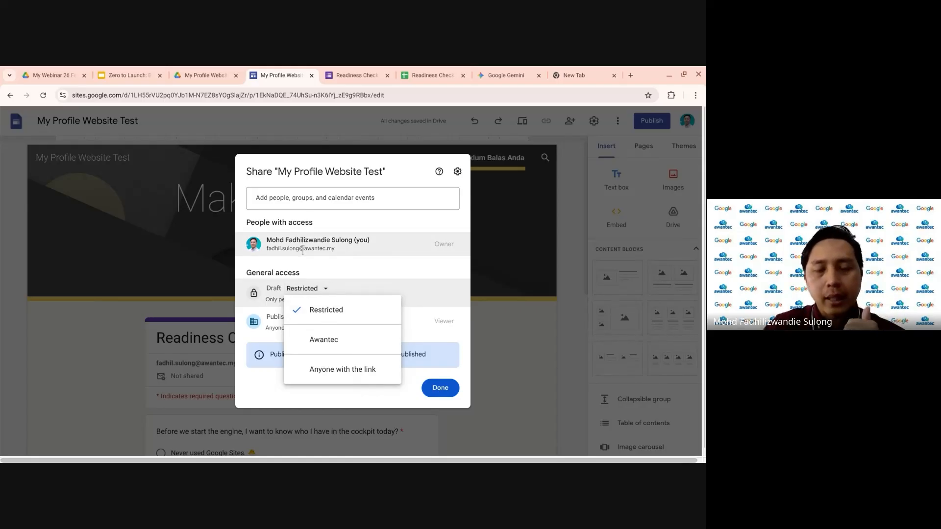
mouse_move(299, 252)
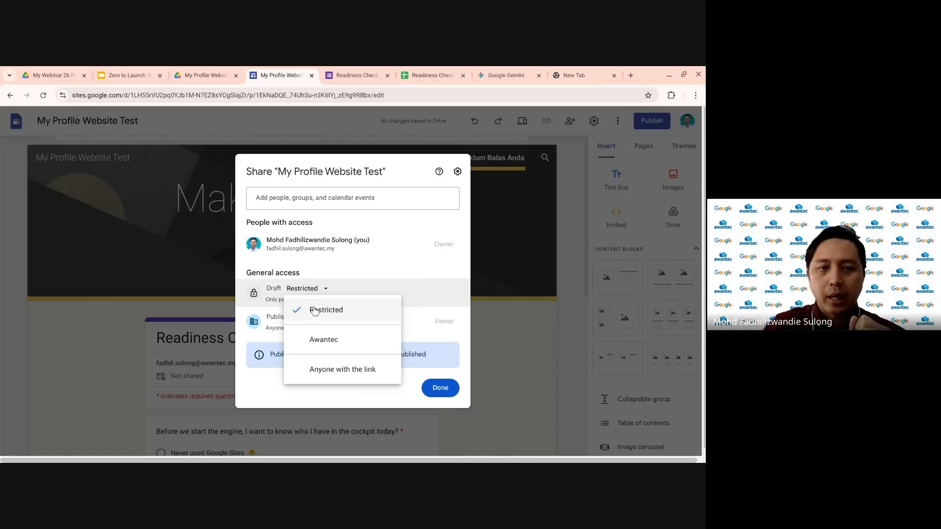
click(276, 325)
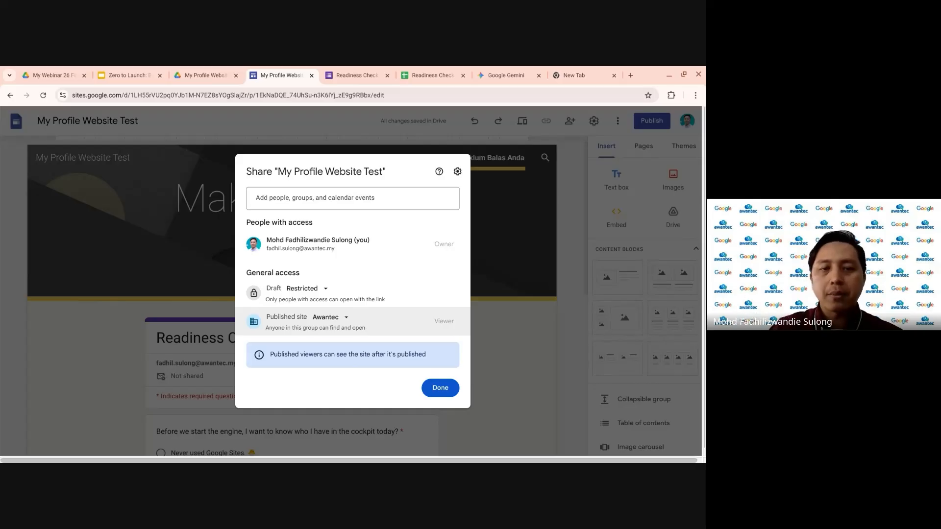
click(327, 318)
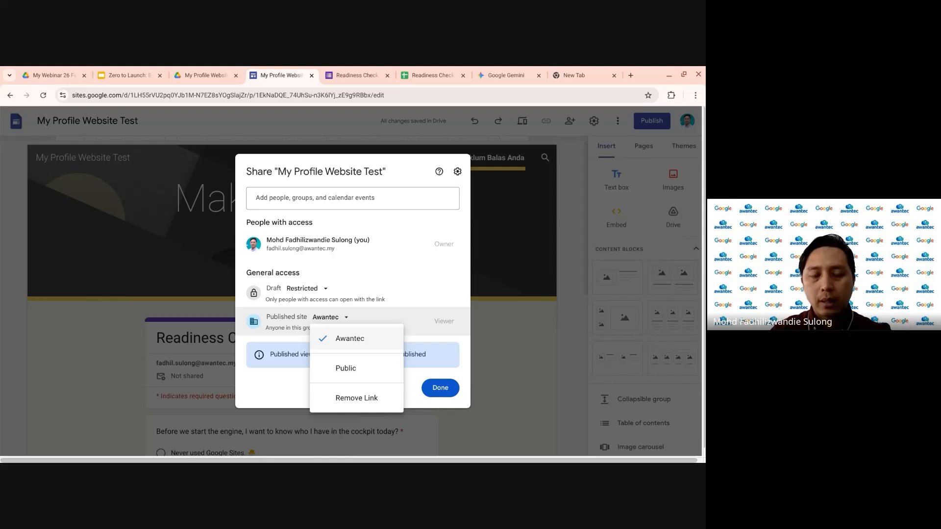
click(353, 370)
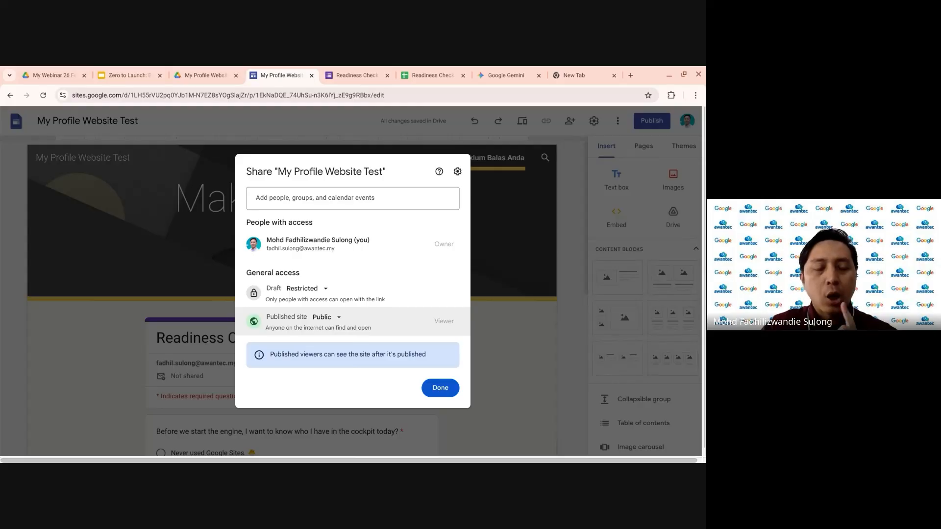
click(440, 388)
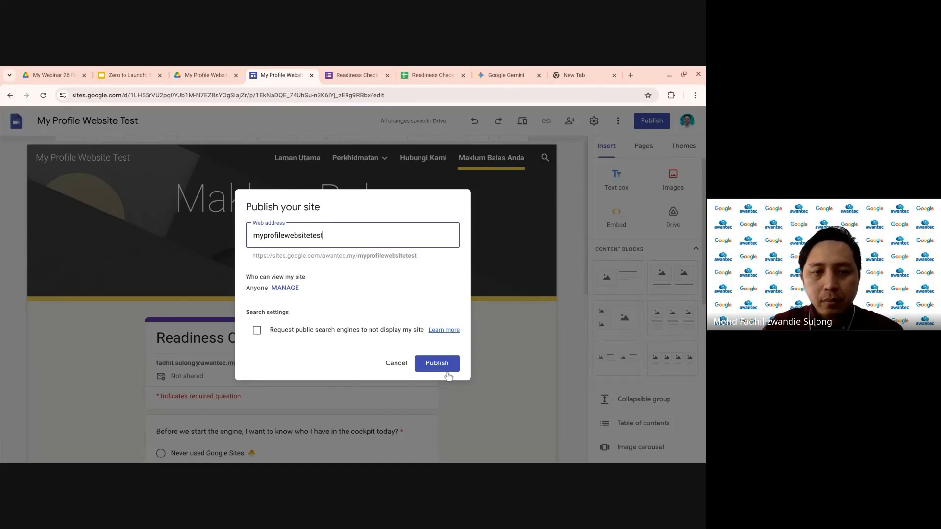
click(437, 363)
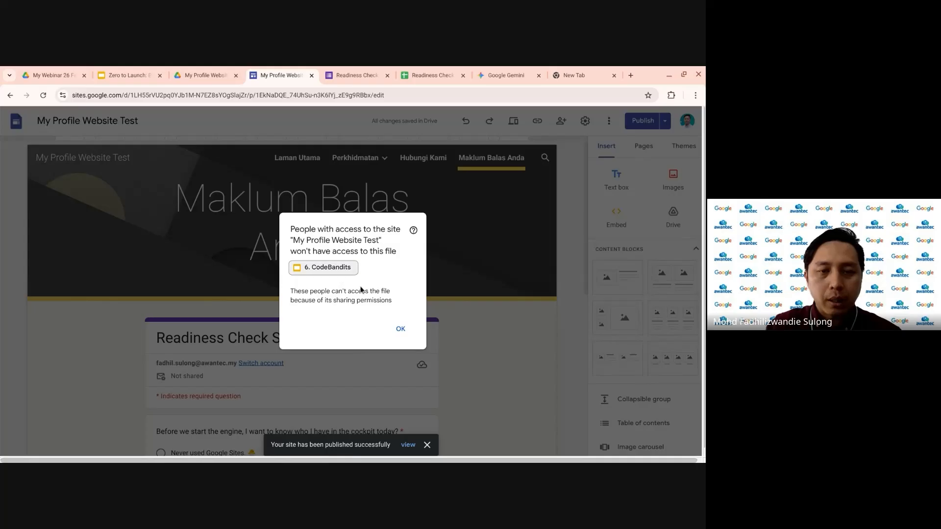
click(399, 329)
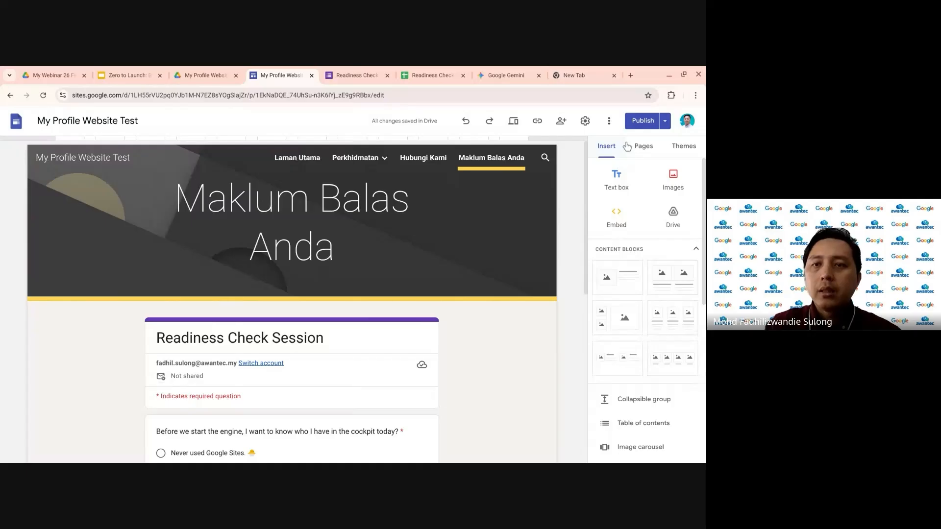
- Remove the word Anda from the Maklum Balas Anda page's header title
click(665, 124)
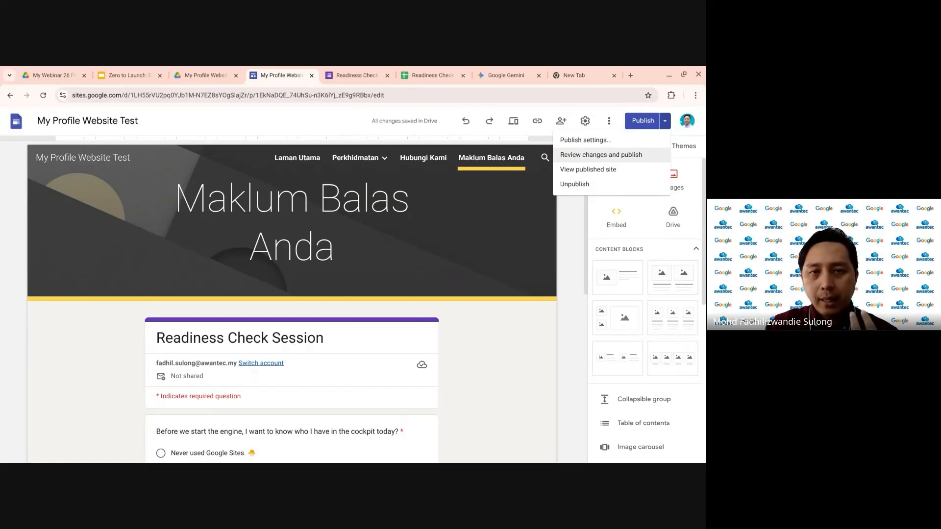
click(326, 249)
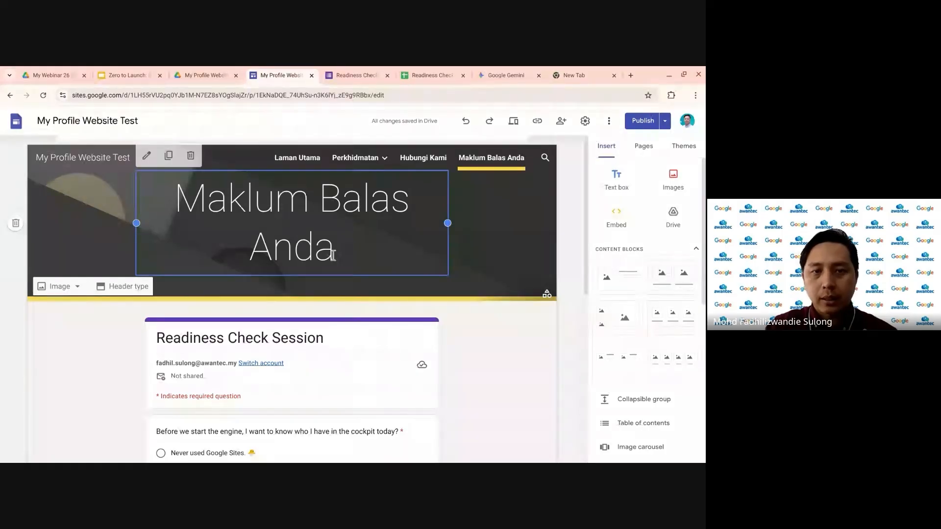
click(326, 249)
key(BackSpace)
key(BackSpace)
key(BackSpace)
key(BackSpace)
key(BackSpace)
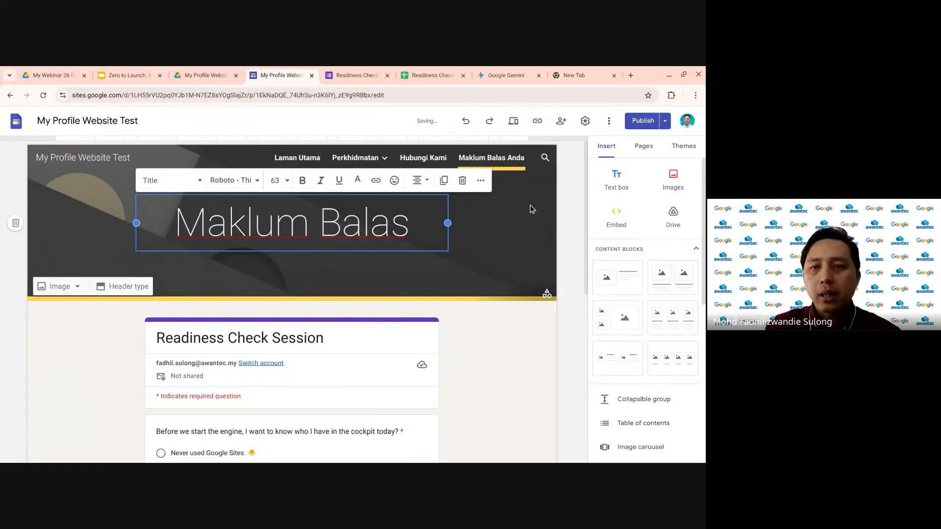
click(565, 196)
- Review the pending title change against the published version, publish it and copy the published site link
click(665, 121)
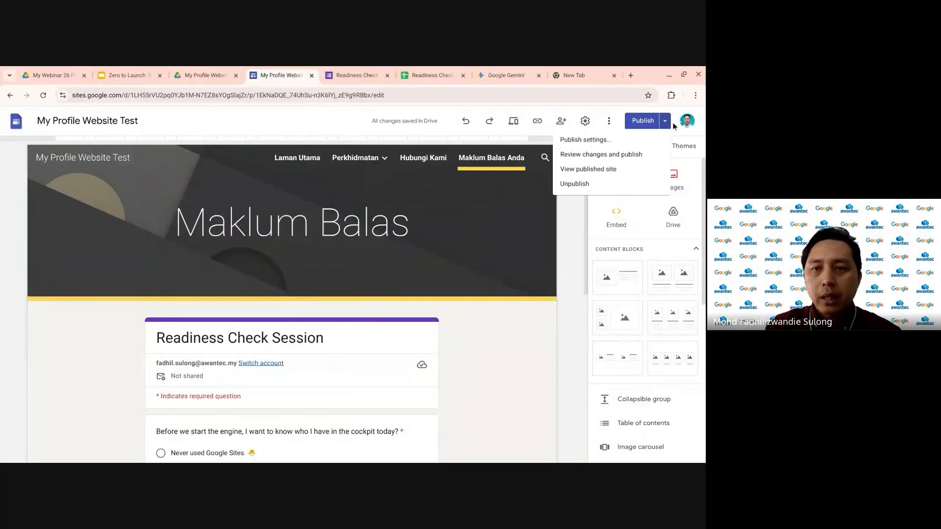
click(638, 156)
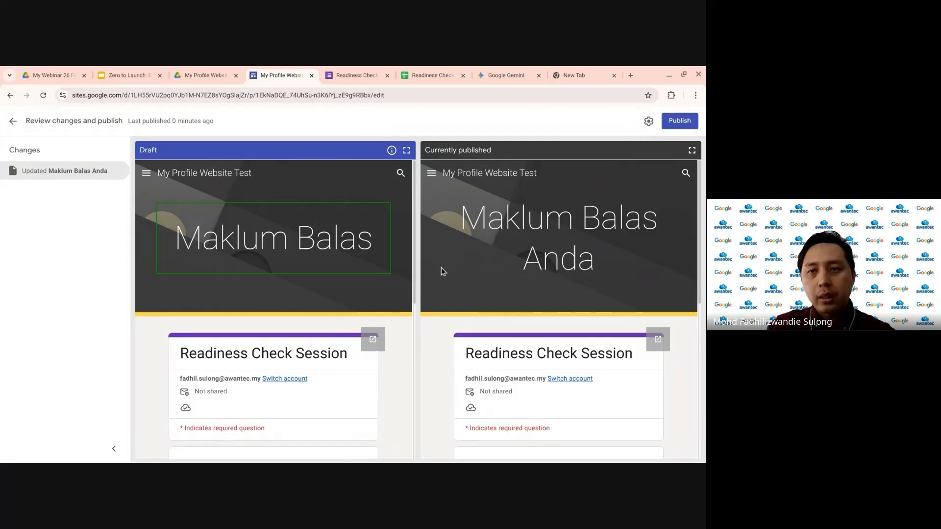
click(679, 121)
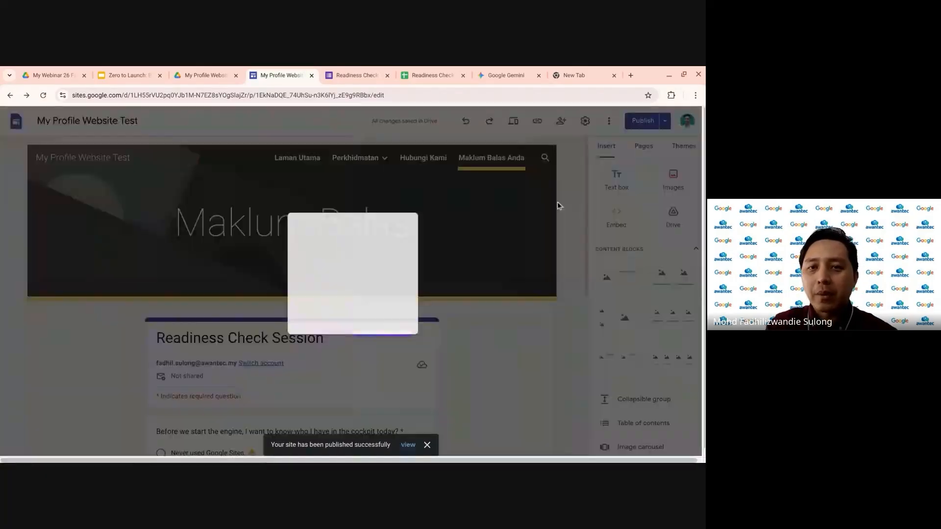
click(392, 332)
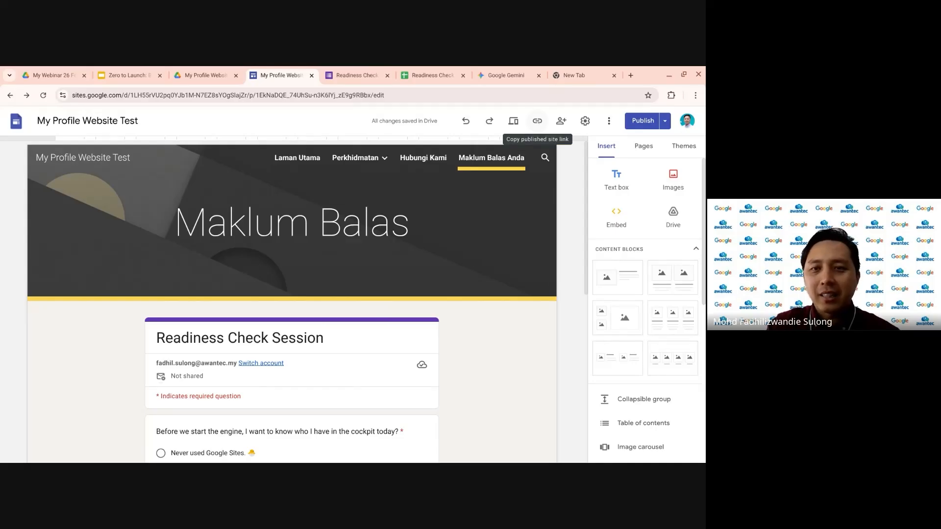
click(538, 122)
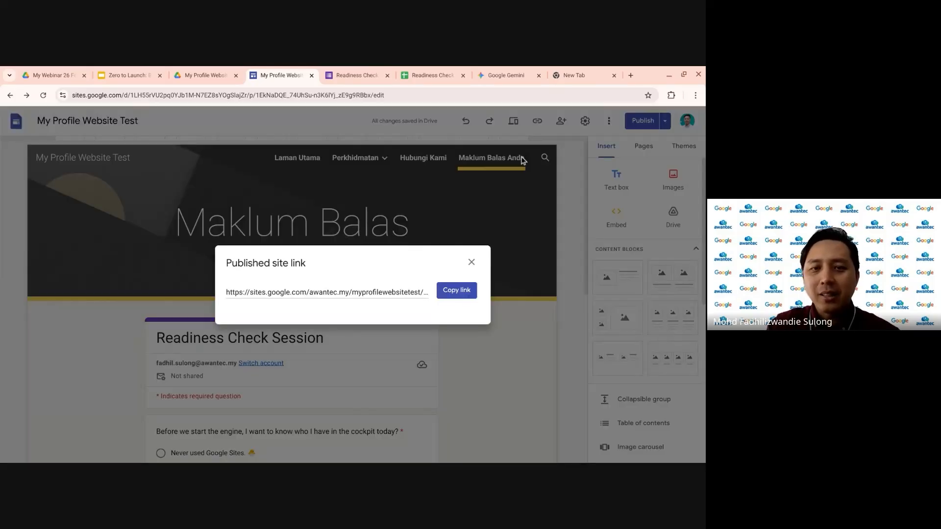
click(450, 291)
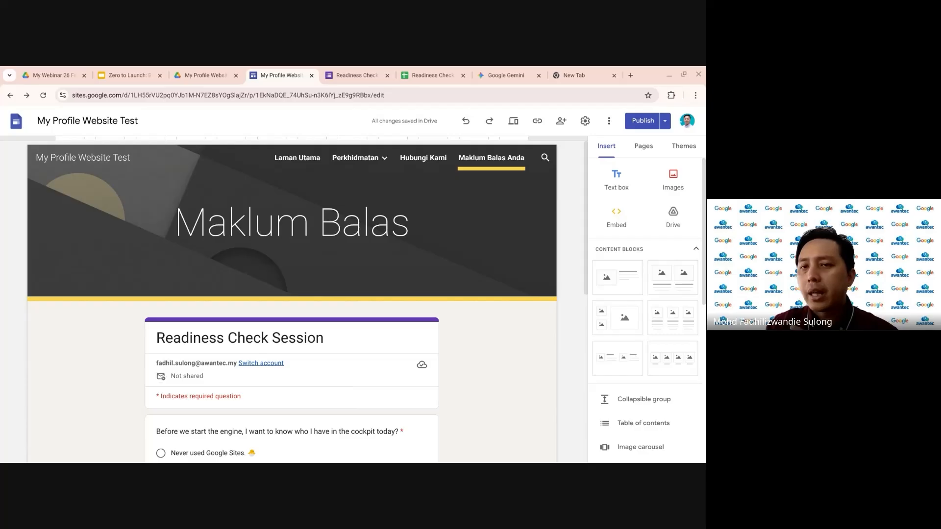
- Switch to Gemini and copy the contents of the Minimalist Event Countdown timer
click(507, 76)
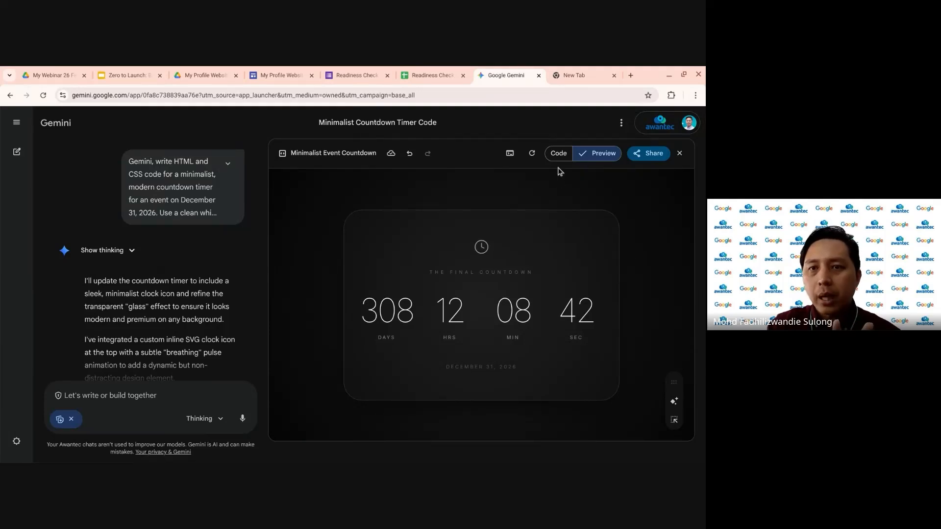
click(650, 155)
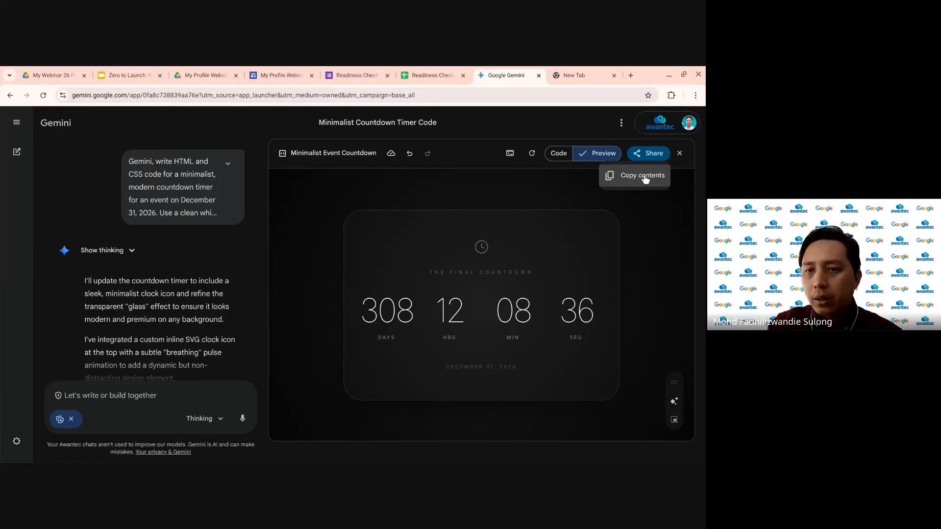
click(644, 177)
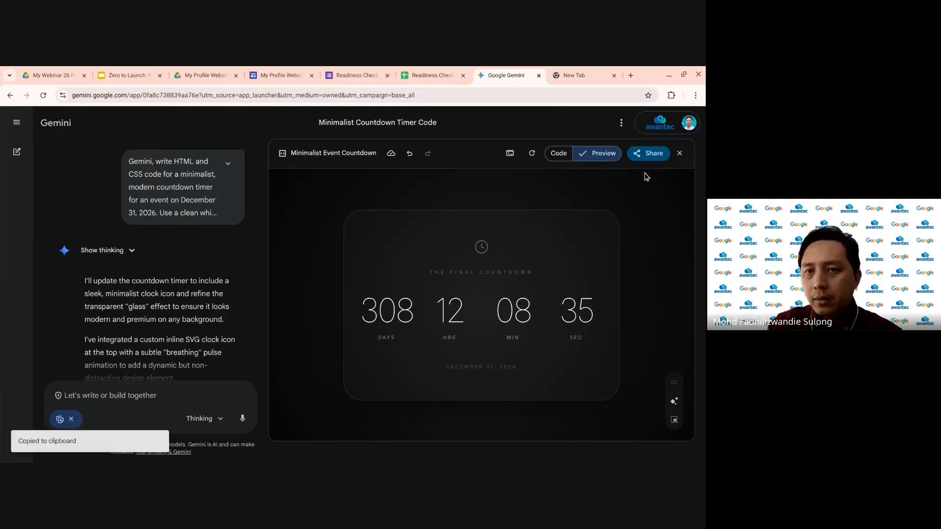
- Switch to Google Sites, open the Perkhidmatan 3 page and try to embed the copied countdown timer code again
click(304, 77)
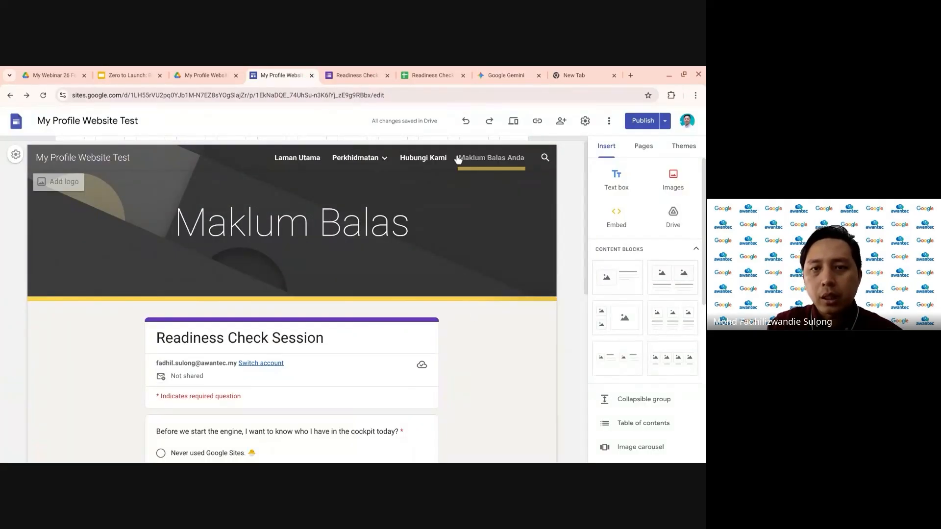
click(434, 159)
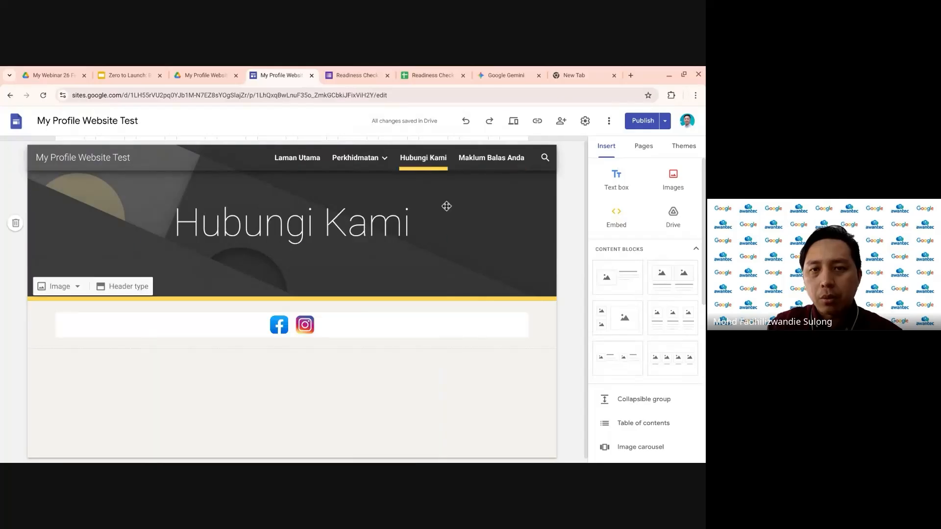
click(365, 158)
click(372, 225)
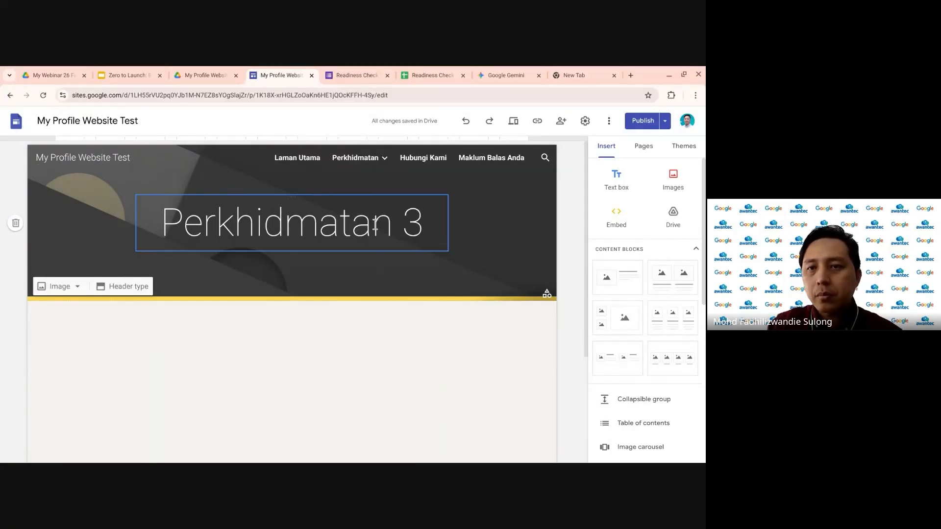
click(620, 222)
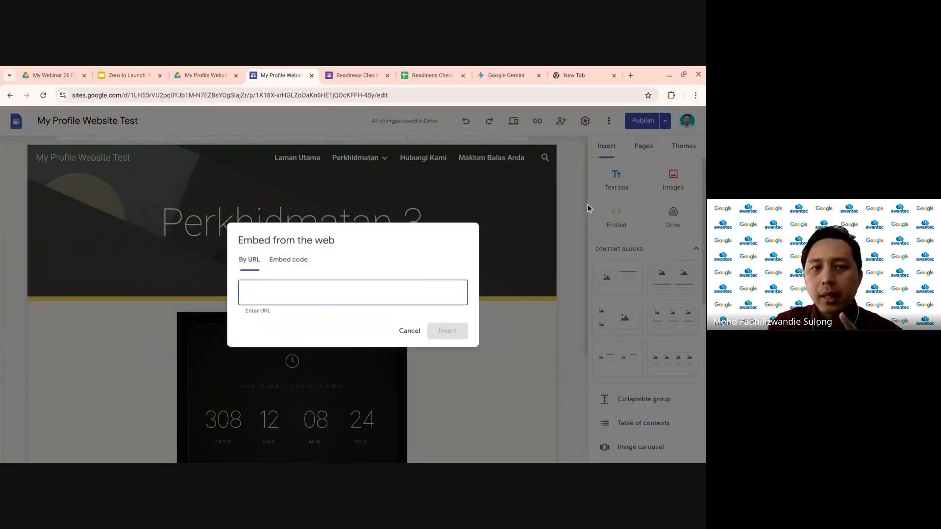
click(299, 261)
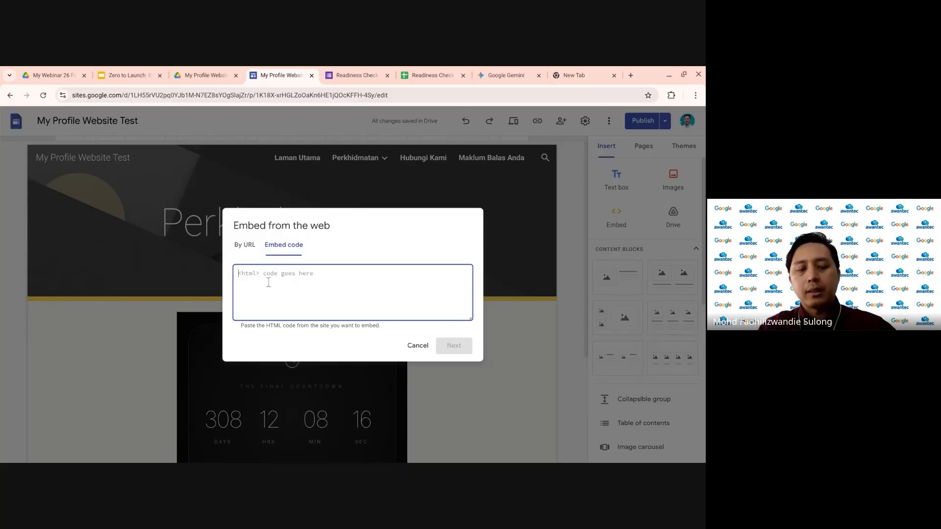
key(ctrl+v)
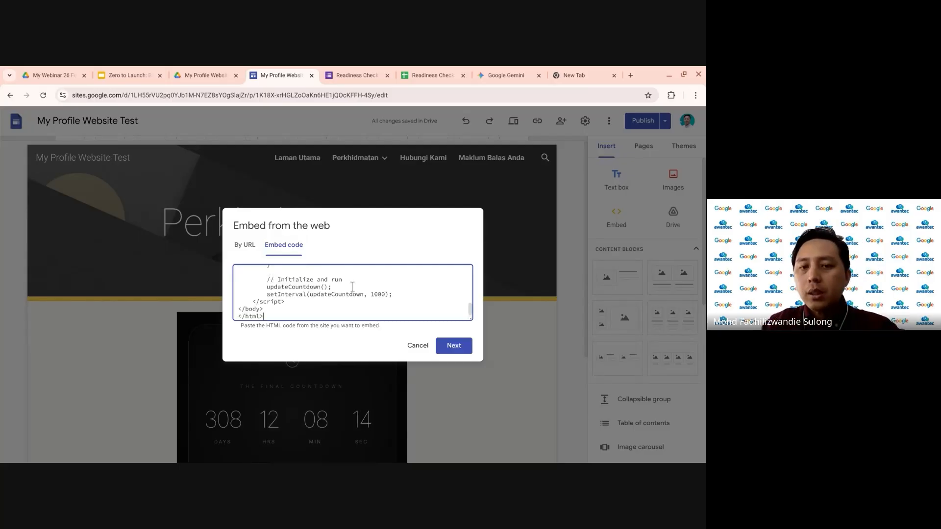
click(454, 346)
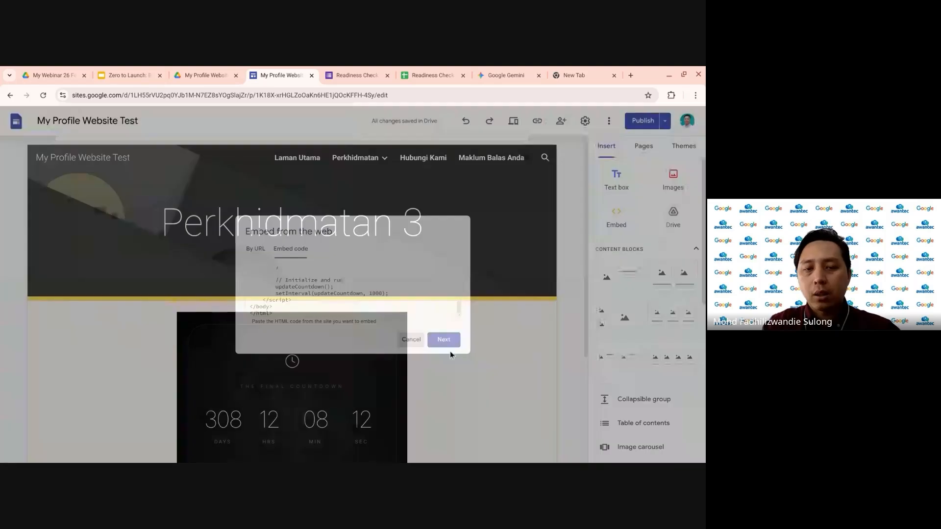
scroll(452, 361, down, 2)
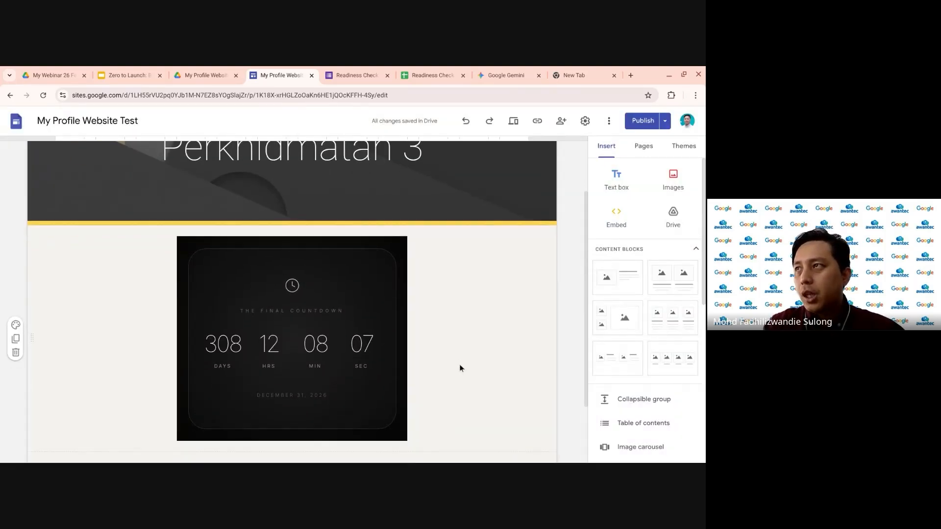
scroll(460, 365, down, 2)
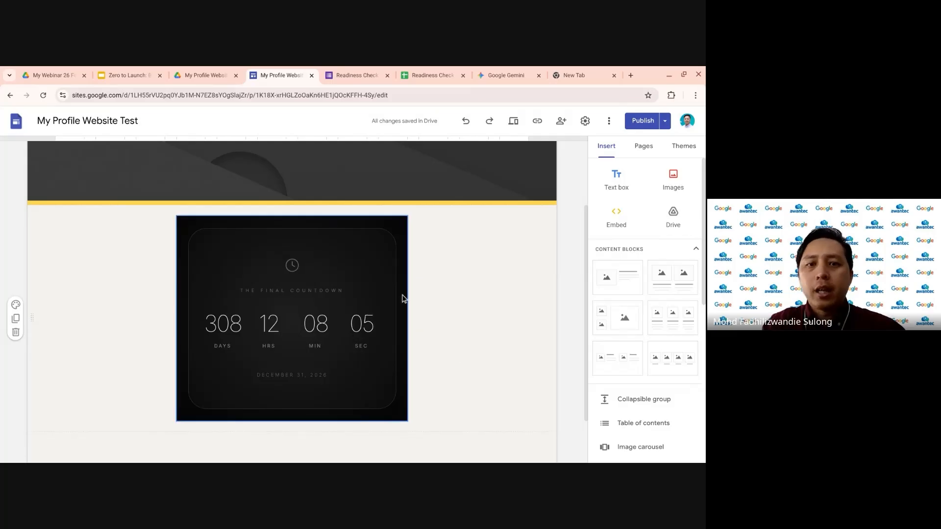
scroll(417, 310, down, 1)
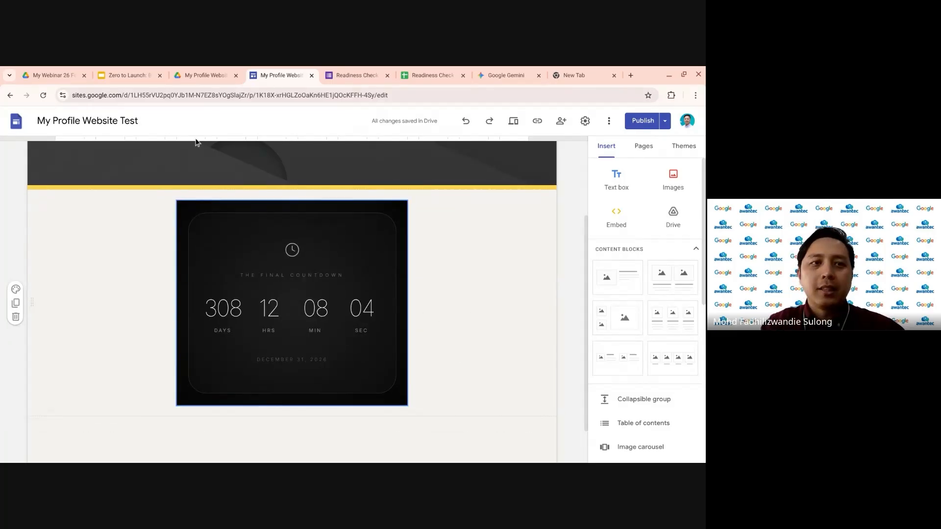
scroll(462, 278, up, 1)
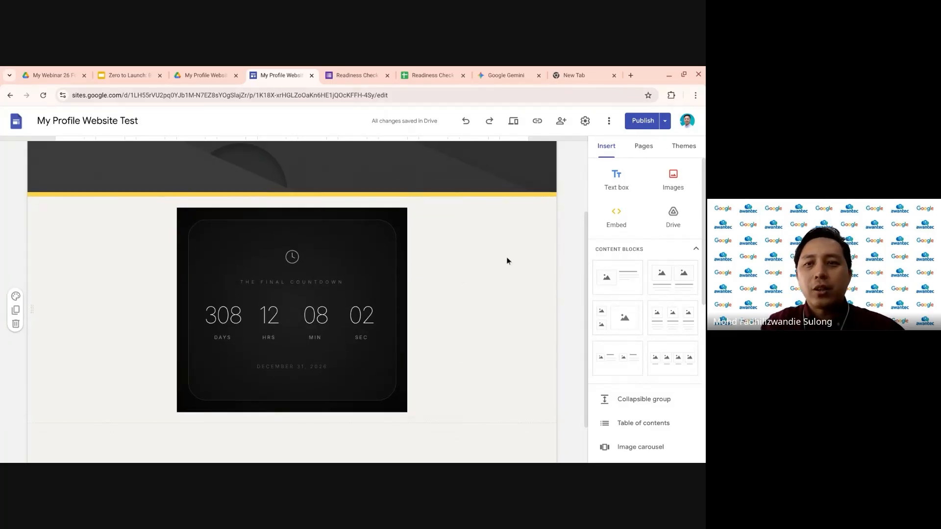
- Switch to the Google Slides presentation and start the slideshow from the Final Polish & Launch slide
click(133, 75)
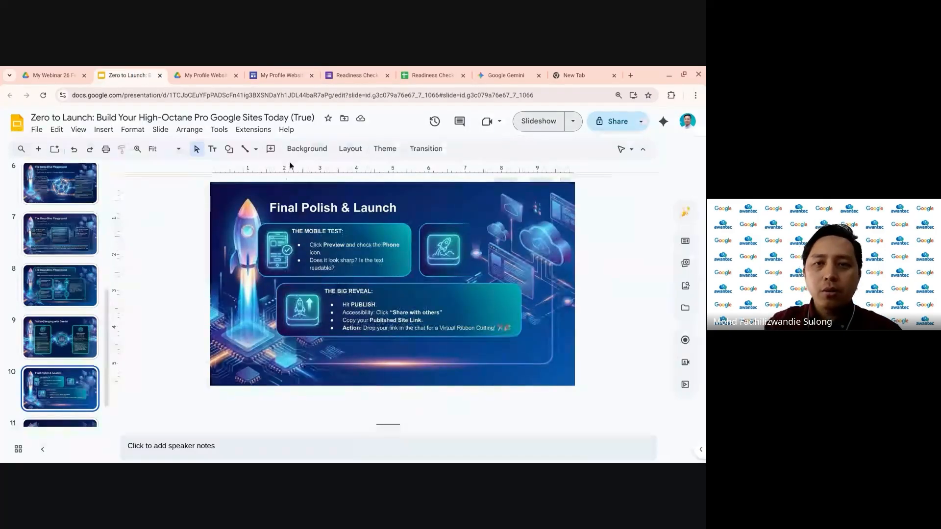
click(537, 123)
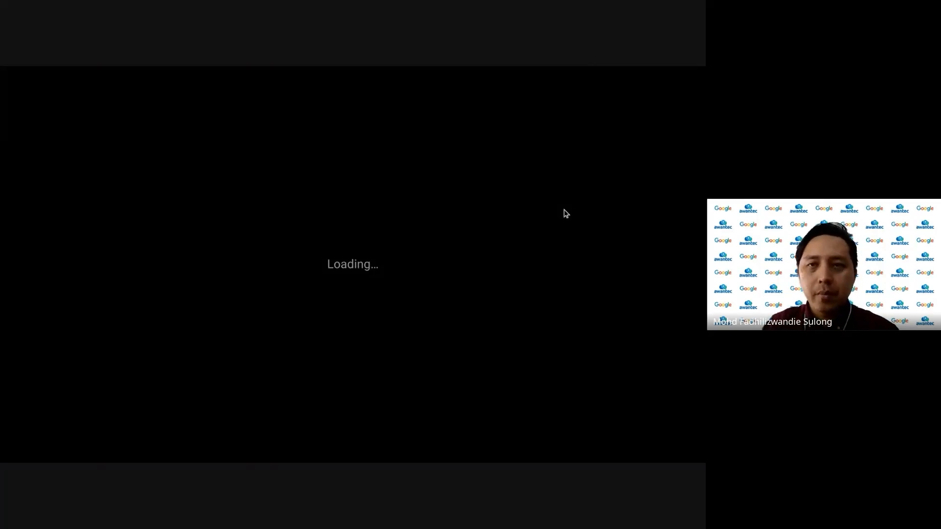